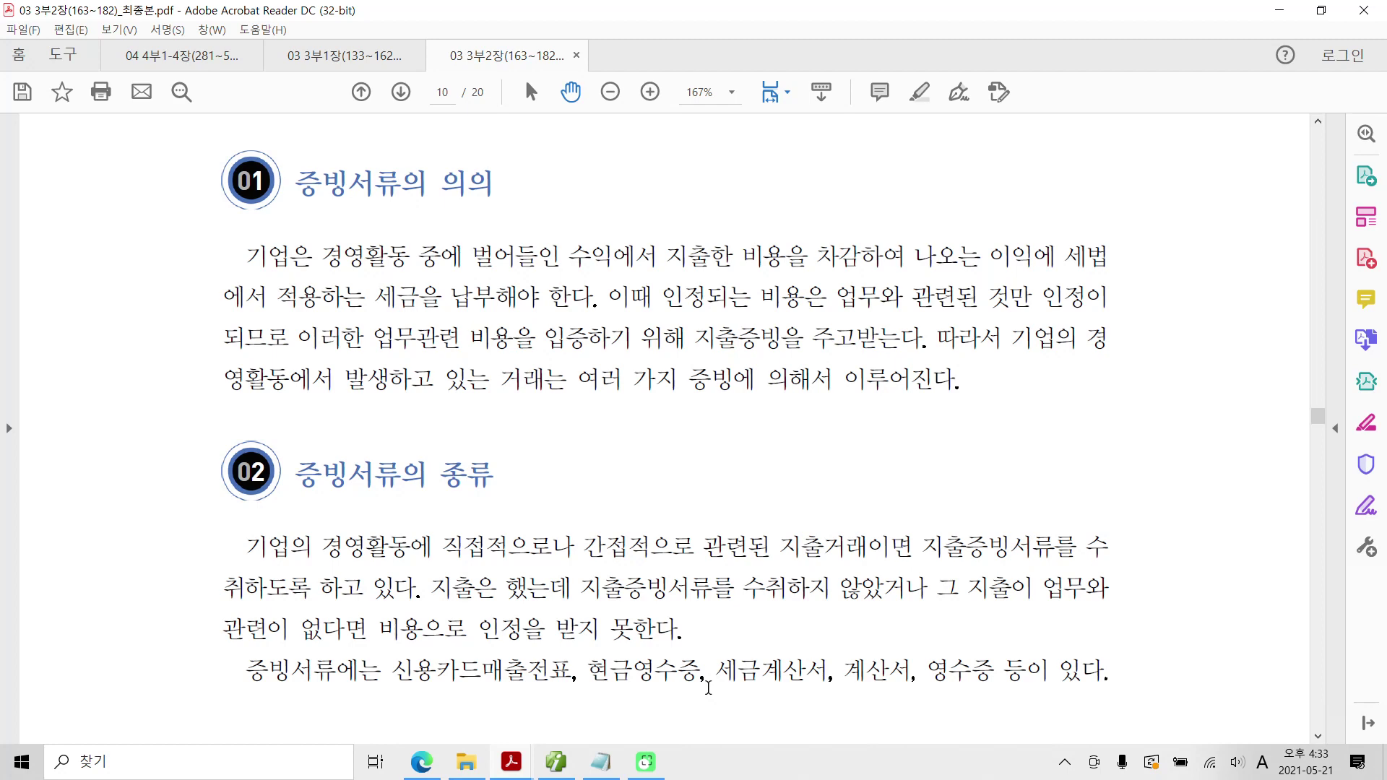
# Circle 증빙서류 and 의의 in the section 01 heading in red ink, and bracket the start of the paragraph below
pyautogui.scroll(7, 708, 687)
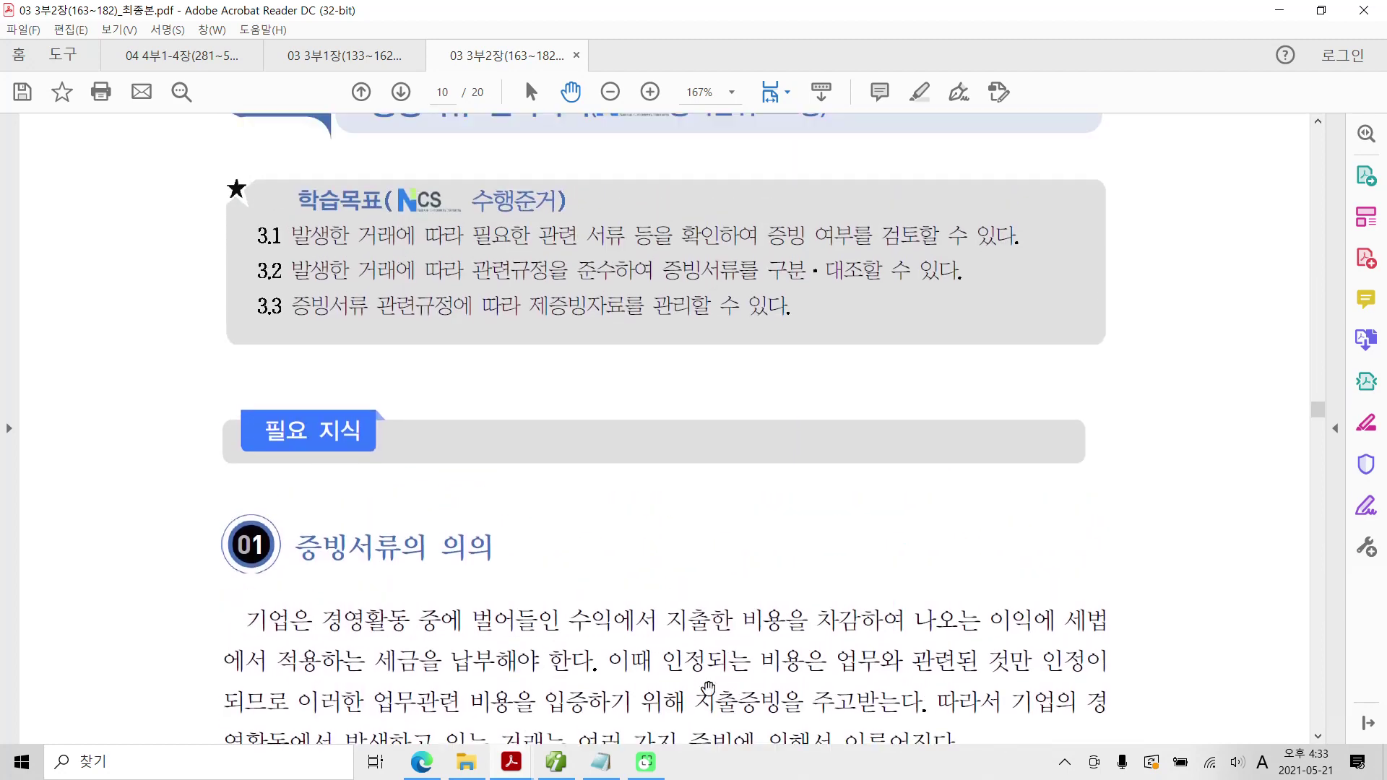
pyautogui.scroll(-1, 708, 688)
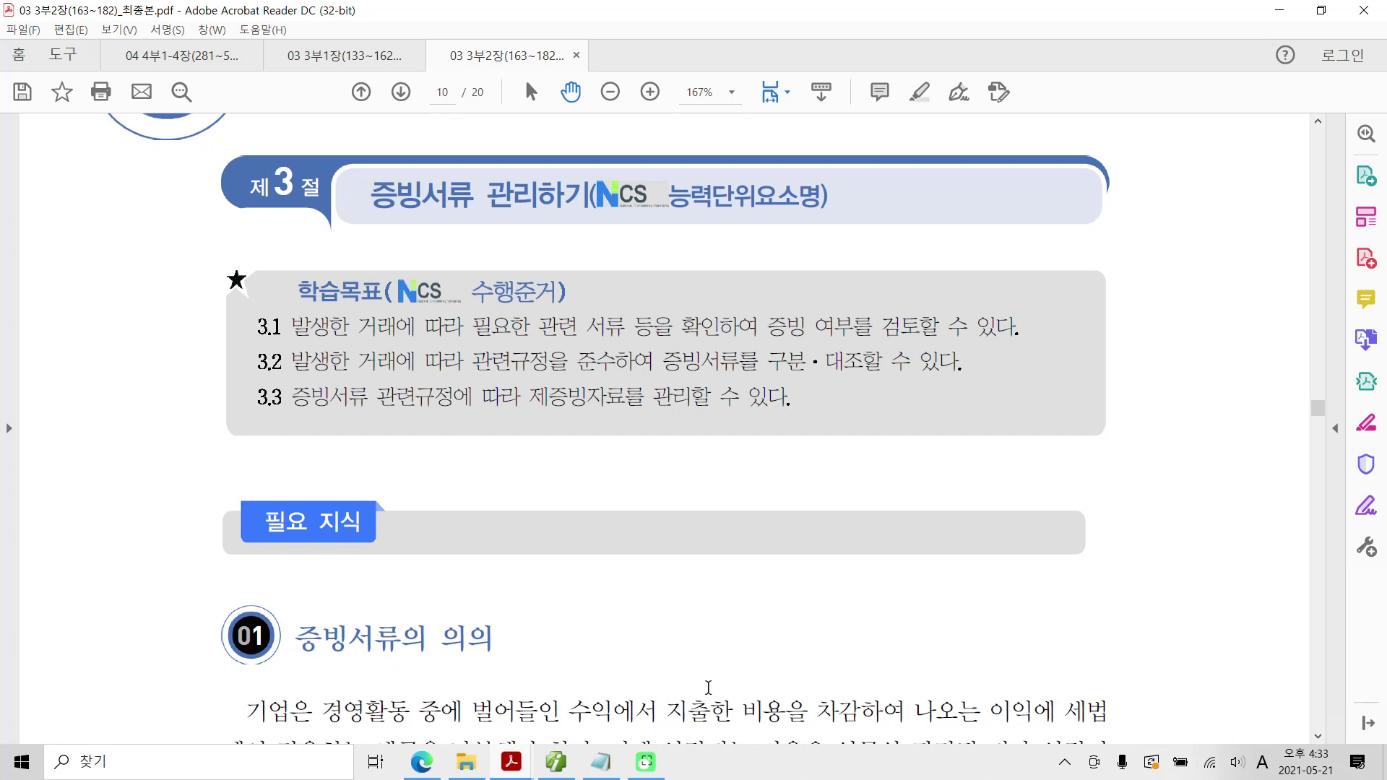
pyautogui.scroll(-2, 708, 688)
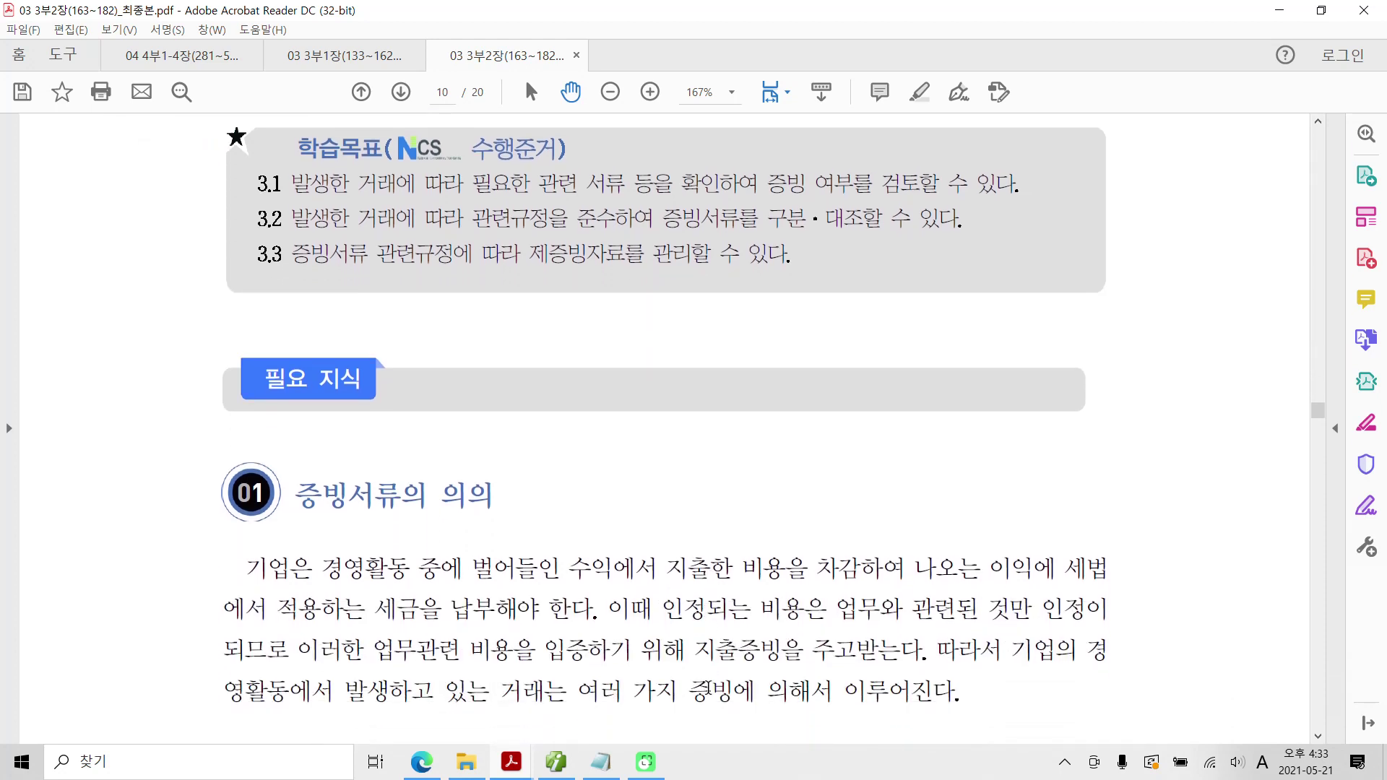
pyautogui.scroll(-1, 708, 687)
pyautogui.scroll(-1, 708, 688)
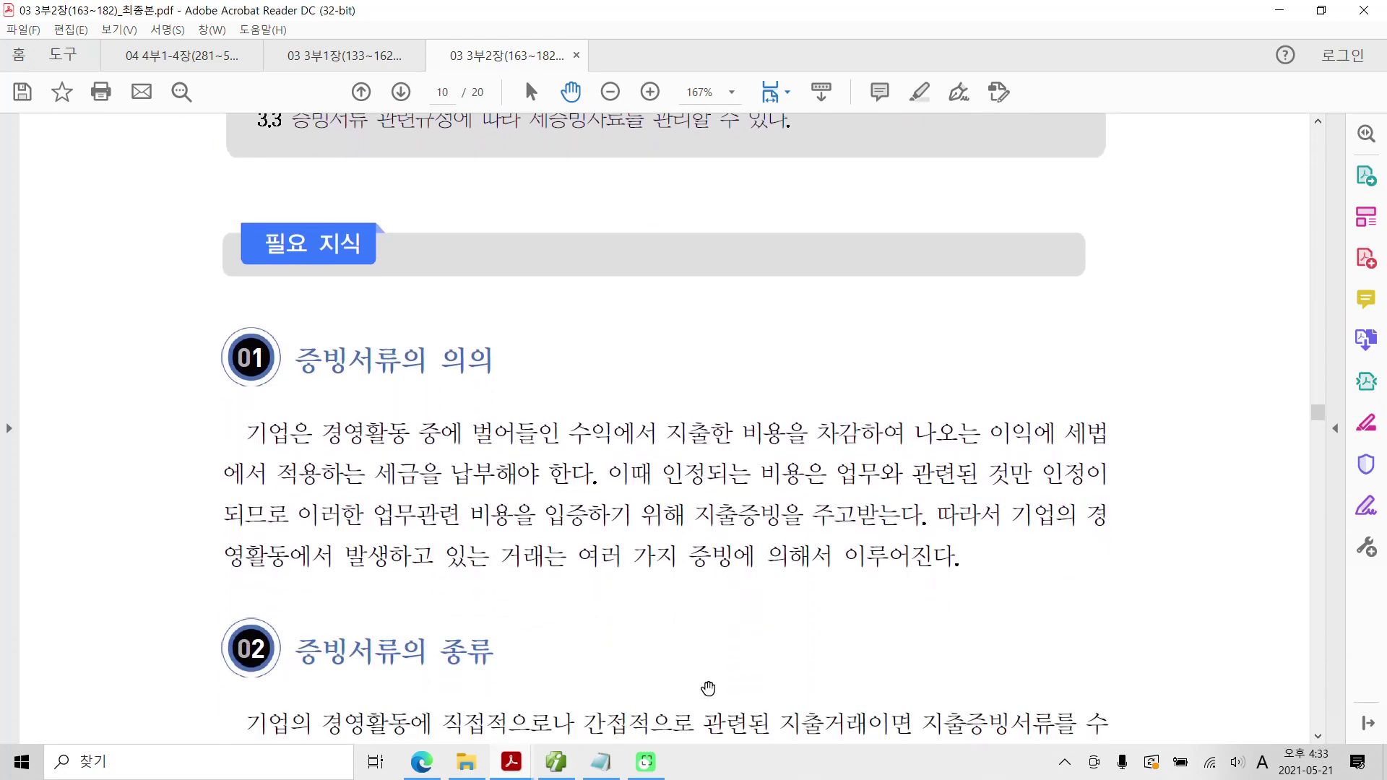
pyautogui.moveTo(290, 338)
pyautogui.mouseDown()
pyautogui.moveTo(316, 392)
pyautogui.moveTo(425, 340)
pyautogui.moveTo(276, 338)
pyautogui.mouseUp()
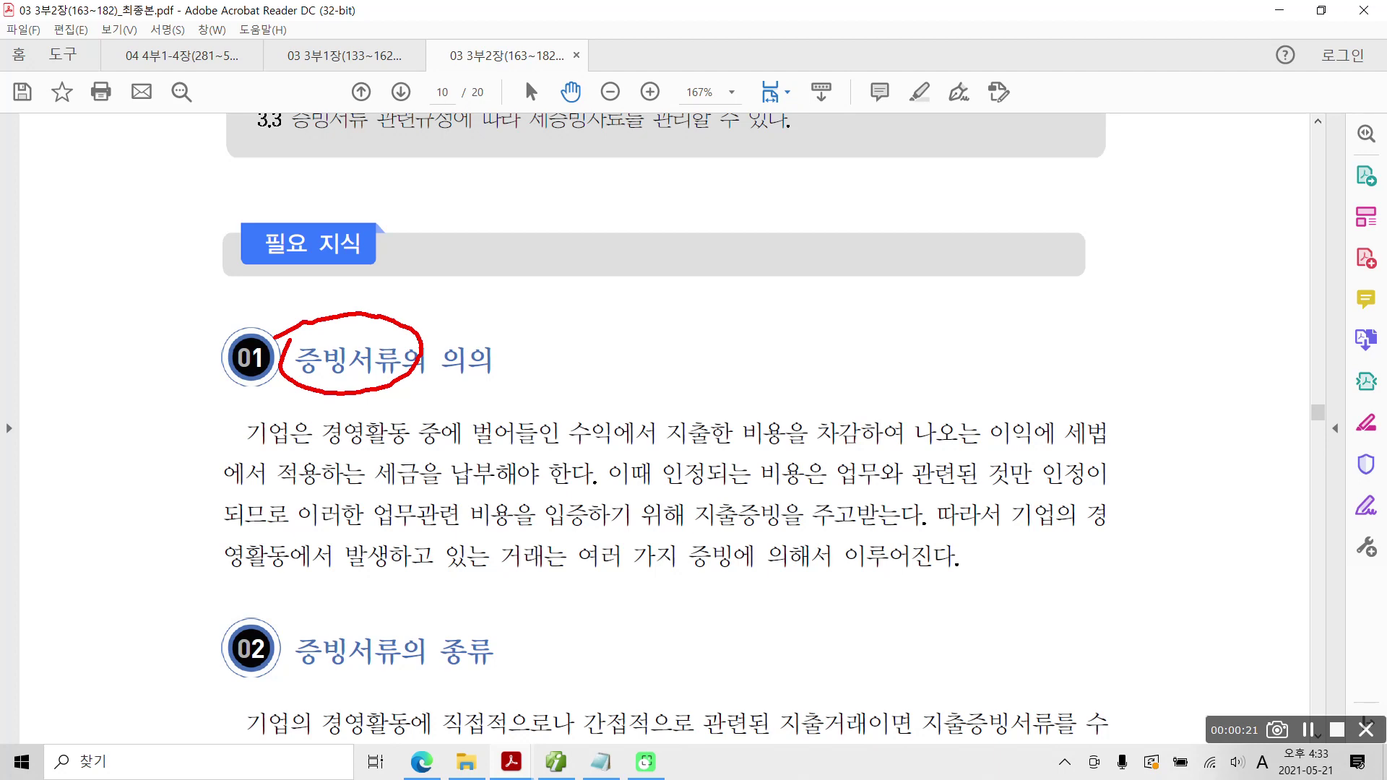
pyautogui.moveTo(460, 402)
pyautogui.mouseDown()
pyautogui.moveTo(432, 370)
pyautogui.moveTo(494, 407)
pyautogui.mouseUp()
pyautogui.moveTo(235, 406); pyautogui.dragTo(248, 570)
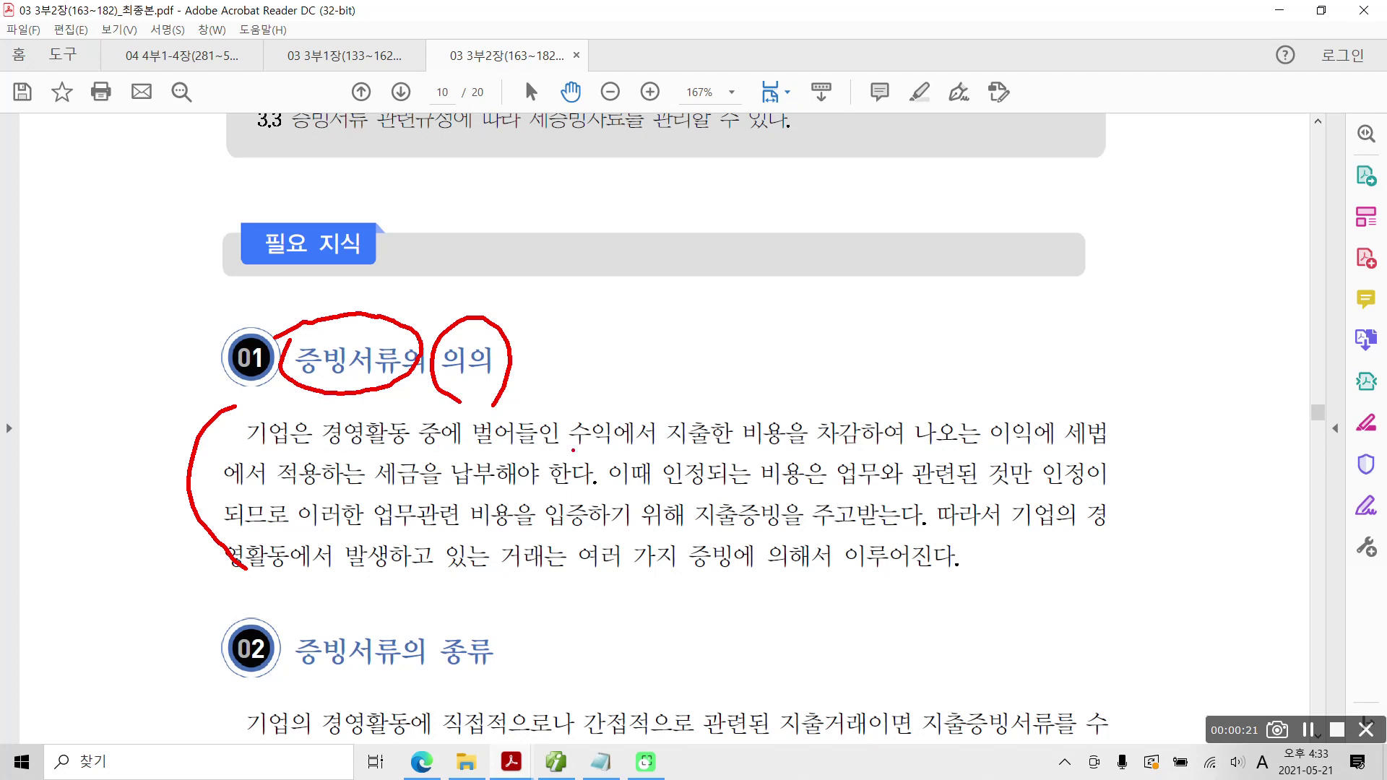
# Underline 수익에, 비용 and 세금을 납부 in the section 01 paragraph in red, and circle 이익
pyautogui.moveTo(573, 450); pyautogui.dragTo(636, 450)
pyautogui.moveTo(741, 453); pyautogui.dragTo(797, 455)
pyautogui.moveTo(1023, 468)
pyautogui.mouseDown()
pyautogui.moveTo(1031, 404)
pyautogui.moveTo(1029, 470)
pyautogui.mouseUp()
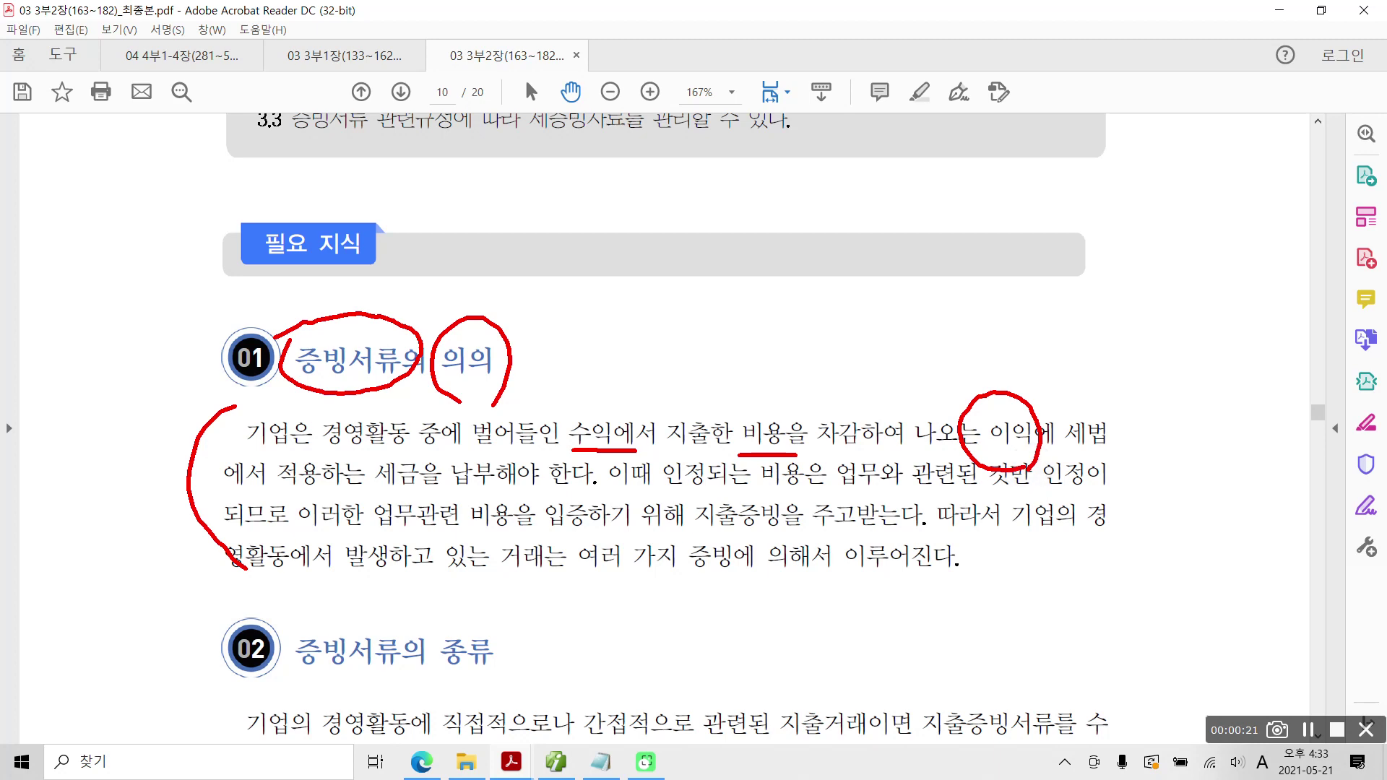
pyautogui.moveTo(361, 494); pyautogui.dragTo(482, 494)
# Draw red boxes around 수익 and 비용 in the paragraph's first line, with a minus sign between them
pyautogui.moveTo(555, 379); pyautogui.dragTo(554, 450)
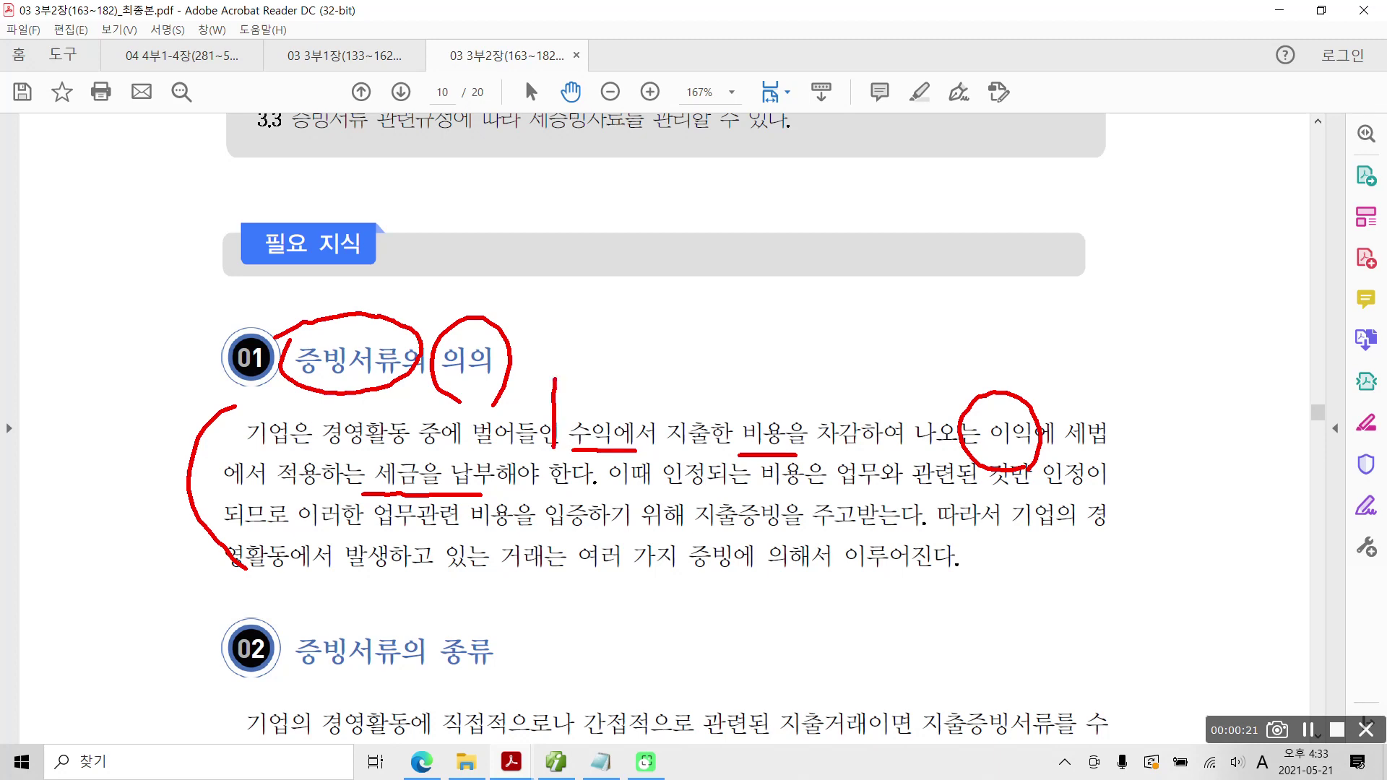
pyautogui.moveTo(555, 382)
pyautogui.mouseDown()
pyautogui.moveTo(630, 408)
pyautogui.moveTo(633, 449)
pyautogui.mouseUp()
pyautogui.moveTo(731, 379)
pyautogui.mouseDown()
pyautogui.moveTo(739, 448)
pyautogui.moveTo(795, 466)
pyautogui.mouseUp()
pyautogui.moveTo(657, 412); pyautogui.dragTo(702, 410)
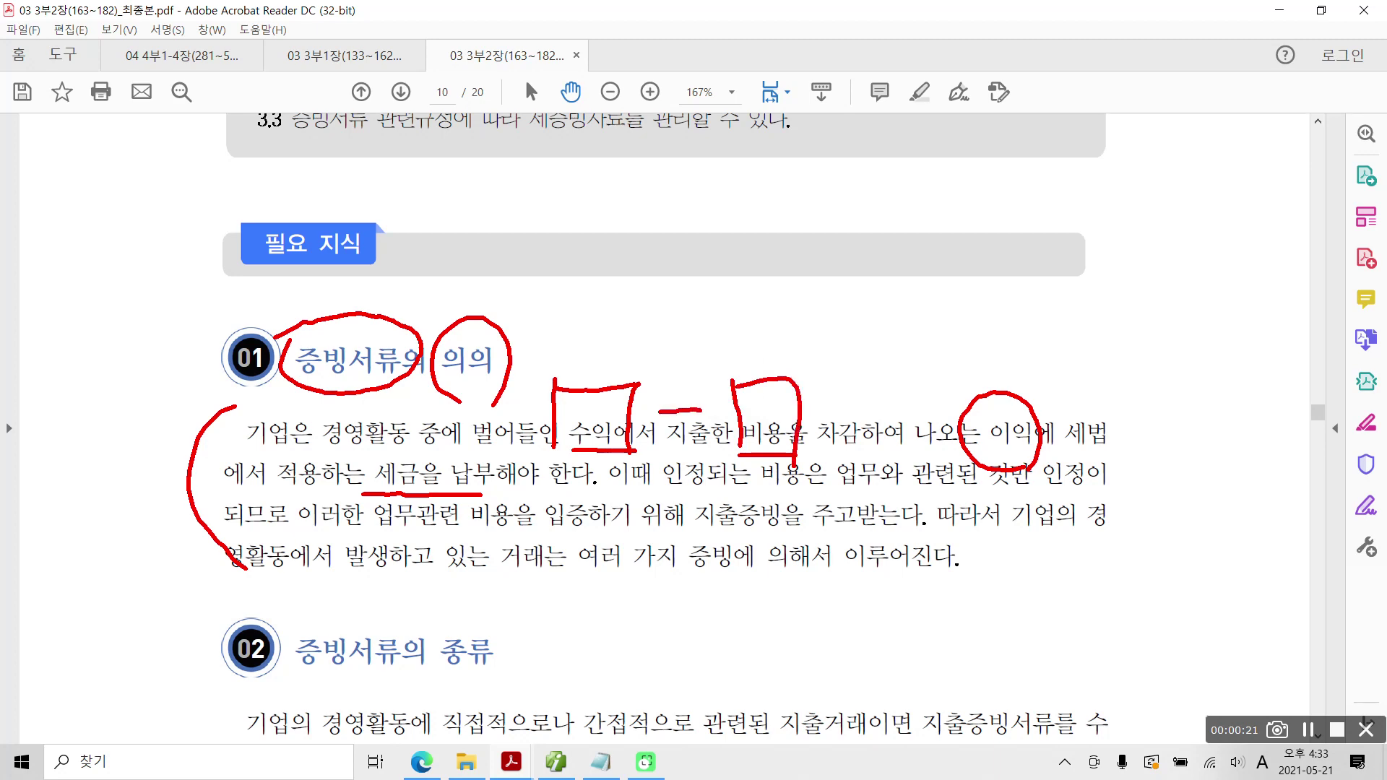
# Circle 이익 and underline 세금을 납부 again, and draw an upward and a downward arrow above 이익
pyautogui.moveTo(1030, 460)
pyautogui.mouseDown()
pyautogui.moveTo(994, 457)
pyautogui.moveTo(1044, 428)
pyautogui.mouseUp()
pyautogui.moveTo(1018, 372)
pyautogui.mouseDown()
pyautogui.moveTo(1024, 240)
pyautogui.moveTo(1040, 254)
pyautogui.mouseUp()
pyautogui.moveTo(360, 495); pyautogui.dragTo(477, 499)
pyautogui.moveTo(1102, 266)
pyautogui.mouseDown()
pyautogui.moveTo(1092, 372)
pyautogui.moveTo(1117, 390)
pyautogui.mouseUp()
pyautogui.moveTo(373, 504); pyautogui.dragTo(472, 499)
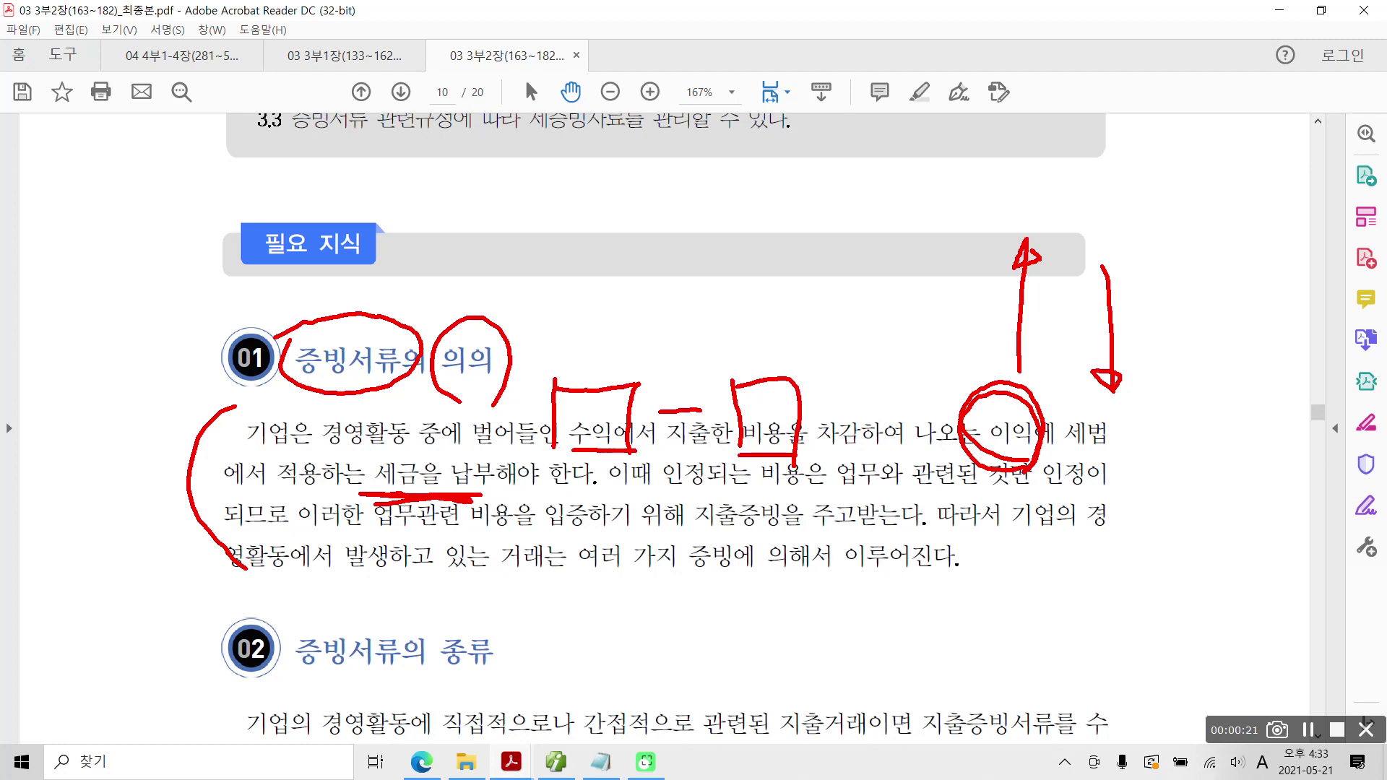
# Handwrite the amounts 10,000 and 15,000 in red above the first line of the paragraph and circle both
pyautogui.moveTo(758, 340)
pyautogui.mouseDown()
pyautogui.moveTo(783, 313)
pyautogui.moveTo(820, 315)
pyautogui.moveTo(822, 372)
pyautogui.mouseUp()
pyautogui.moveTo(869, 312); pyautogui.dragTo(948, 322)
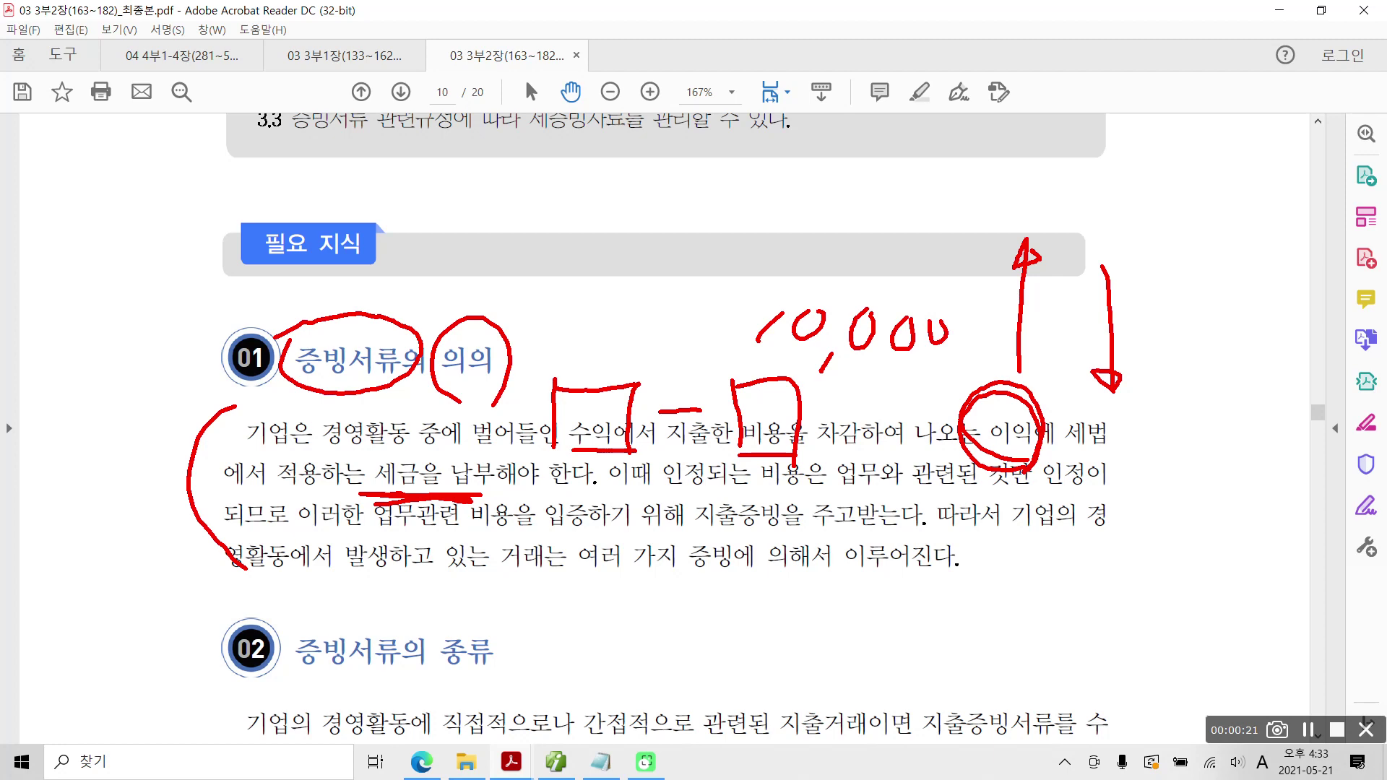
pyautogui.moveTo(758, 286); pyautogui.dragTo(783, 249)
pyautogui.moveTo(826, 224)
pyautogui.mouseDown()
pyautogui.moveTo(800, 287)
pyautogui.moveTo(847, 250)
pyautogui.moveTo(900, 257)
pyautogui.mouseUp()
pyautogui.moveTo(896, 275)
pyautogui.mouseDown()
pyautogui.moveTo(927, 260)
pyautogui.moveTo(943, 278)
pyautogui.mouseUp()
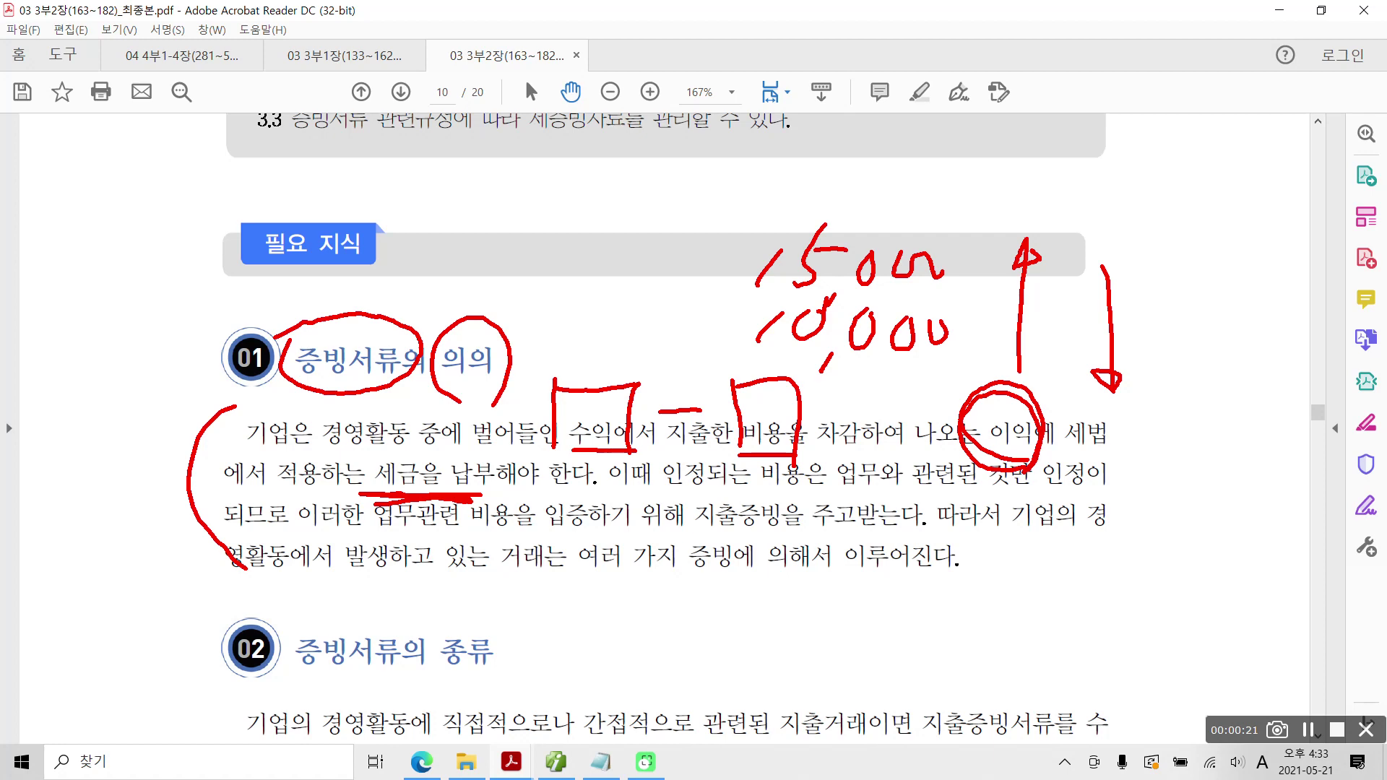
pyautogui.click(706, 326)
pyautogui.moveTo(841, 387)
pyautogui.mouseDown()
pyautogui.moveTo(726, 331)
pyautogui.moveTo(927, 390)
pyautogui.mouseUp()
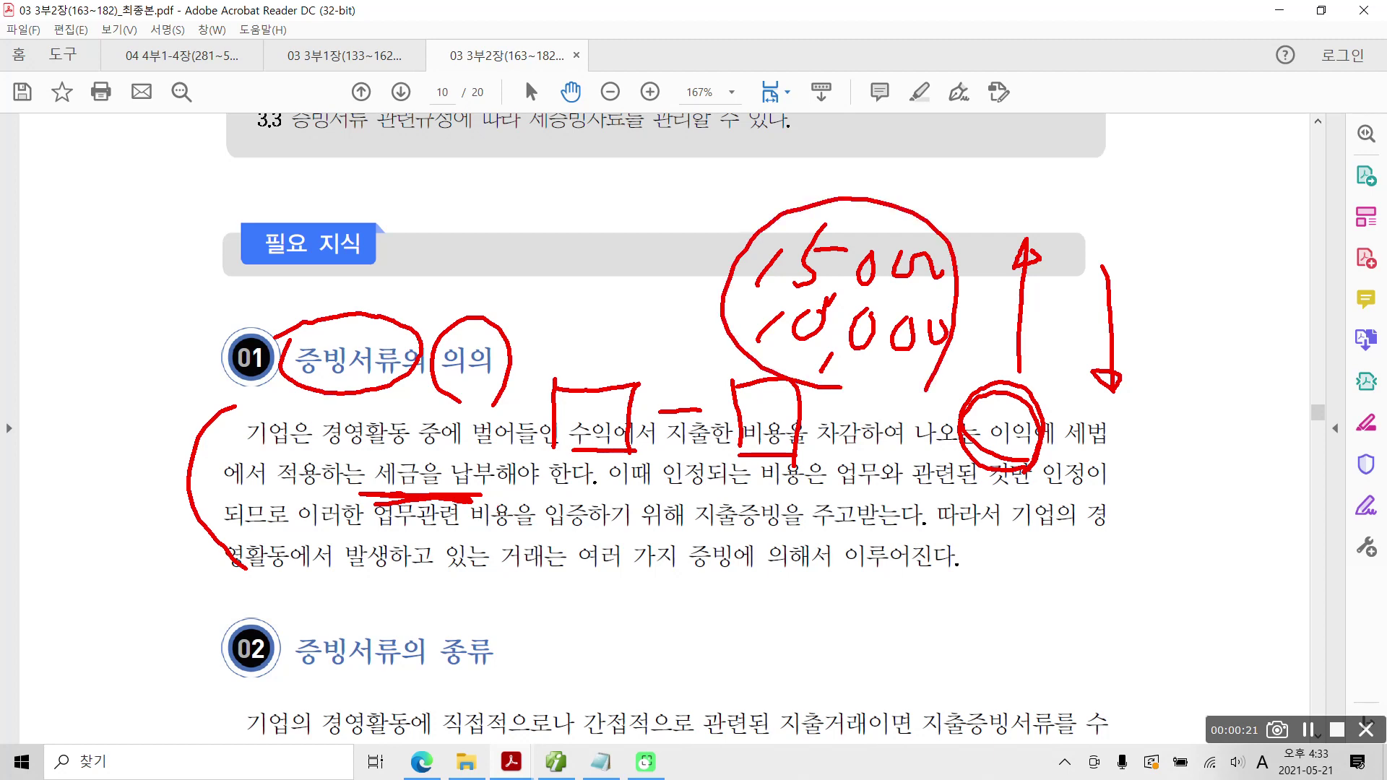
# Draw a wavy red line under 비용을 입증하기 and circle 업무관련 in the section 01 paragraph
pyautogui.moveTo(449, 535); pyautogui.dragTo(659, 537)
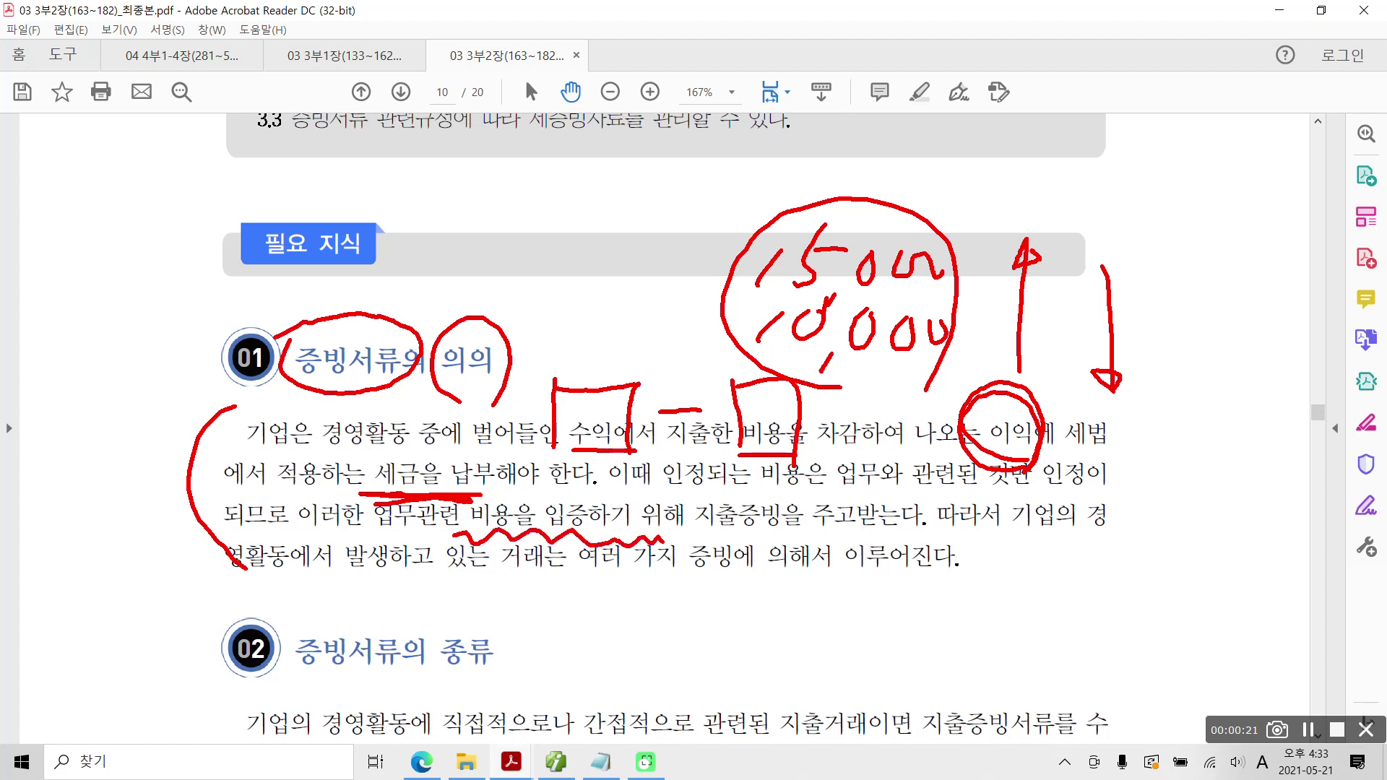
pyautogui.moveTo(393, 489)
pyautogui.mouseDown()
pyautogui.moveTo(429, 547)
pyautogui.moveTo(414, 489)
pyautogui.moveTo(369, 505)
pyautogui.mouseUp()
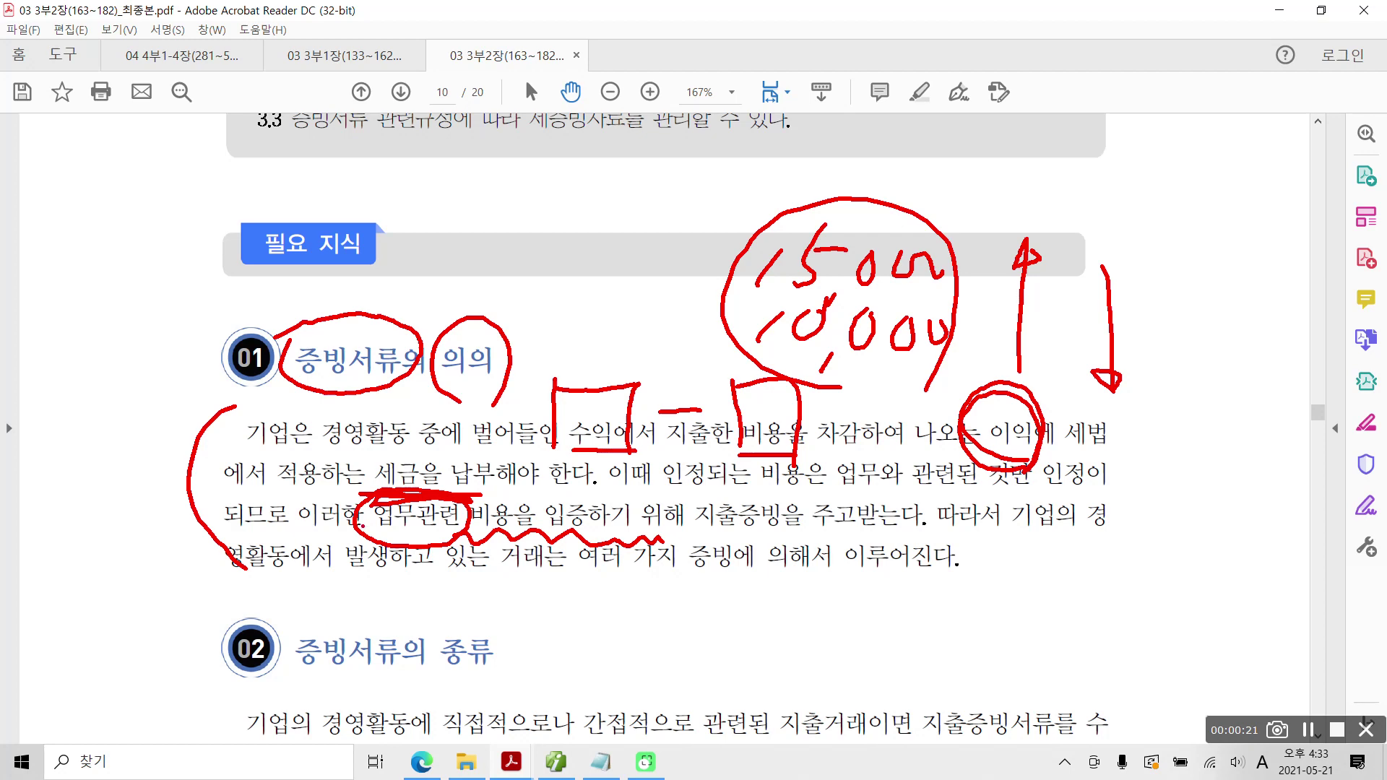
pyautogui.moveTo(575, 588)
pyautogui.mouseDown()
pyautogui.moveTo(975, 596)
pyautogui.moveTo(921, 533)
pyautogui.moveTo(615, 531)
pyautogui.moveTo(618, 599)
pyautogui.mouseUp()
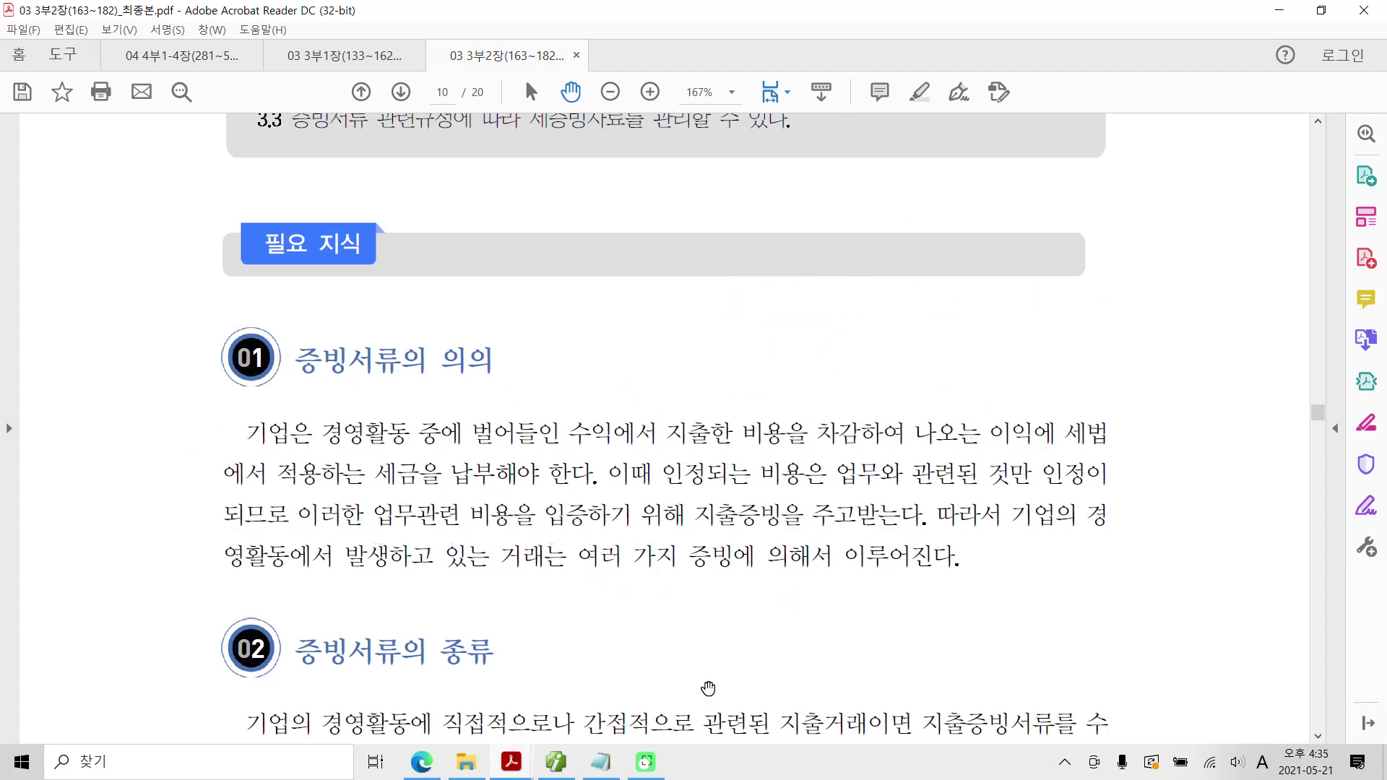
# Highlight 지출증빙서류를 수취하도록 하고 있다 and 비용으로 인정을 받지 못한다 in the section 02 paragraph
pyautogui.scroll(-4, 670, 543)
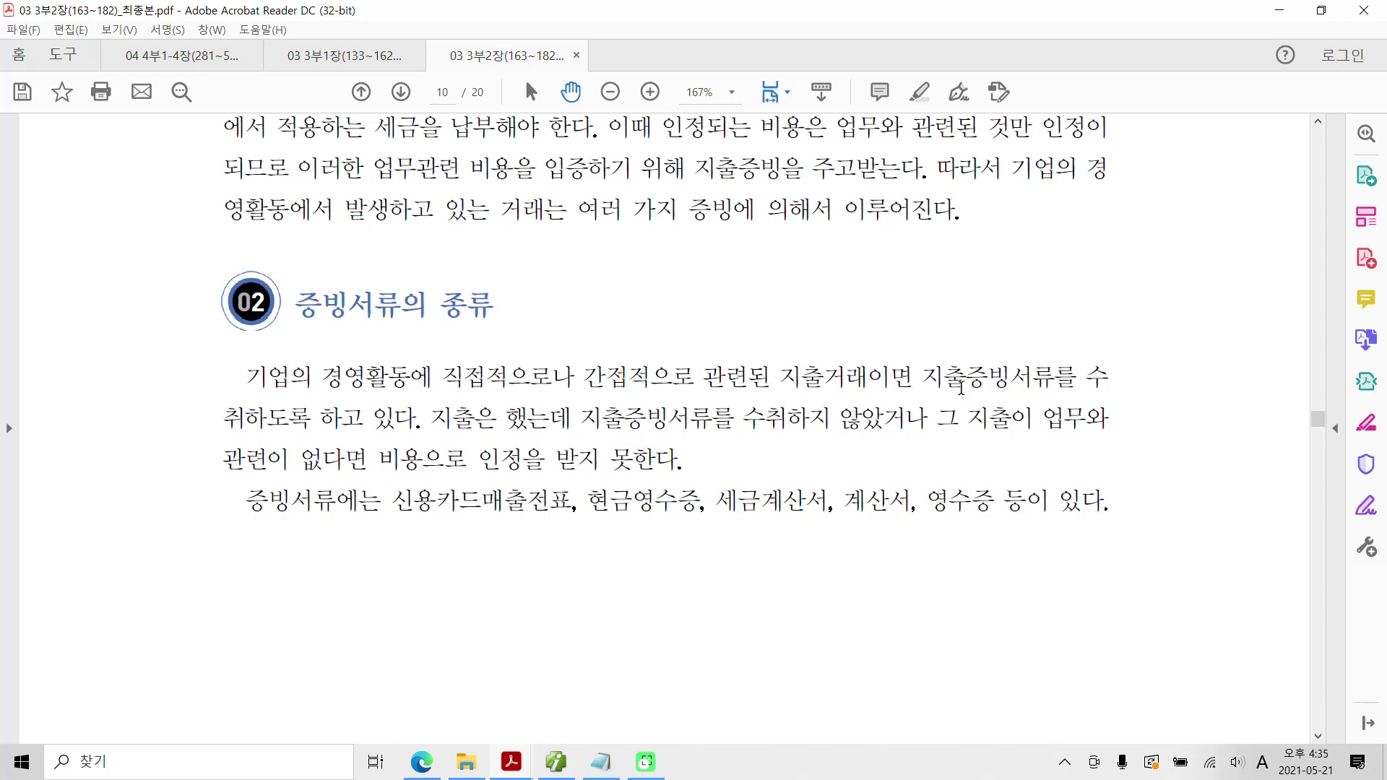
pyautogui.moveTo(920, 383); pyautogui.dragTo(418, 418)
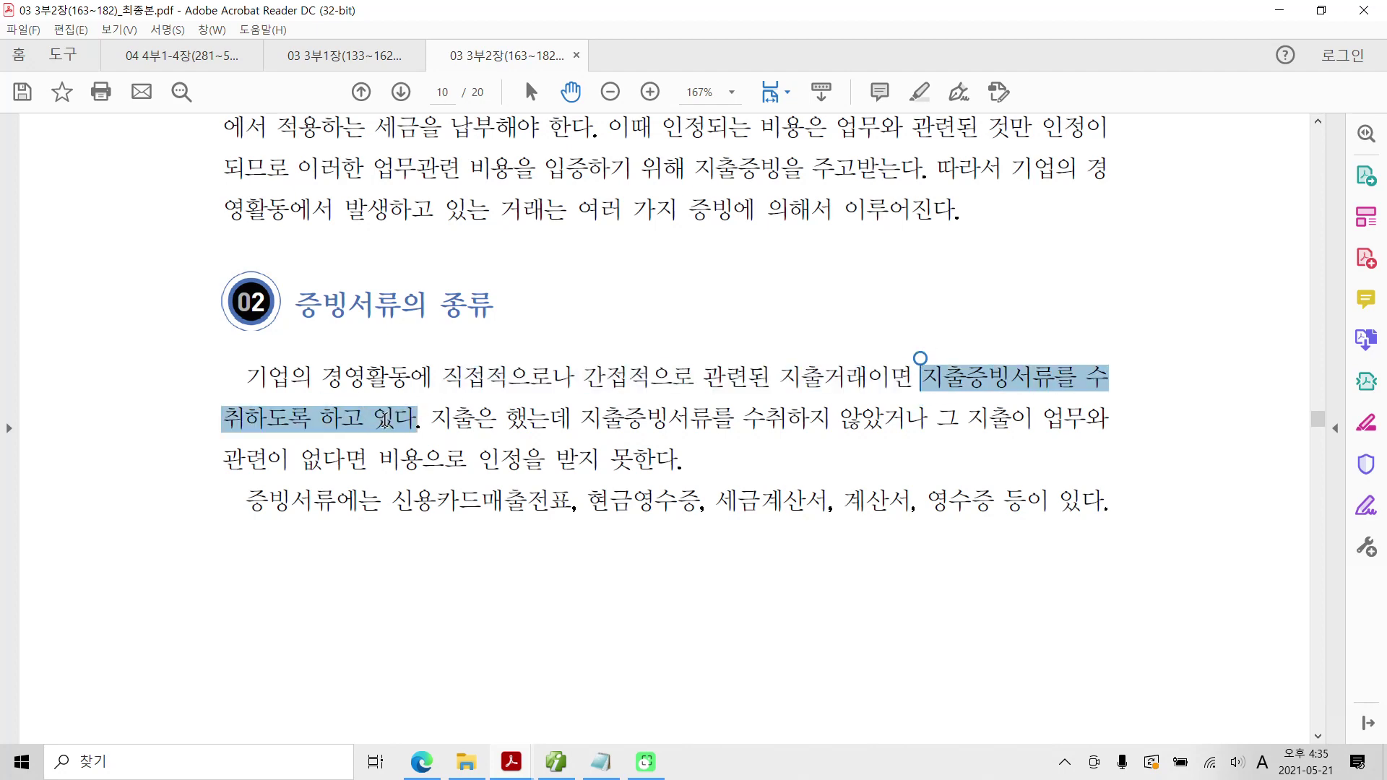
pyautogui.rightClick(388, 426)
pyautogui.click(457, 483)
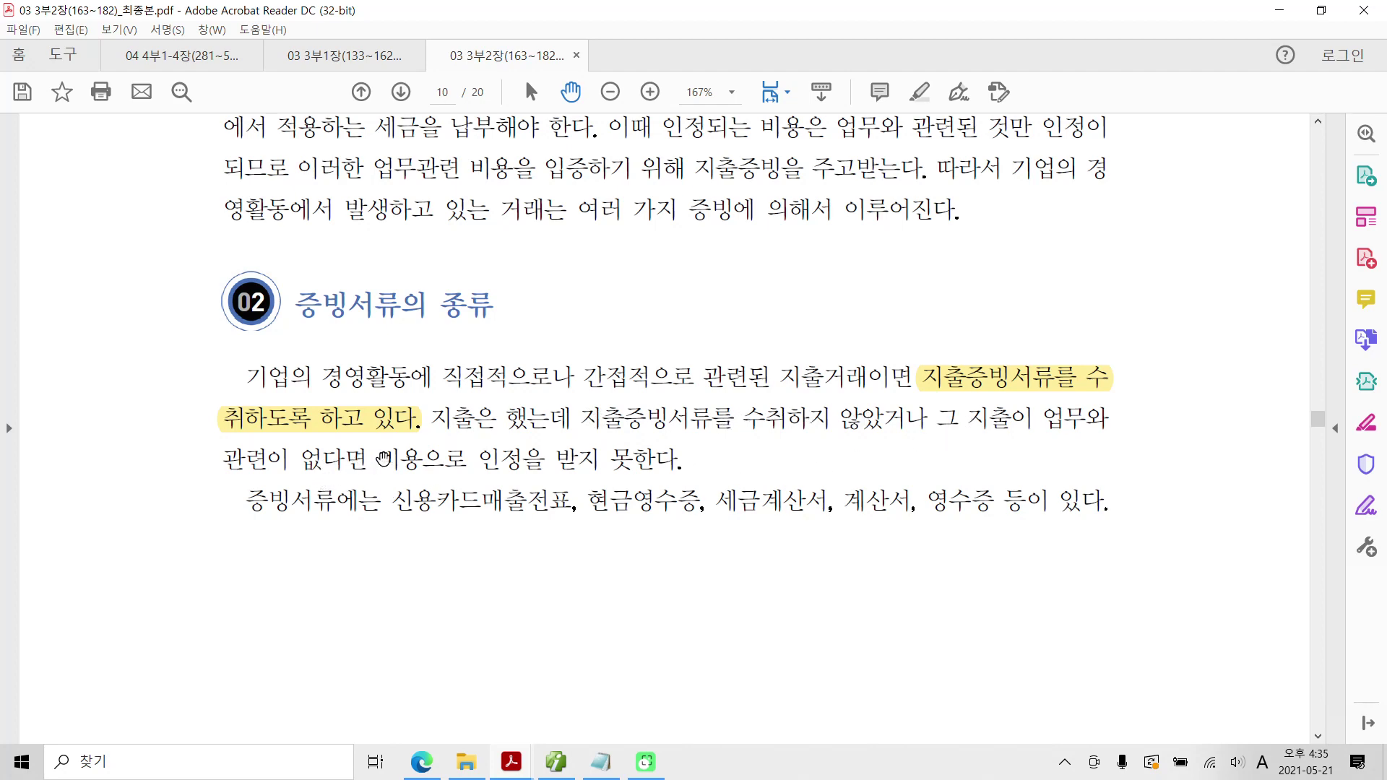
pyautogui.moveTo(377, 459); pyautogui.dragTo(674, 461)
pyautogui.rightClick(674, 461)
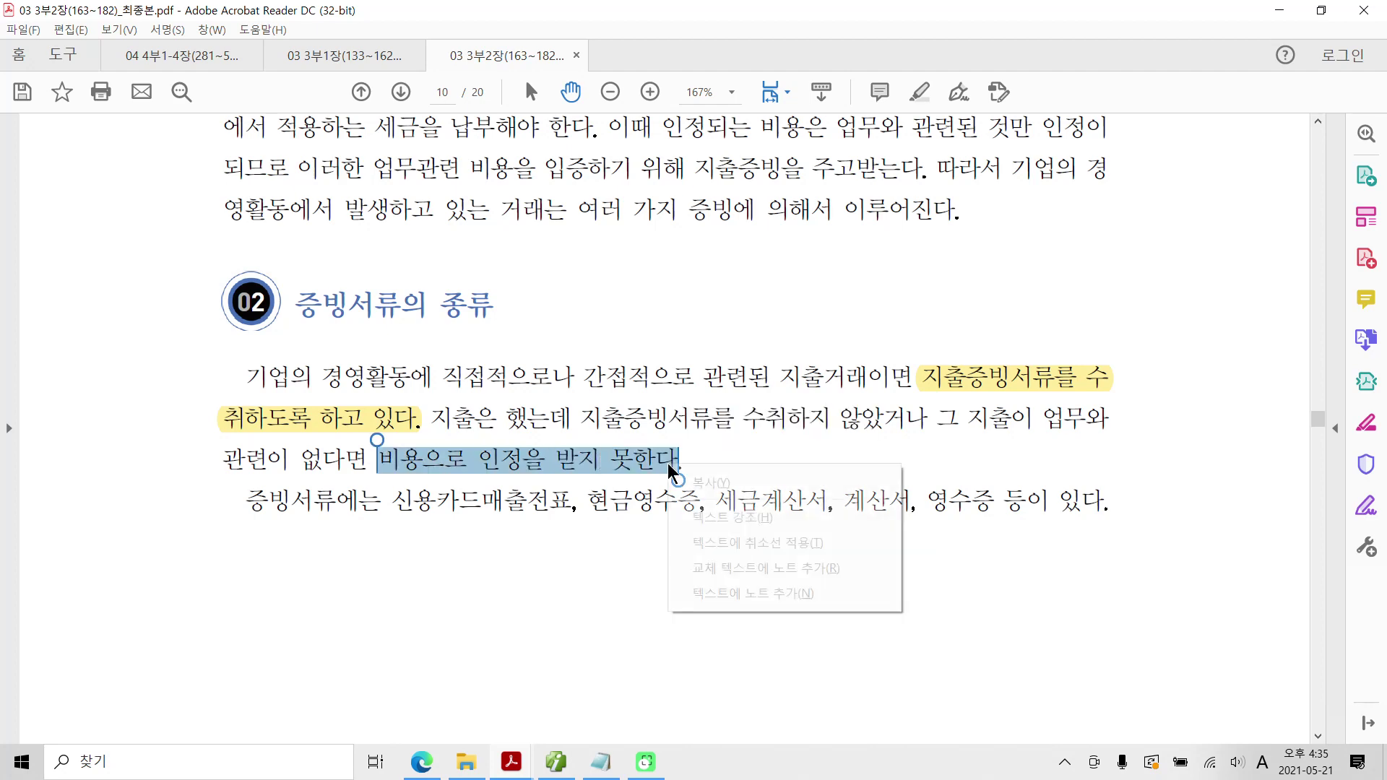
pyautogui.click(762, 519)
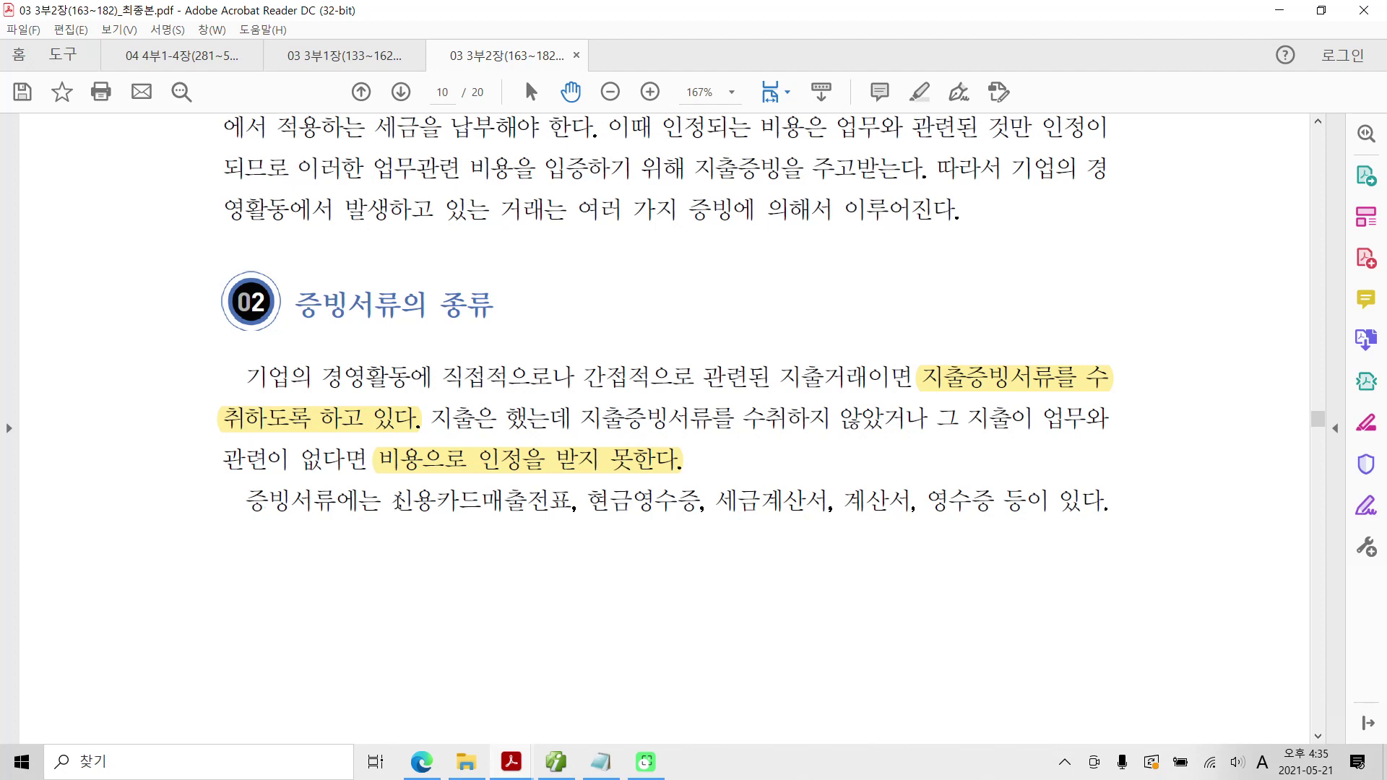
# Highlight 신용카드매출전표 and 현금영수증 in the last sentence of section 02
pyautogui.moveTo(396, 499); pyautogui.dragTo(562, 500)
pyautogui.rightClick(508, 503)
pyautogui.click(552, 556)
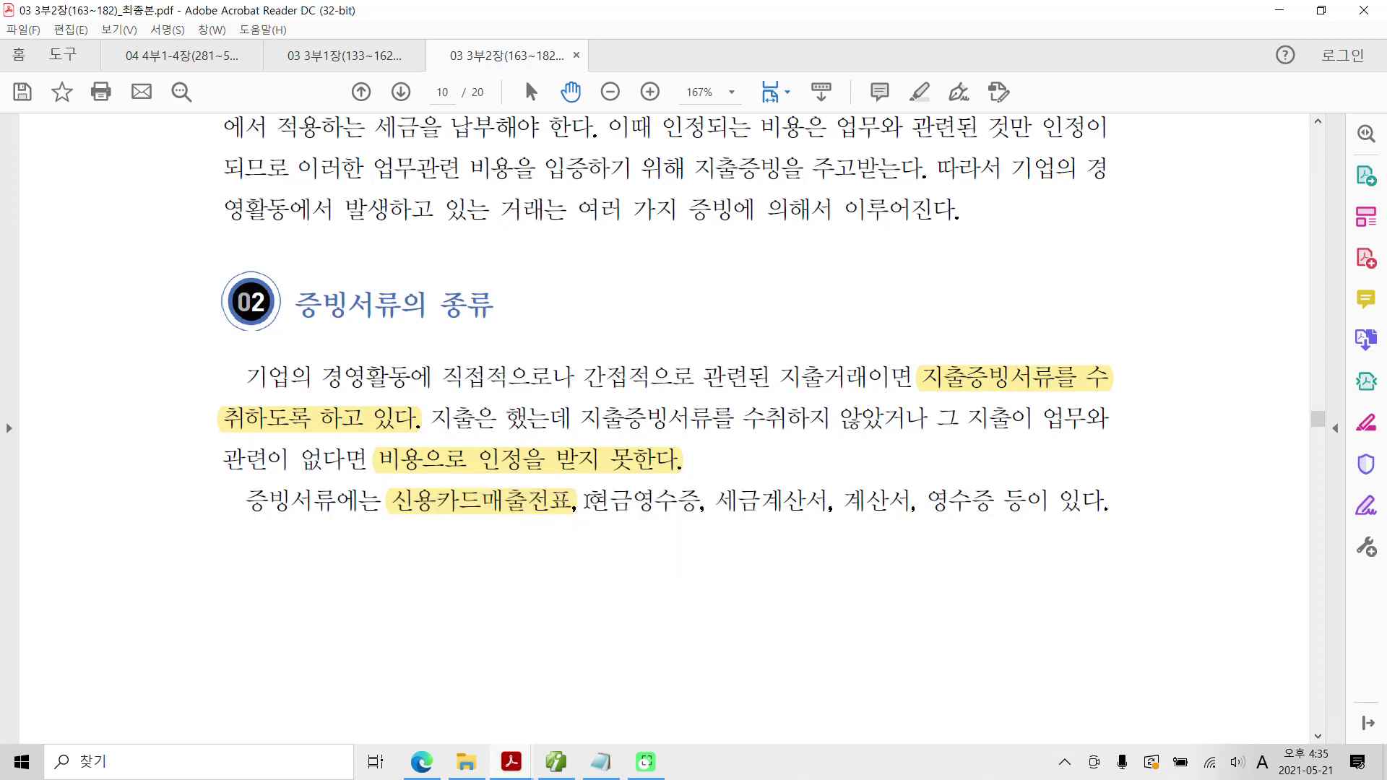
pyautogui.moveTo(584, 500); pyautogui.dragTo(702, 501)
pyautogui.rightClick(686, 506)
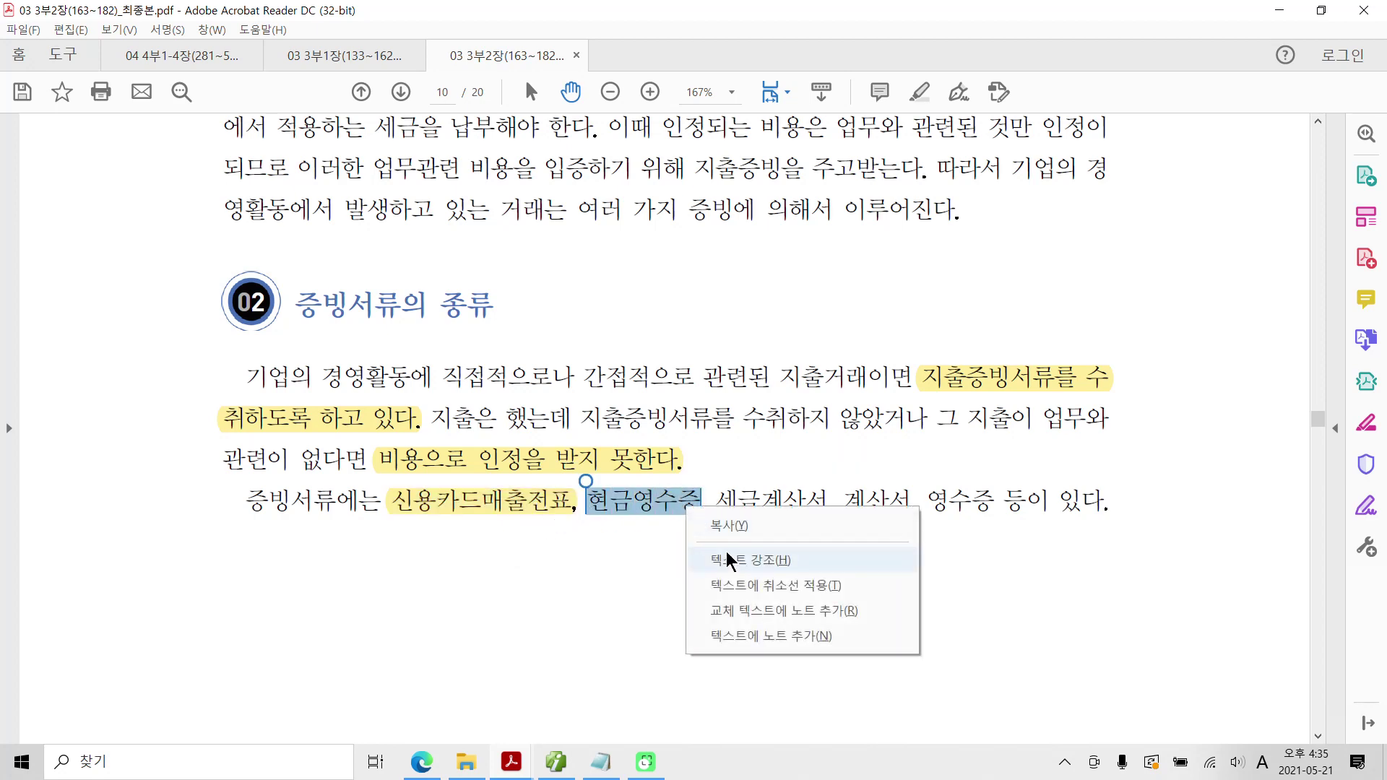
pyautogui.click(726, 556)
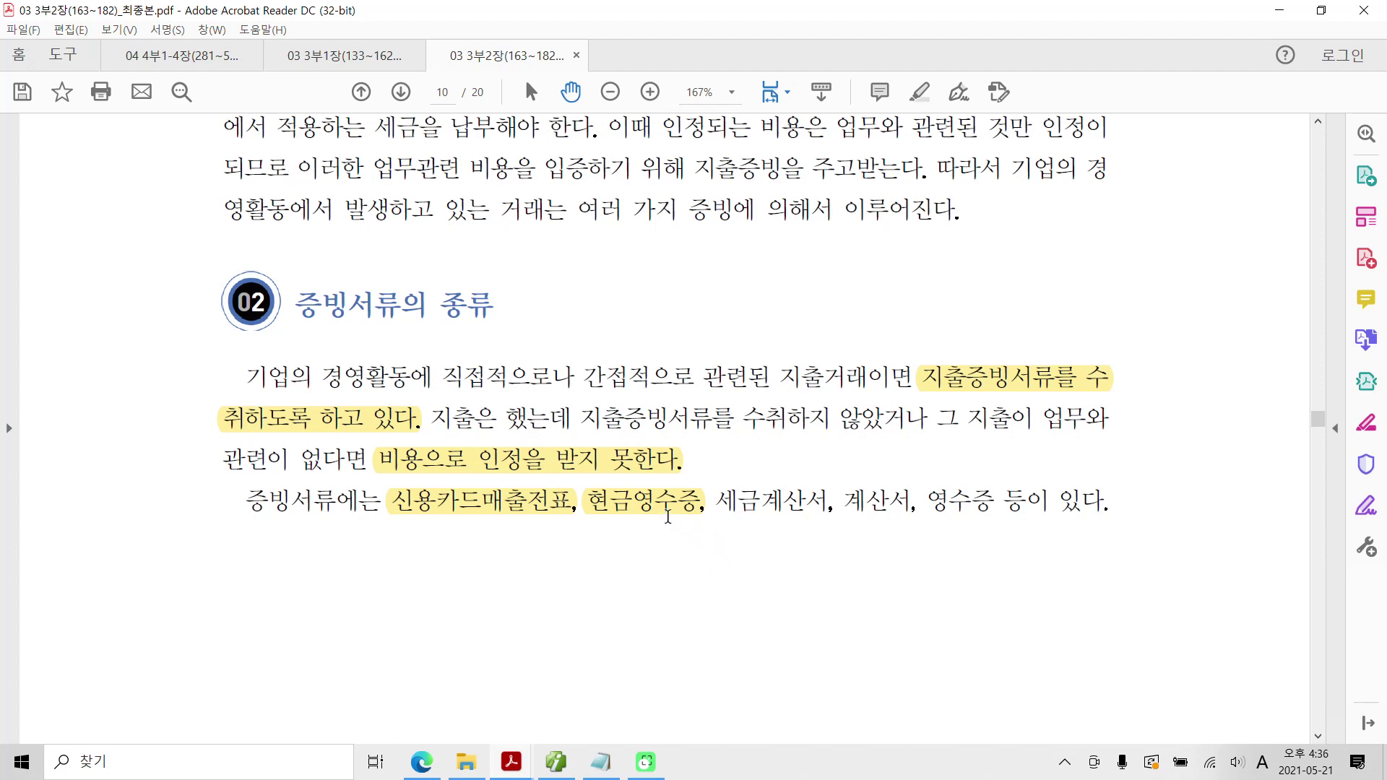
# Highlight 세금계산서 and 계산서 in the last sentence of section 02
pyautogui.moveTo(716, 500); pyautogui.dragTo(833, 504)
pyautogui.rightClick(793, 504)
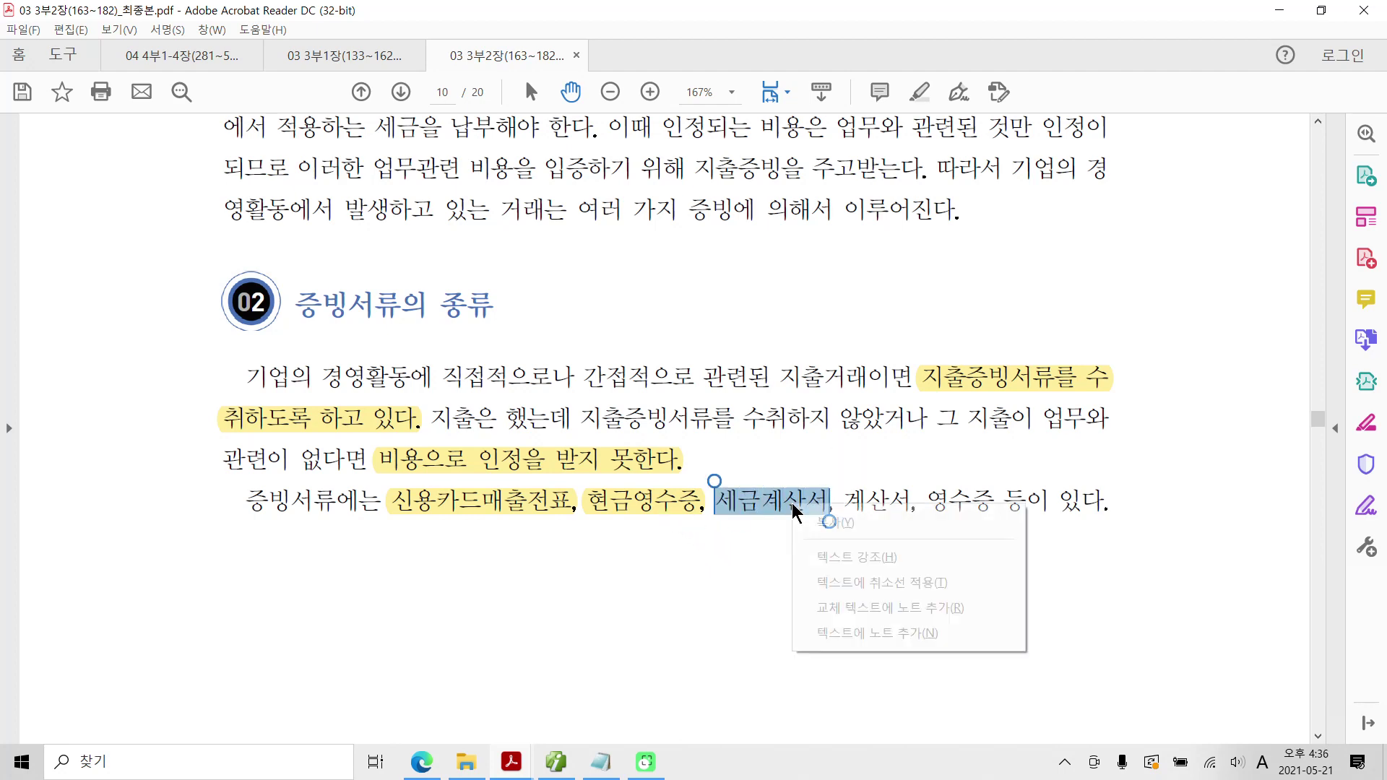
pyautogui.click(854, 558)
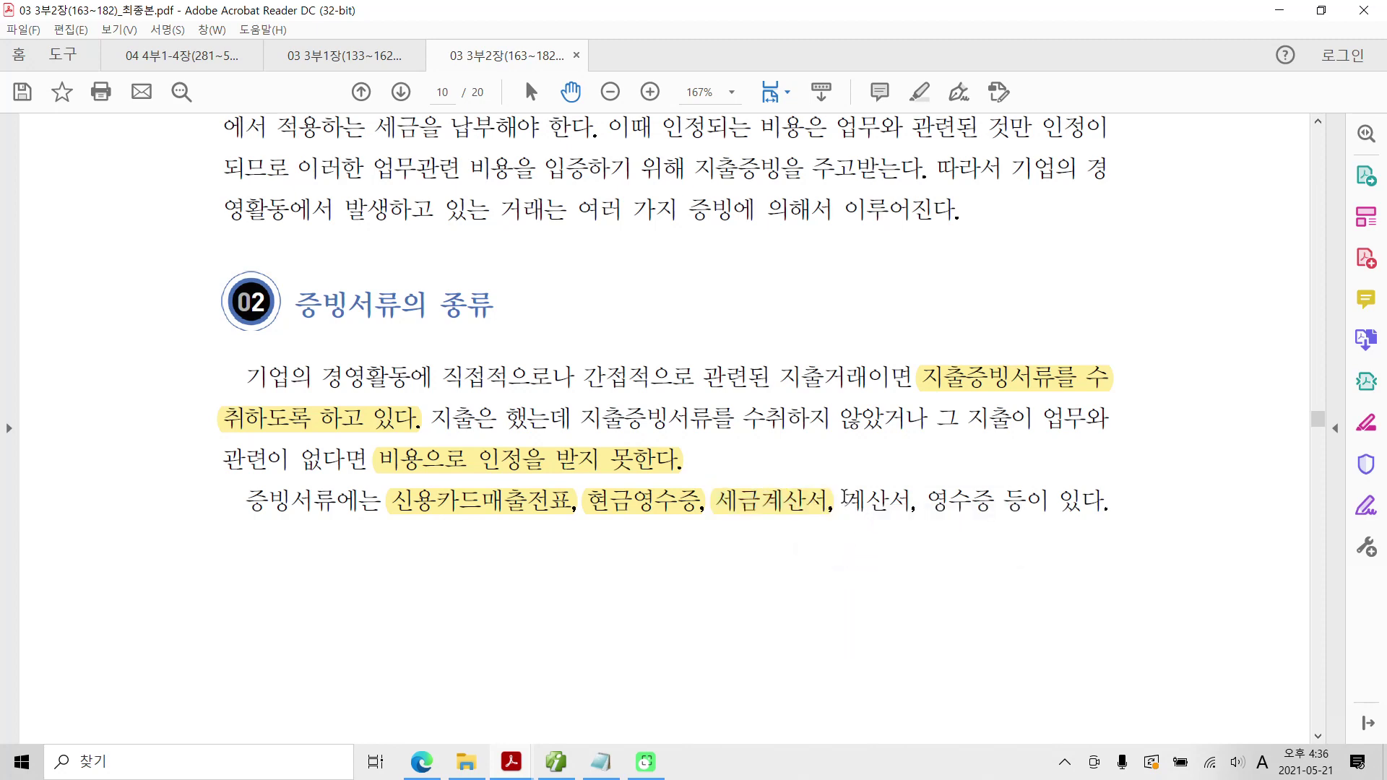
pyautogui.moveTo(844, 500); pyautogui.dragTo(912, 502)
pyautogui.rightClick(887, 504)
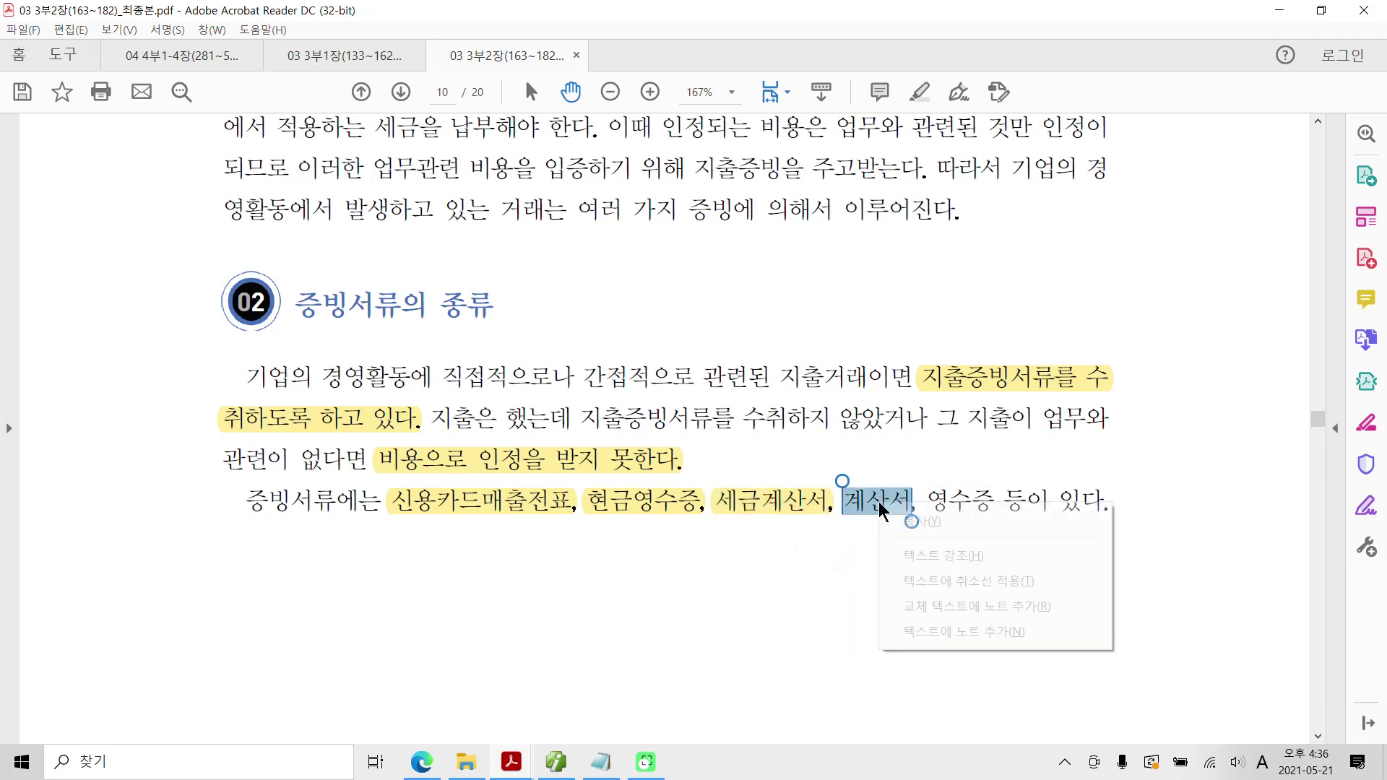
pyautogui.click(962, 556)
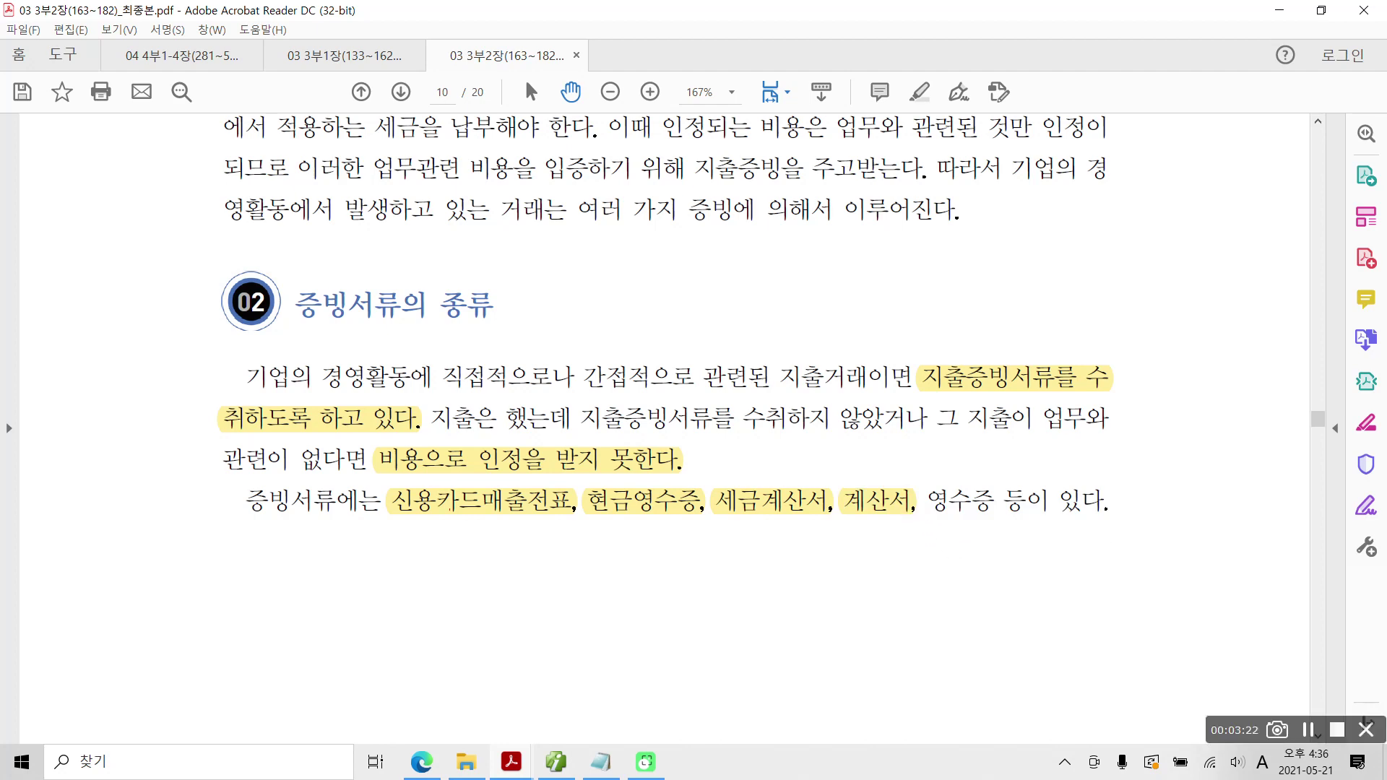
# Underline the four highlighted document types in red, box 영수증, and add a short mark beneath each of the five types
pyautogui.moveTo(386, 522); pyautogui.dragTo(898, 526)
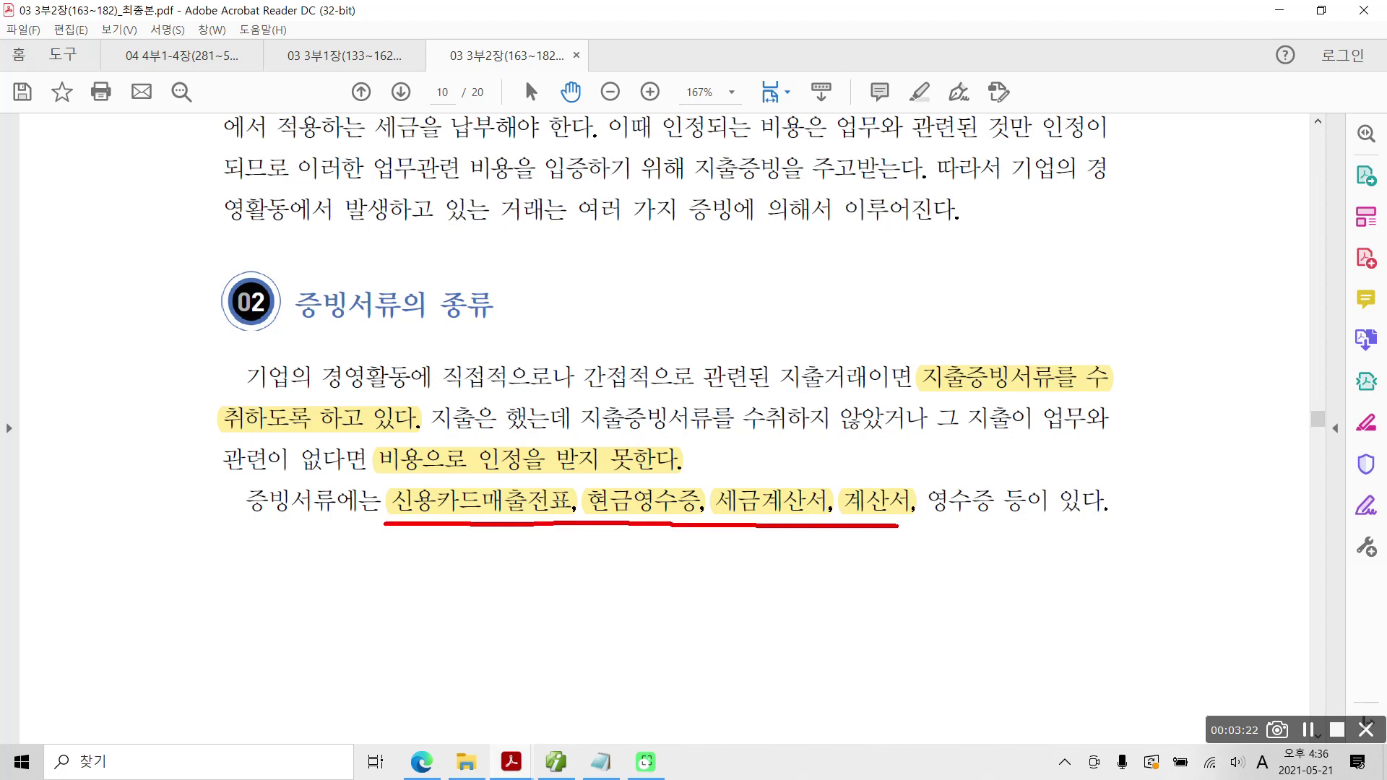
pyautogui.moveTo(921, 476); pyautogui.dragTo(997, 530)
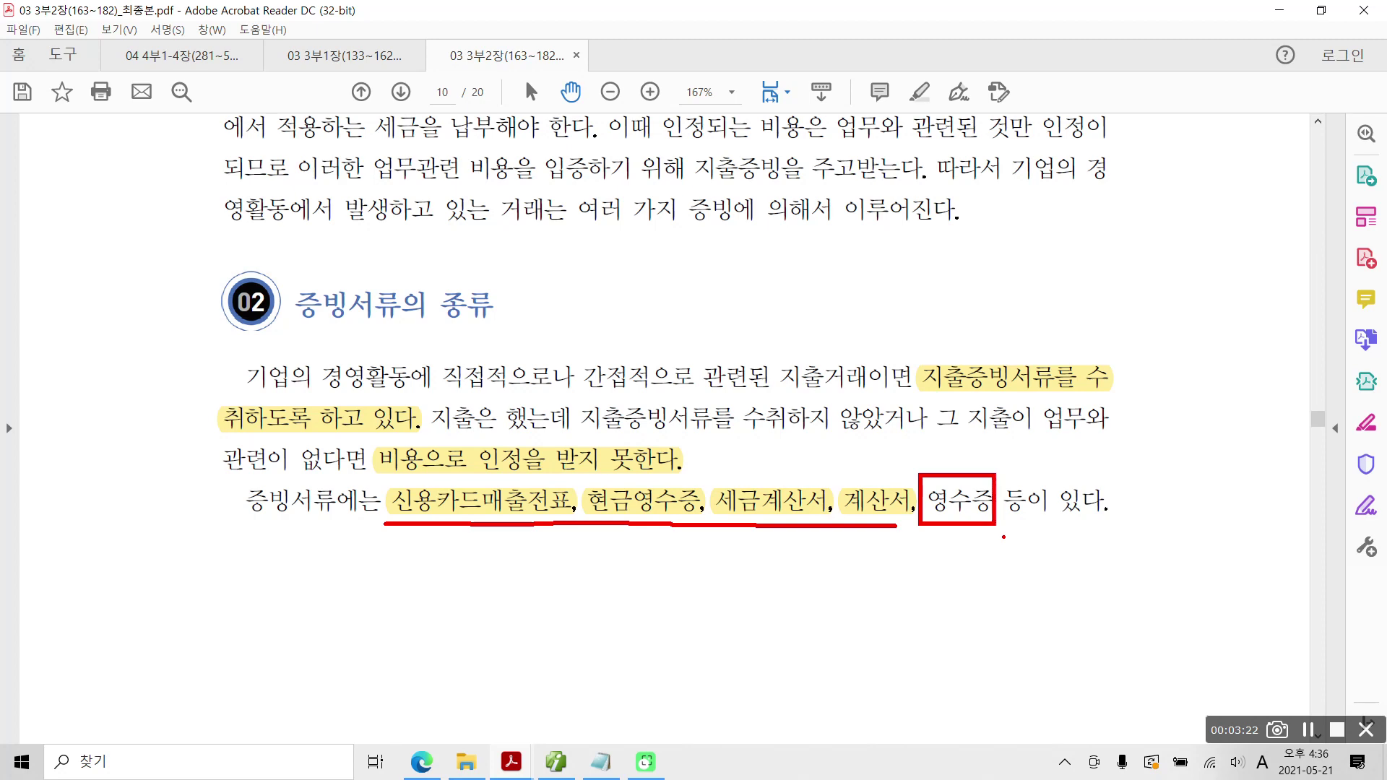
pyautogui.moveTo(476, 528); pyautogui.dragTo(496, 553)
pyautogui.moveTo(622, 544)
pyautogui.mouseDown()
pyautogui.moveTo(628, 568)
pyautogui.moveTo(658, 555)
pyautogui.mouseUp()
pyautogui.moveTo(722, 538)
pyautogui.mouseDown()
pyautogui.moveTo(724, 562)
pyautogui.moveTo(751, 549)
pyautogui.mouseUp()
pyautogui.moveTo(833, 546)
pyautogui.mouseDown()
pyautogui.moveTo(844, 565)
pyautogui.moveTo(863, 555)
pyautogui.mouseUp()
pyautogui.moveTo(976, 538)
pyautogui.mouseDown()
pyautogui.moveTo(988, 463)
pyautogui.moveTo(964, 573)
pyautogui.mouseUp()
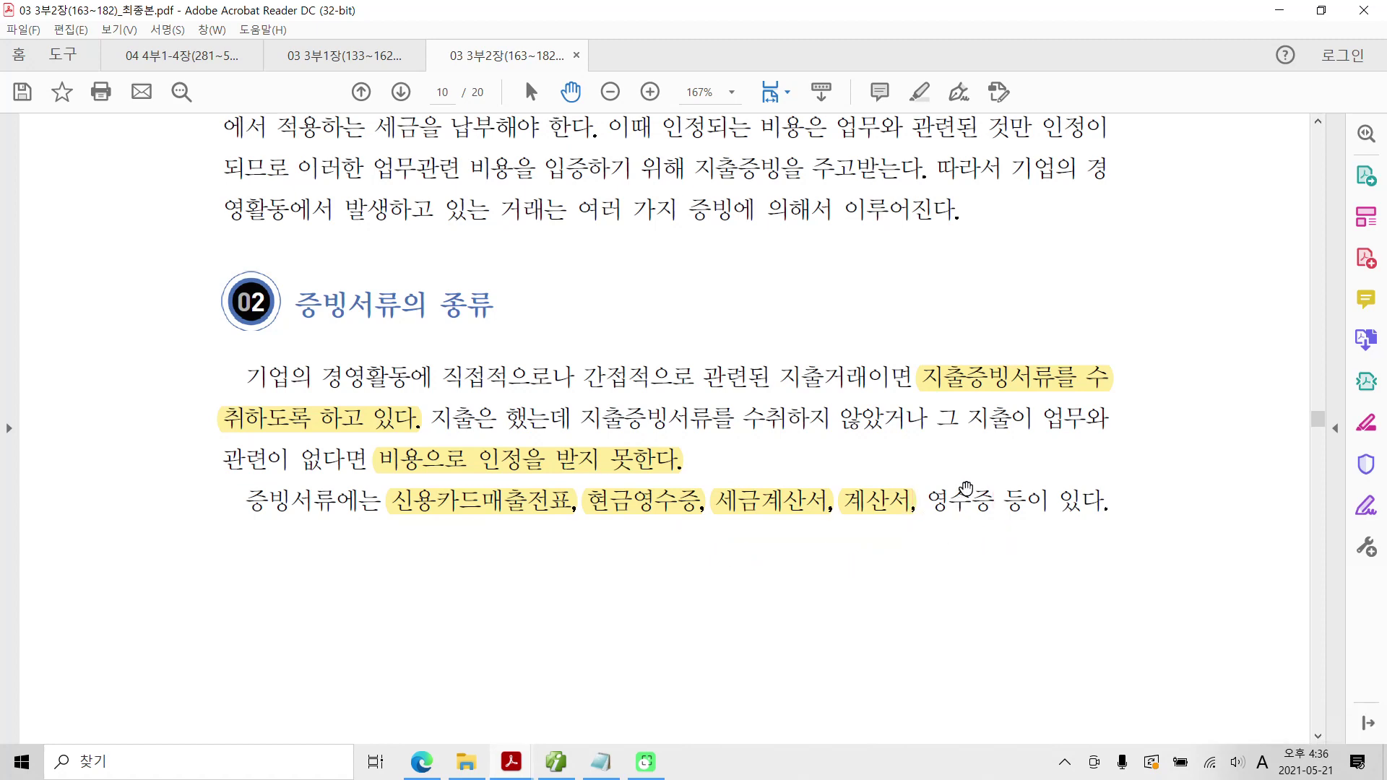
# On page 11, circle 초대장 in the first exercise heading and 거래처 멋쟁이의 영업부장 in its transaction text in red
pyautogui.scroll(-2, 966, 489)
pyautogui.scroll(-10, 967, 490)
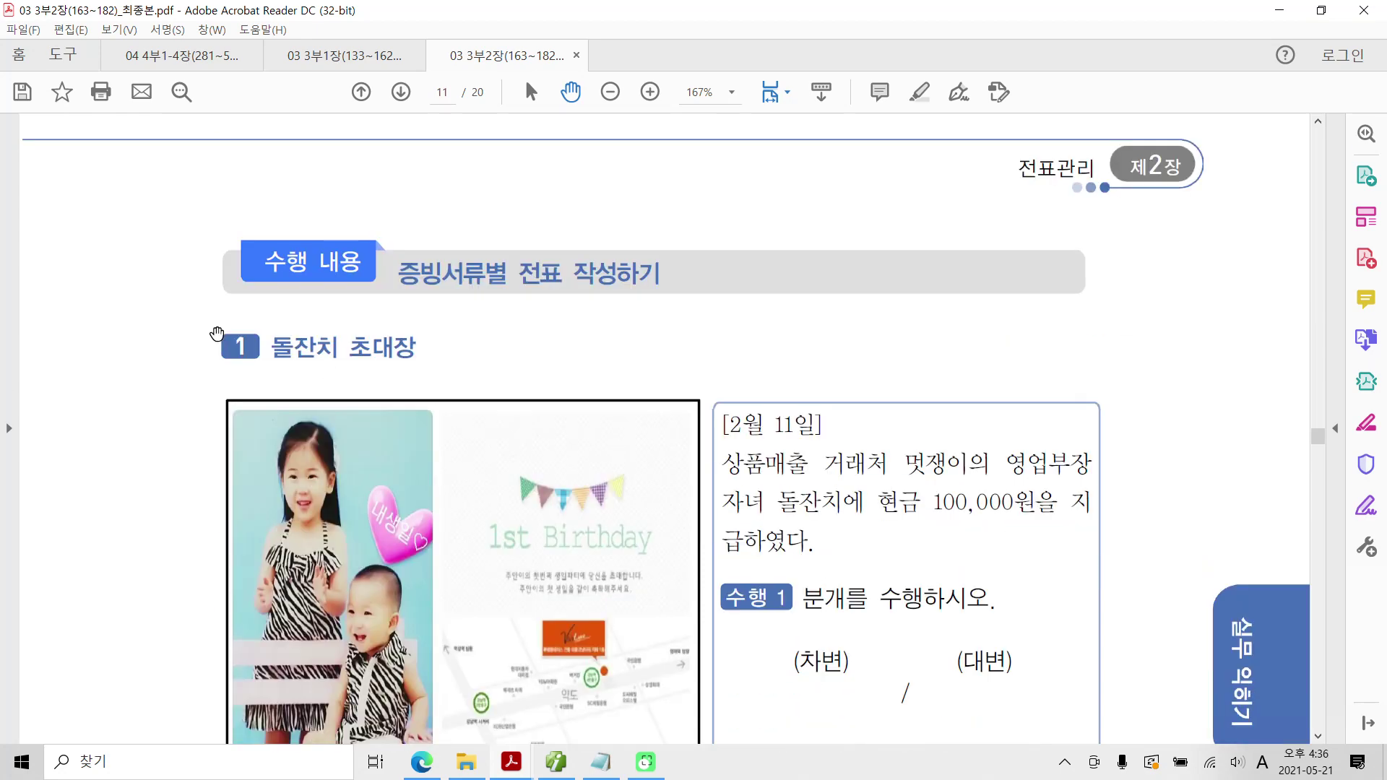
pyautogui.scroll(-2, 352, 416)
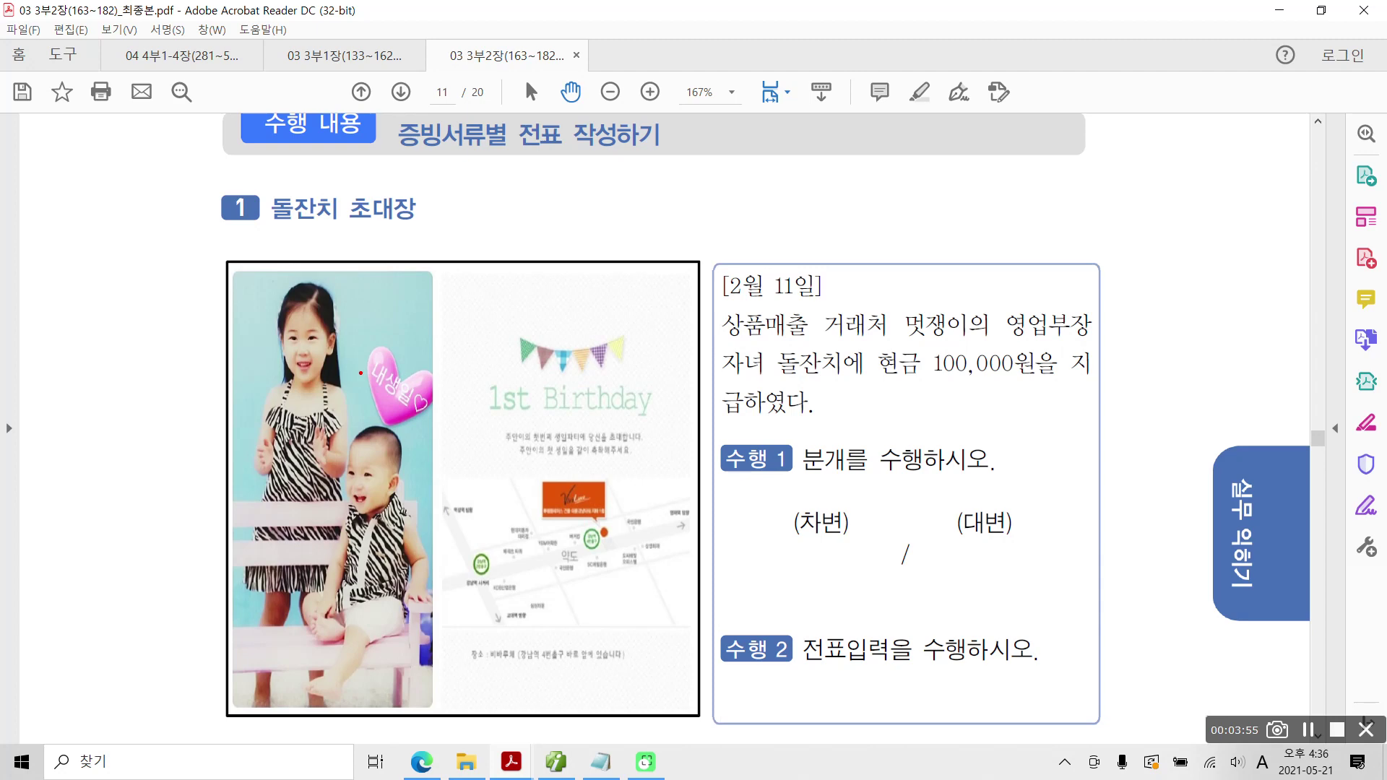
pyautogui.moveTo(421, 235)
pyautogui.mouseDown()
pyautogui.moveTo(374, 249)
pyautogui.moveTo(417, 237)
pyautogui.mouseUp()
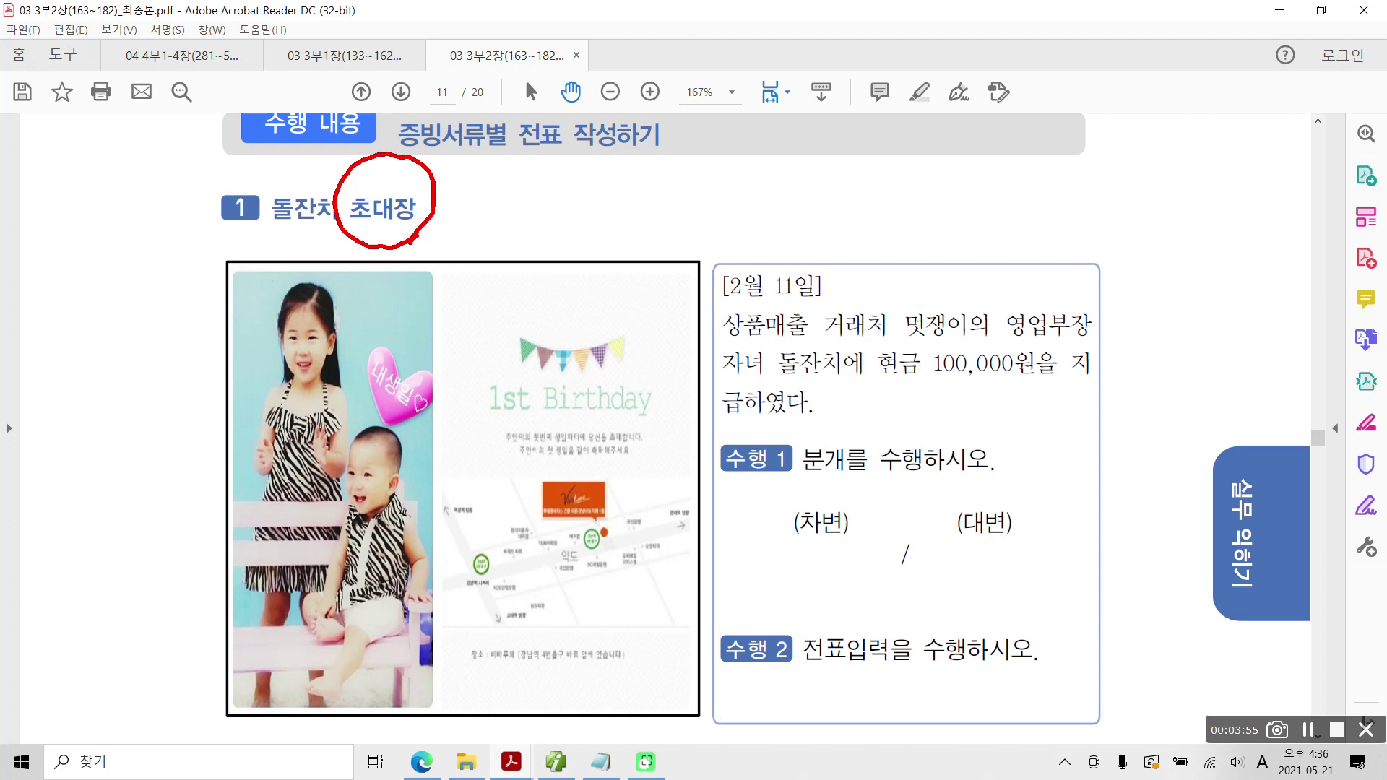
pyautogui.moveTo(832, 283)
pyautogui.mouseDown()
pyautogui.moveTo(814, 299)
pyautogui.moveTo(921, 358)
pyautogui.moveTo(1121, 318)
pyautogui.moveTo(849, 290)
pyautogui.moveTo(813, 314)
pyautogui.mouseUp()
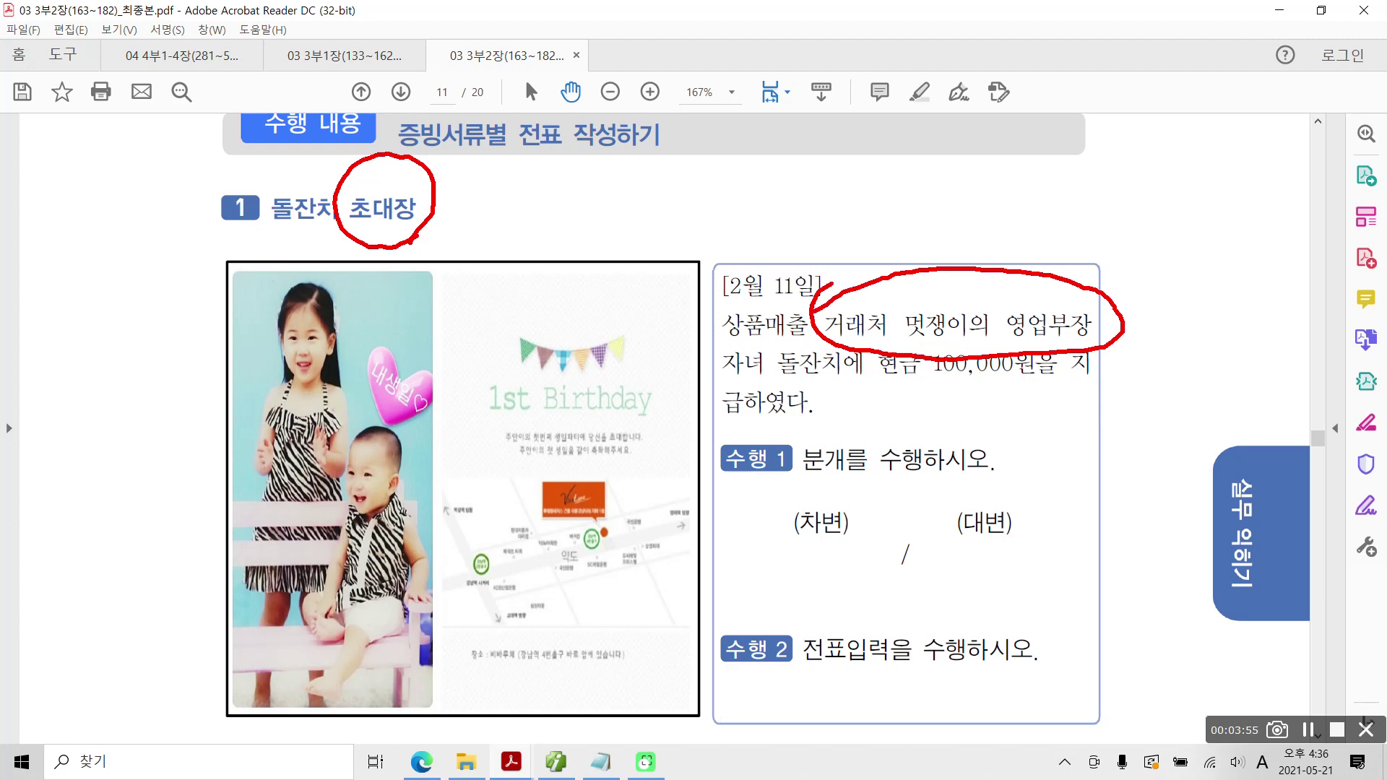
# Mark 자녀 돌잔치에, box 현금 100,000, and circle the 1st Birthday title on the invitation in red
pyautogui.moveTo(701, 388); pyautogui.dragTo(853, 390)
pyautogui.moveTo(559, 334); pyautogui.dragTo(609, 333)
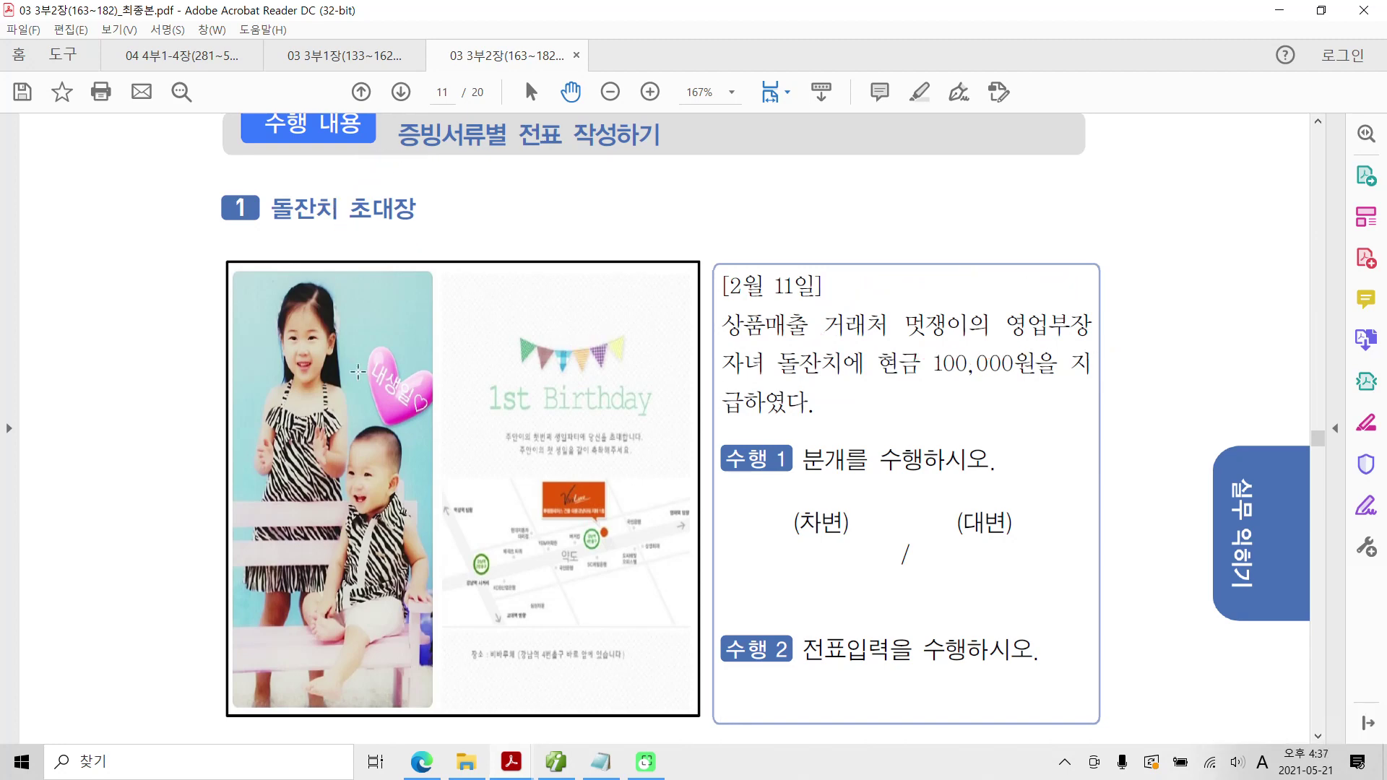
pyautogui.moveTo(873, 337)
pyautogui.mouseDown()
pyautogui.moveTo(920, 393)
pyautogui.moveTo(1022, 392)
pyautogui.mouseUp()
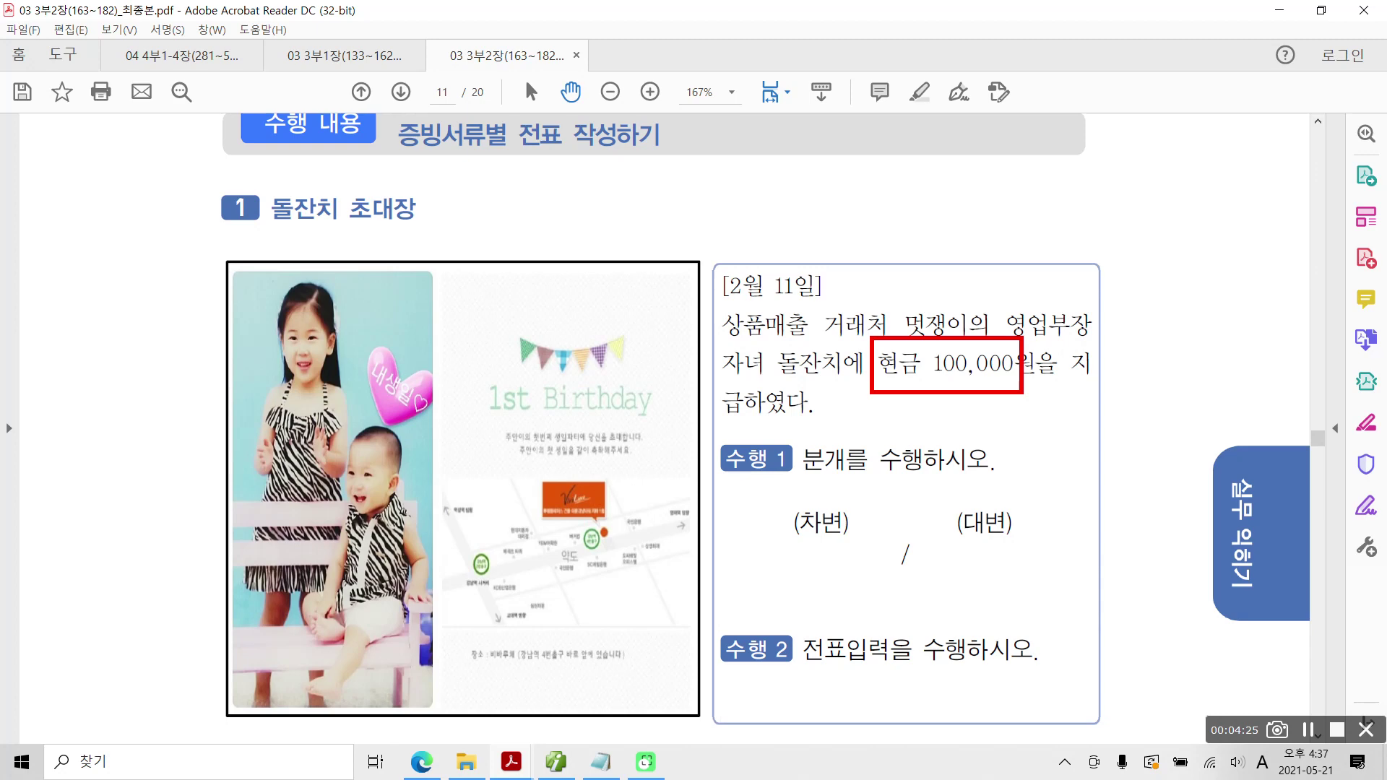
pyautogui.moveTo(464, 380)
pyautogui.mouseDown()
pyautogui.moveTo(627, 383)
pyautogui.moveTo(447, 357)
pyautogui.mouseUp()
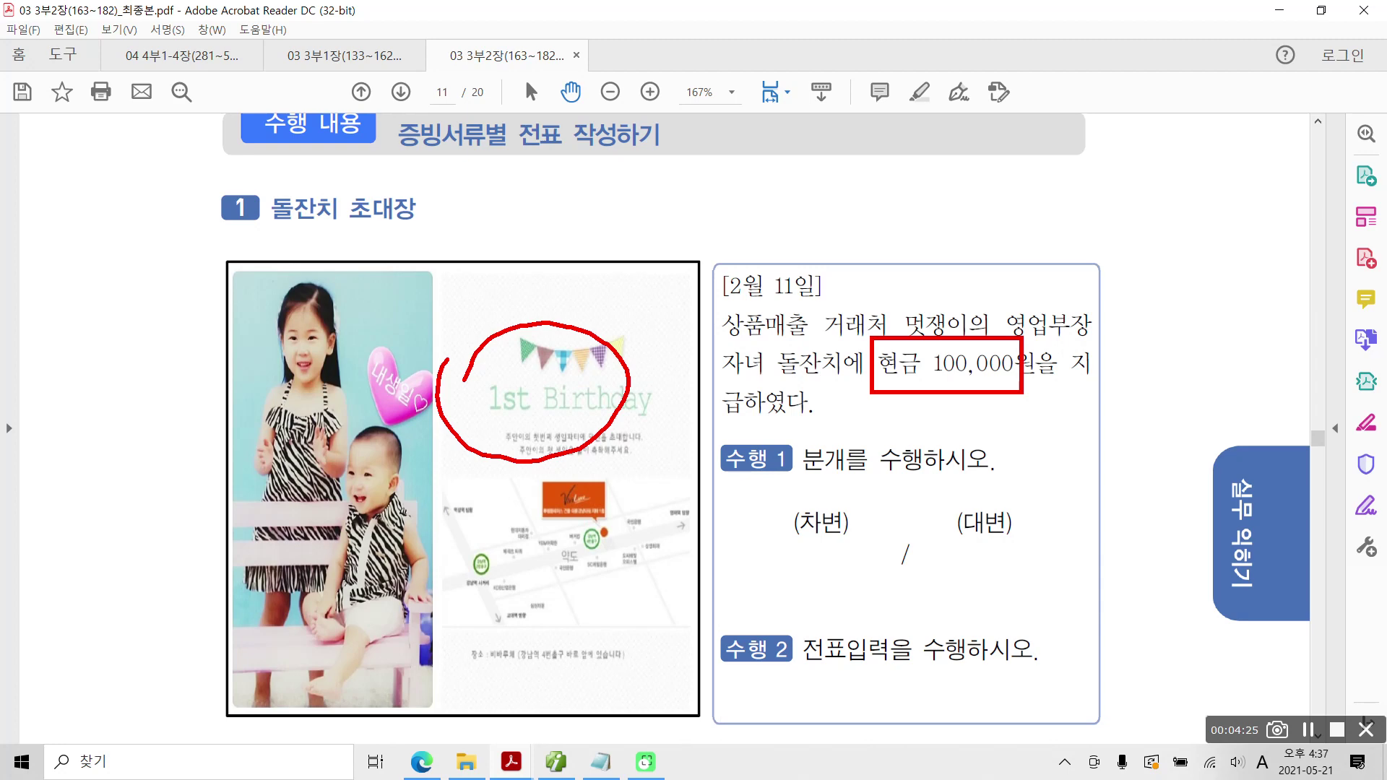
# Underline the payment wording, circle 거래처 멋쟁이의 영업부장 and the invitation in red, then clear the markings
pyautogui.moveTo(875, 387); pyautogui.dragTo(1007, 388)
pyautogui.moveTo(1048, 391); pyautogui.dragTo(1100, 396)
pyautogui.moveTo(723, 417); pyautogui.dragTo(824, 428)
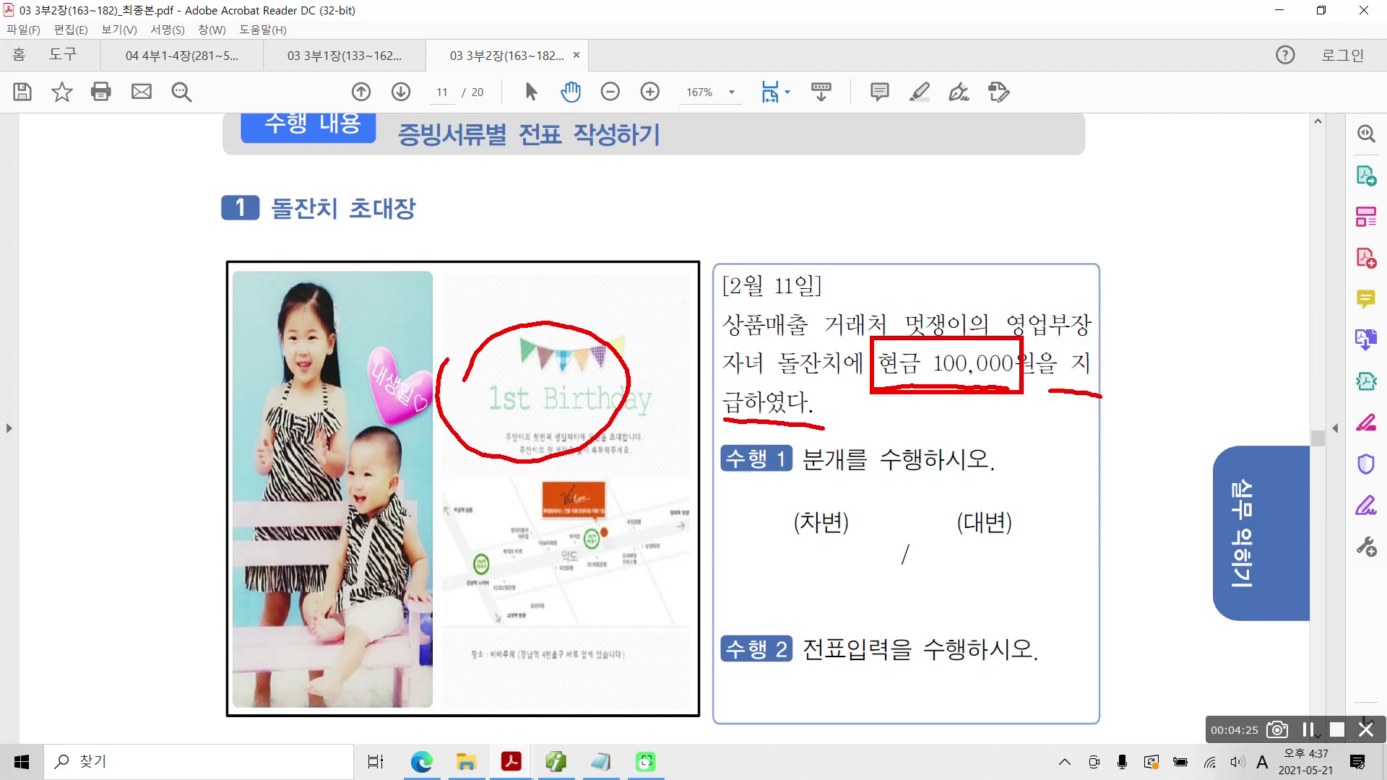
pyautogui.moveTo(830, 353)
pyautogui.mouseDown()
pyautogui.moveTo(813, 312)
pyautogui.moveTo(1109, 283)
pyautogui.moveTo(987, 347)
pyautogui.moveTo(806, 328)
pyautogui.mouseUp()
pyautogui.moveTo(705, 367); pyautogui.dragTo(818, 370)
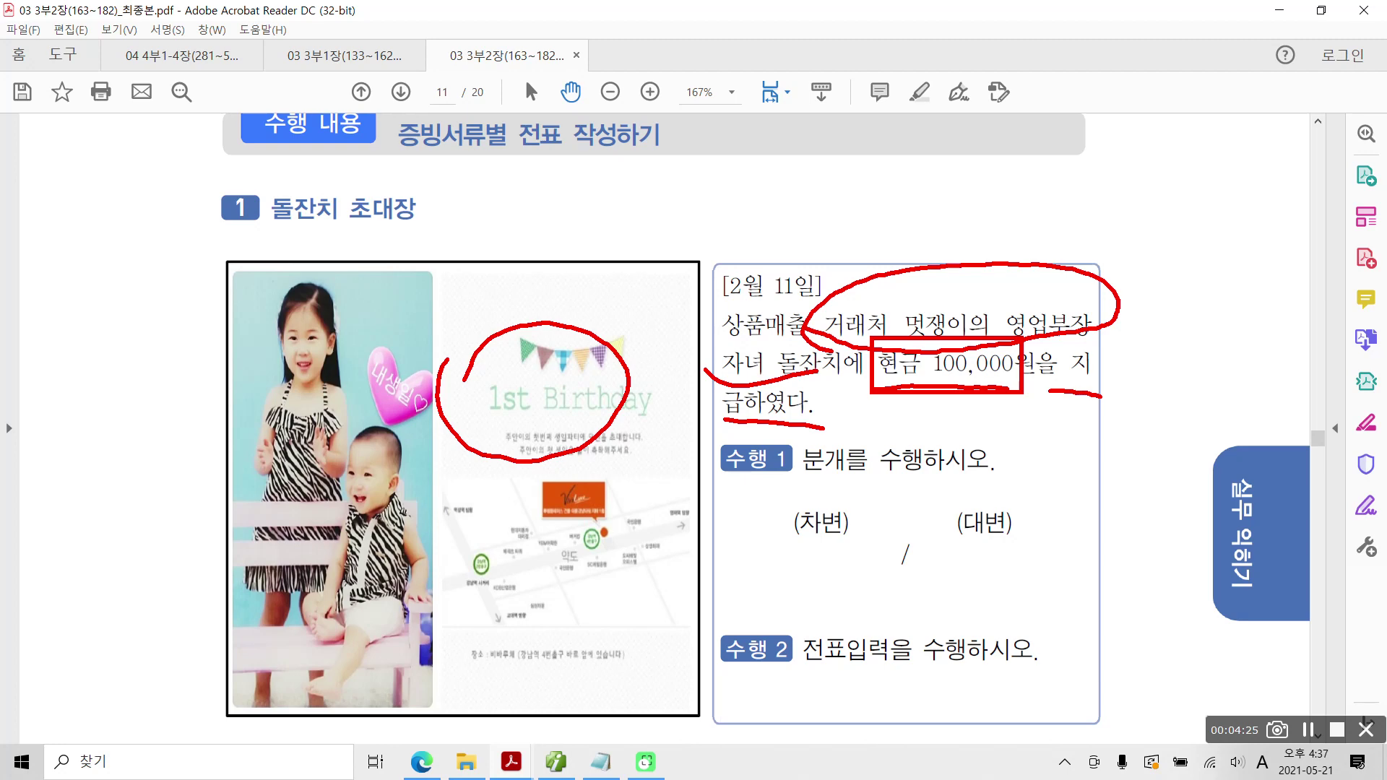
pyautogui.moveTo(415, 578)
pyautogui.mouseDown()
pyautogui.moveTo(498, 661)
pyautogui.moveTo(394, 634)
pyautogui.mouseUp()
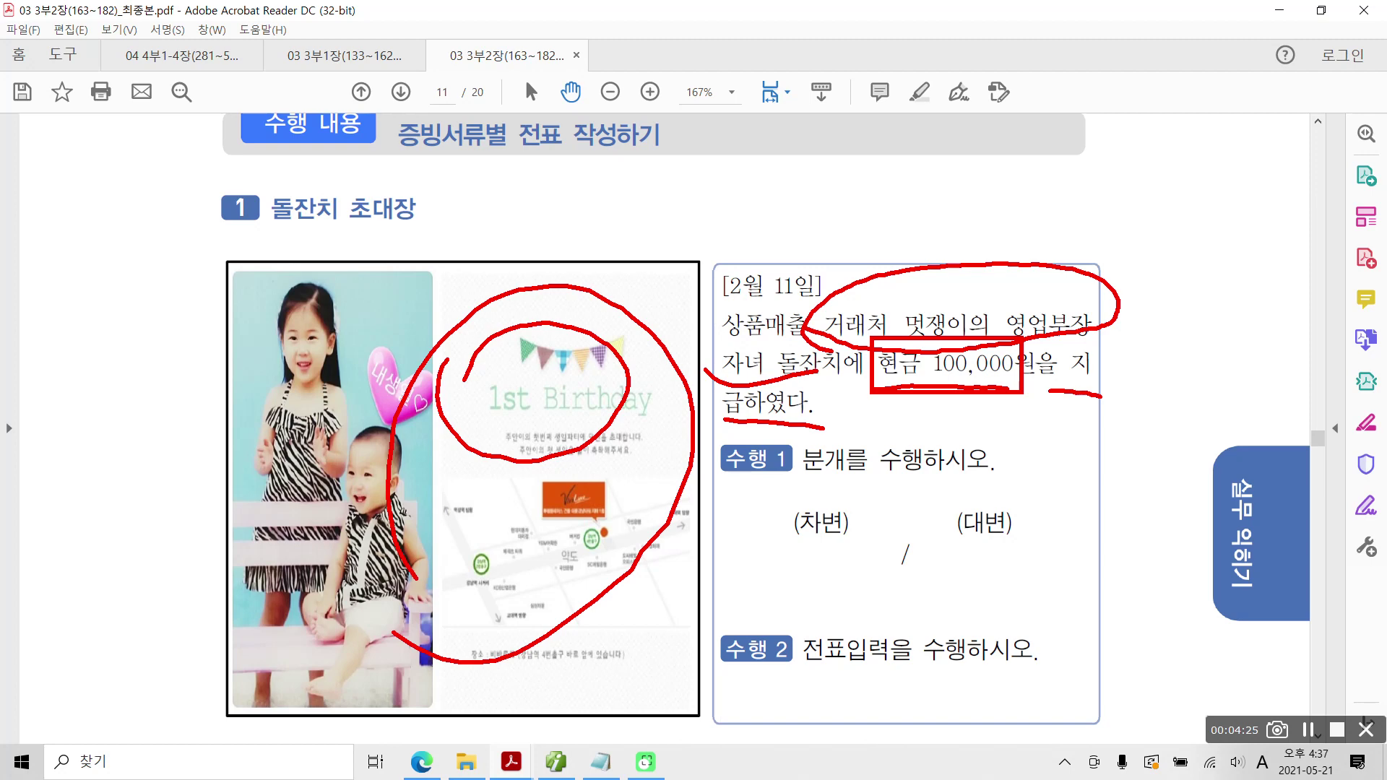
pyautogui.press('Escape')
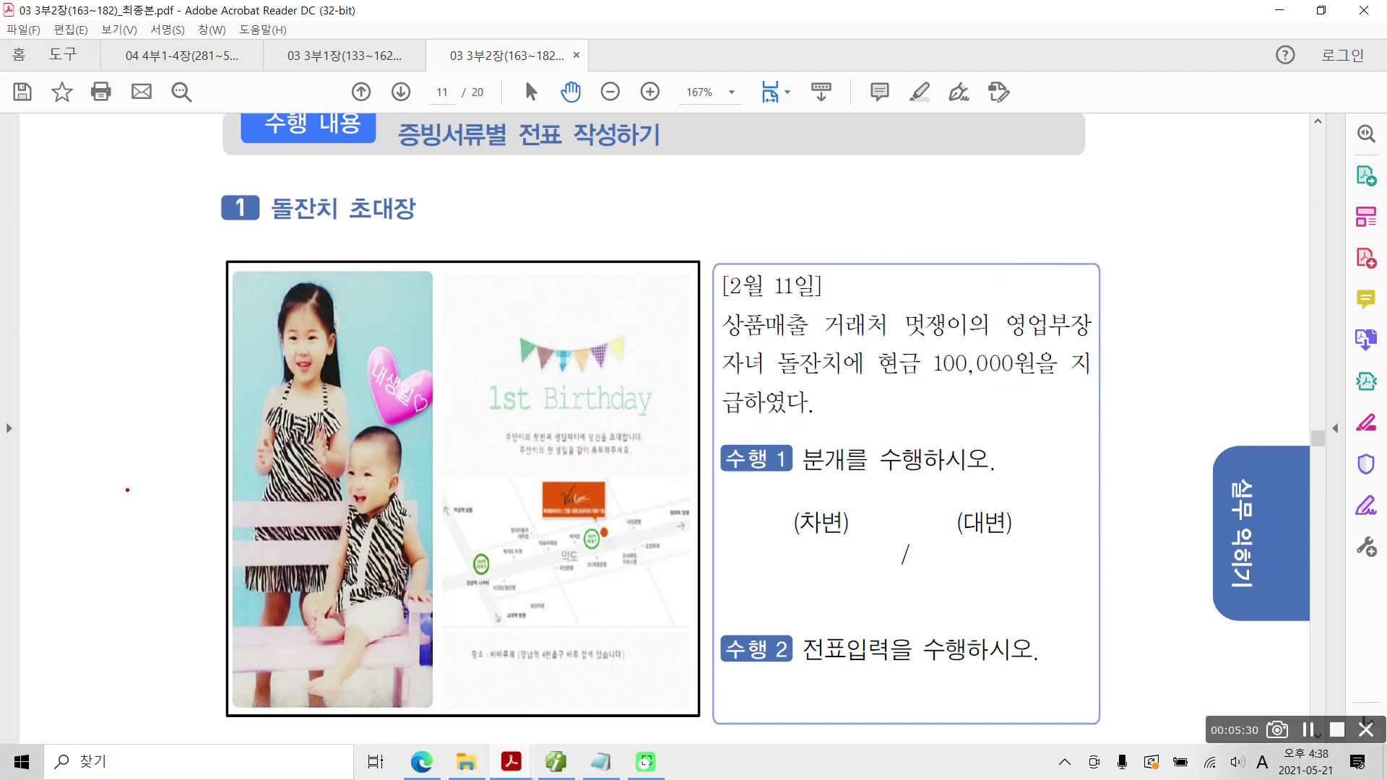
# Sketch a red two-column journal entry under 수행 1, with 접대비 as the debit and 현금 as the credit
pyautogui.moveTo(633, 464)
pyautogui.mouseDown()
pyautogui.moveTo(628, 557)
pyautogui.moveTo(1263, 634)
pyautogui.moveTo(1109, 475)
pyautogui.moveTo(1235, 590)
pyautogui.moveTo(1237, 633)
pyautogui.mouseUp()
pyautogui.moveTo(914, 481); pyautogui.dragTo(914, 634)
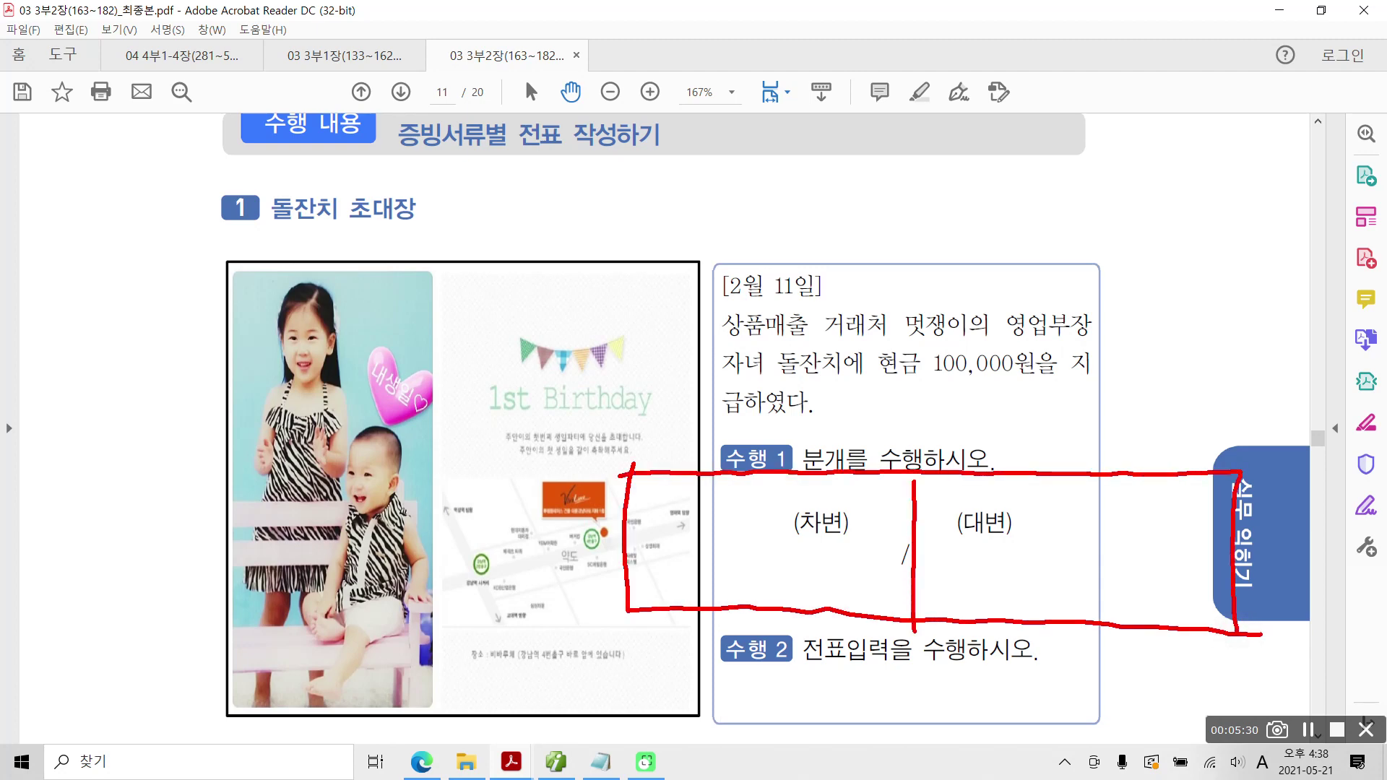
pyautogui.moveTo(649, 494)
pyautogui.mouseDown()
pyautogui.moveTo(638, 535)
pyautogui.moveTo(679, 541)
pyautogui.mouseUp()
pyautogui.moveTo(705, 494)
pyautogui.mouseDown()
pyautogui.moveTo(708, 534)
pyautogui.moveTo(687, 554)
pyautogui.mouseUp()
pyautogui.moveTo(695, 519)
pyautogui.mouseDown()
pyautogui.moveTo(717, 541)
pyautogui.moveTo(747, 524)
pyautogui.mouseUp()
pyautogui.moveTo(750, 503)
pyautogui.mouseDown()
pyautogui.moveTo(751, 536)
pyautogui.moveTo(778, 540)
pyautogui.mouseUp()
pyautogui.moveTo(789, 491)
pyautogui.mouseDown()
pyautogui.moveTo(798, 538)
pyautogui.moveTo(797, 520)
pyautogui.mouseUp()
pyautogui.moveTo(823, 487); pyautogui.dragTo(808, 578)
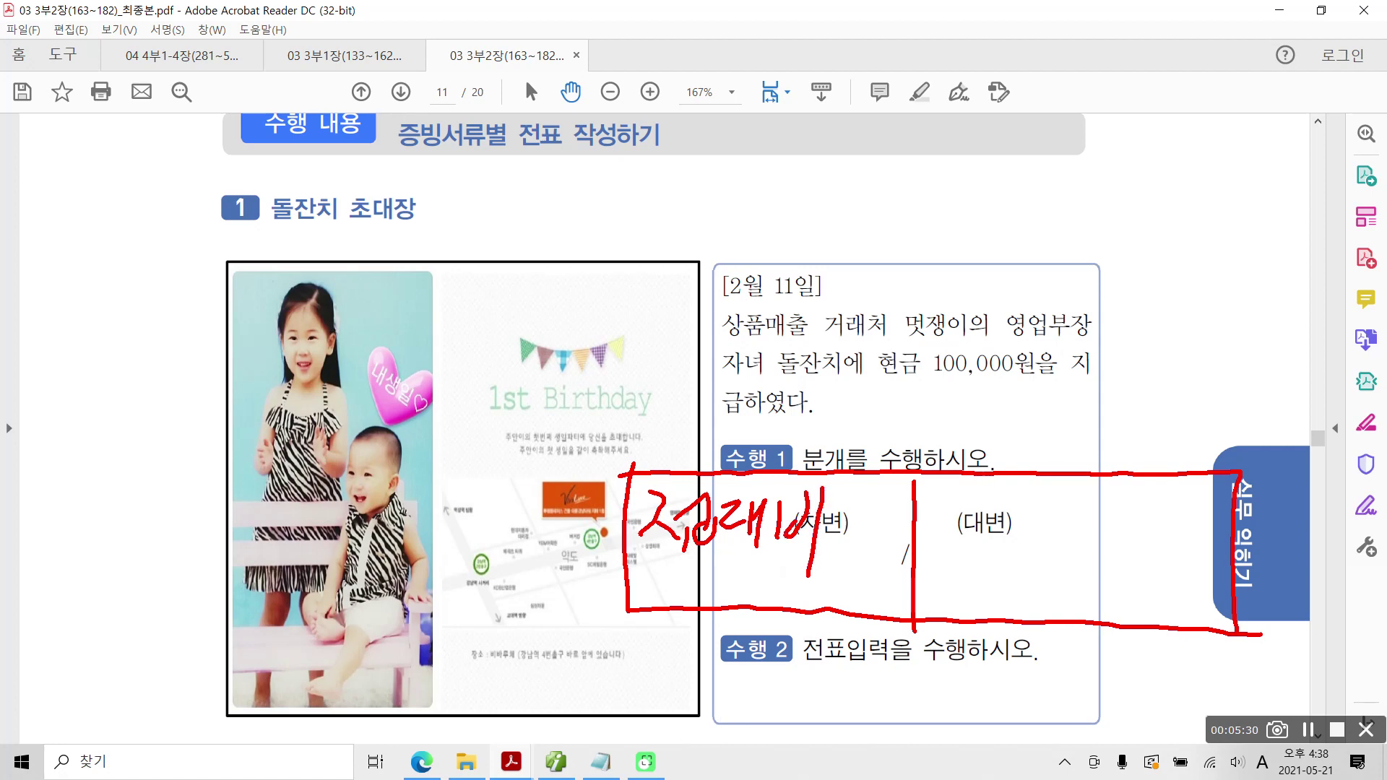
pyautogui.moveTo(1067, 488); pyautogui.dragTo(1082, 510)
pyautogui.moveTo(1043, 521); pyautogui.dragTo(1114, 506)
pyautogui.moveTo(1075, 554); pyautogui.dragTo(1109, 543)
pyautogui.moveTo(1119, 492)
pyautogui.mouseDown()
pyautogui.moveTo(1120, 561)
pyautogui.moveTo(1149, 565)
pyautogui.mouseUp()
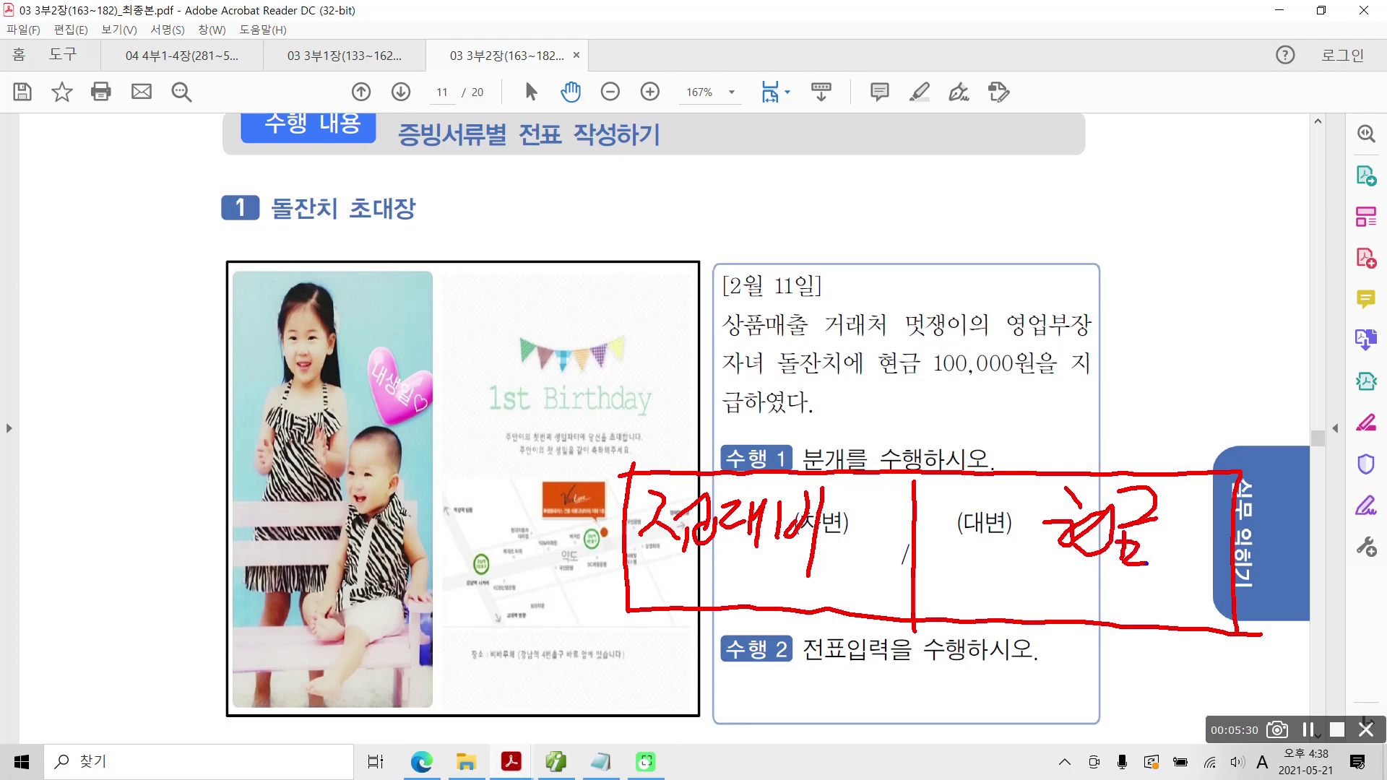
# Write (비용발생) in blue beneath 접대비 on the debit side of the sketched journal entry
pyautogui.moveTo(626, 556)
pyautogui.mouseDown()
pyautogui.moveTo(604, 623)
pyautogui.moveTo(648, 594)
pyautogui.mouseUp()
pyautogui.moveTo(647, 575); pyautogui.dragTo(637, 597)
pyautogui.moveTo(693, 546)
pyautogui.mouseDown()
pyautogui.moveTo(663, 625)
pyautogui.moveTo(717, 568)
pyautogui.mouseUp()
pyautogui.moveTo(711, 568)
pyautogui.mouseDown()
pyautogui.moveTo(701, 589)
pyautogui.moveTo(754, 593)
pyautogui.mouseUp()
pyautogui.moveTo(744, 600); pyautogui.dragTo(730, 627)
pyautogui.moveTo(779, 567)
pyautogui.mouseDown()
pyautogui.moveTo(773, 601)
pyautogui.moveTo(797, 594)
pyautogui.mouseUp()
pyautogui.moveTo(807, 553)
pyautogui.mouseDown()
pyautogui.moveTo(804, 592)
pyautogui.moveTo(824, 594)
pyautogui.mouseUp()
pyautogui.moveTo(832, 567); pyautogui.dragTo(846, 565)
pyautogui.moveTo(789, 605); pyautogui.dragTo(824, 630)
pyautogui.moveTo(836, 571); pyautogui.dragTo(860, 600)
pyautogui.moveTo(870, 562)
pyautogui.mouseDown()
pyautogui.moveTo(867, 596)
pyautogui.moveTo(886, 610)
pyautogui.mouseUp()
pyautogui.moveTo(883, 608); pyautogui.dragTo(873, 639)
pyautogui.moveTo(896, 565); pyautogui.dragTo(907, 640)
# Write (자산감소) in blue beneath 현금 on the credit side, and clear all markings from the page
pyautogui.moveTo(1030, 568); pyautogui.dragTo(1018, 636)
pyautogui.moveTo(1041, 578)
pyautogui.mouseDown()
pyautogui.moveTo(1064, 575)
pyautogui.moveTo(1042, 610)
pyautogui.mouseUp()
pyautogui.moveTo(1059, 598); pyautogui.dragTo(1074, 615)
pyautogui.moveTo(1086, 567); pyautogui.dragTo(1076, 623)
pyautogui.moveTo(1081, 599); pyautogui.dragTo(1094, 604)
pyautogui.moveTo(1109, 591)
pyautogui.mouseDown()
pyautogui.moveTo(1124, 610)
pyautogui.moveTo(1163, 588)
pyautogui.mouseUp()
pyautogui.moveTo(1116, 614); pyautogui.dragTo(1143, 632)
pyautogui.moveTo(1155, 572)
pyautogui.mouseDown()
pyautogui.moveTo(1162, 601)
pyautogui.moveTo(1191, 600)
pyautogui.mouseUp()
pyautogui.moveTo(1196, 584)
pyautogui.mouseDown()
pyautogui.moveTo(1215, 576)
pyautogui.moveTo(1164, 640)
pyautogui.mouseUp()
pyautogui.moveTo(1166, 611); pyautogui.dragTo(1187, 641)
pyautogui.moveTo(1221, 575)
pyautogui.mouseDown()
pyautogui.moveTo(1211, 606)
pyautogui.moveTo(1247, 634)
pyautogui.mouseUp()
pyautogui.moveTo(1237, 578); pyautogui.dragTo(1240, 646)
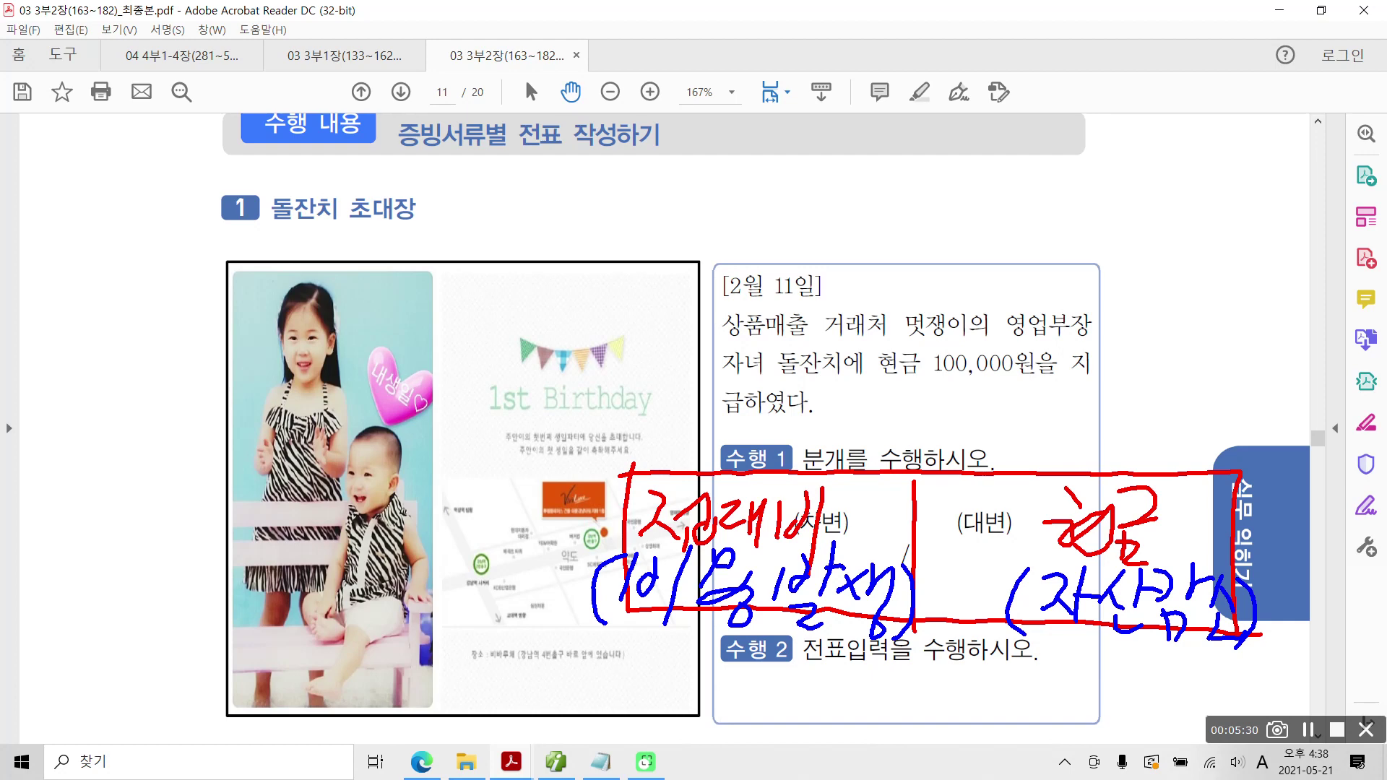
pyautogui.press('Escape')
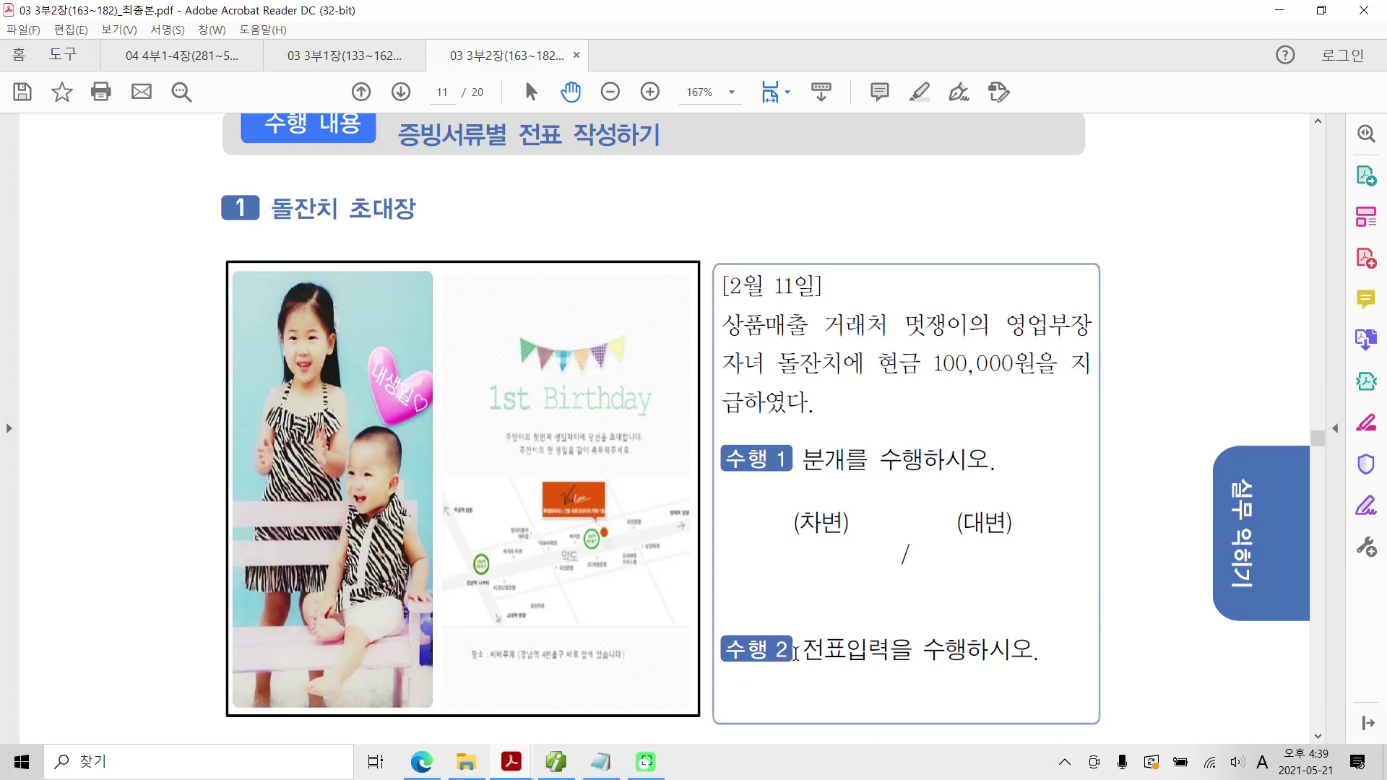
# Highlight 전표입력을 in the 수행 2 task and the date [2월 11일] in the transaction text
pyautogui.moveTo(797, 650); pyautogui.dragTo(911, 653)
pyautogui.rightClick(882, 652)
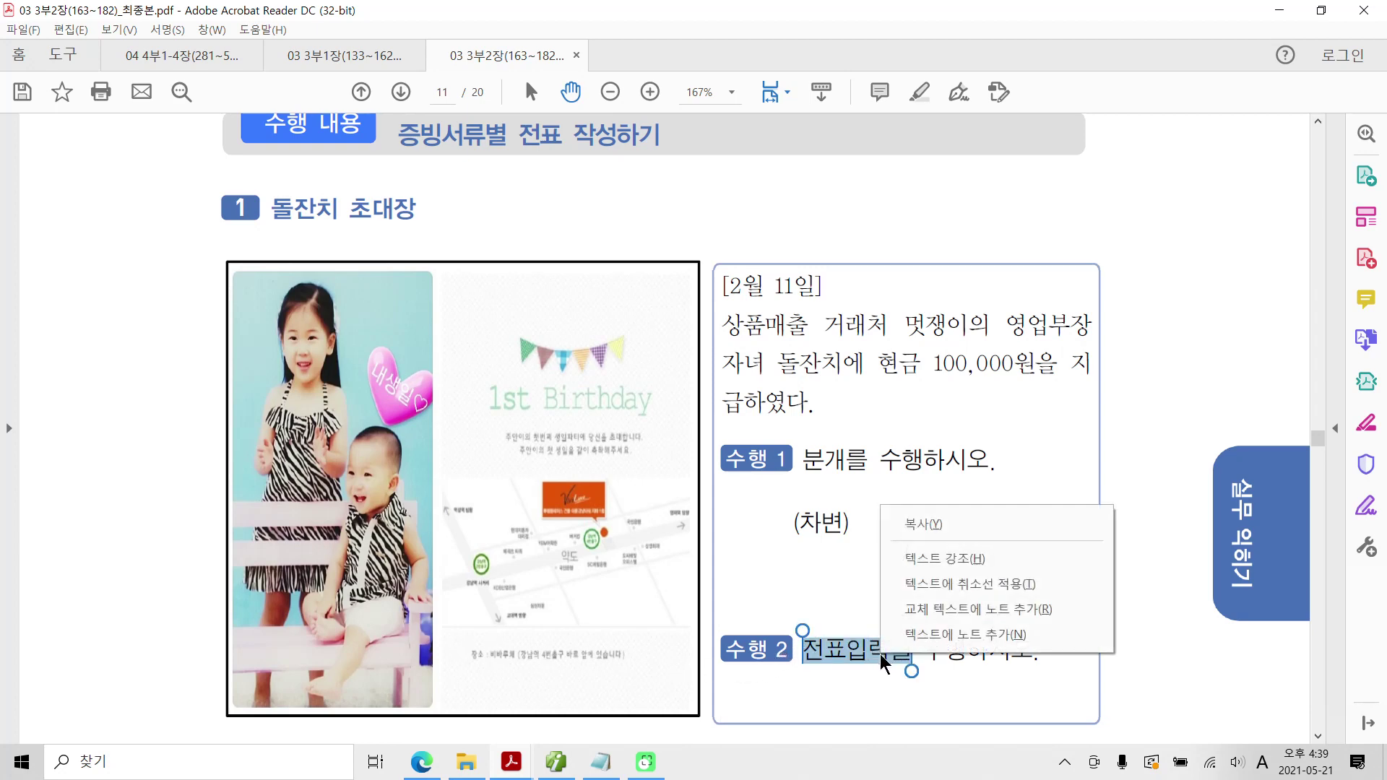
pyautogui.click(945, 562)
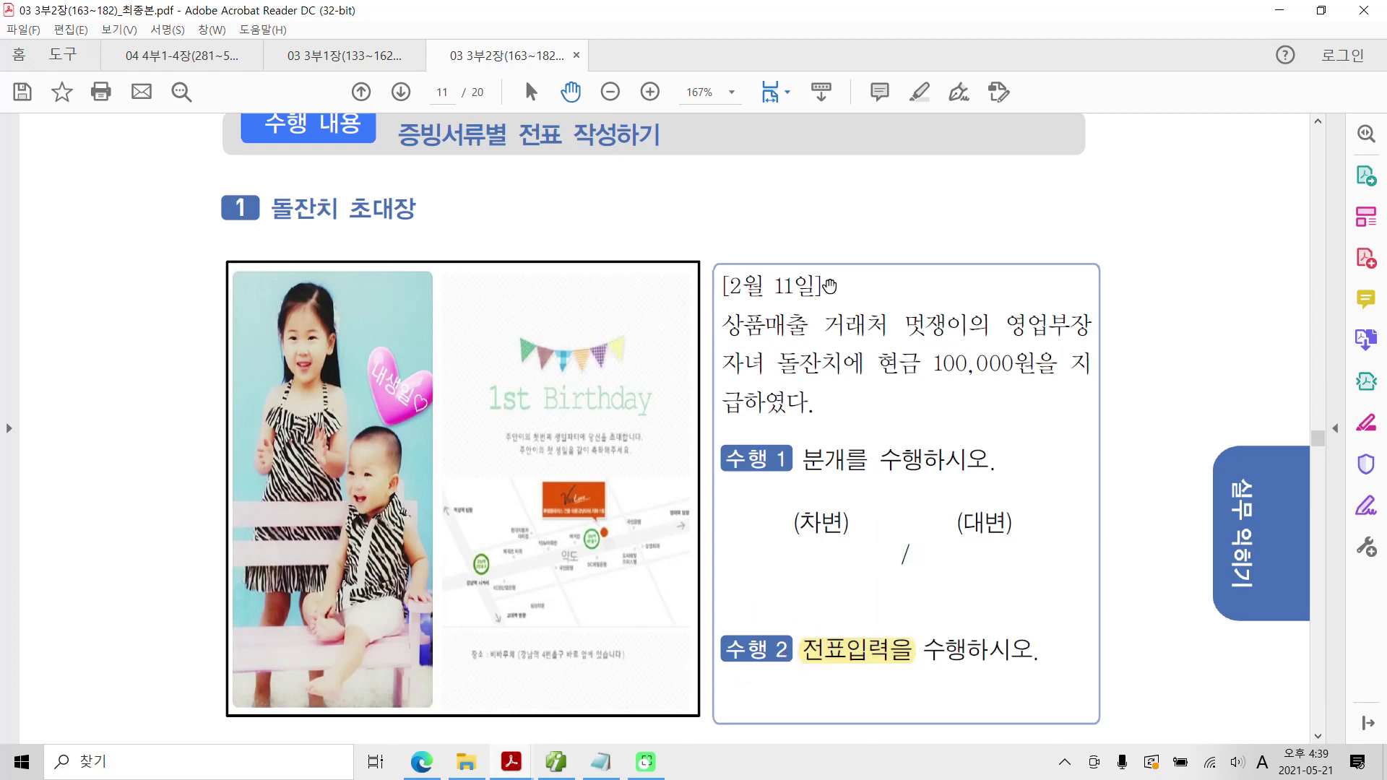
pyautogui.moveTo(830, 285)
pyautogui.mouseDown()
pyautogui.moveTo(696, 284)
pyautogui.moveTo(820, 289)
pyautogui.mouseUp()
pyautogui.click(735, 289)
pyautogui.rightClick(820, 289)
pyautogui.click(876, 348)
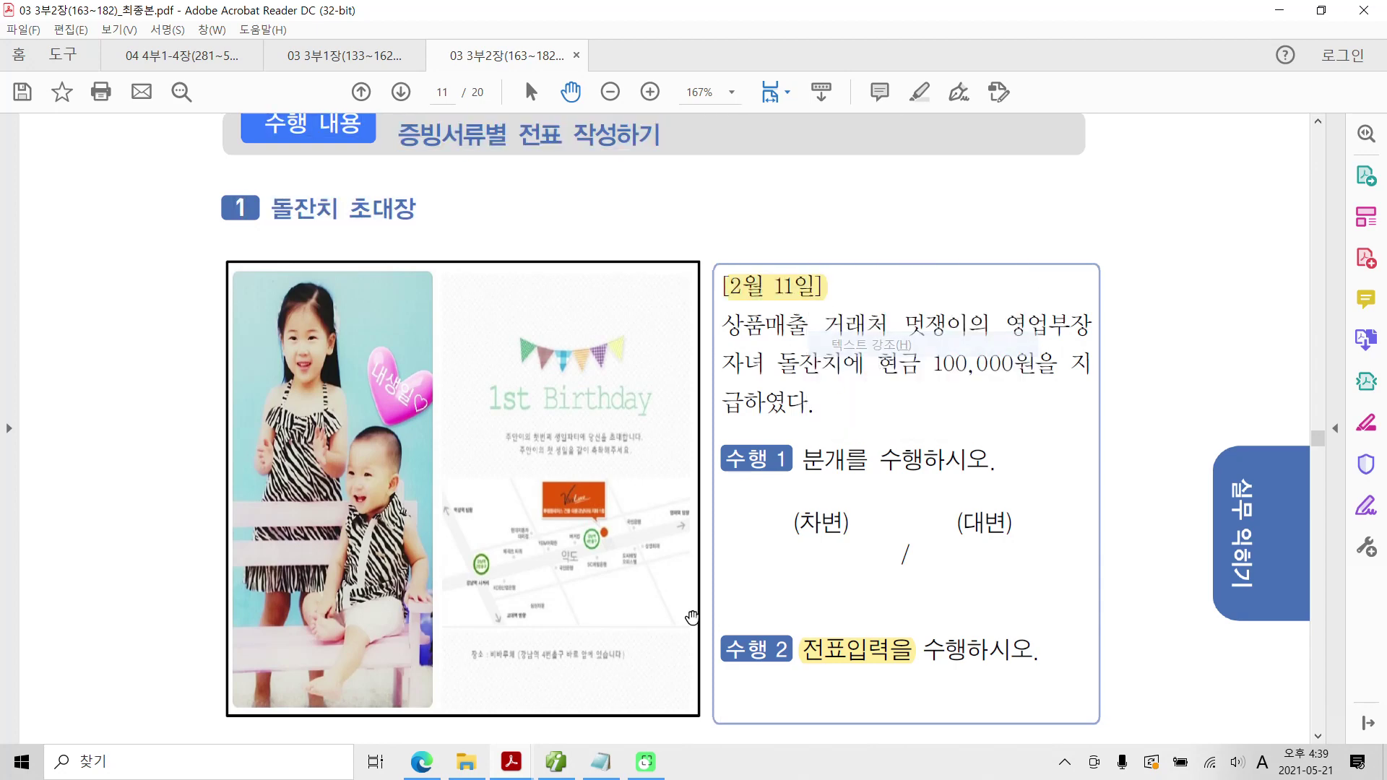
# Switch to the 일반전표입력 screen of the accounting program and set the voucher date to month 02, day 11
pyautogui.click(585, 764)
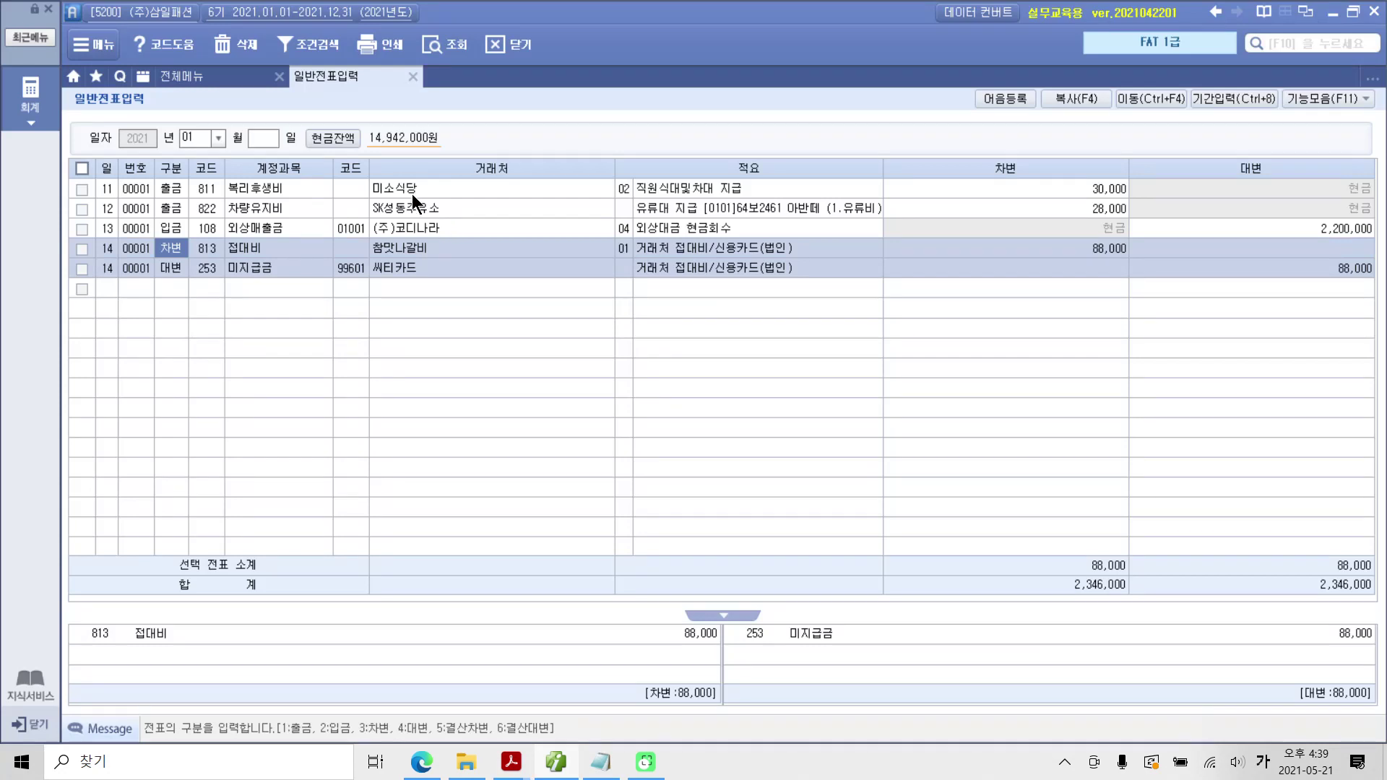
pyautogui.click(221, 140)
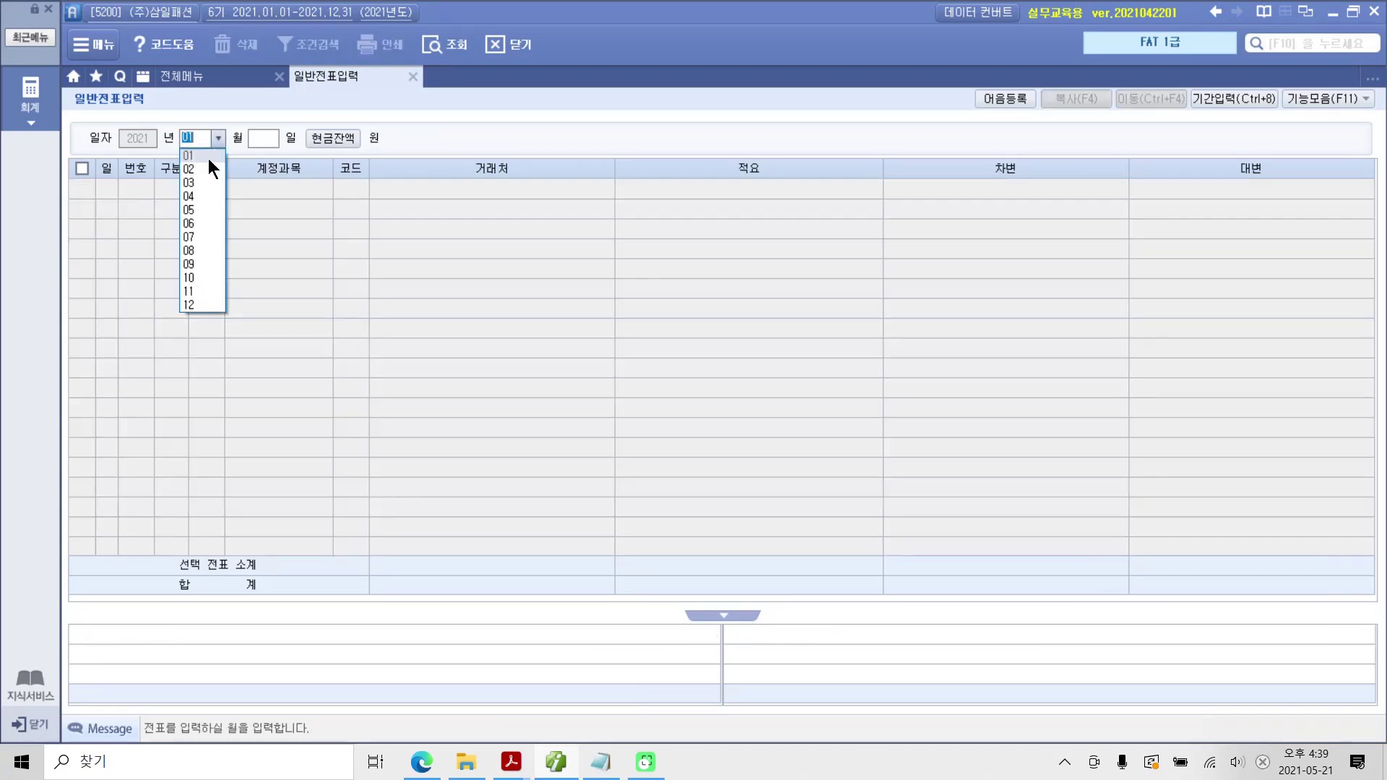
pyautogui.click(208, 159)
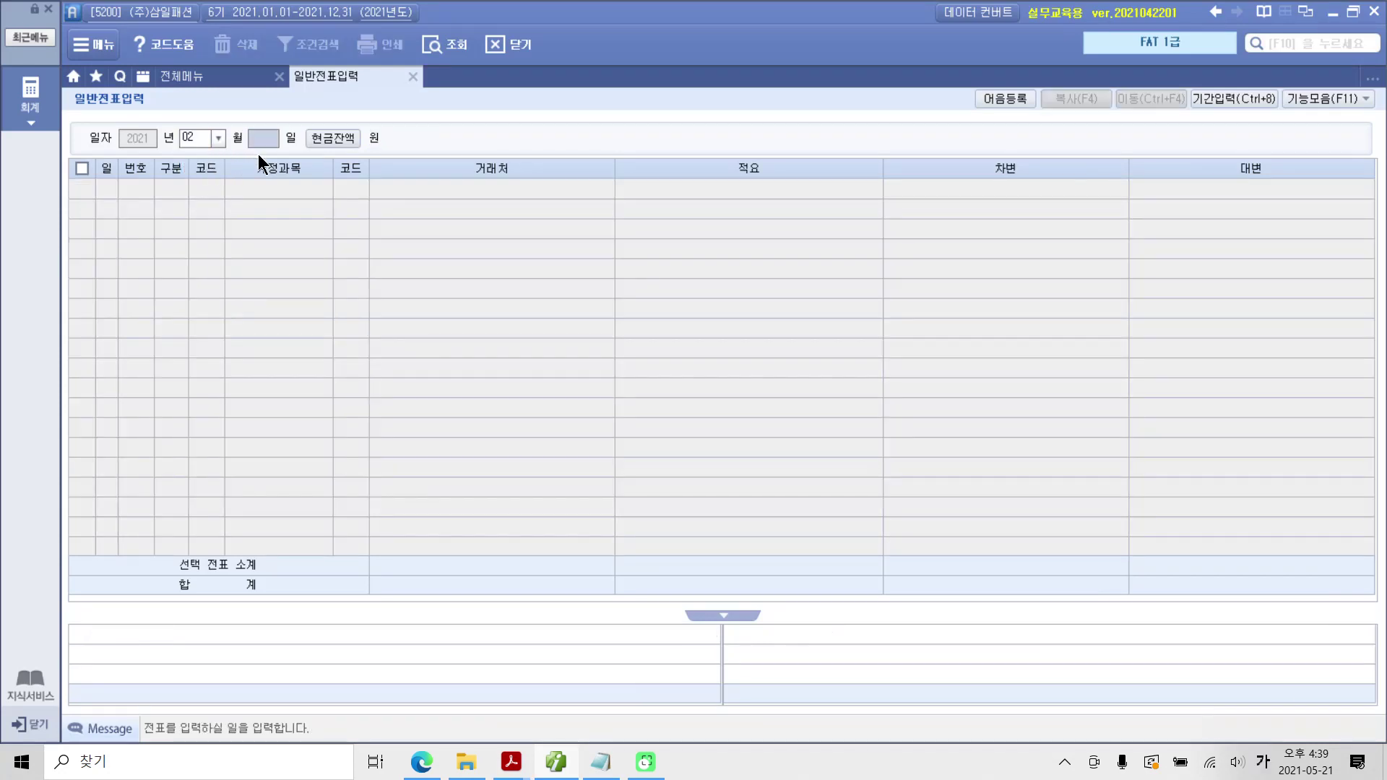
pyautogui.write('11')
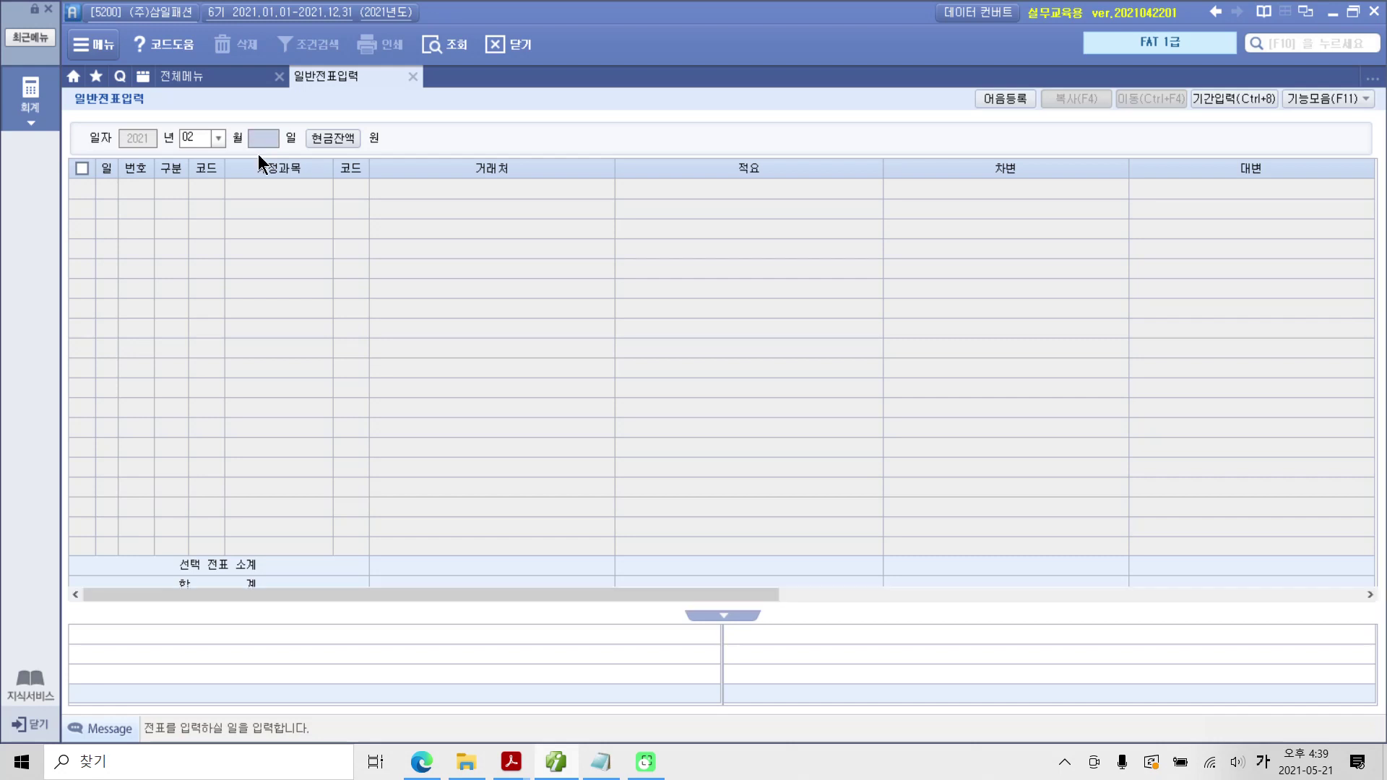
pyautogui.press('Return')
# Start a 차변 line with account 813 접대비 and enter 멋쟁이 영업부장 as the 거래처, leaving its code blank
pyautogui.write('3')
pyautogui.press('Return')
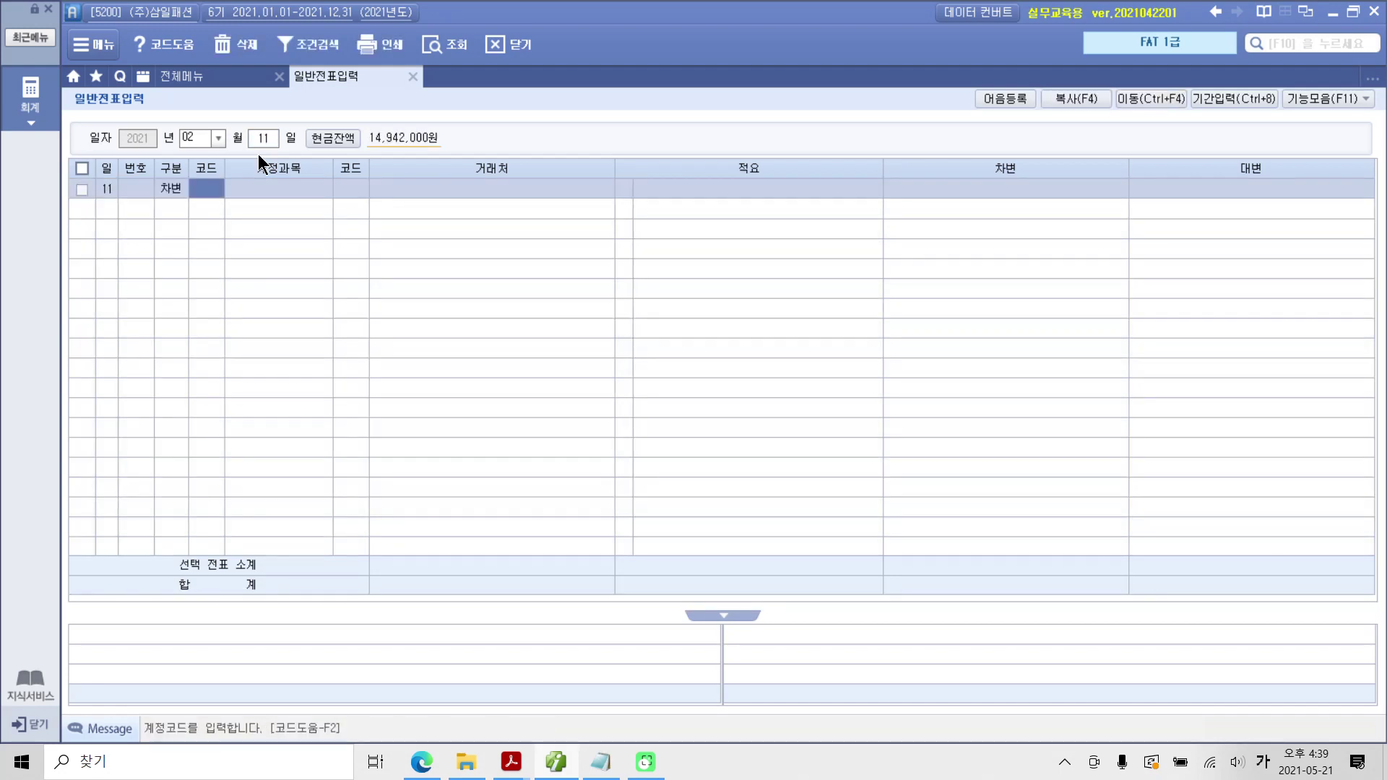
pyautogui.write('813')
pyautogui.press('Return')
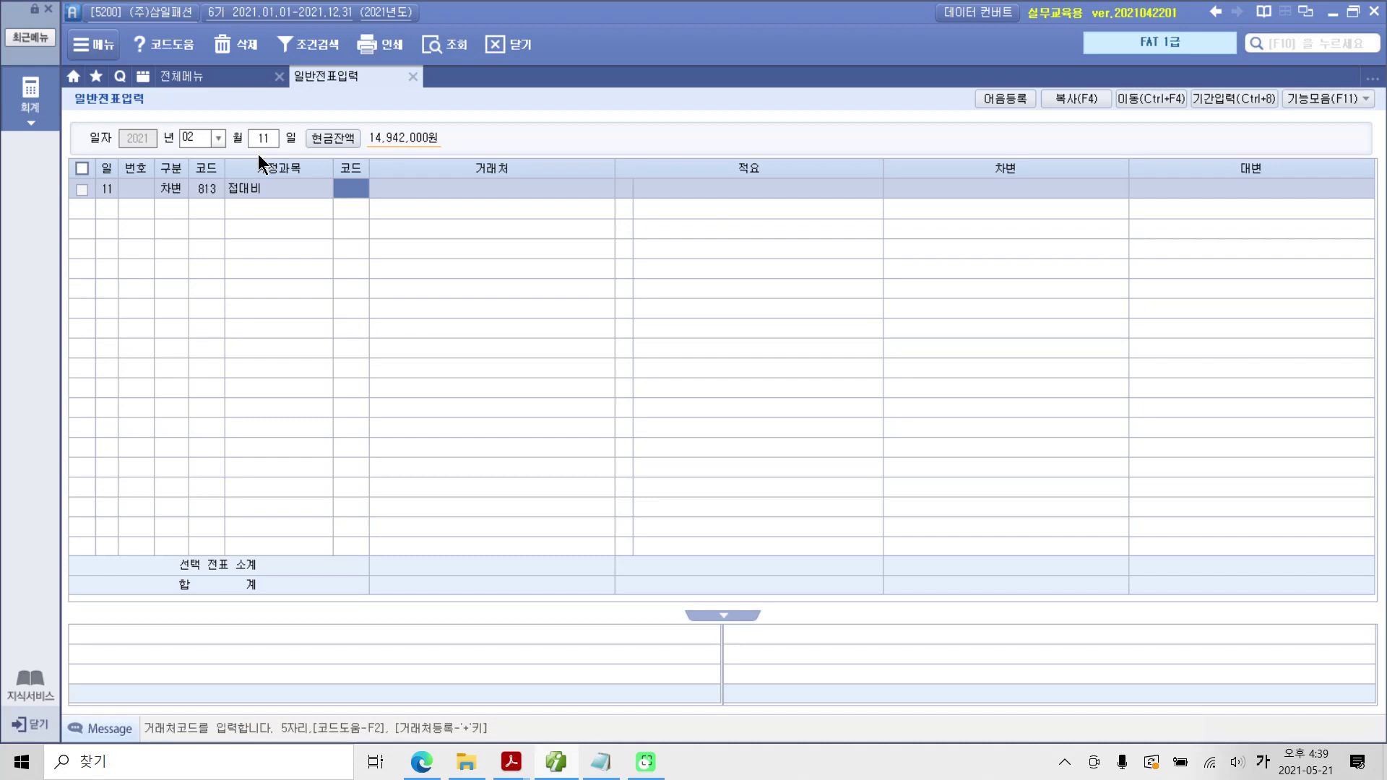
pyautogui.press('Return')
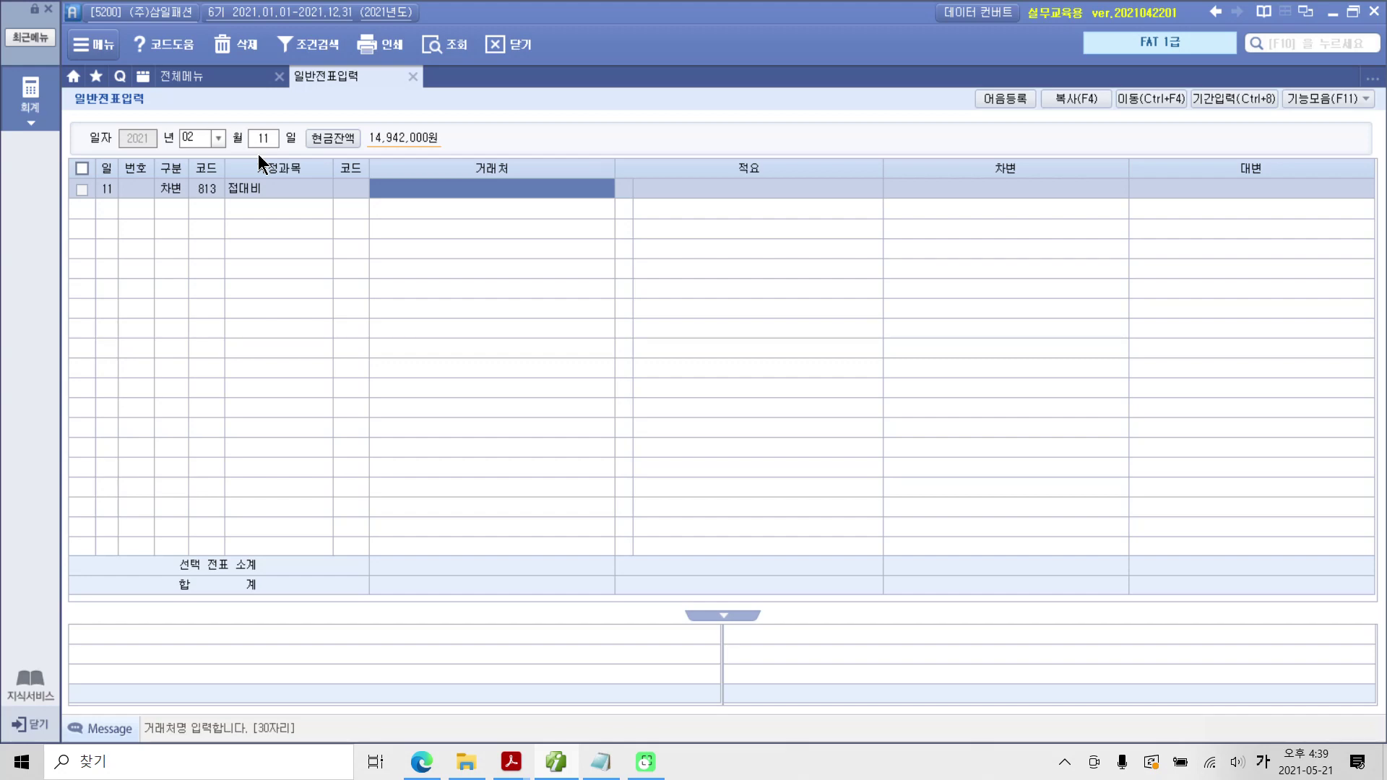
pyautogui.write('배')
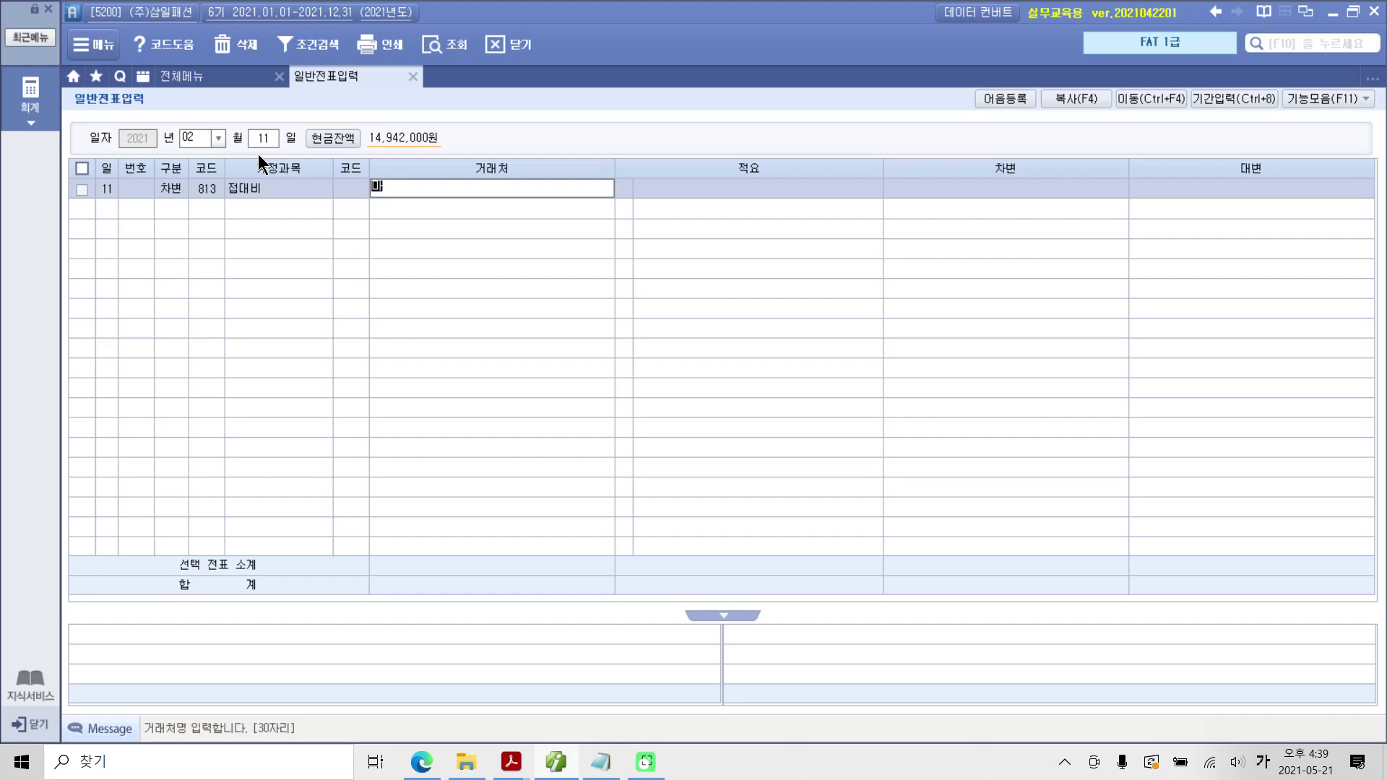
pyautogui.write('쟁이 몽')
pyautogui.write('업')
pyautogui.write('부장')
pyautogui.press('Return')
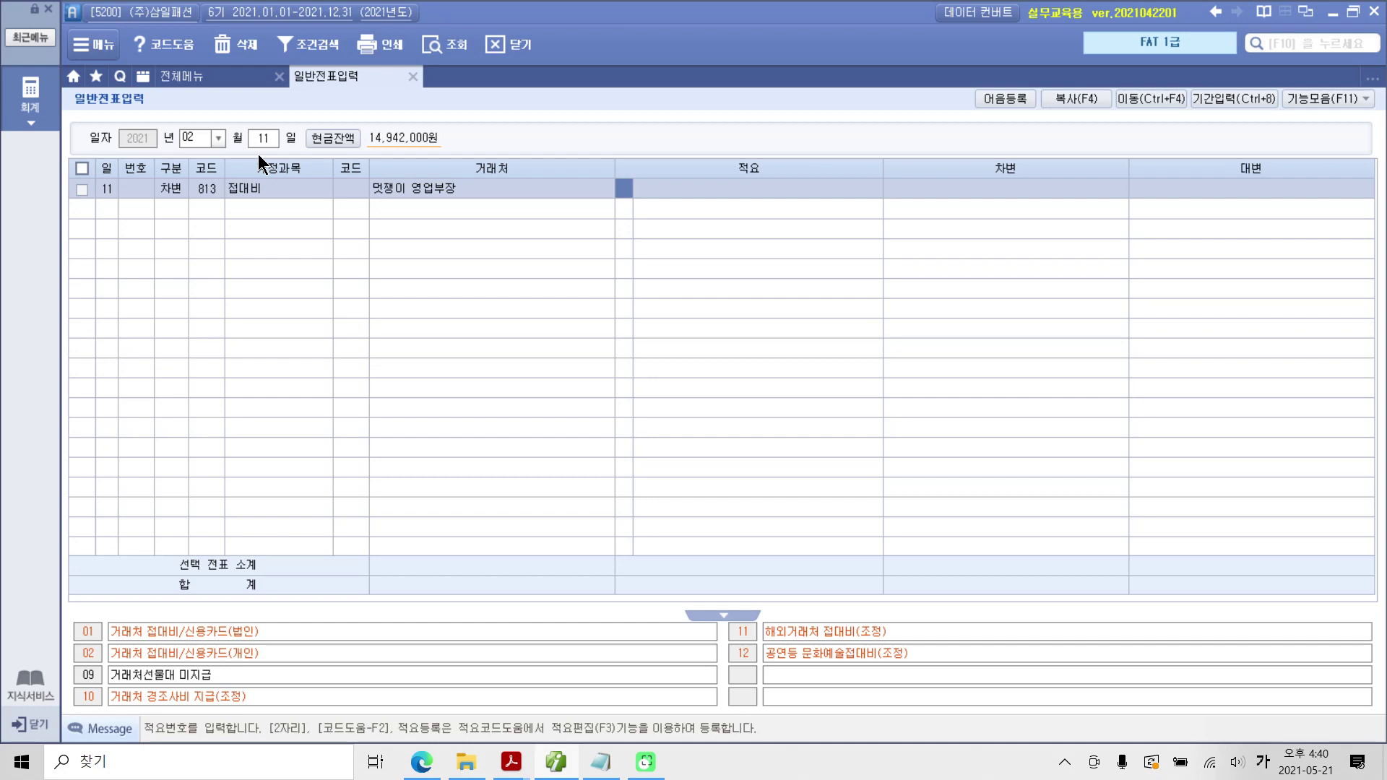
# Complete the 접대비 line with 적요 10 거래처 경조사비 지급(조정) and a debit amount of 100,000
pyautogui.write('10')
pyautogui.press('Return')
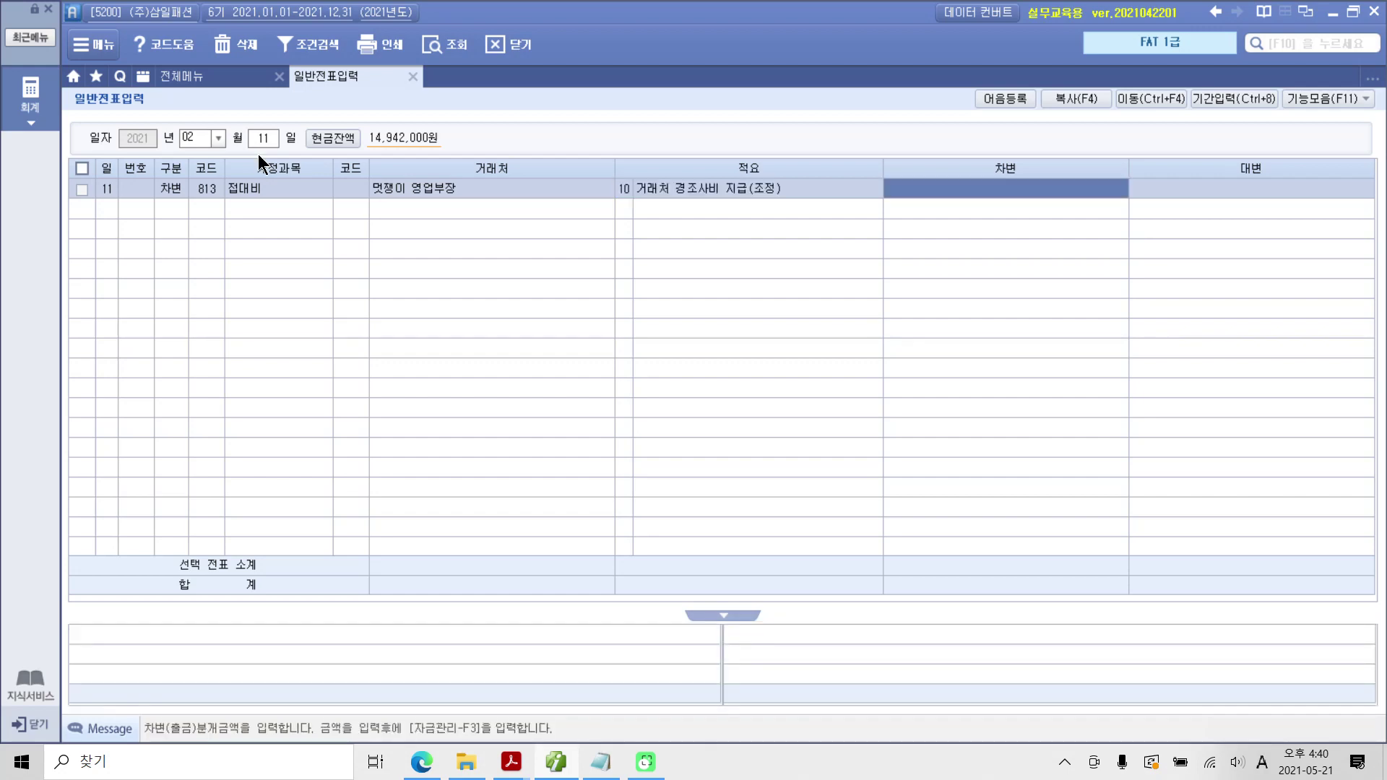
pyautogui.write('1000000')
pyautogui.press('Return')
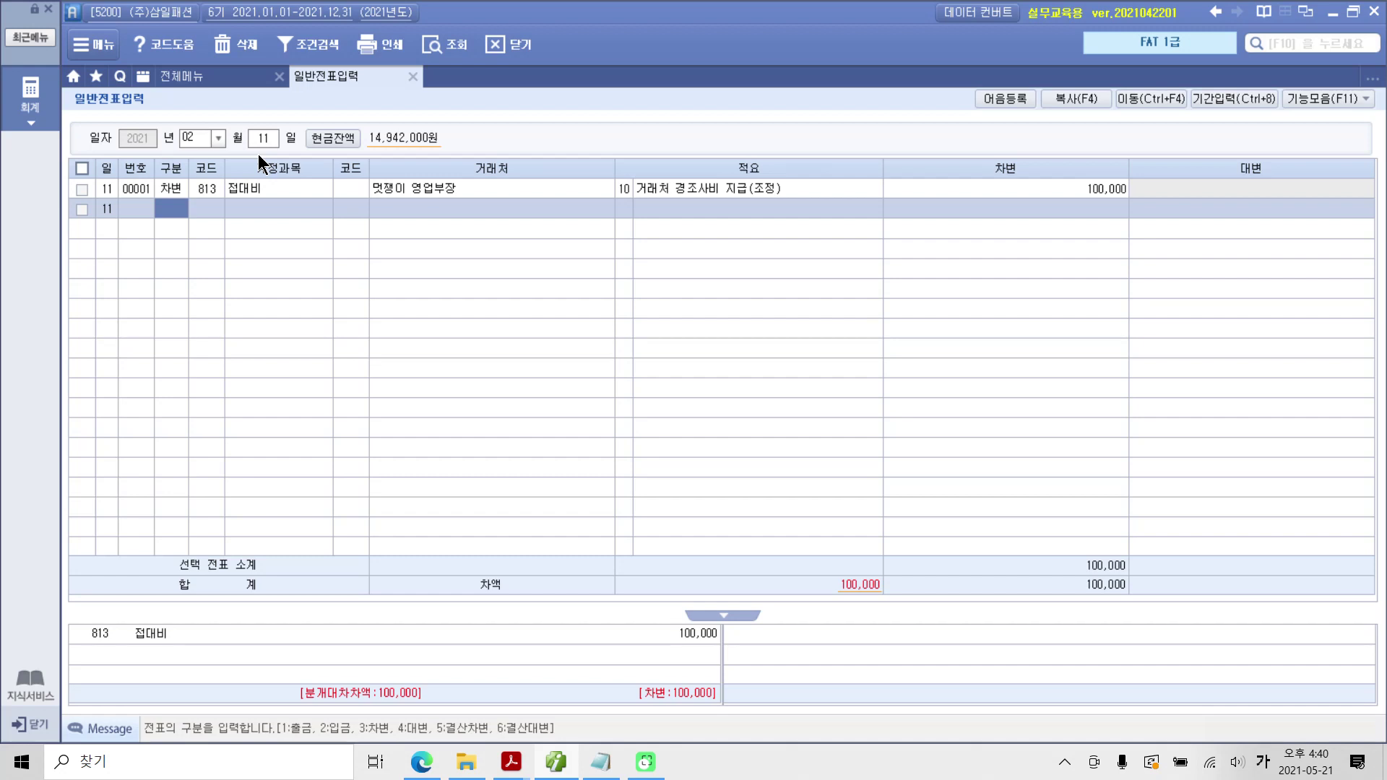
# Add a 대변 line for account 101 현금 with the same 거래처 and 적요 and a credit amount of 100,000
pyautogui.write('4')
pyautogui.press('Return')
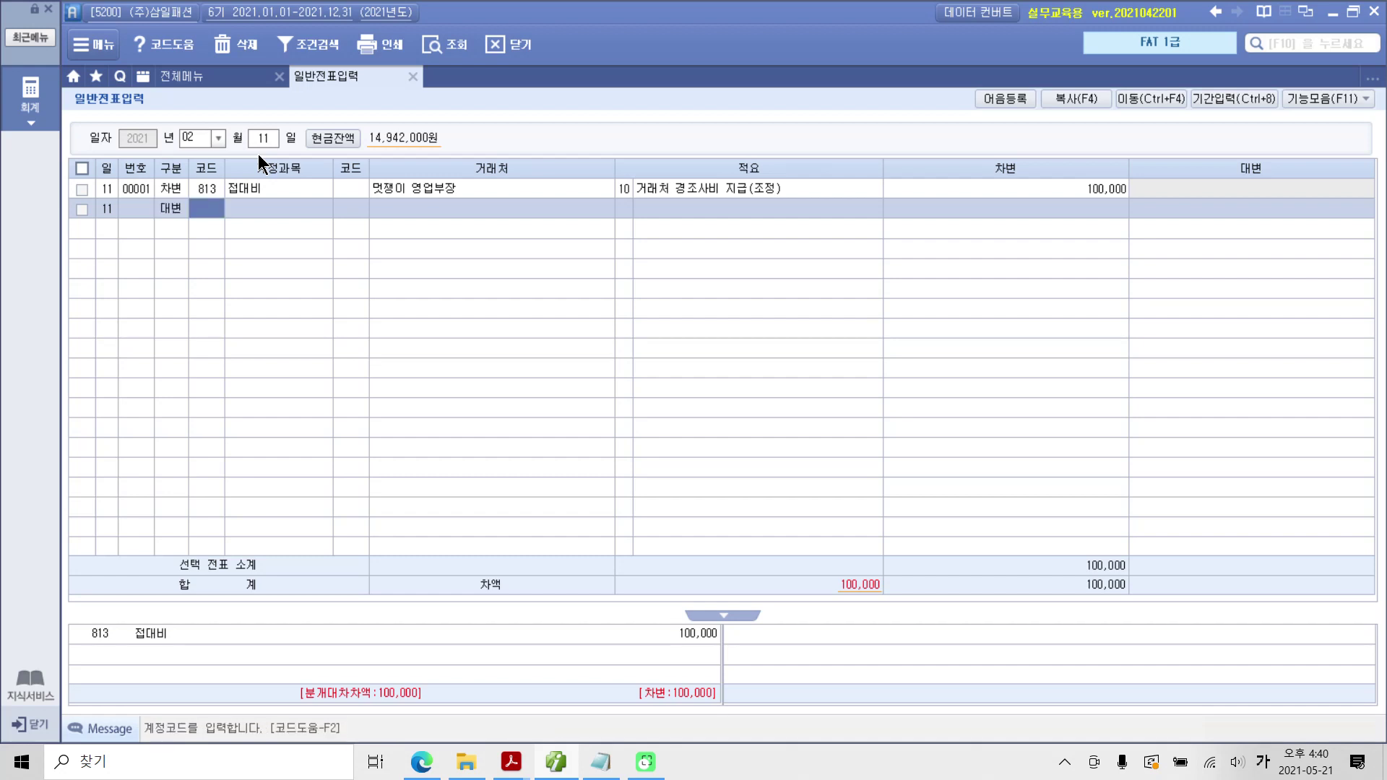
pyautogui.write('101')
pyautogui.press('Return')
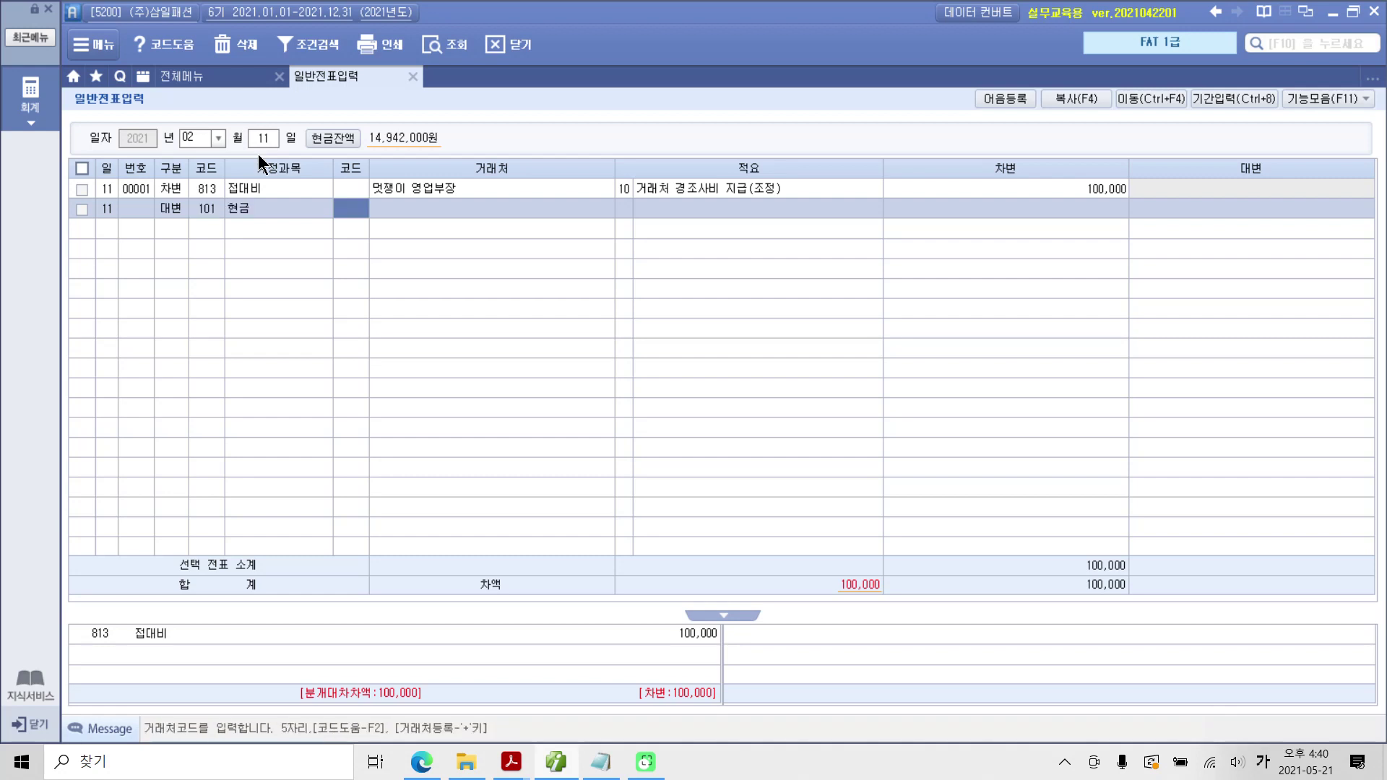
pyautogui.press('Return')
pyautogui.press('Return')
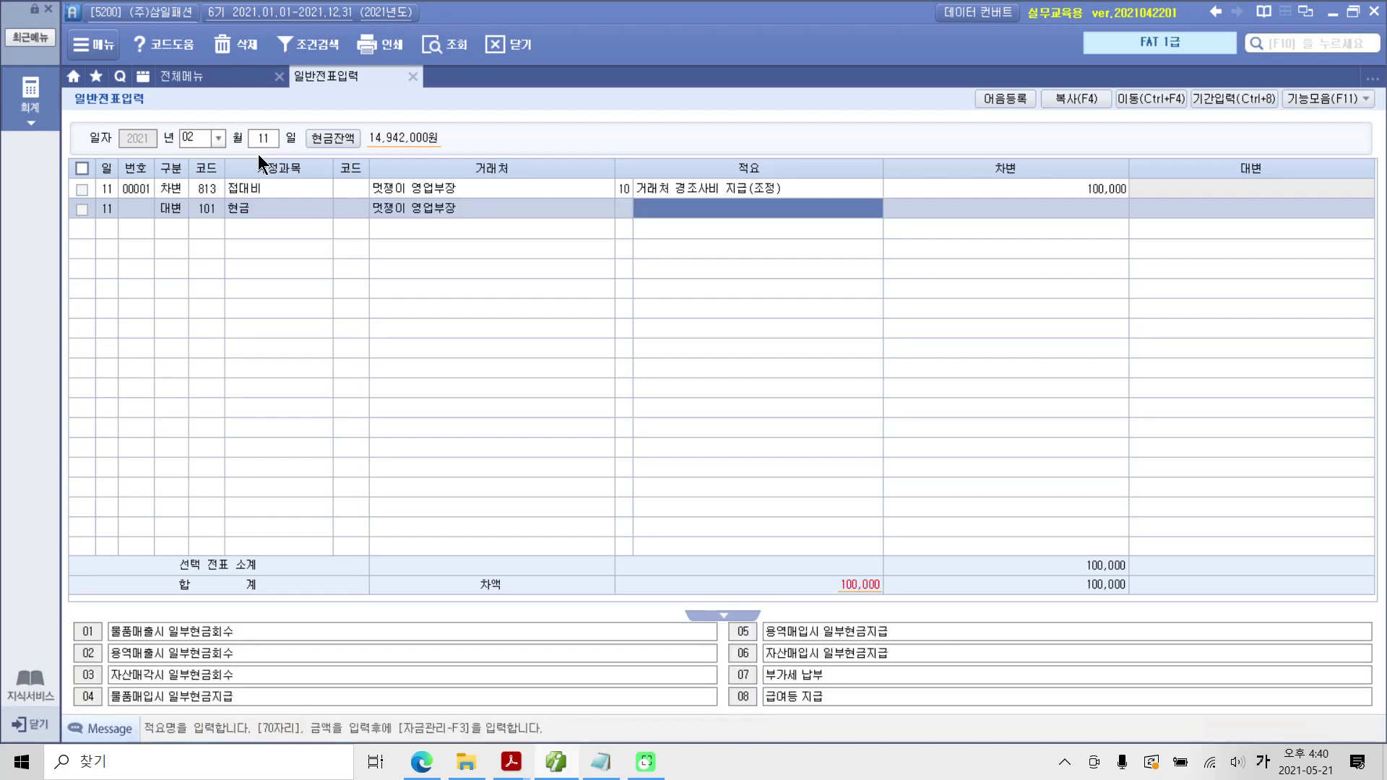
pyautogui.press('Return')
pyautogui.write('1000000')
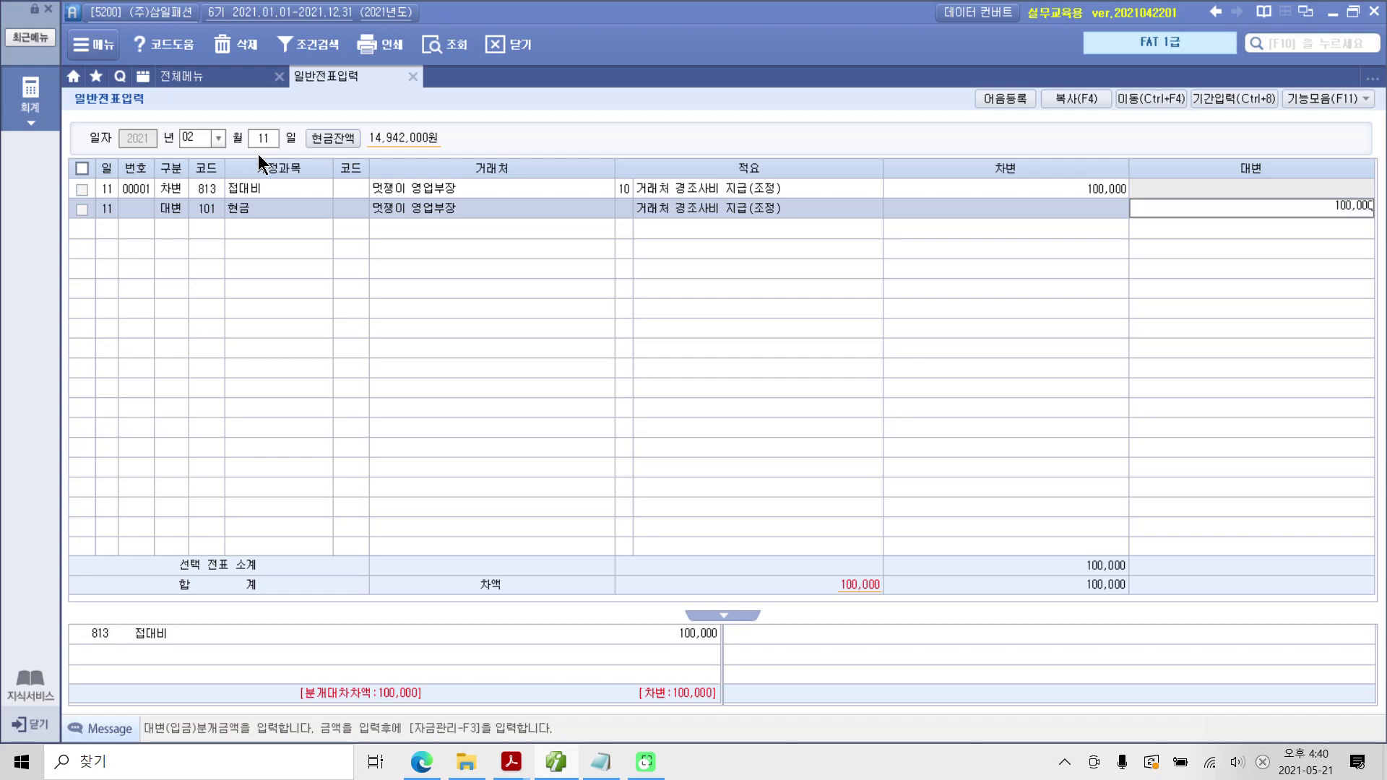
pyautogui.press('Return')
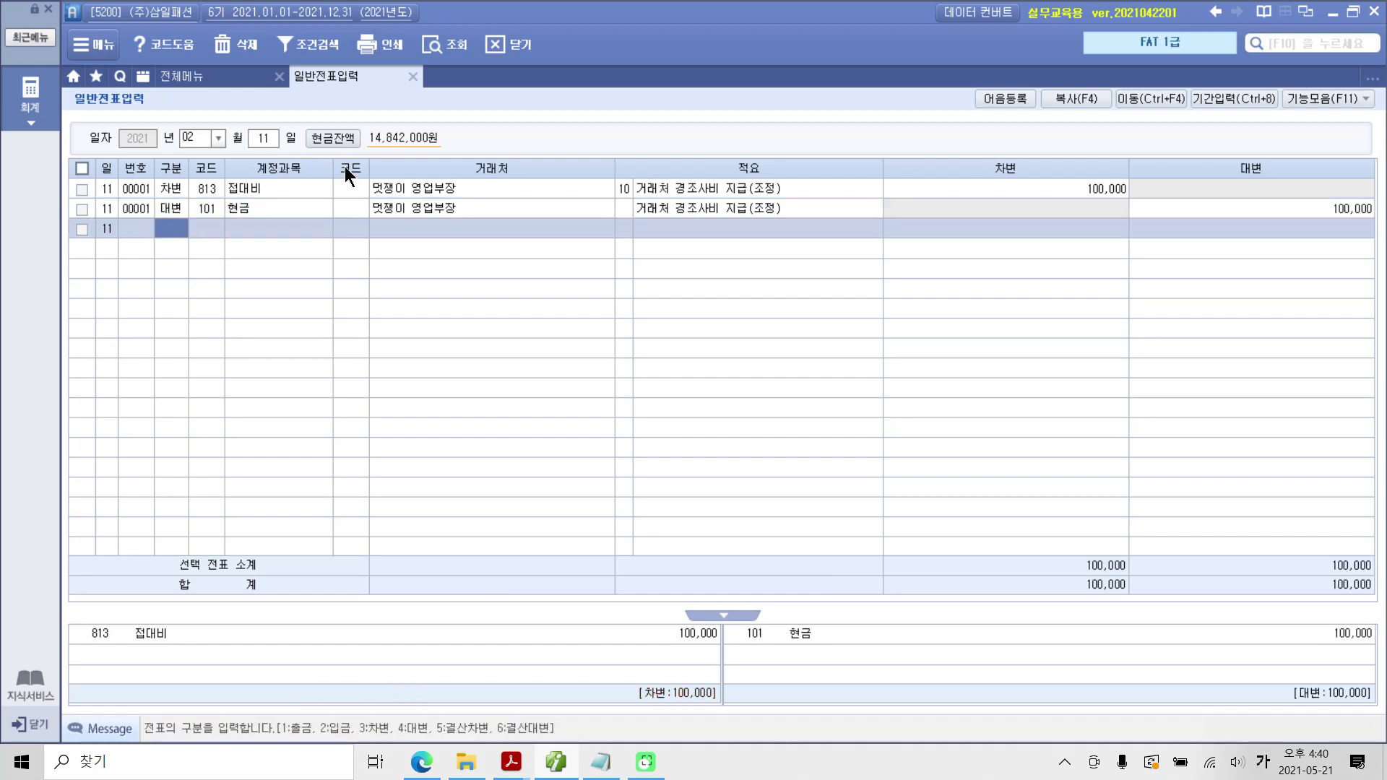
# Review the voucher's 적요 and 구분 entries, boxing 차변 in blue and clearing the marks
pyautogui.click(782, 209)
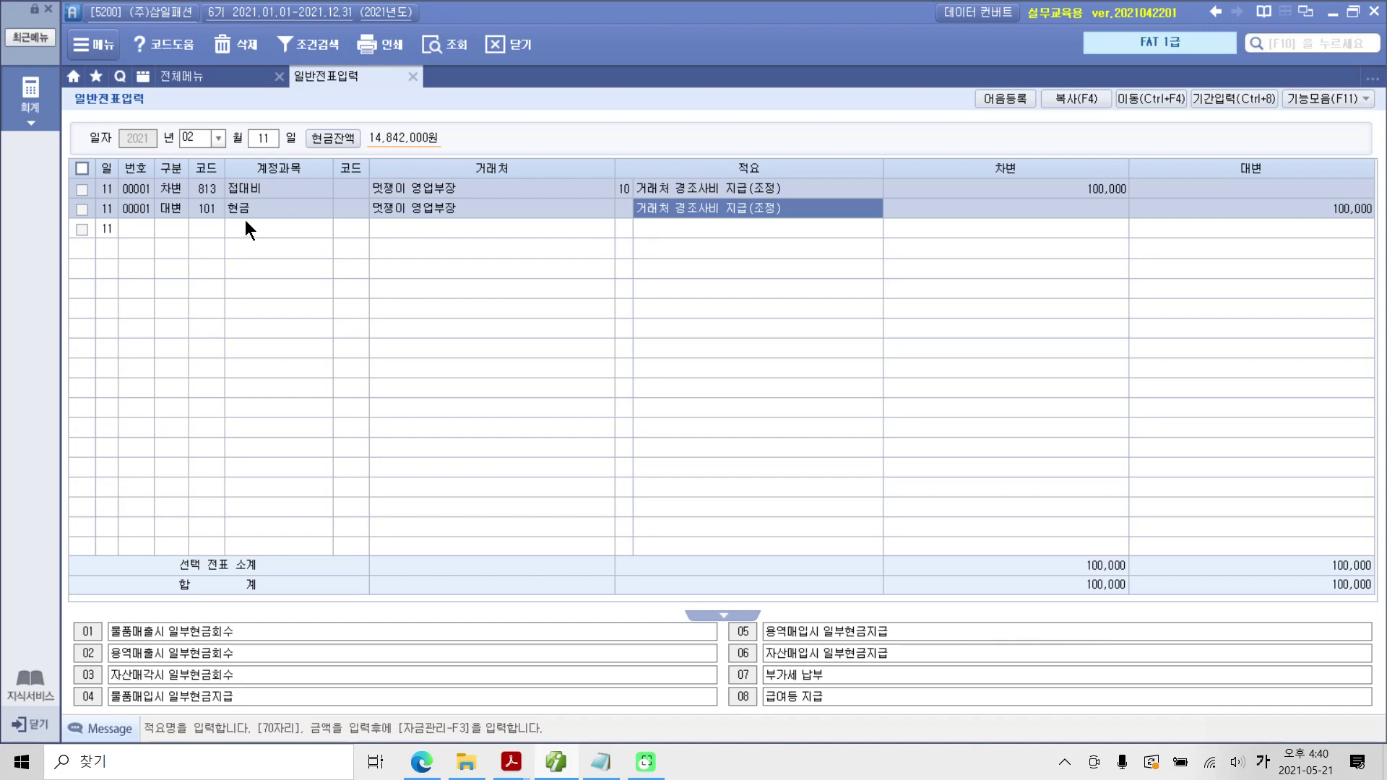
pyautogui.moveTo(153, 173)
pyautogui.mouseDown()
pyautogui.moveTo(196, 205)
pyautogui.moveTo(276, 370)
pyautogui.mouseUp()
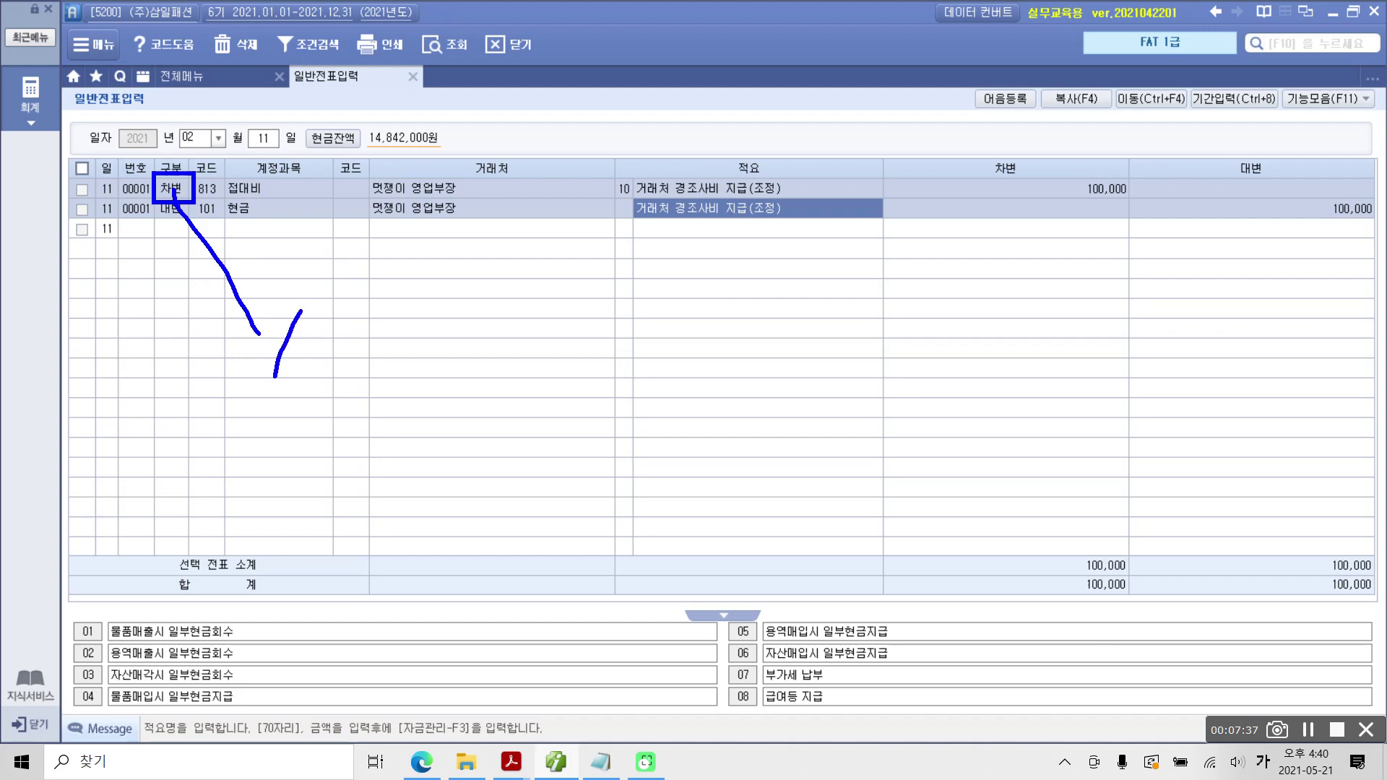
pyautogui.press('Escape')
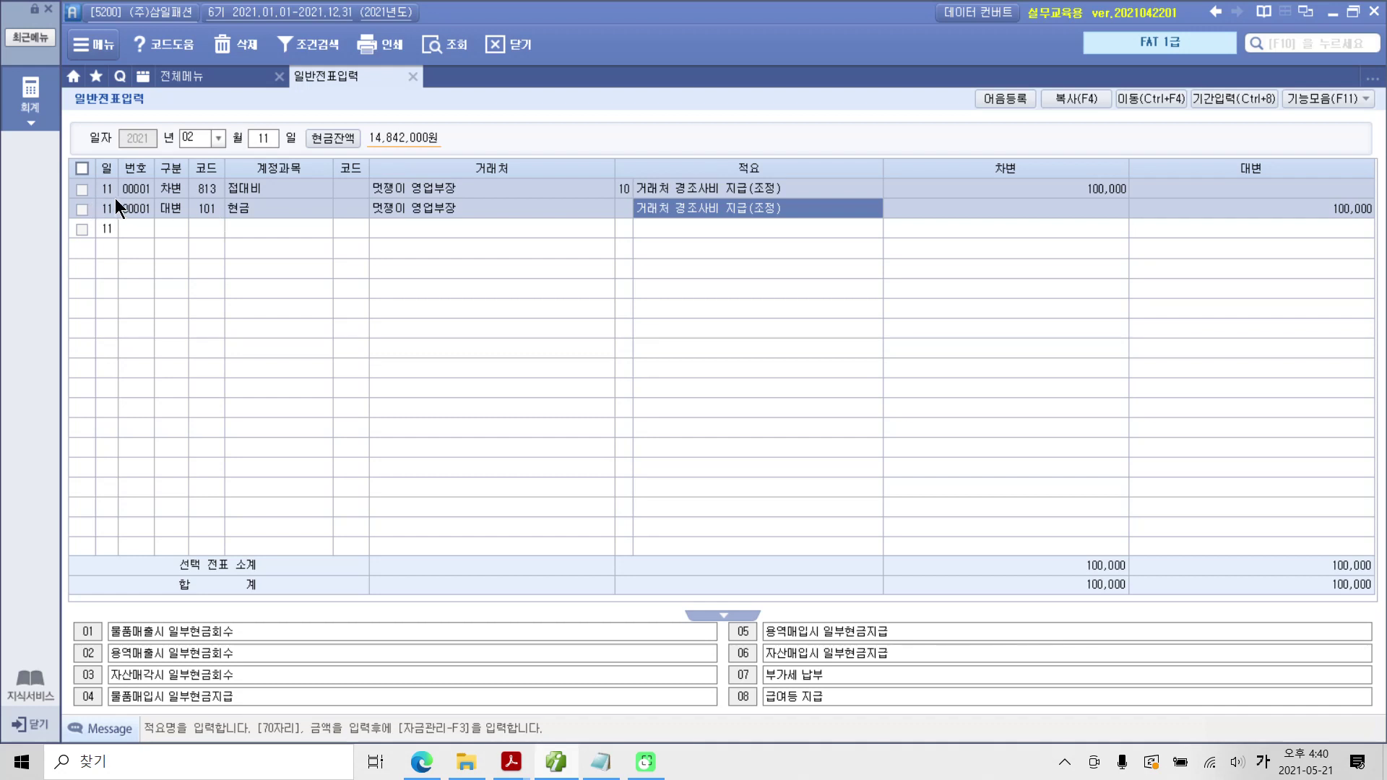
pyautogui.click(169, 190)
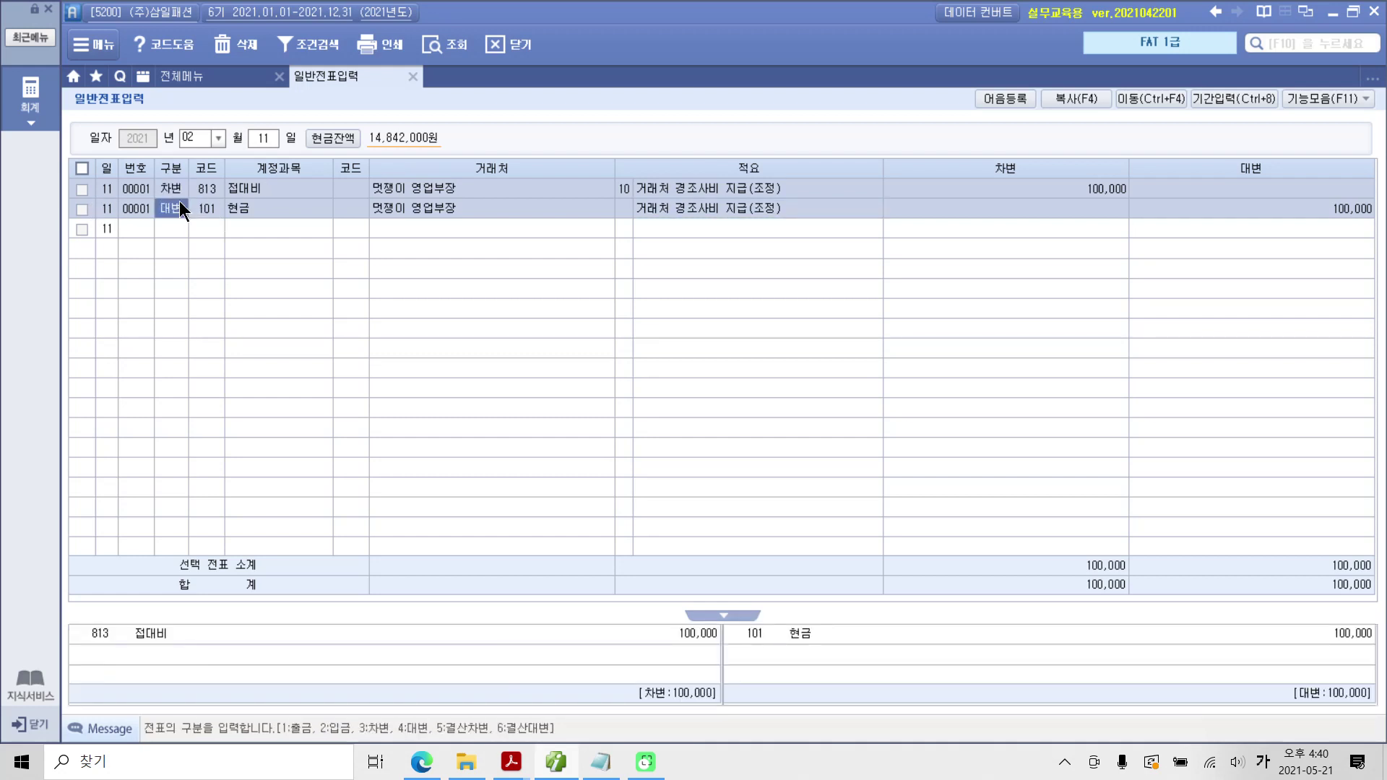
# Box the voucher's journal summary in blue, underline 접대비 and 현금, circle the 차변 and 대변 totals, and clear the marks
pyautogui.moveTo(63, 582)
pyautogui.mouseDown()
pyautogui.moveTo(224, 629)
pyautogui.moveTo(1384, 714)
pyautogui.mouseUp()
pyautogui.moveTo(695, 717)
pyautogui.mouseDown()
pyautogui.moveTo(674, 718)
pyautogui.moveTo(707, 690)
pyautogui.moveTo(676, 724)
pyautogui.mouseUp()
pyautogui.moveTo(119, 641); pyautogui.dragTo(220, 647)
pyautogui.moveTo(1335, 712)
pyautogui.mouseDown()
pyautogui.moveTo(1273, 690)
pyautogui.moveTo(1360, 726)
pyautogui.mouseUp()
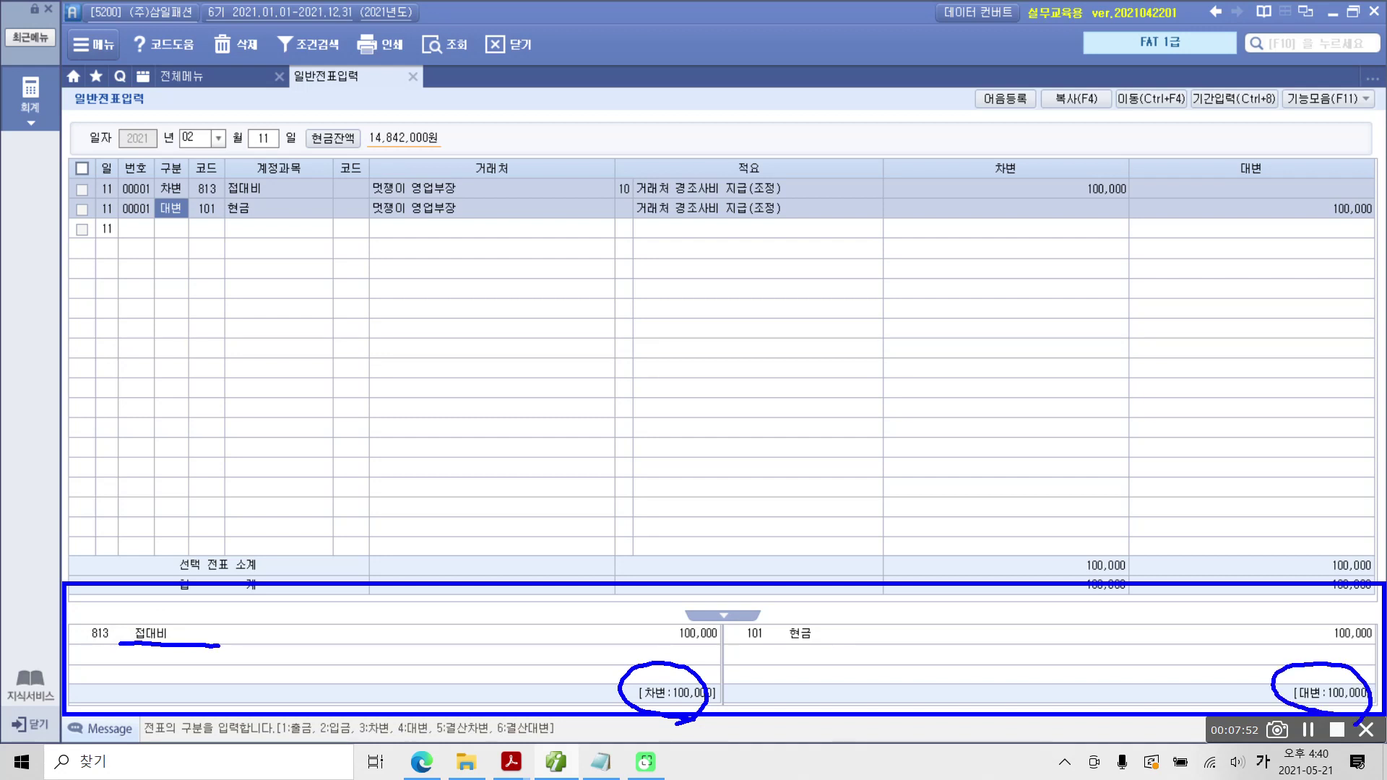
pyautogui.moveTo(765, 642); pyautogui.dragTo(921, 650)
pyautogui.press('Escape')
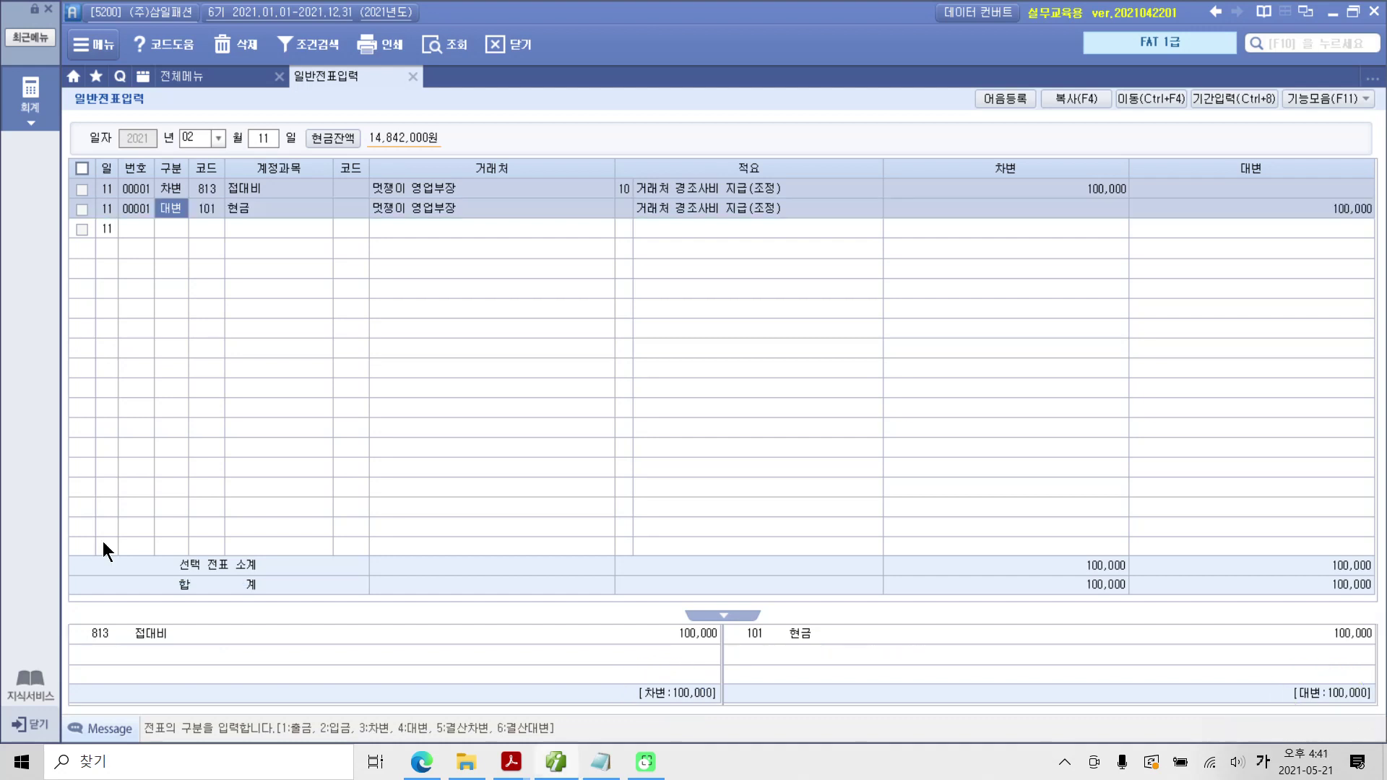
# Circle the company name and the voucher's month and day, handwrite "~ 12月" over the grid, and clear the marks
pyautogui.click(103, 541)
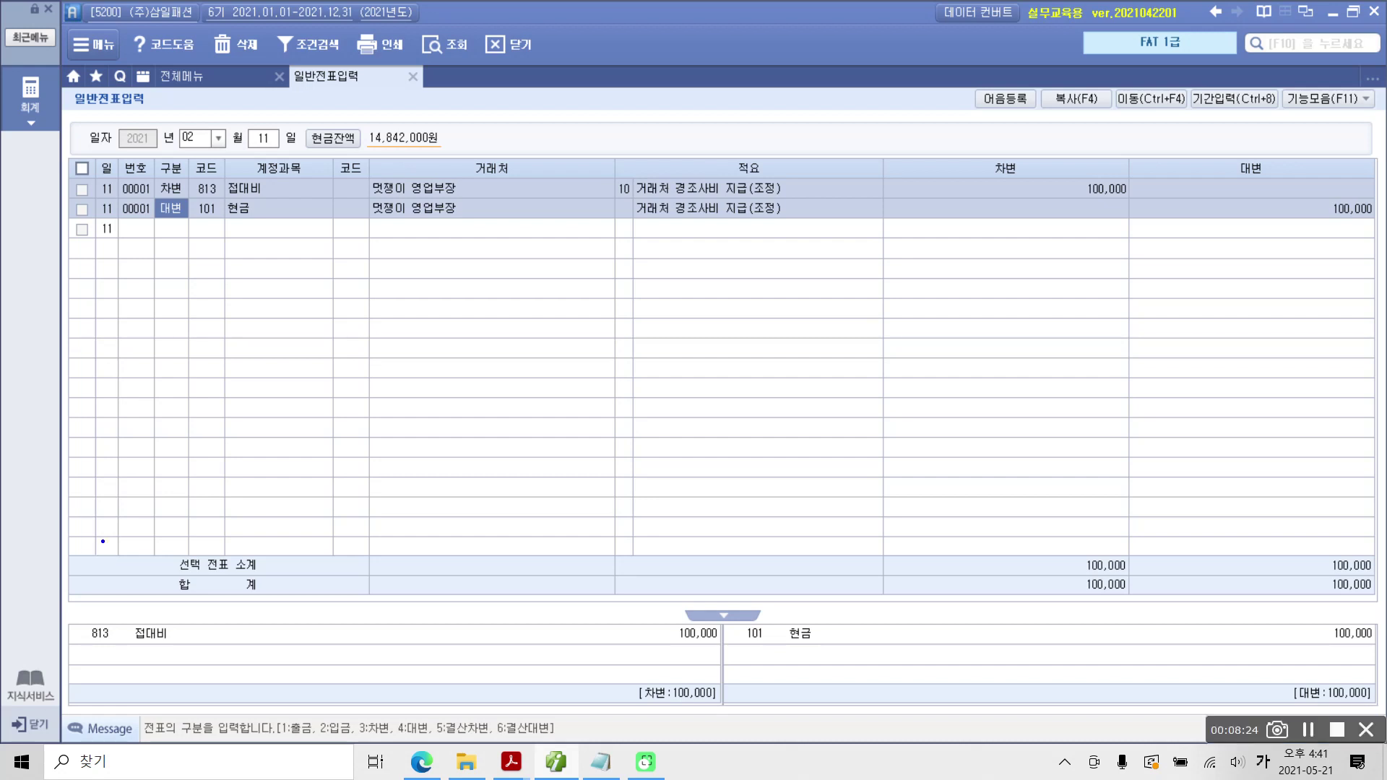
pyautogui.moveTo(148, 10)
pyautogui.mouseDown()
pyautogui.moveTo(118, 32)
pyautogui.moveTo(199, 6)
pyautogui.moveTo(132, 11)
pyautogui.mouseUp()
pyautogui.moveTo(220, 118)
pyautogui.mouseDown()
pyautogui.moveTo(149, 148)
pyautogui.moveTo(242, 172)
pyautogui.moveTo(215, 115)
pyautogui.mouseUp()
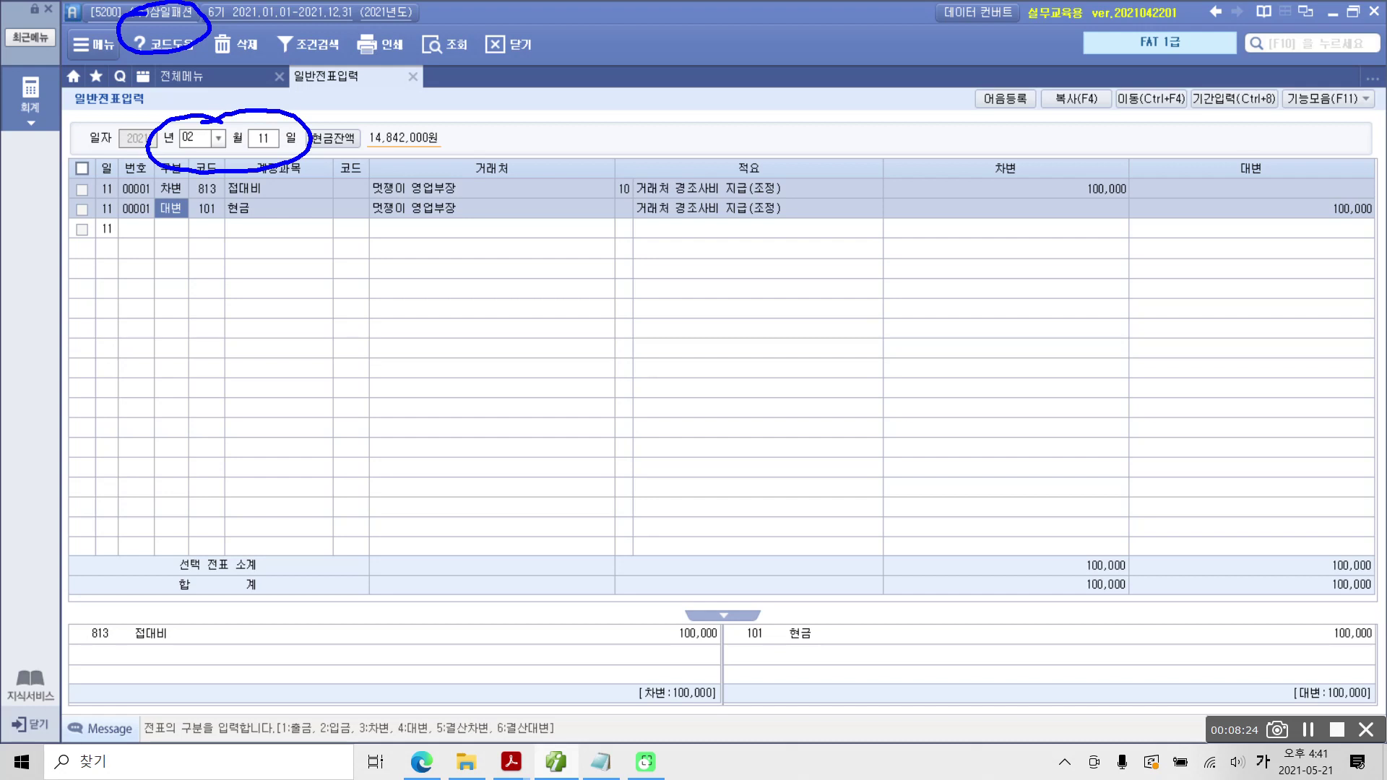
pyautogui.moveTo(294, 291)
pyautogui.mouseDown()
pyautogui.moveTo(351, 273)
pyautogui.moveTo(461, 298)
pyautogui.mouseUp()
pyautogui.moveTo(621, 277); pyautogui.dragTo(590, 359)
pyautogui.moveTo(668, 285); pyautogui.dragTo(702, 373)
pyautogui.moveTo(816, 283)
pyautogui.mouseDown()
pyautogui.moveTo(767, 378)
pyautogui.moveTo(814, 413)
pyautogui.mouseUp()
pyautogui.moveTo(808, 313); pyautogui.dragTo(865, 312)
pyautogui.moveTo(793, 346); pyautogui.dragTo(844, 346)
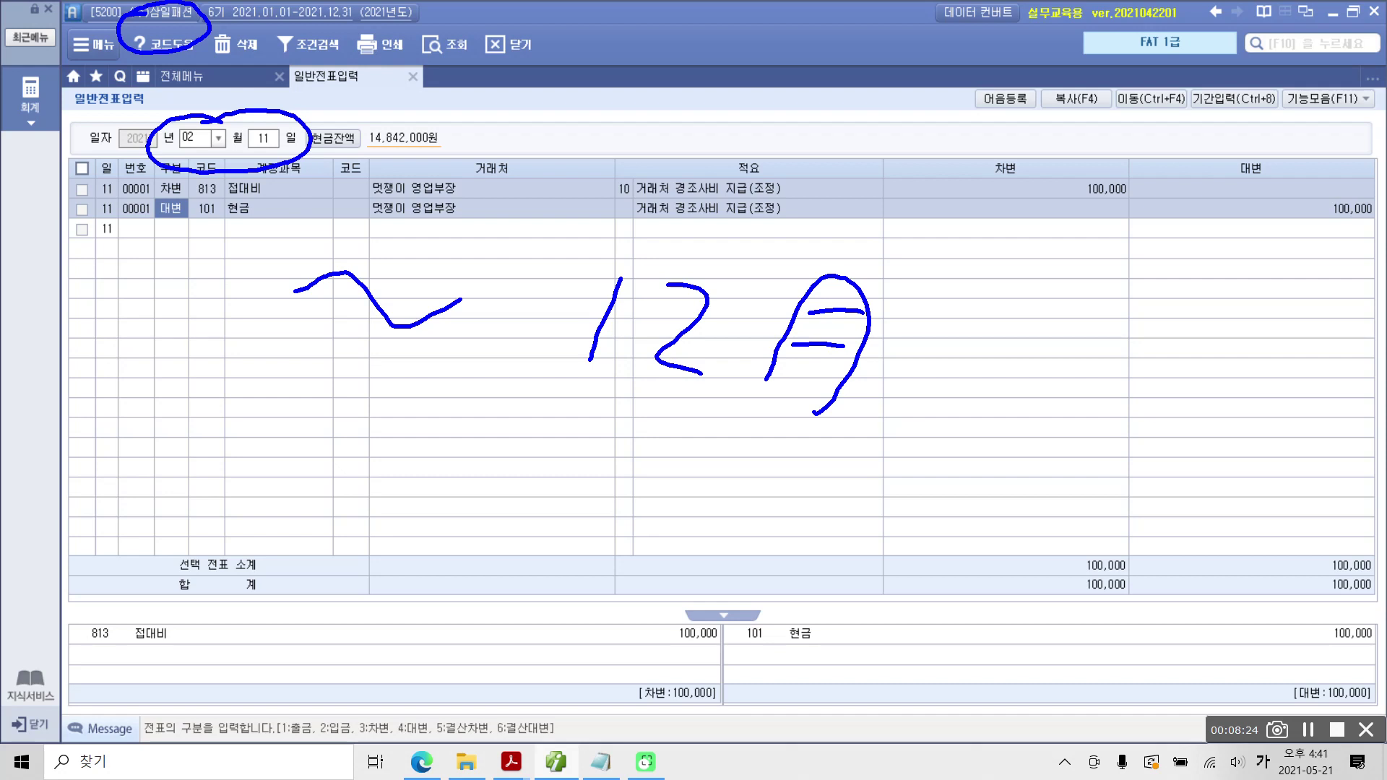
pyautogui.press('Escape')
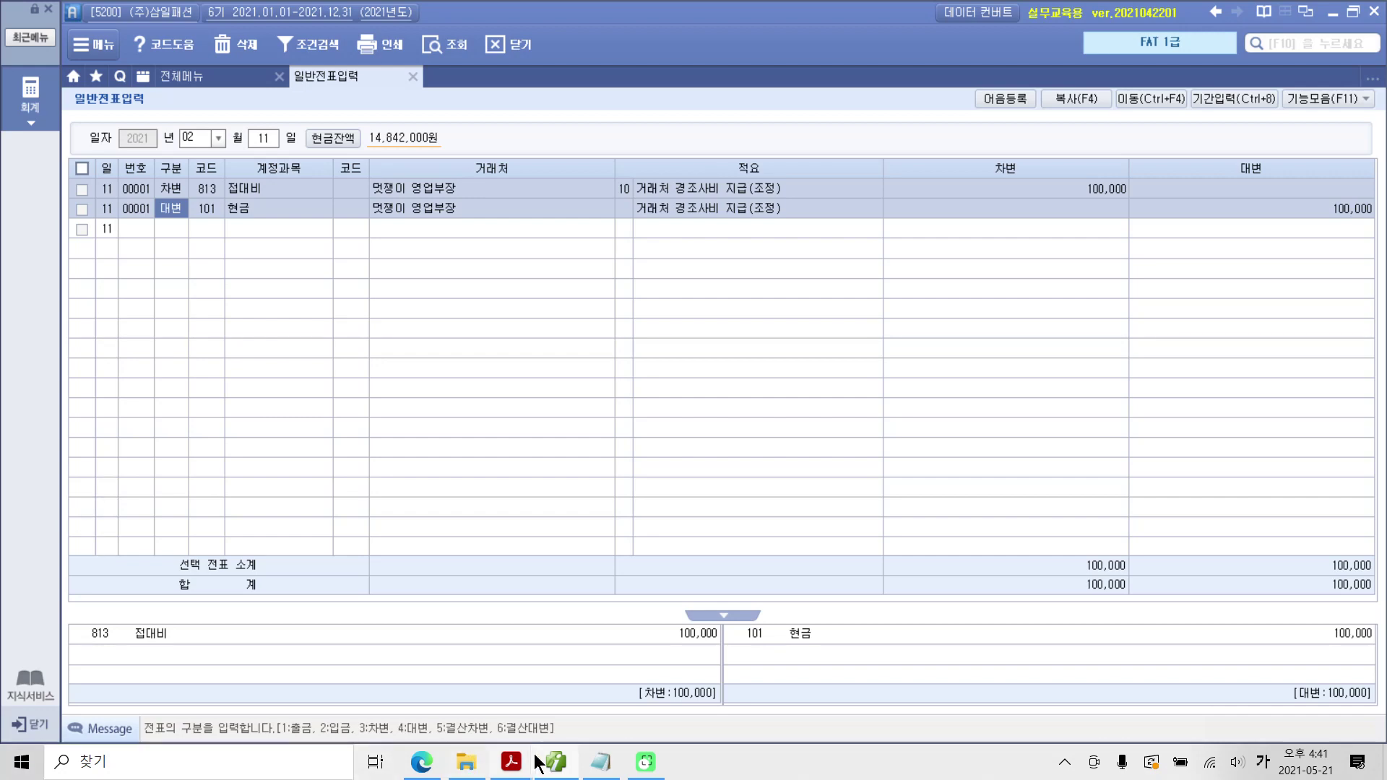
# Switch to the exercise PDF in Acrobat Reader and highlight the exercise 2 heading 우편등기 영수증 in yellow
pyautogui.click(512, 762)
pyautogui.click(705, 675)
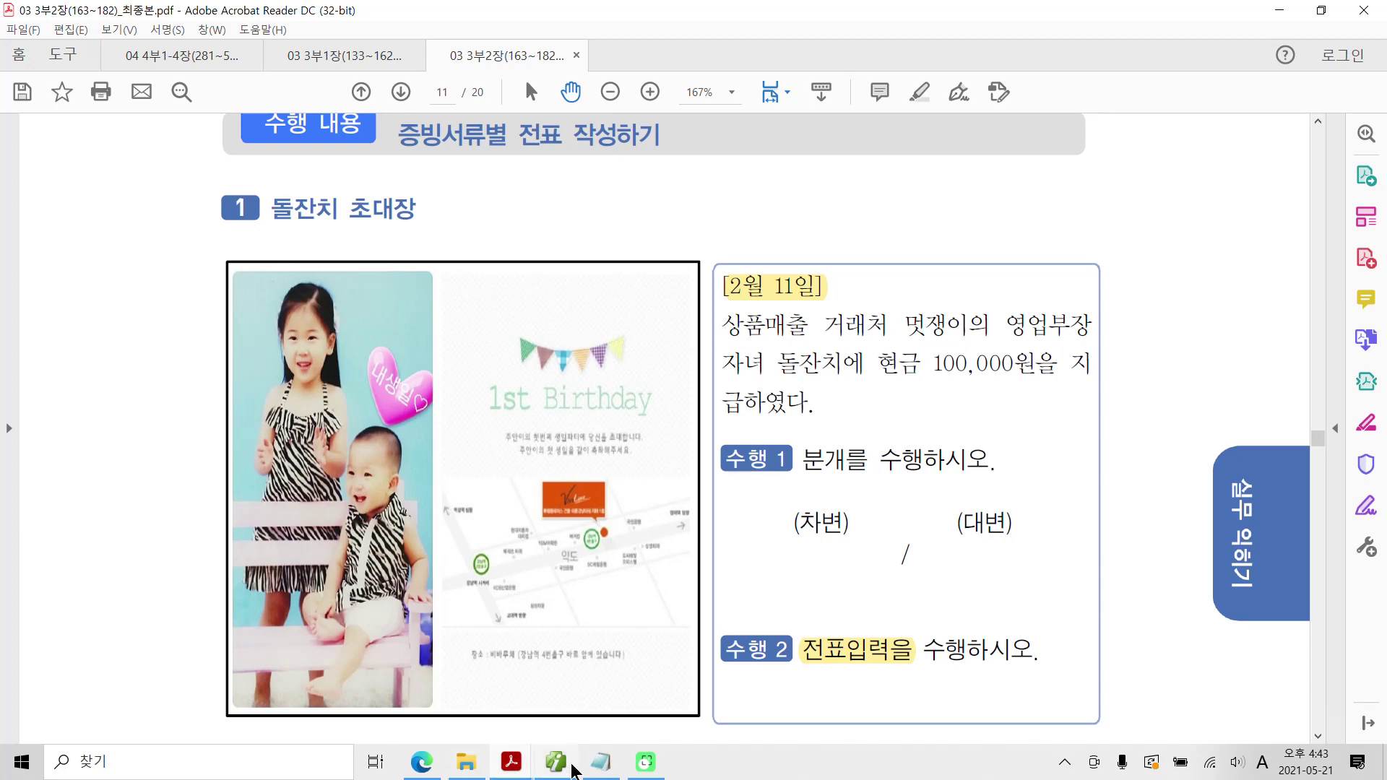
pyautogui.scroll(-4, 752, 582)
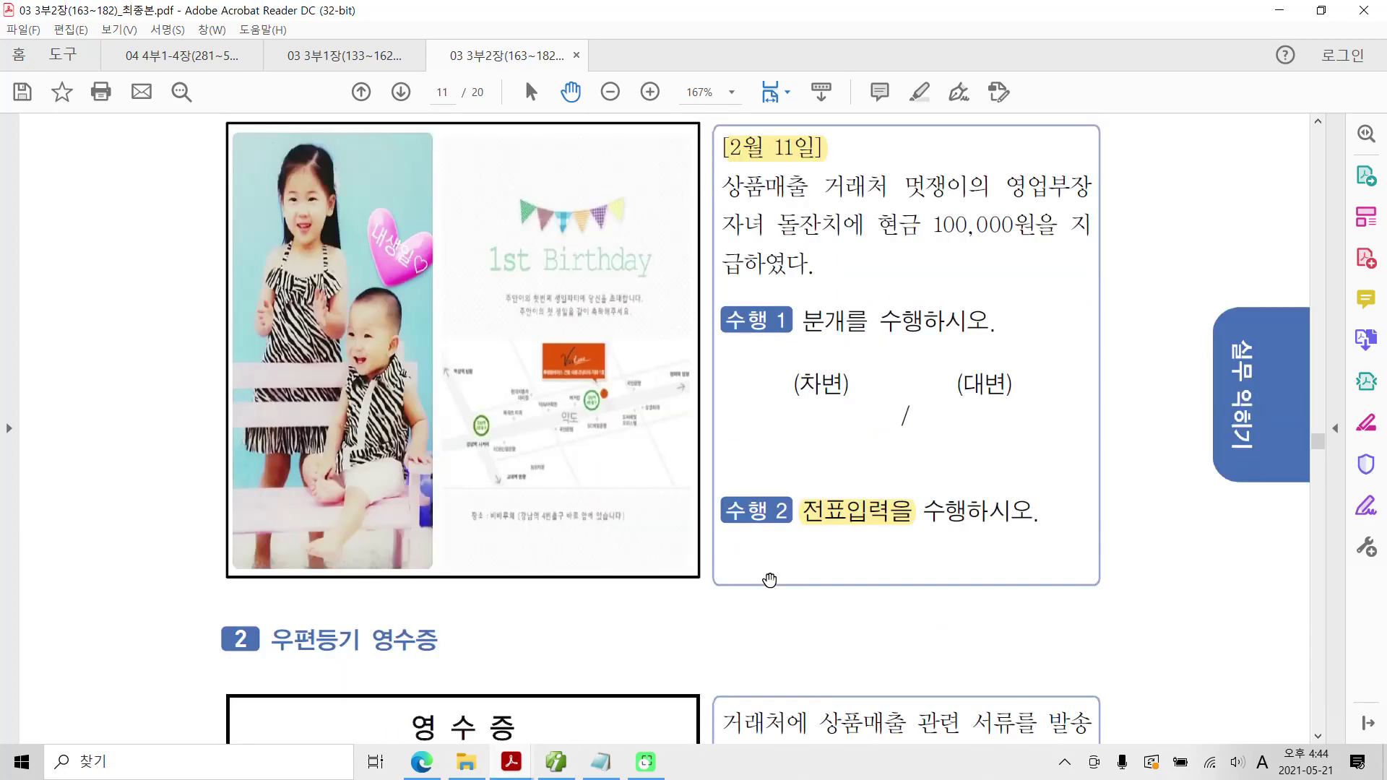
pyautogui.scroll(-4, 752, 588)
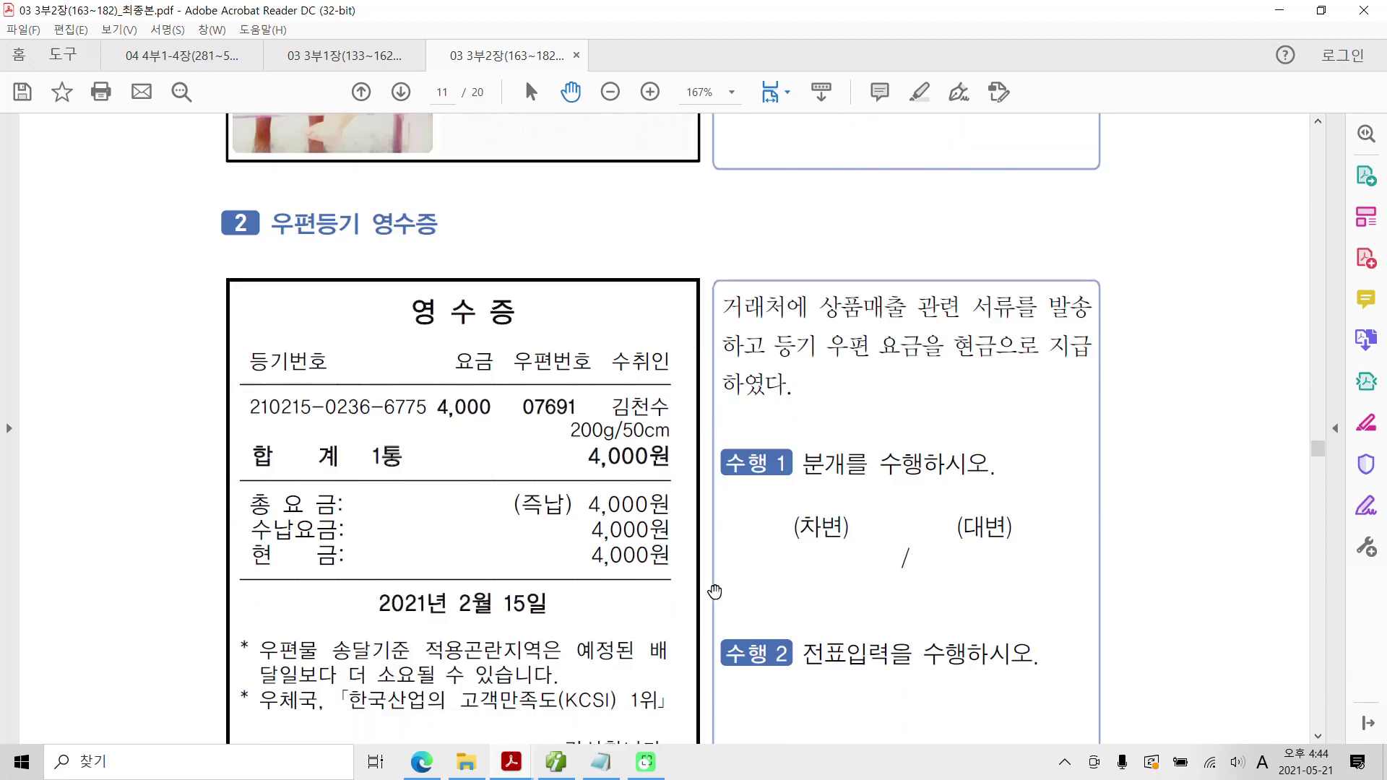
pyautogui.moveTo(270, 225); pyautogui.dragTo(438, 224)
pyautogui.rightClick(438, 222)
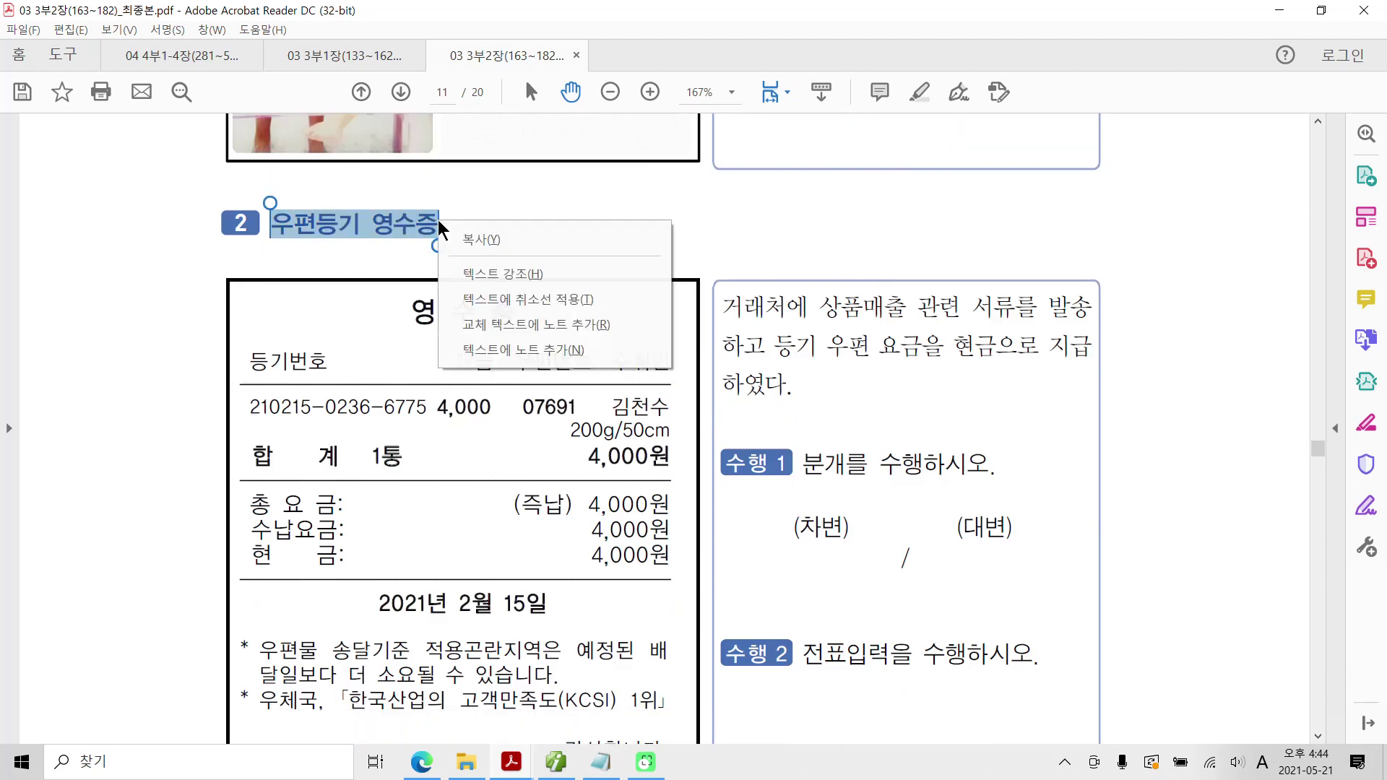
pyautogui.click(488, 279)
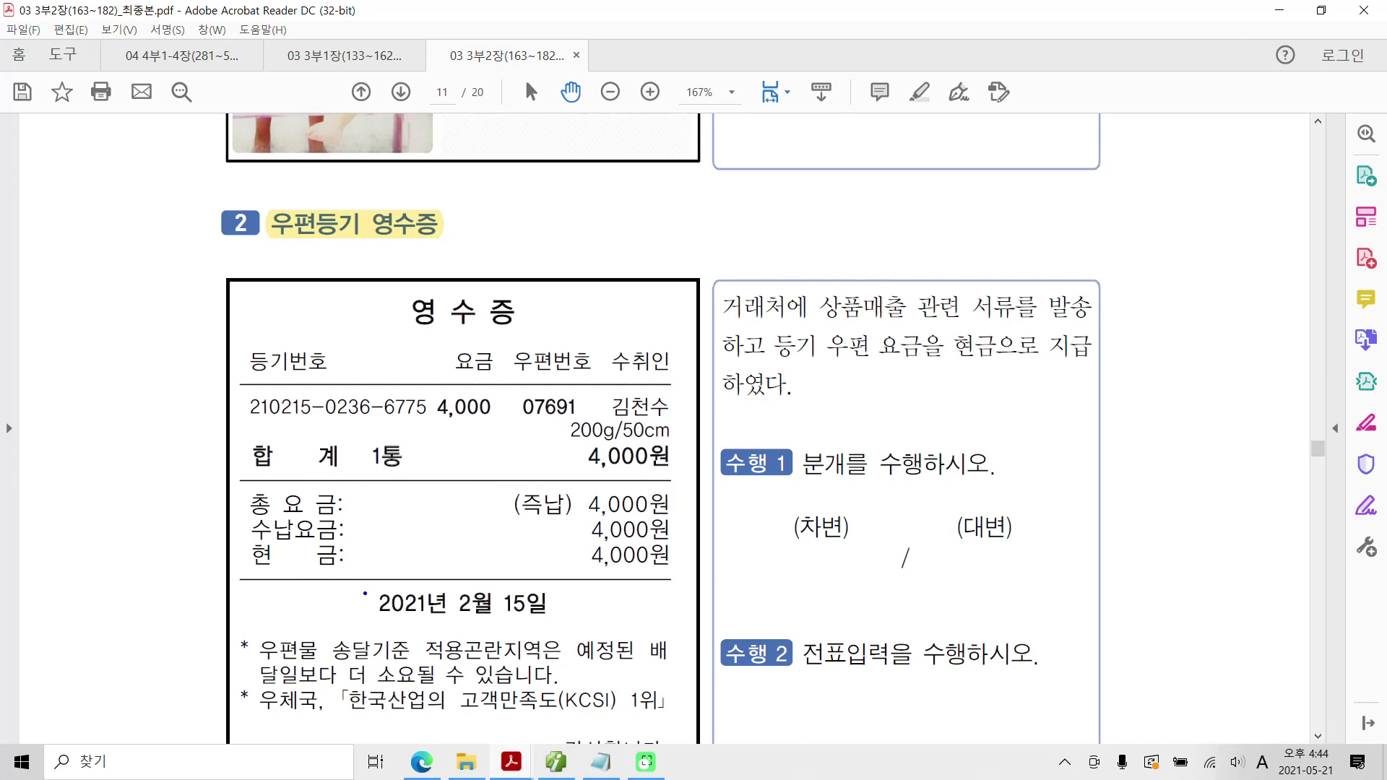
# Mark the receipt's title and cash amount, box the transaction description, circle 서류를 발송 and 현금으로, and clear the marks
pyautogui.scroll(-3, 663, 429)
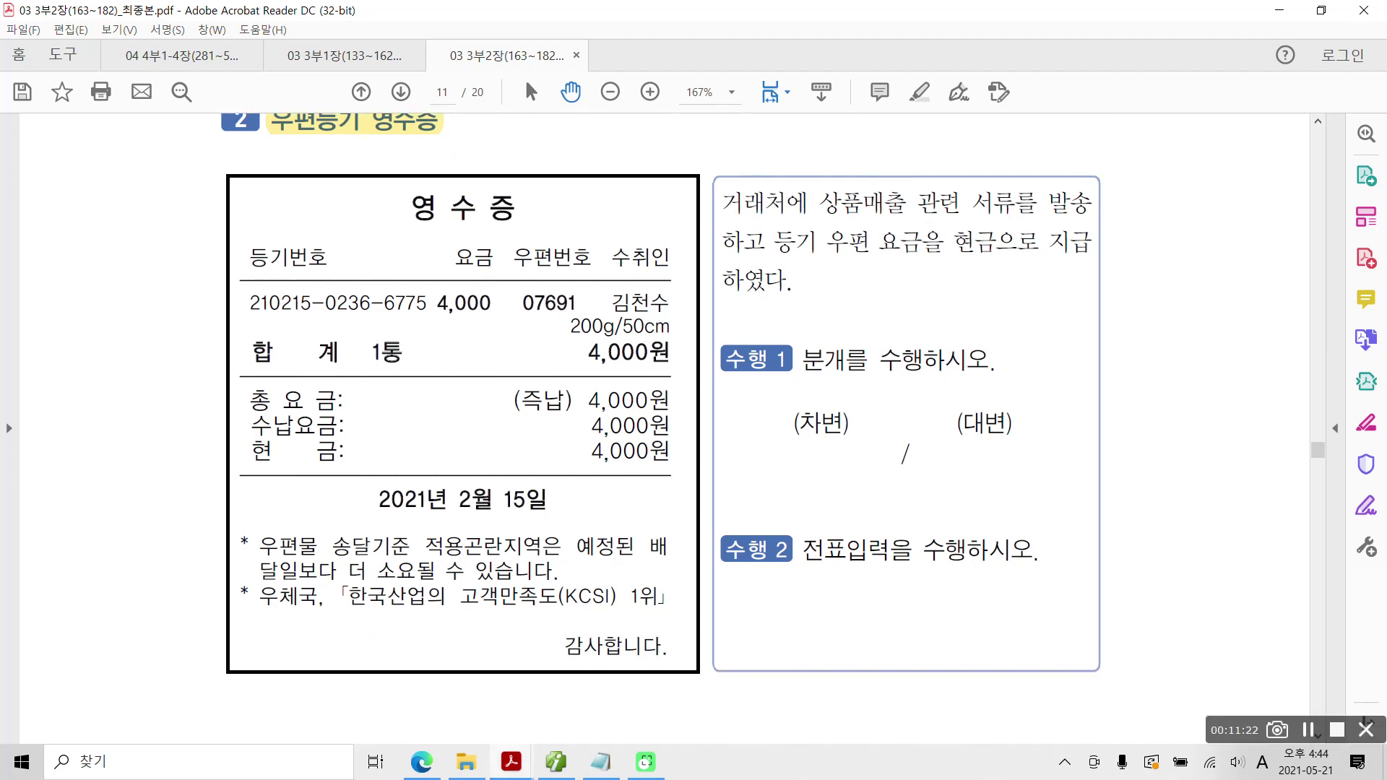
pyautogui.moveTo(402, 186); pyautogui.dragTo(542, 220)
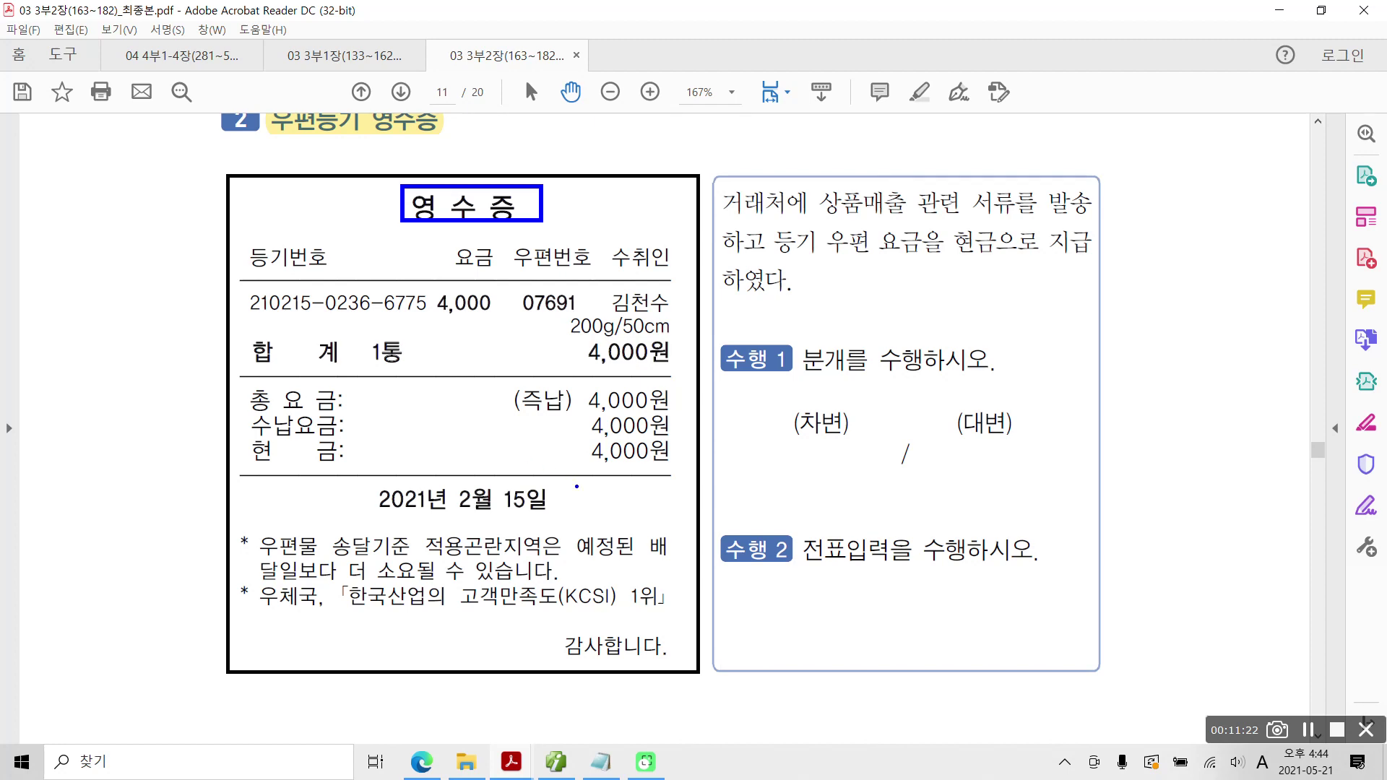
pyautogui.moveTo(576, 476); pyautogui.dragTo(697, 476)
pyautogui.moveTo(720, 173)
pyautogui.mouseDown()
pyautogui.moveTo(1028, 323)
pyautogui.moveTo(1118, 317)
pyautogui.mouseUp()
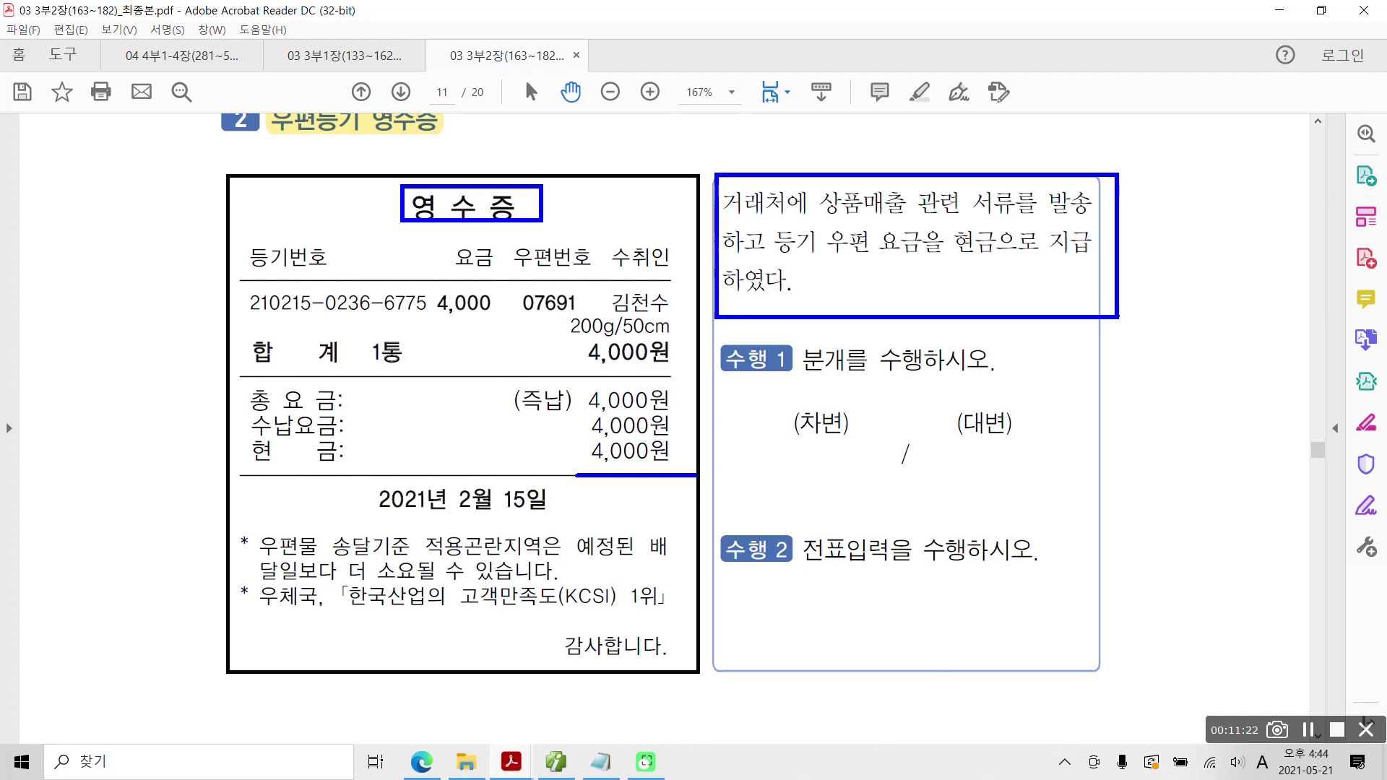
pyautogui.moveTo(988, 166)
pyautogui.mouseDown()
pyautogui.moveTo(963, 172)
pyautogui.moveTo(1112, 217)
pyautogui.moveTo(955, 168)
pyautogui.moveTo(949, 220)
pyautogui.mouseUp()
pyautogui.moveTo(1004, 286)
pyautogui.mouseDown()
pyautogui.moveTo(1030, 311)
pyautogui.moveTo(974, 343)
pyautogui.mouseUp()
pyautogui.moveTo(593, 486)
pyautogui.mouseDown()
pyautogui.moveTo(627, 432)
pyautogui.moveTo(581, 475)
pyautogui.mouseUp()
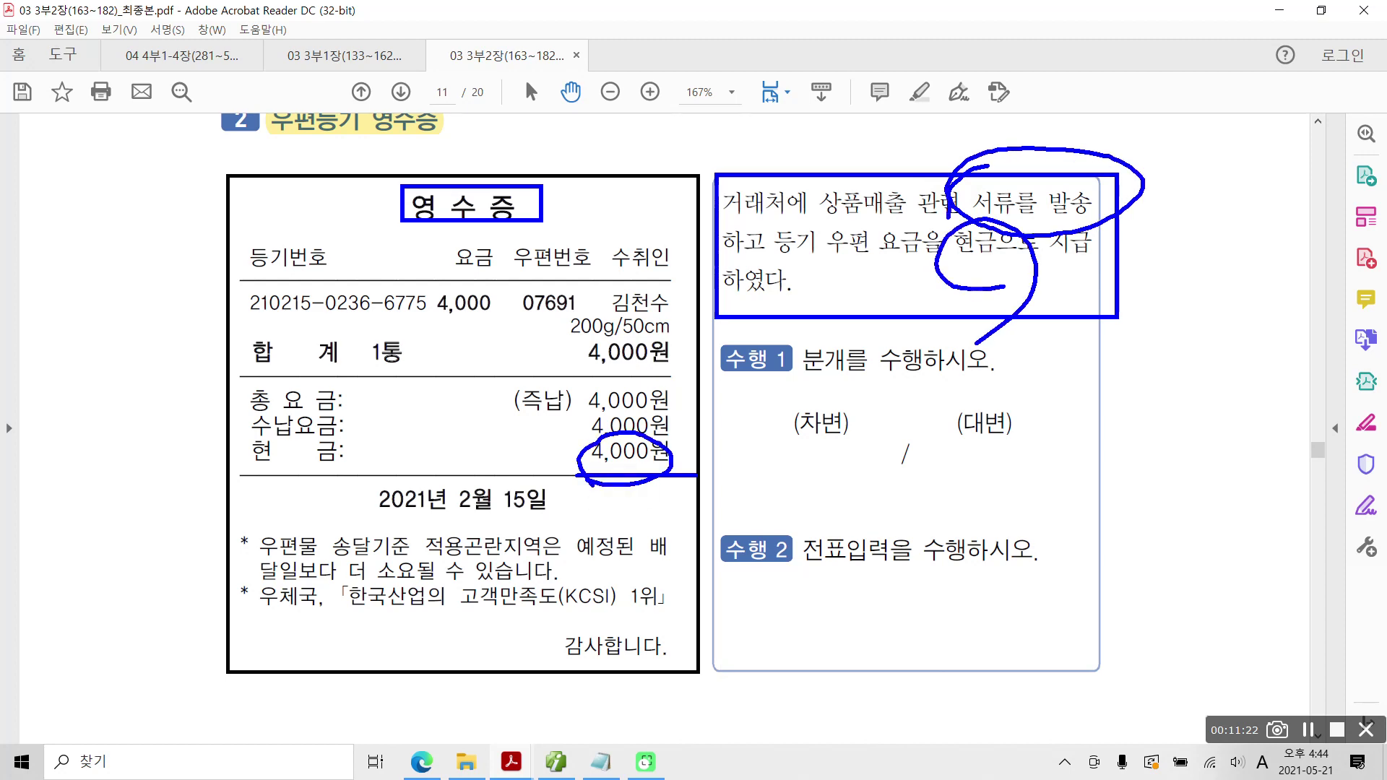
pyautogui.press('Escape')
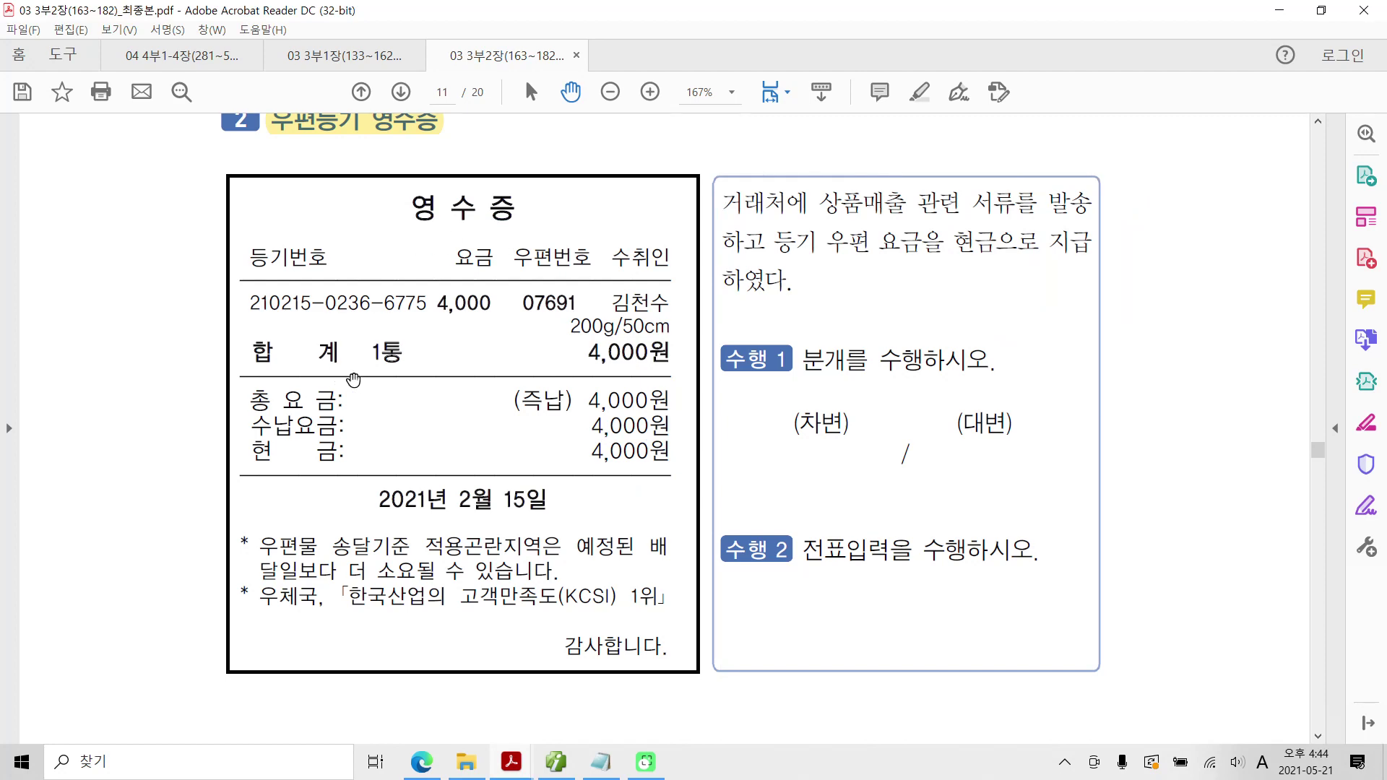
pyautogui.hotkey('ctrl', 'alt', 'd')
pyautogui.press('Escape')
# Switch to Notepad and add the journal entry "차)통신비 4,000" and "대)현금 4,000" below the 접대비 entry
pyautogui.hotkey('alt', 'Tab')
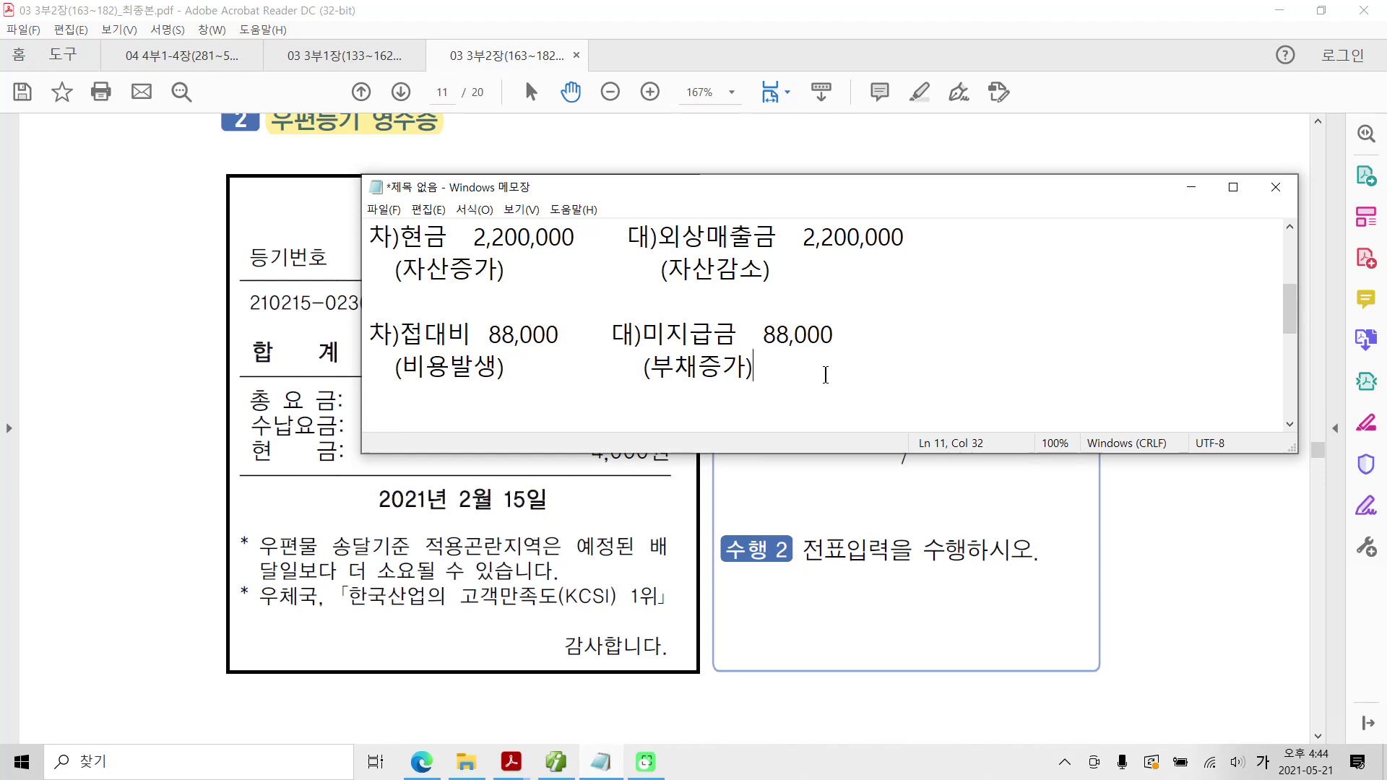
pyautogui.press('Return')
pyautogui.press('Return')
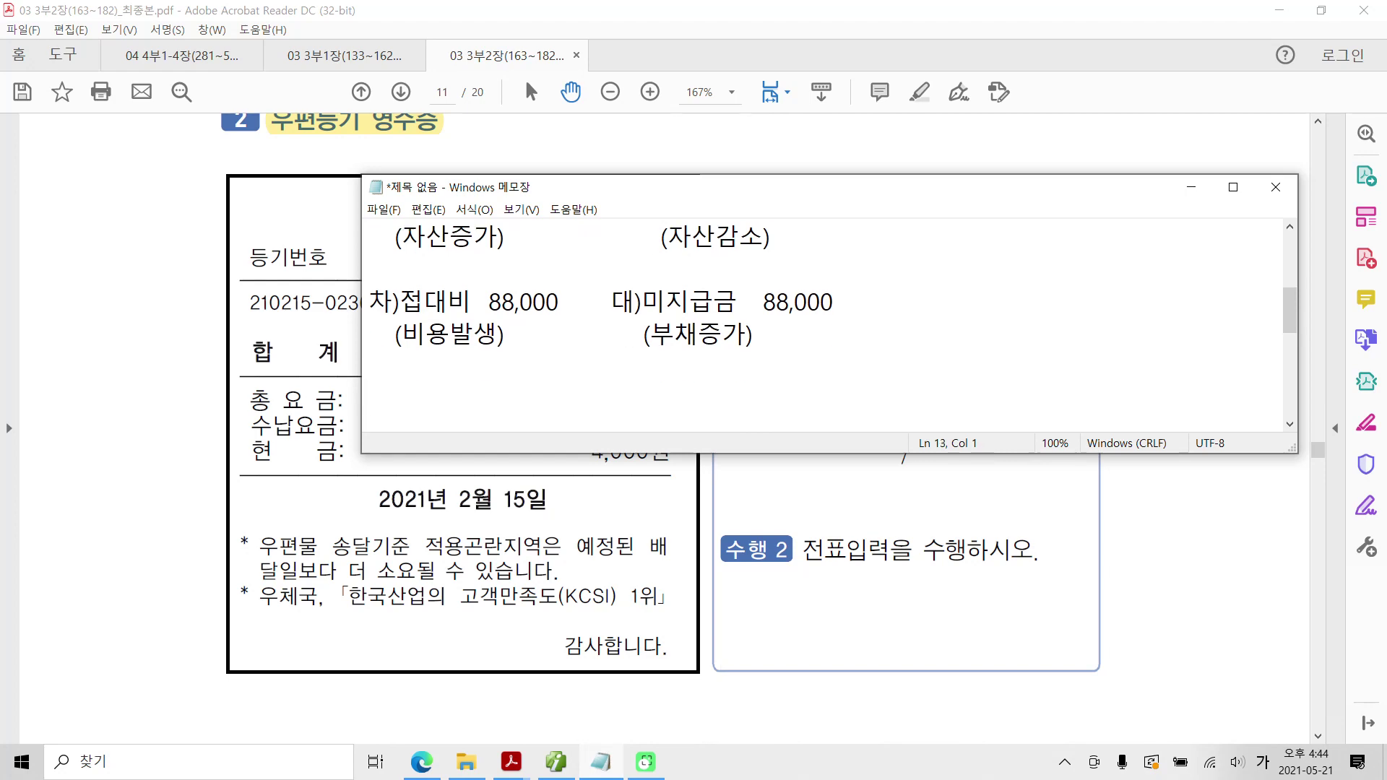
pyautogui.write('차)')
pyautogui.write('통신비')
pyautogui.moveTo(835, 189); pyautogui.dragTo(764, 155)
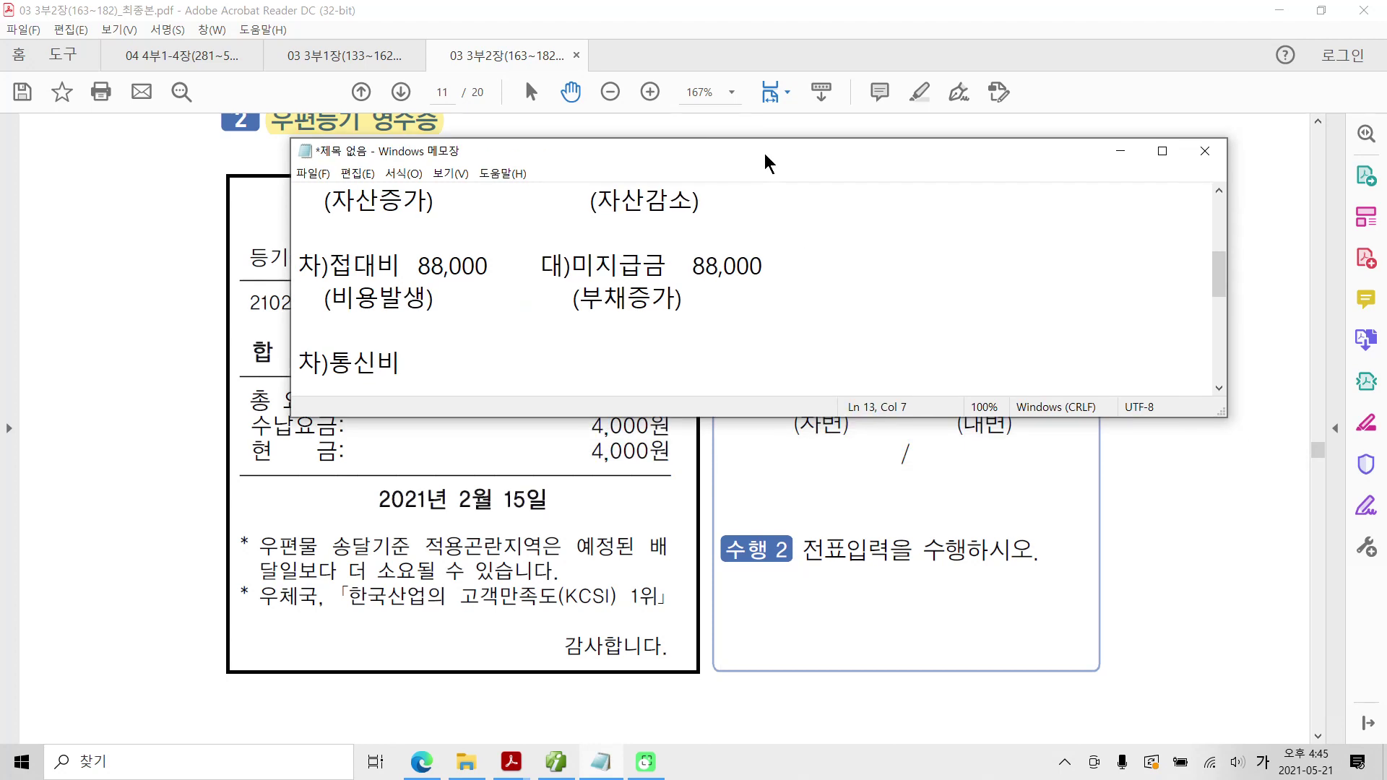
pyautogui.write('4,000      ')
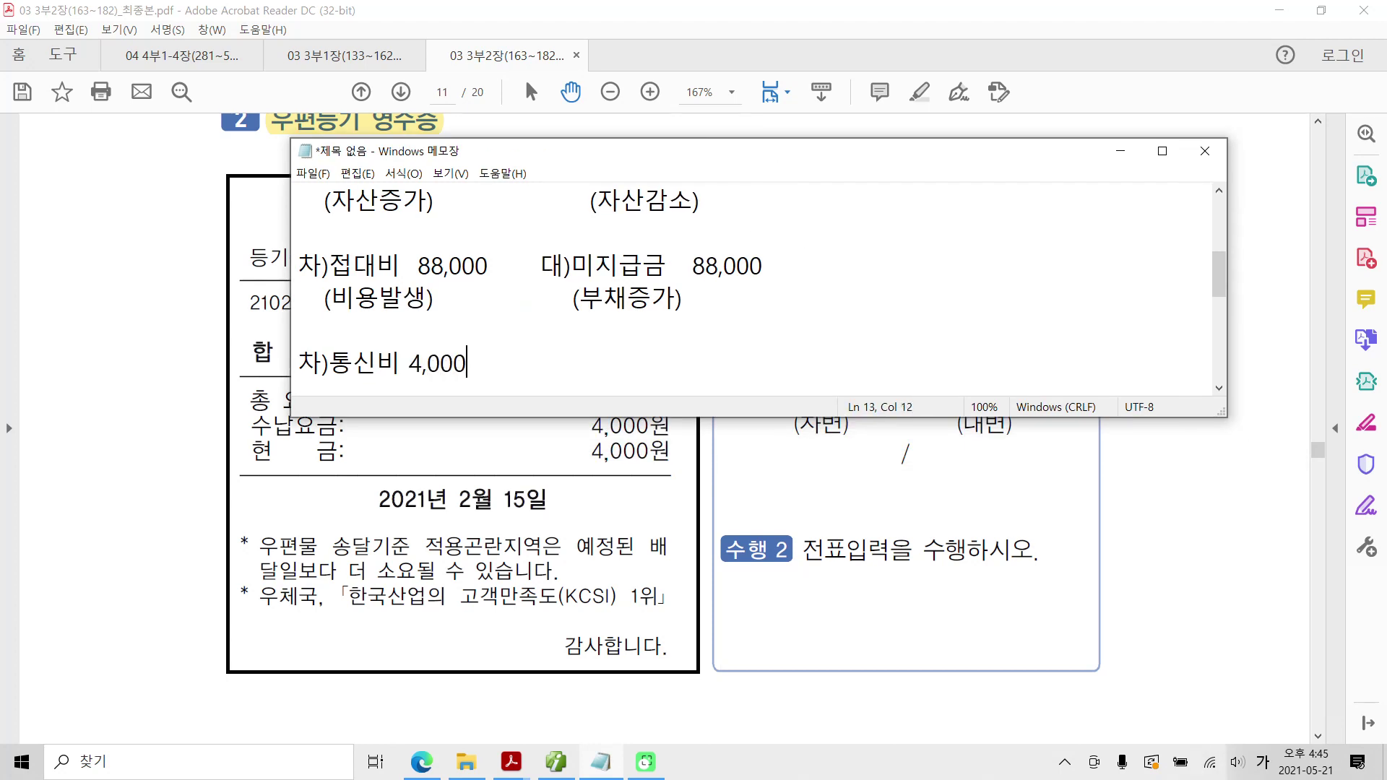
pyautogui.write('대)현')
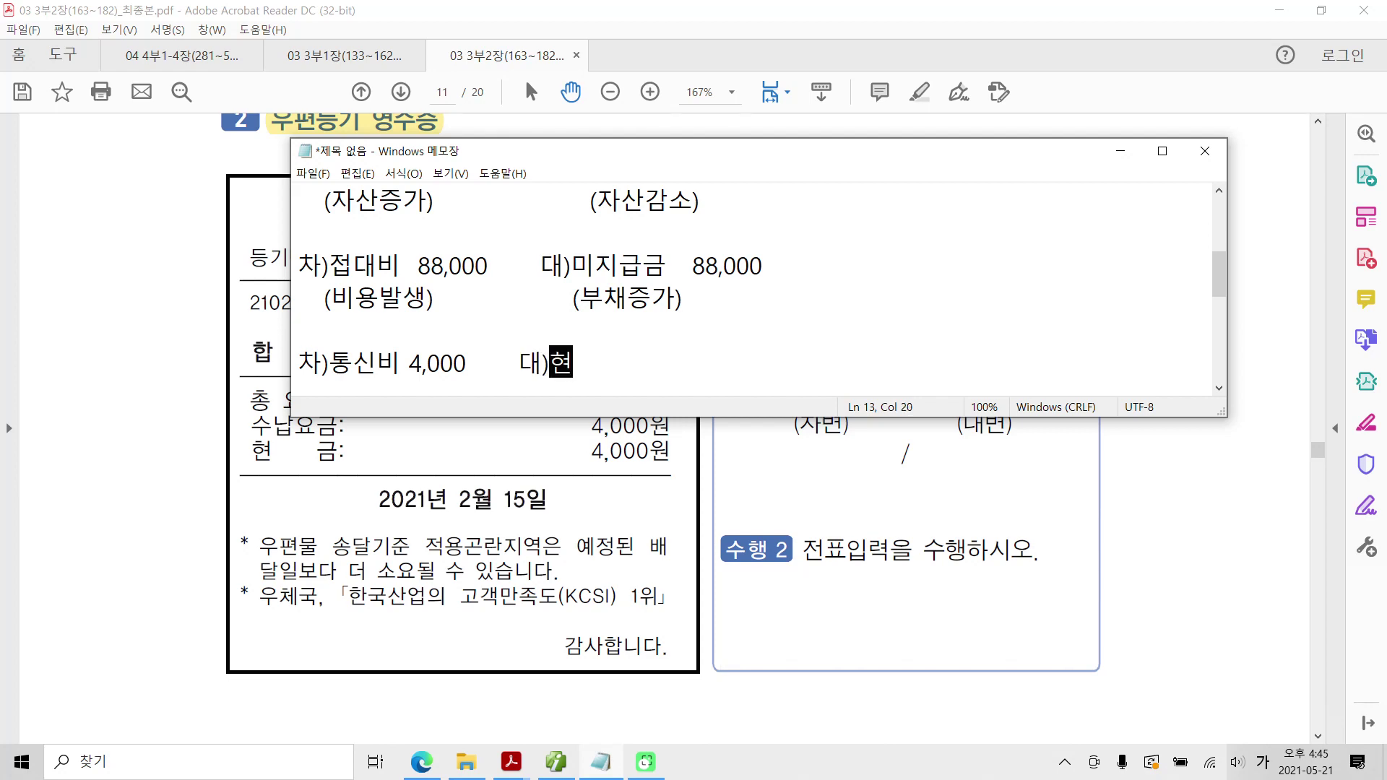
pyautogui.write('금   4,000')
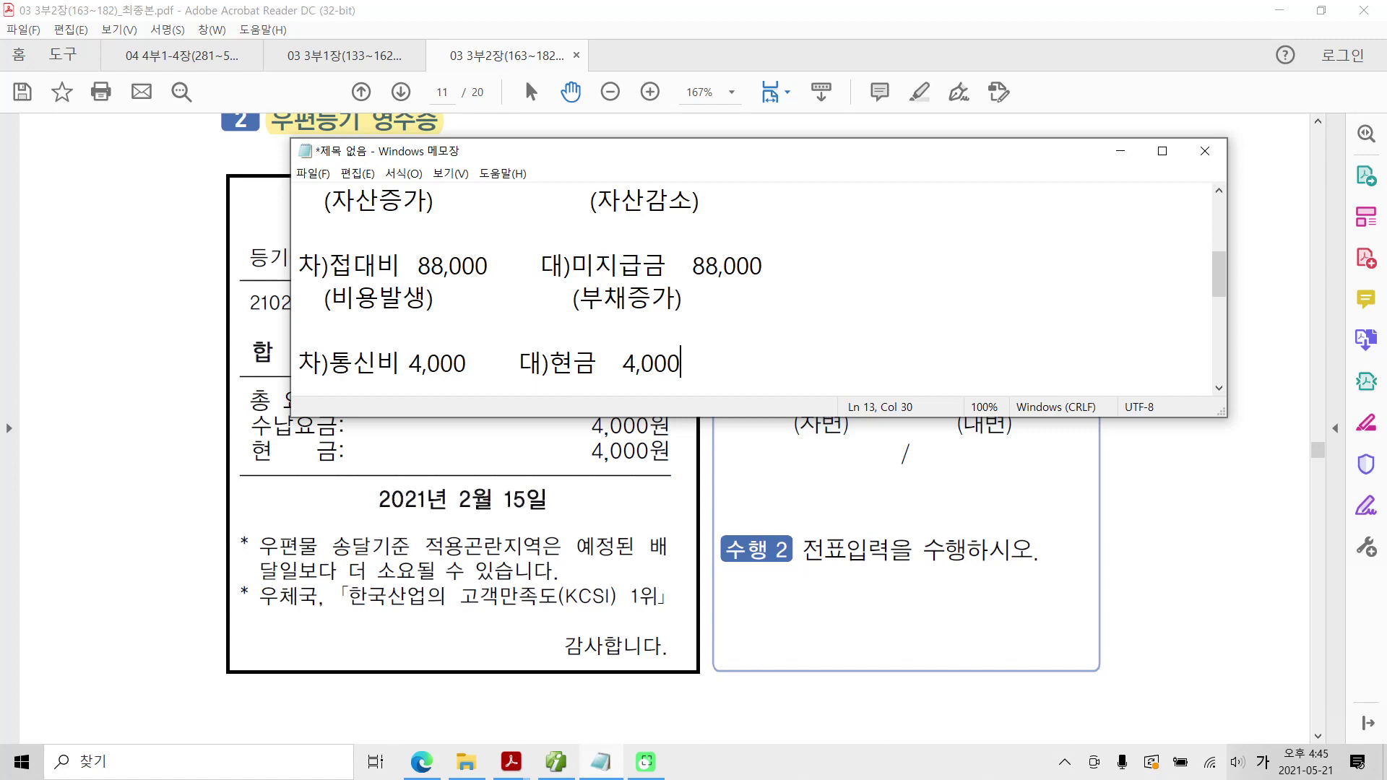
# Note (비용발생) under the 통신비 debit and (자산감소) under the 현금 credit, and return to the exercise PDF
pyautogui.press('Return')
pyautogui.write('(')
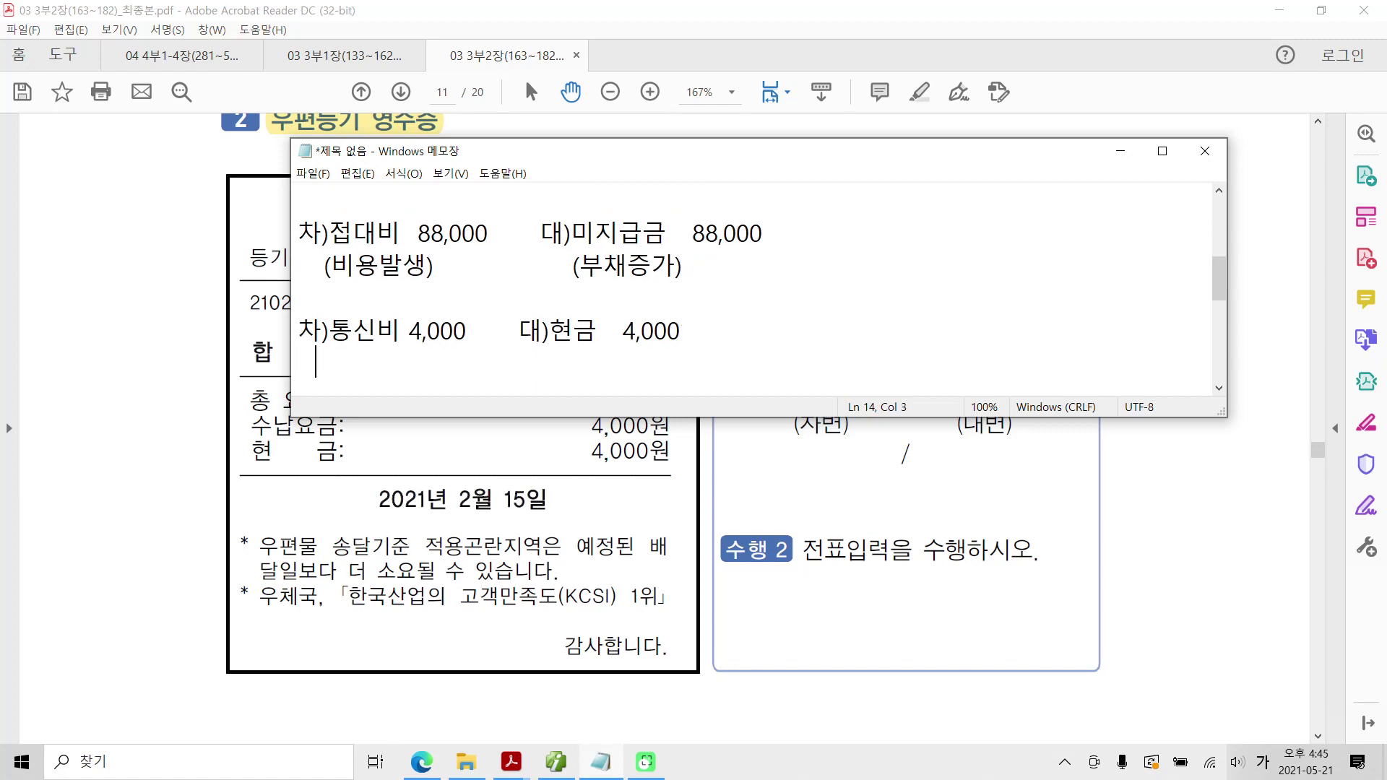
pyautogui.write('비용발생)')
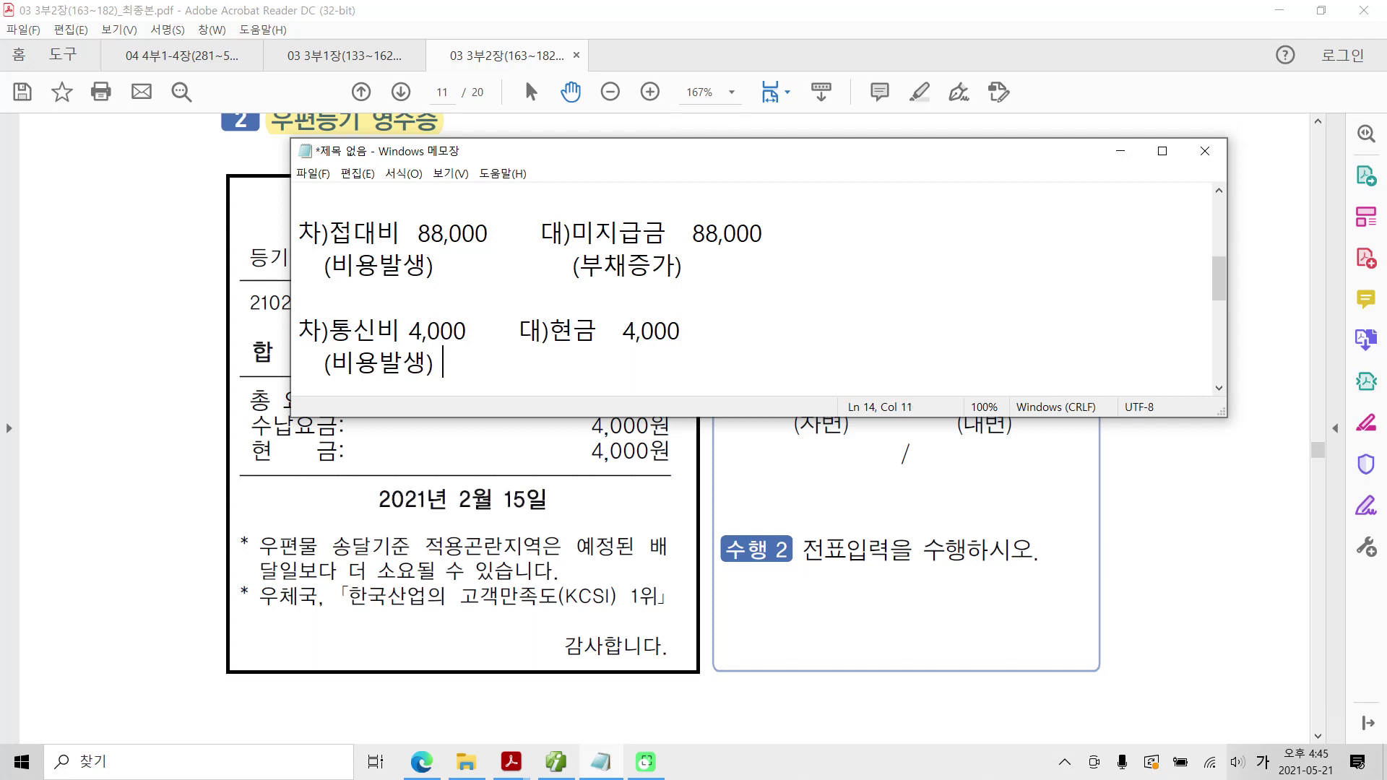
pyautogui.write('             (자')
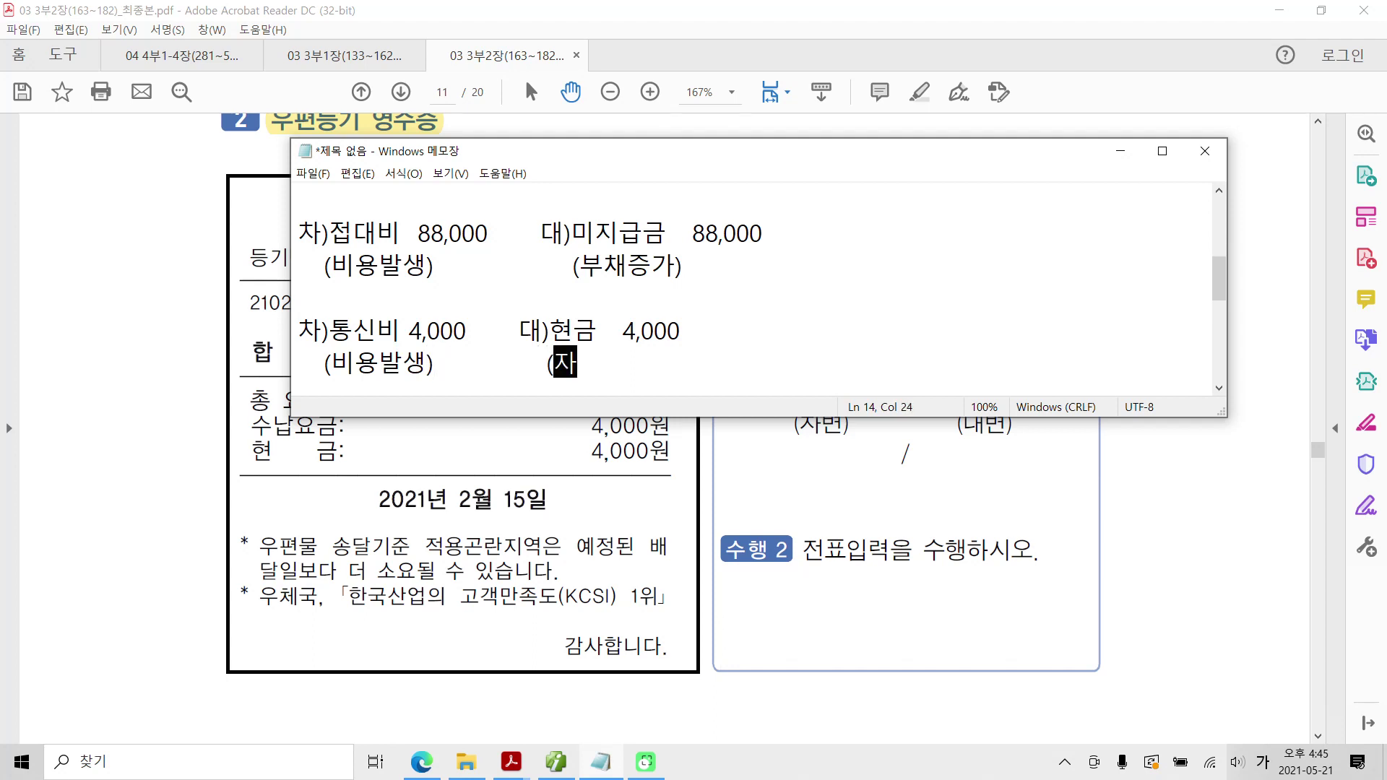
pyautogui.write('산감소)')
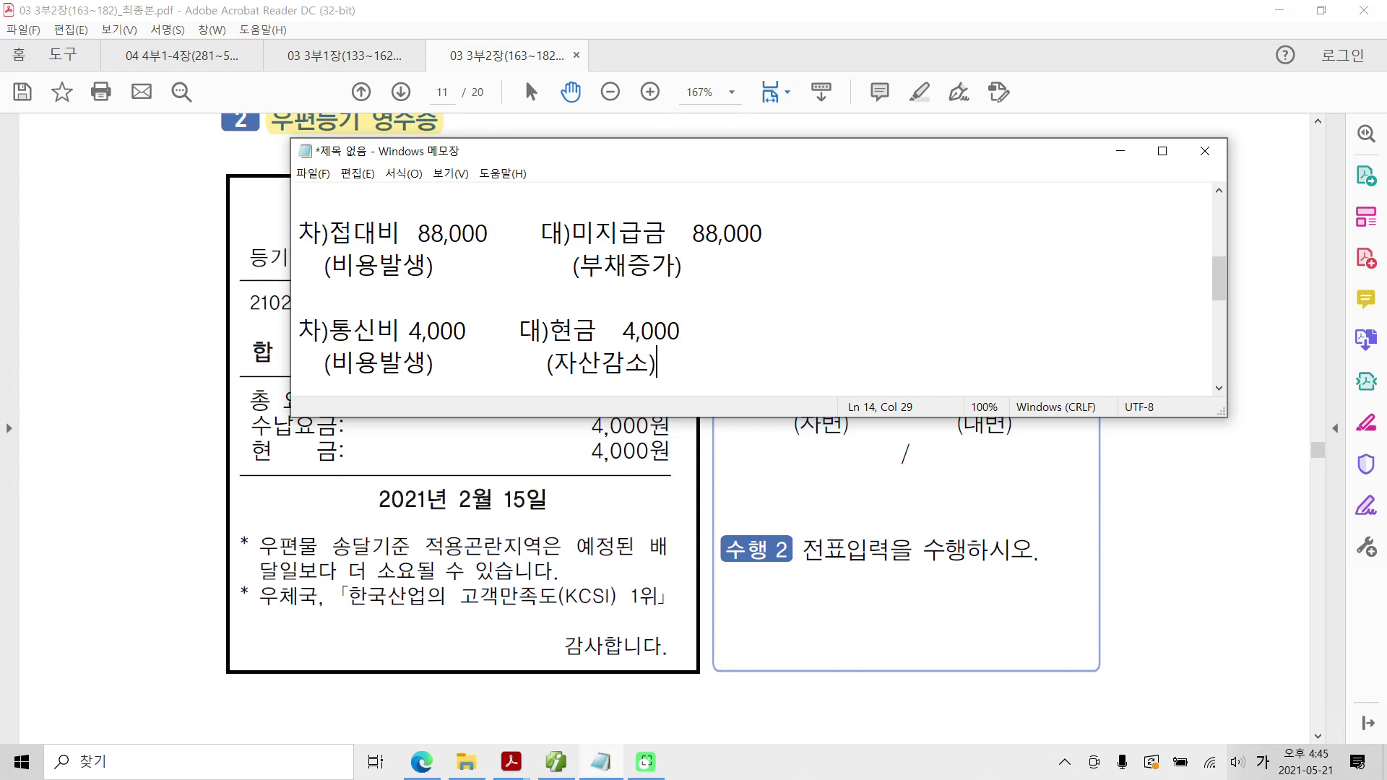
pyautogui.click(865, 553)
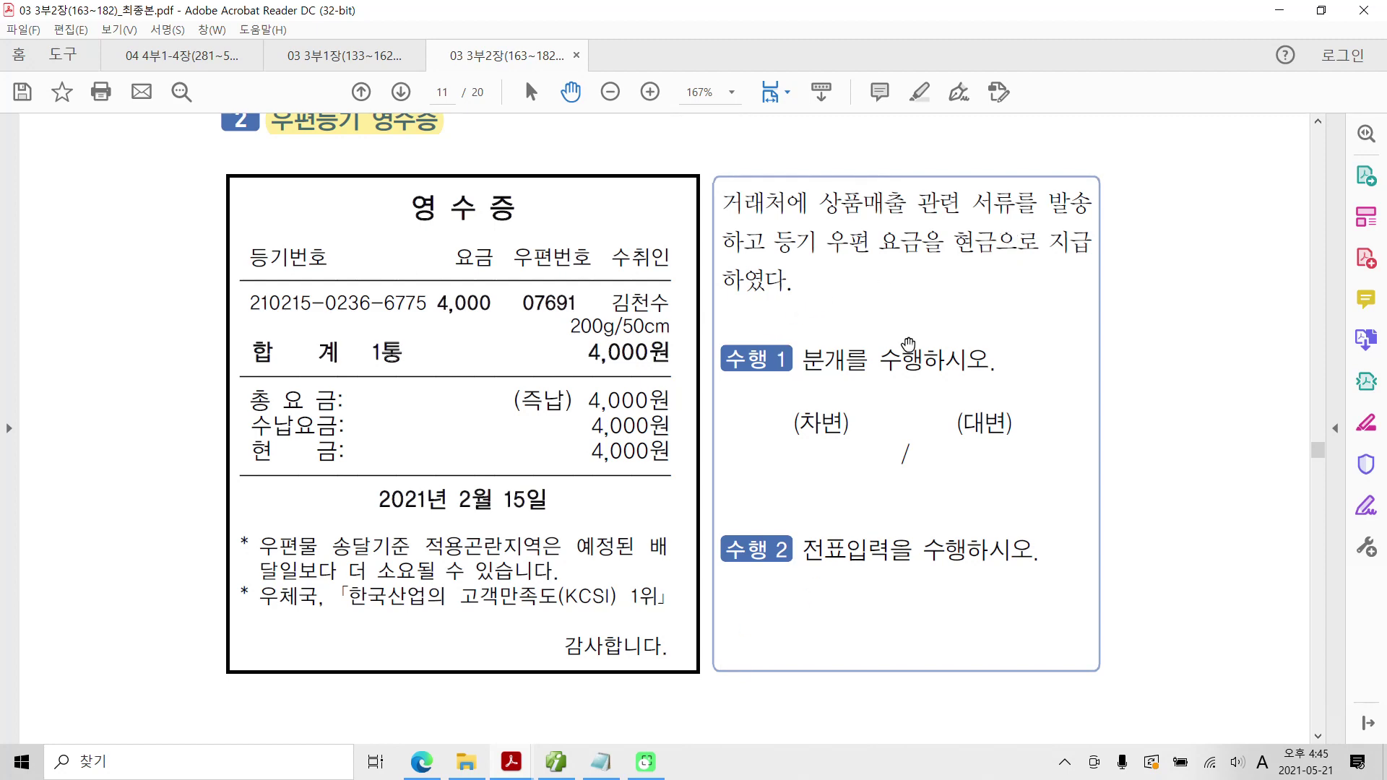
# Switch to the accounting program, set the 일반전표입력 date to February 15, and start a line with 구분 1 출금
pyautogui.click(555, 762)
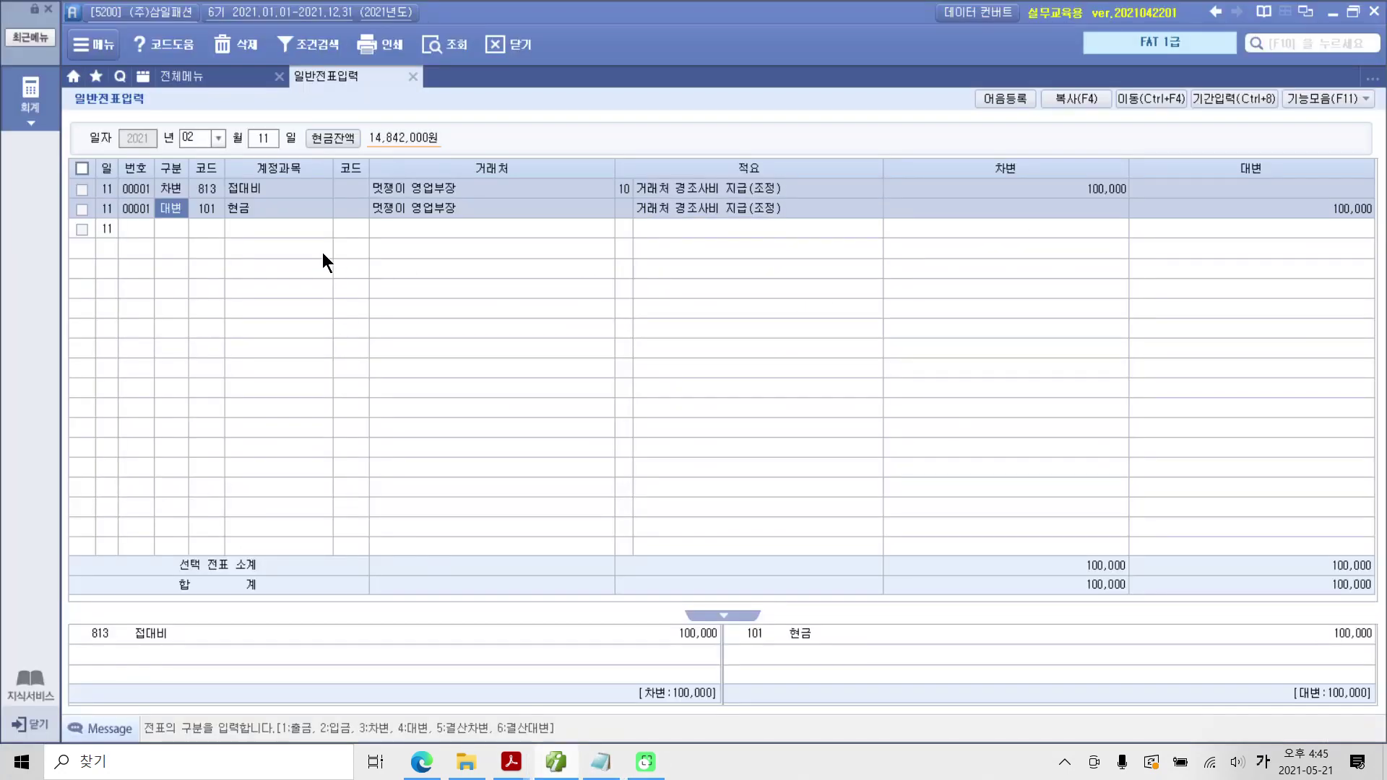
pyautogui.click(269, 139)
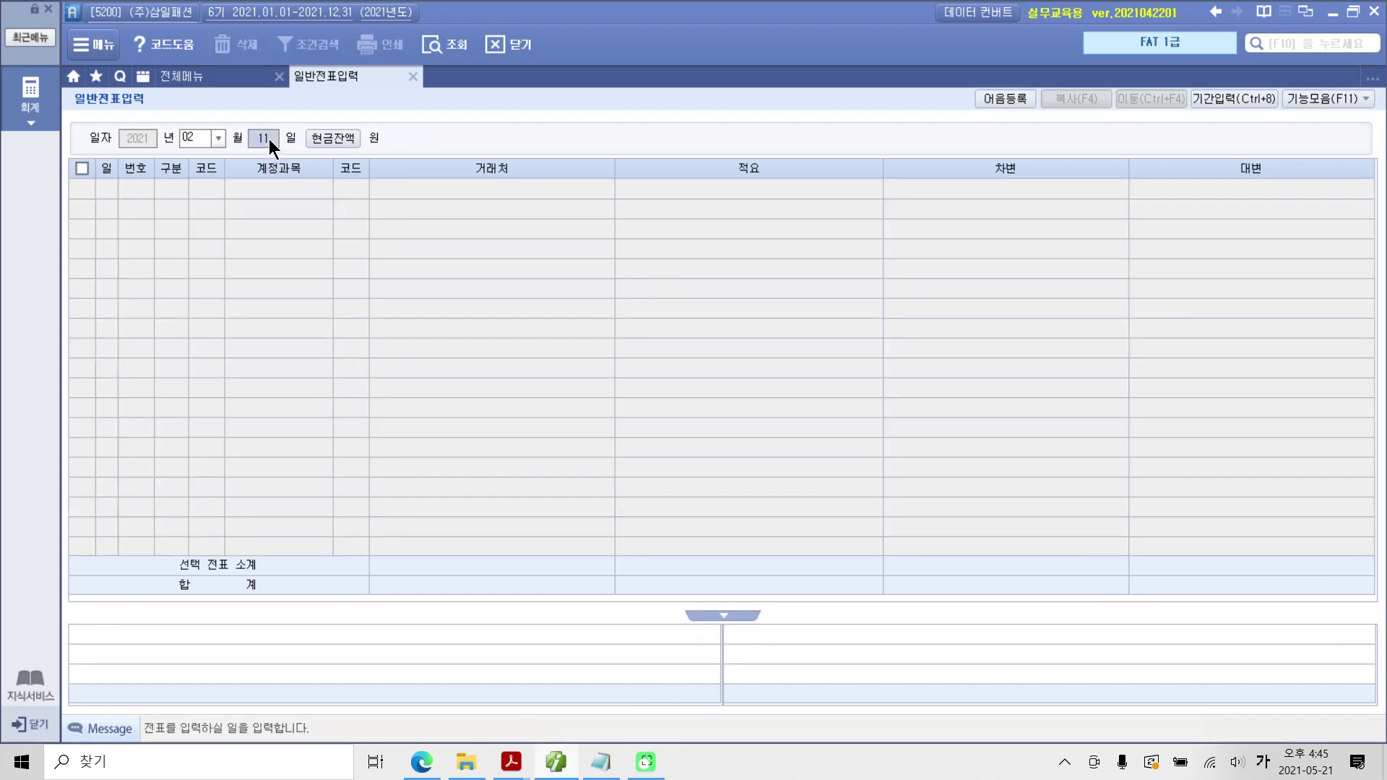
pyautogui.write('15')
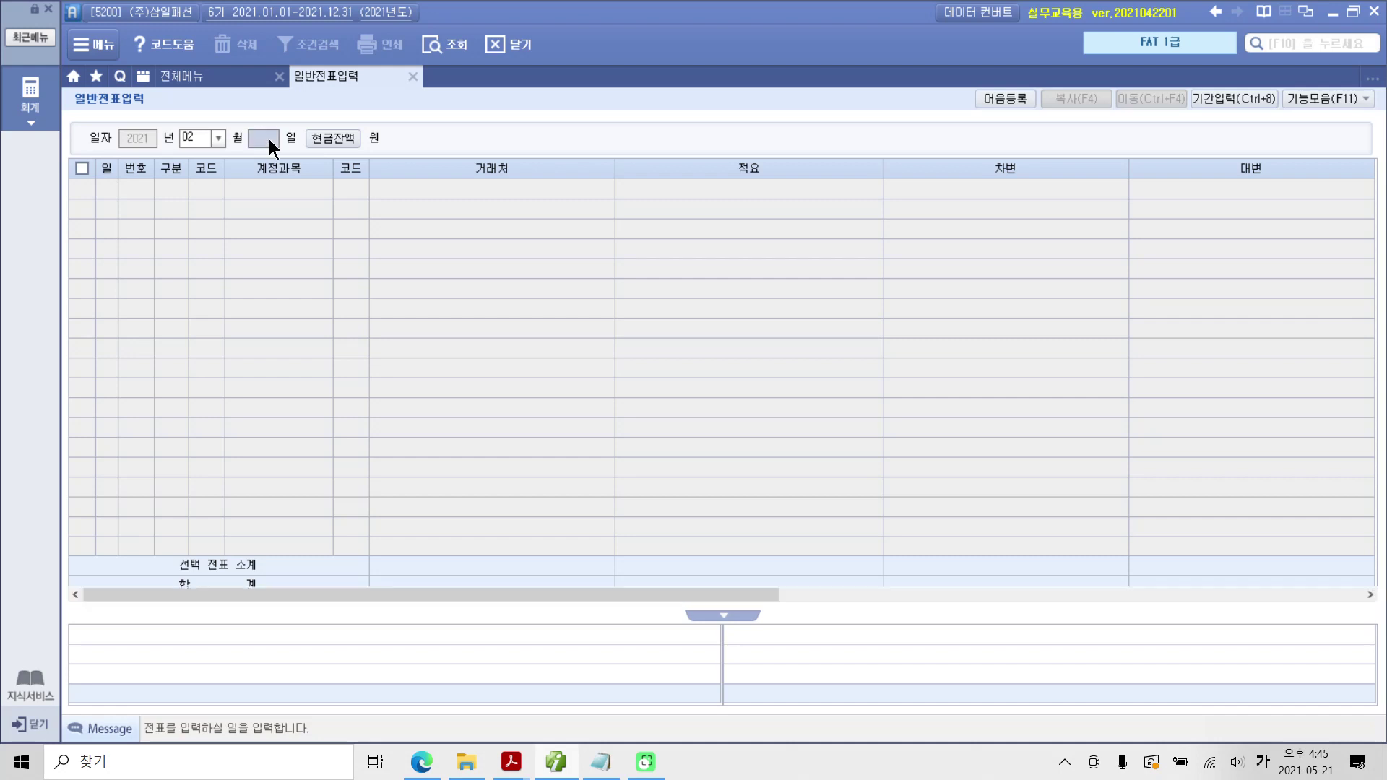
pyautogui.press('Return')
pyautogui.write('1')
pyautogui.press('Return')
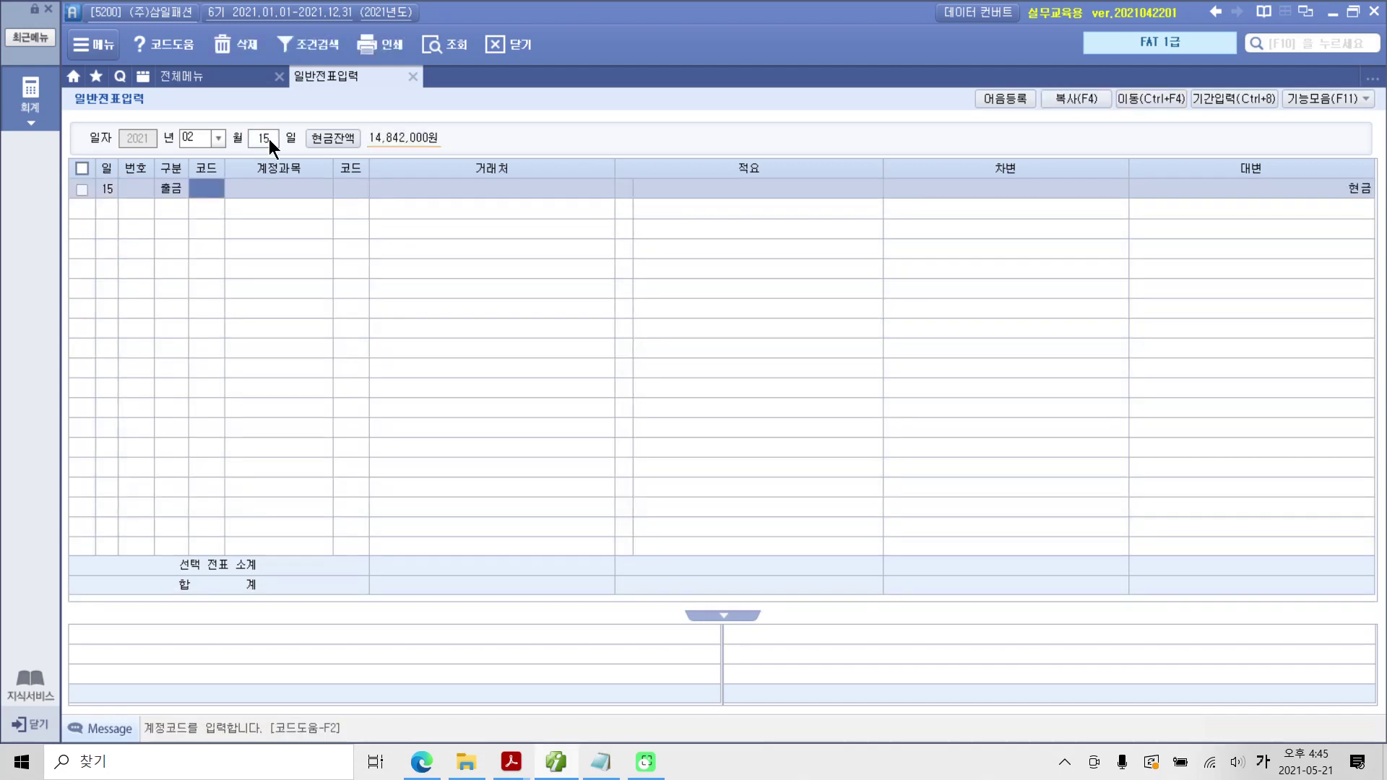
# Assign account 814 통신비 to the 출금 line and leave its 거래처 code and name blank
pyautogui.write('통신')
pyautogui.press('Return')
pyautogui.press('Down')
pyautogui.press('Down')
pyautogui.press('Down')
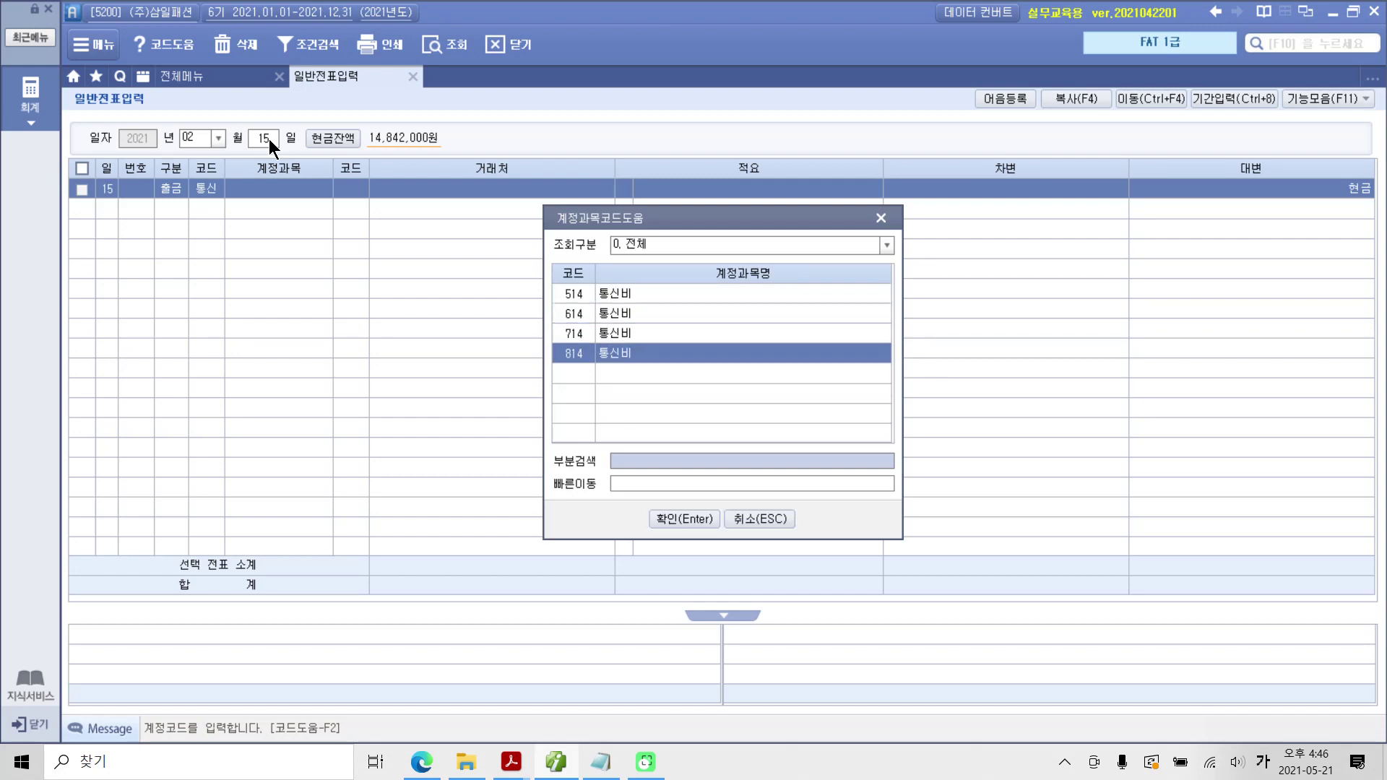
pyautogui.press('Return')
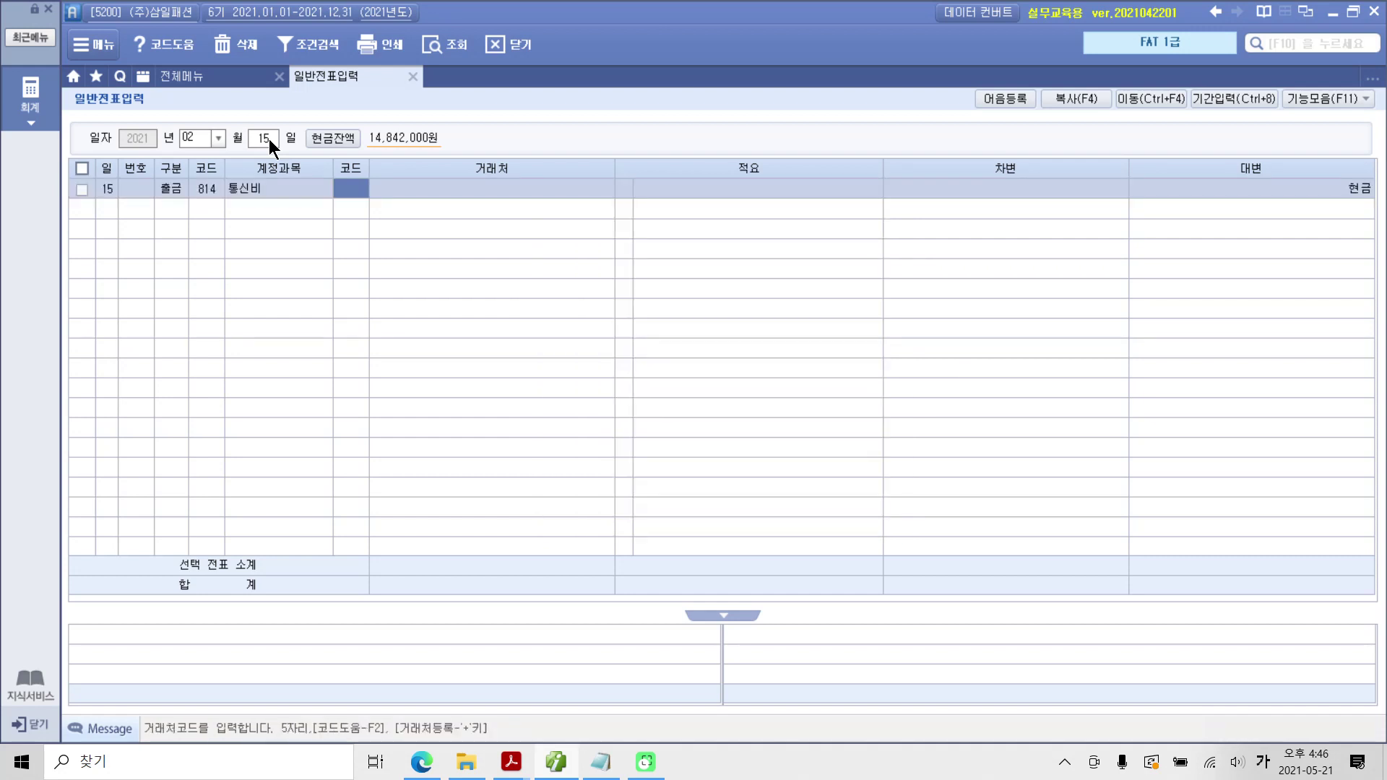
pyautogui.press('Return')
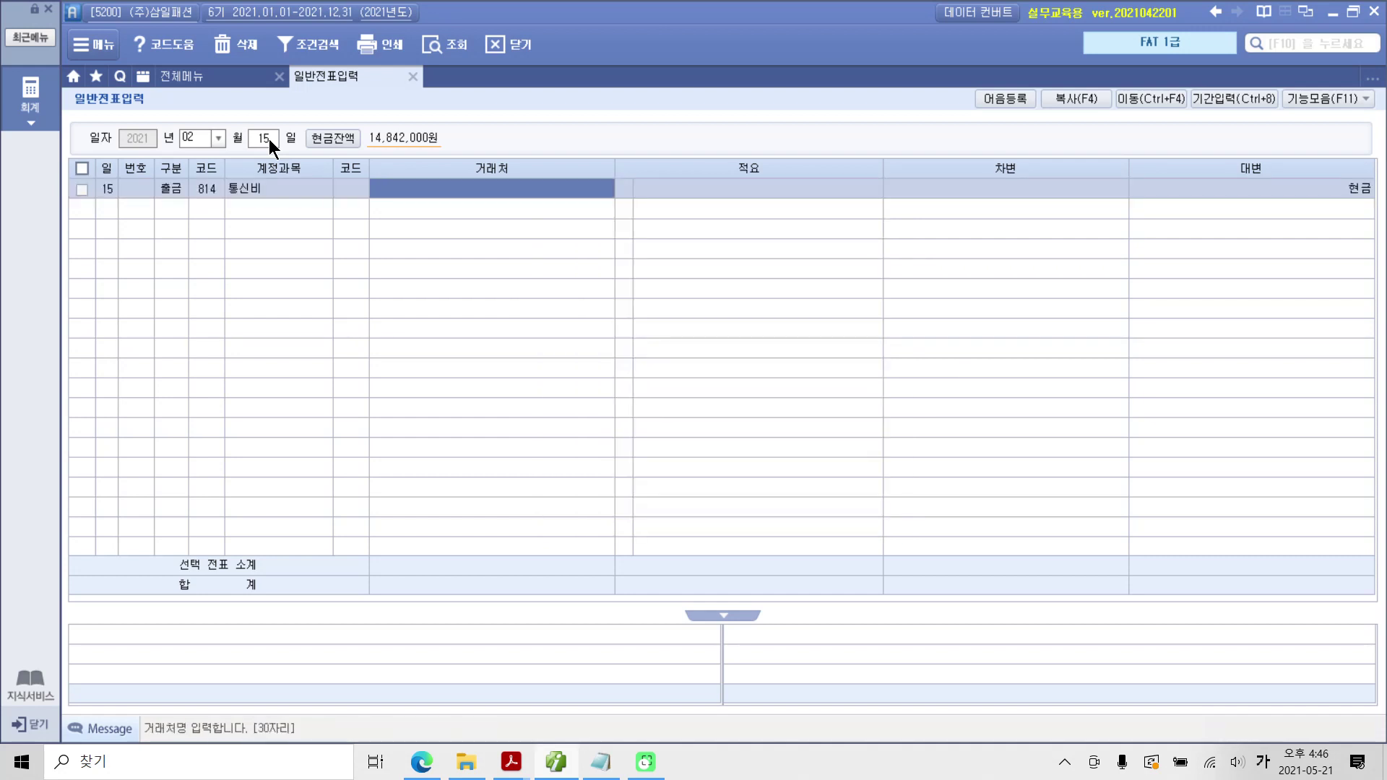
pyautogui.press('Return')
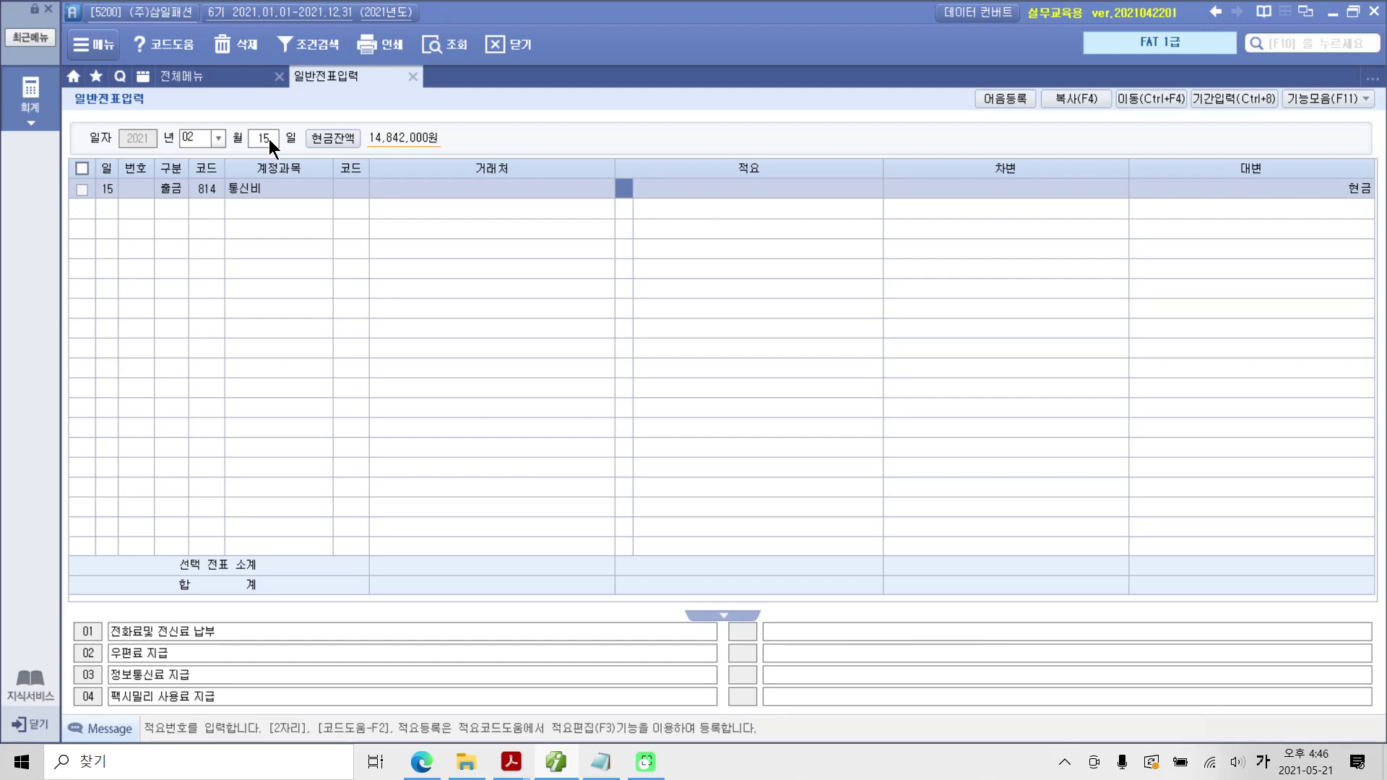
# Set the 통신비 line's 적요 to 02 우편료 지급 and enter a debit amount of 4,000
pyautogui.write('2')
pyautogui.press('Return')
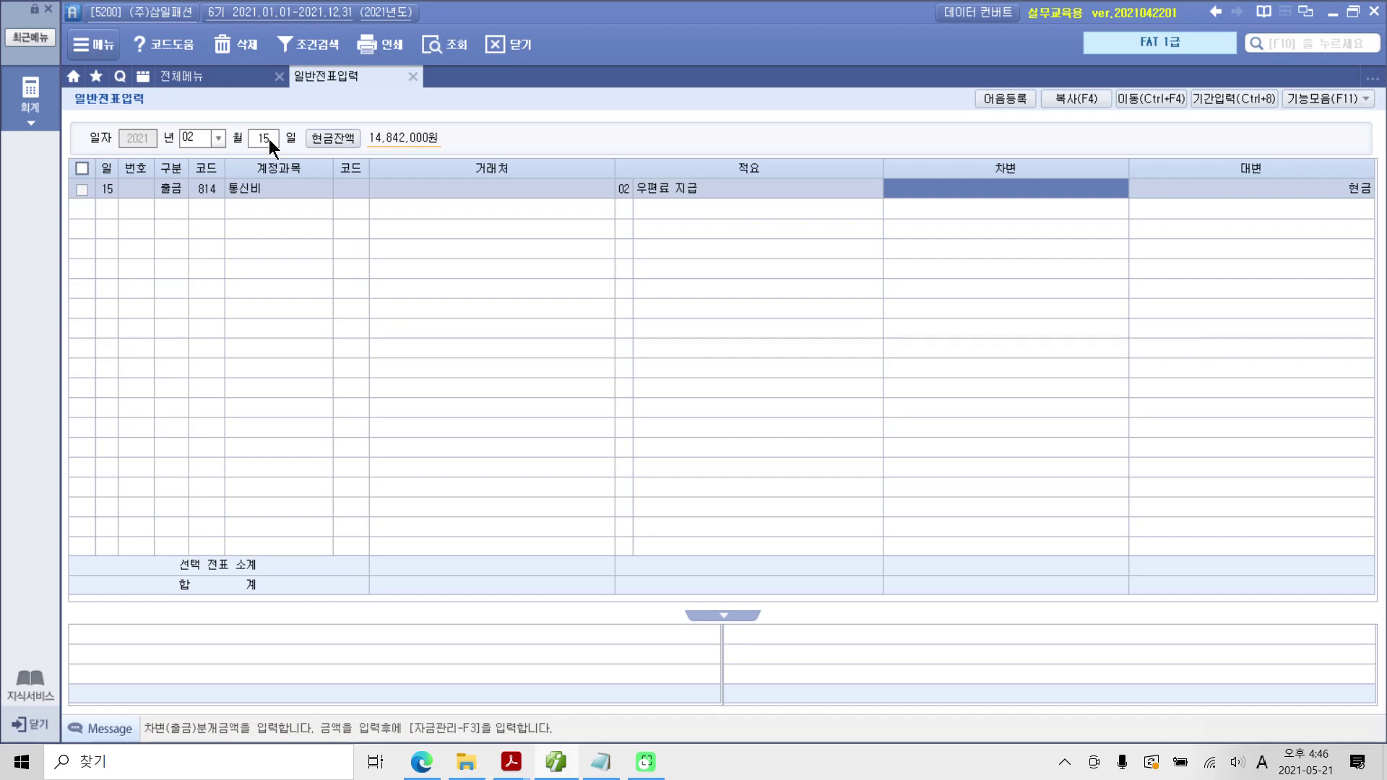
pyautogui.write('4000')
pyautogui.press('Return')
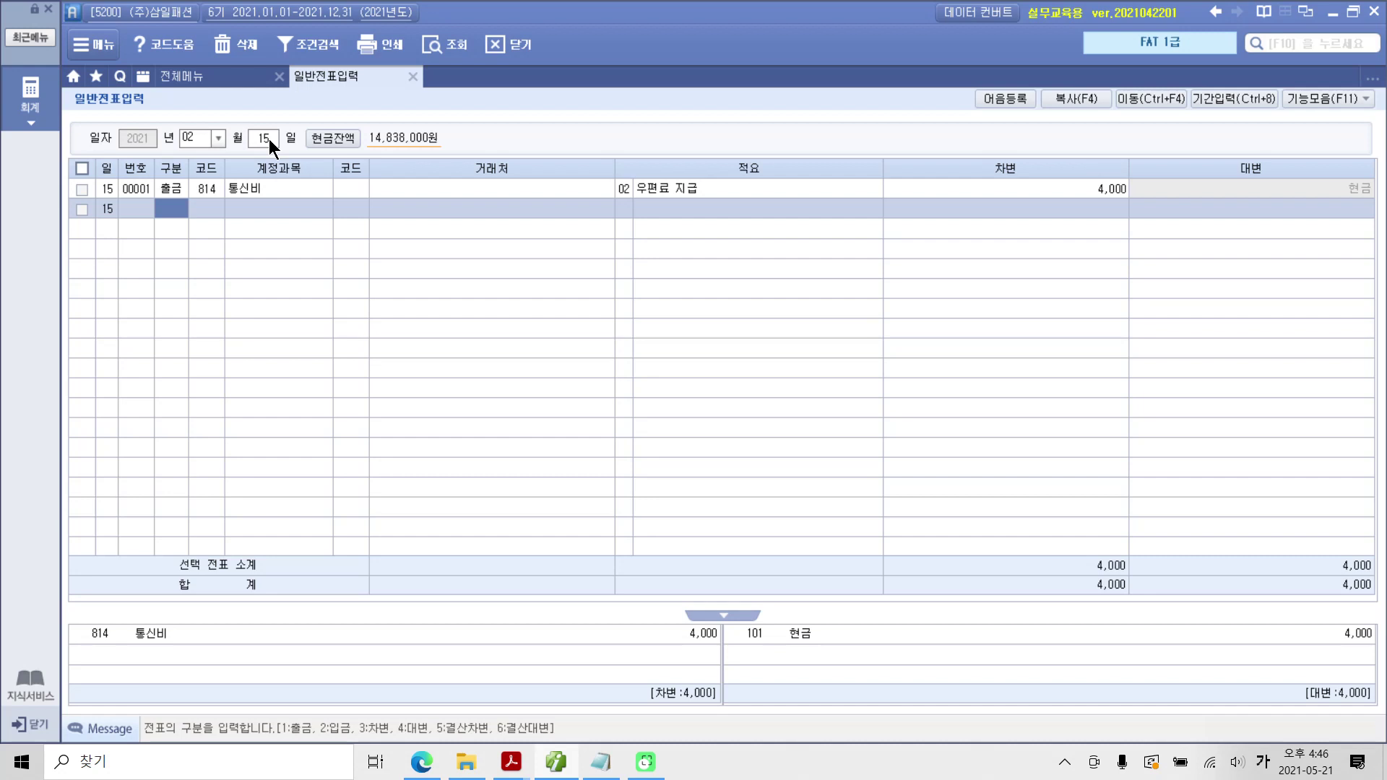
# Underline the 통신비 debit and 현금 credit in the voucher's journal preview
pyautogui.moveTo(92, 656); pyautogui.dragTo(697, 654)
pyautogui.moveTo(786, 656); pyautogui.dragTo(1386, 654)
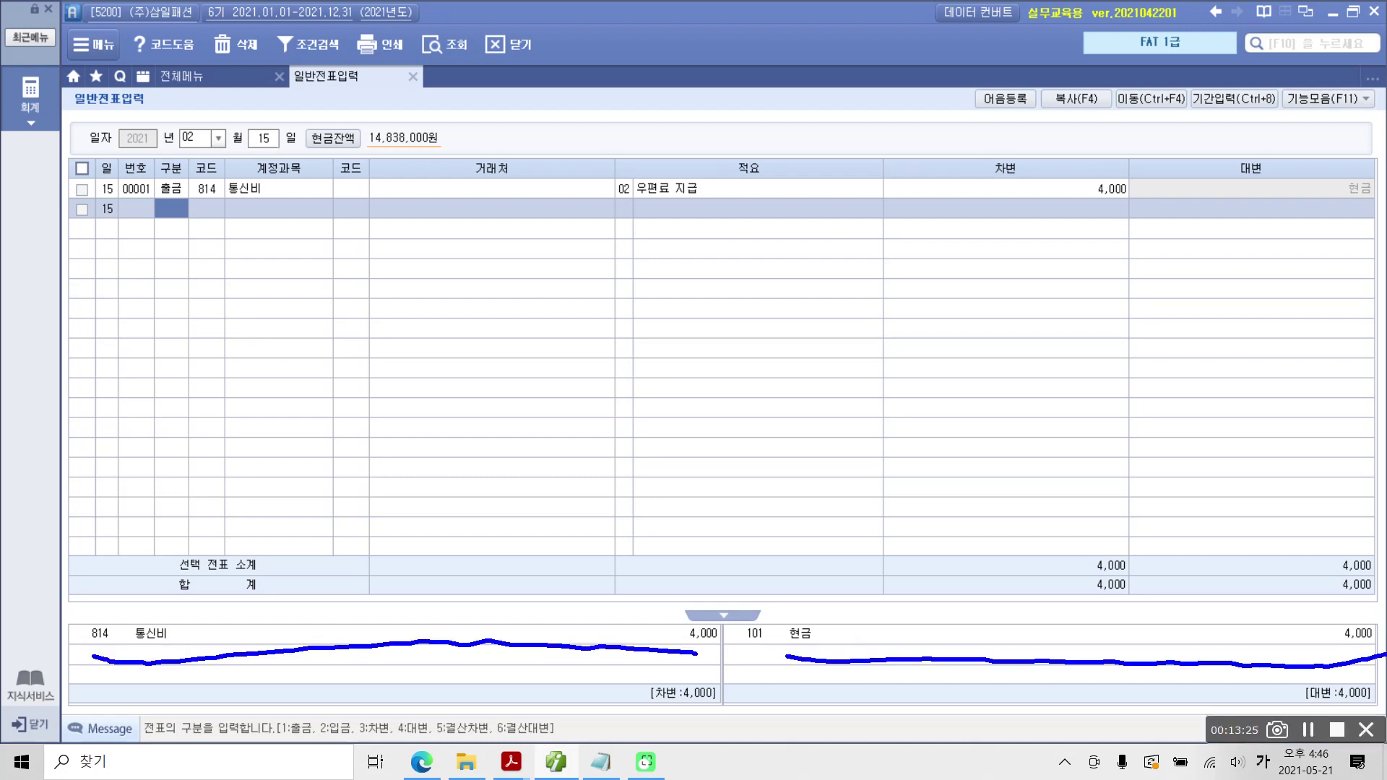
pyautogui.press('Hangul')
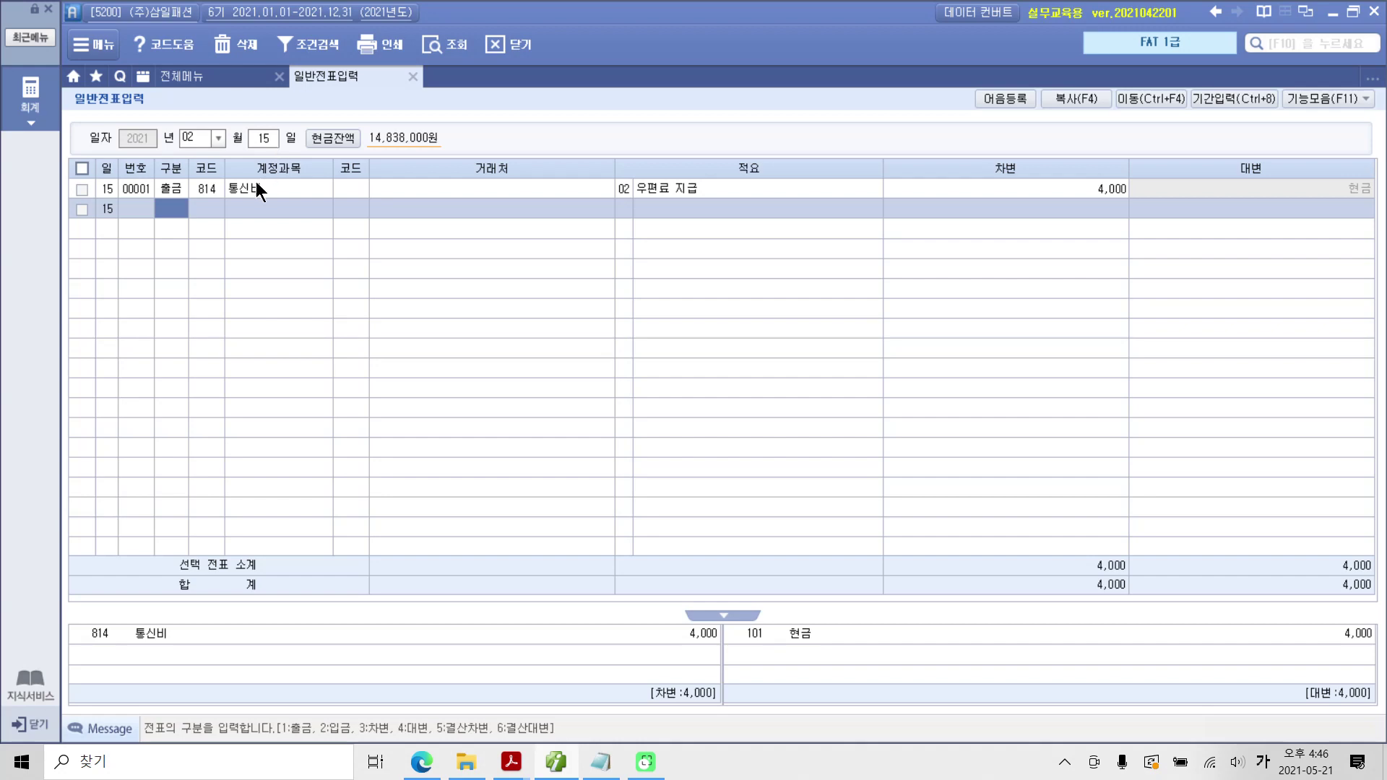
# Switch to the 03 3부2장(163~182) PDF, go to exercise 3 토지 취득세 납부서, and circle its title and the total tax amount
pyautogui.click(512, 761)
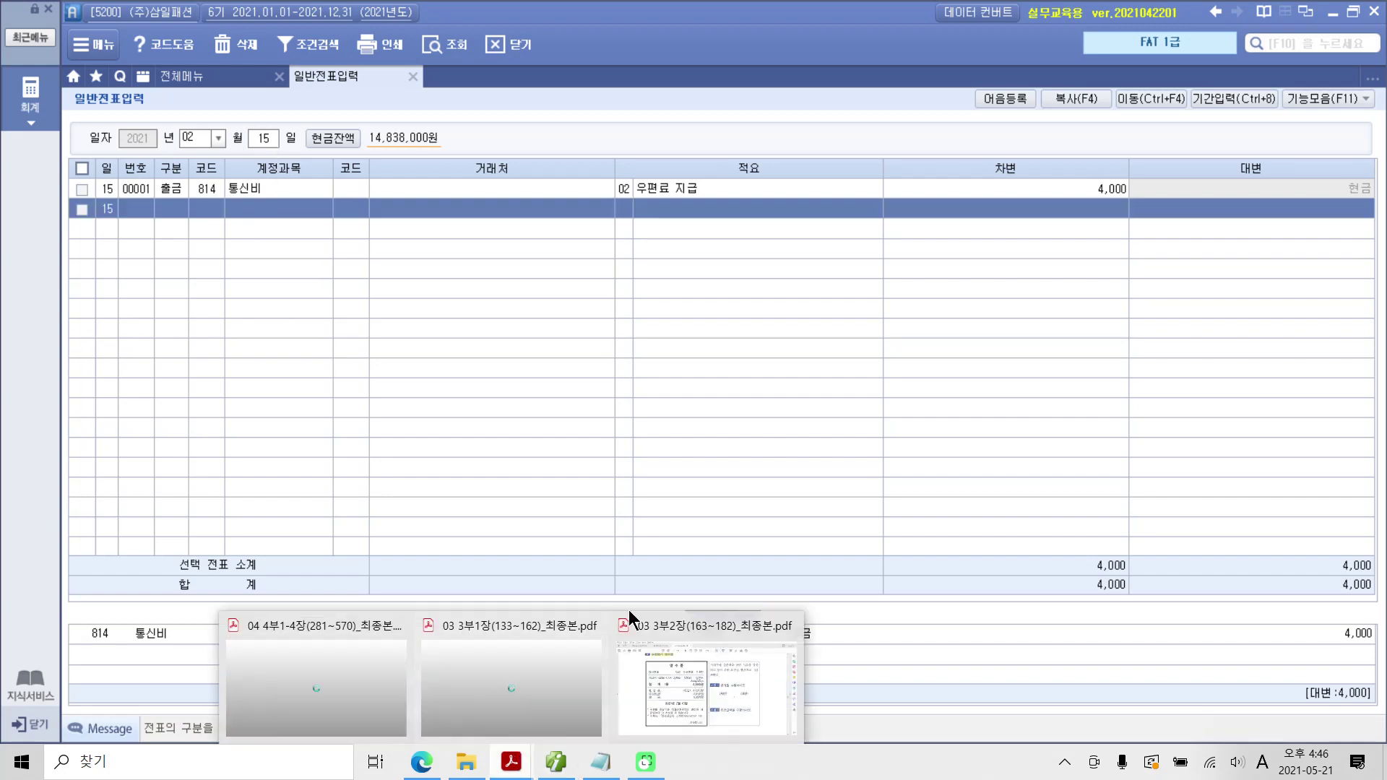
pyautogui.click(676, 682)
pyautogui.scroll(-10, 677, 605)
pyautogui.scroll(-6, 677, 605)
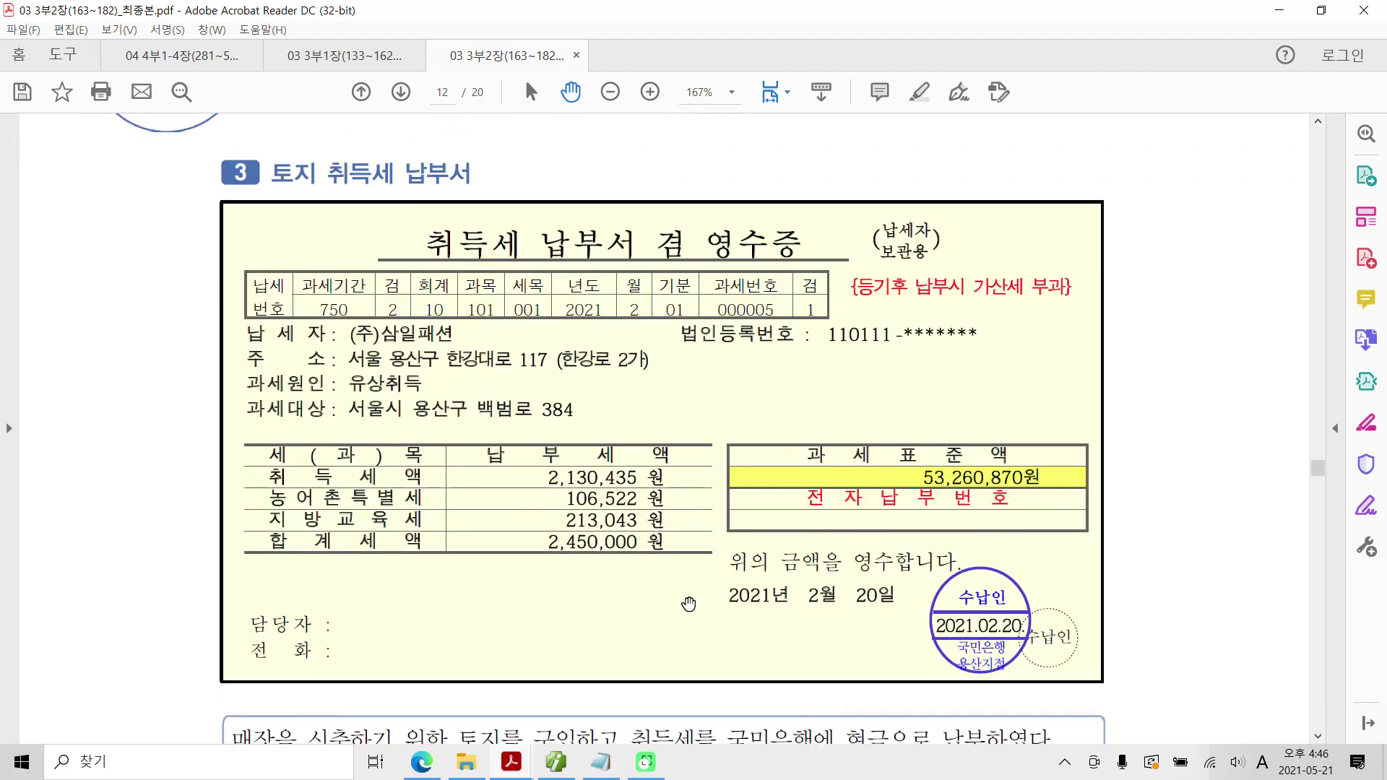
pyautogui.moveTo(379, 201)
pyautogui.mouseDown()
pyautogui.moveTo(332, 103)
pyautogui.moveTo(382, 204)
pyautogui.mouseUp()
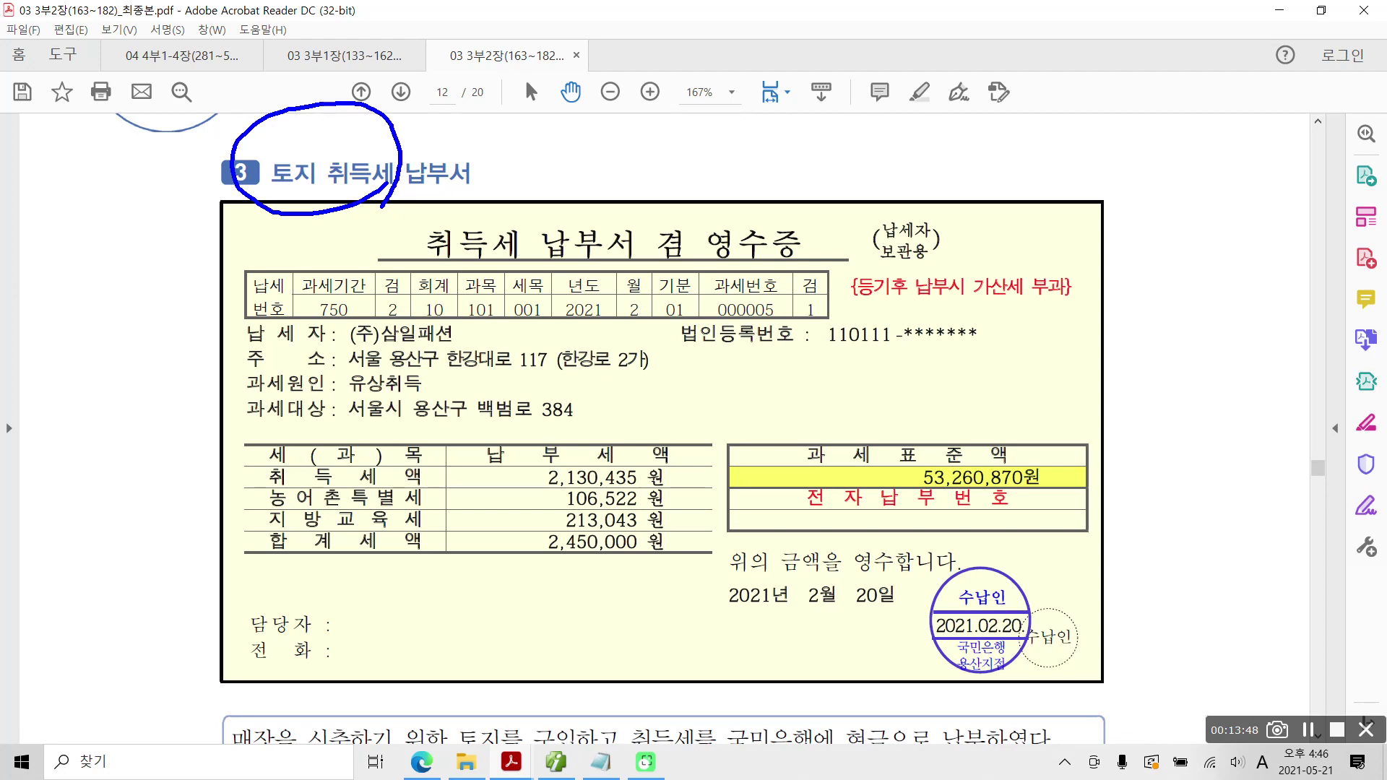
pyautogui.moveTo(541, 523)
pyautogui.mouseDown()
pyautogui.moveTo(509, 578)
pyautogui.moveTo(692, 551)
pyautogui.moveTo(537, 529)
pyautogui.mouseUp()
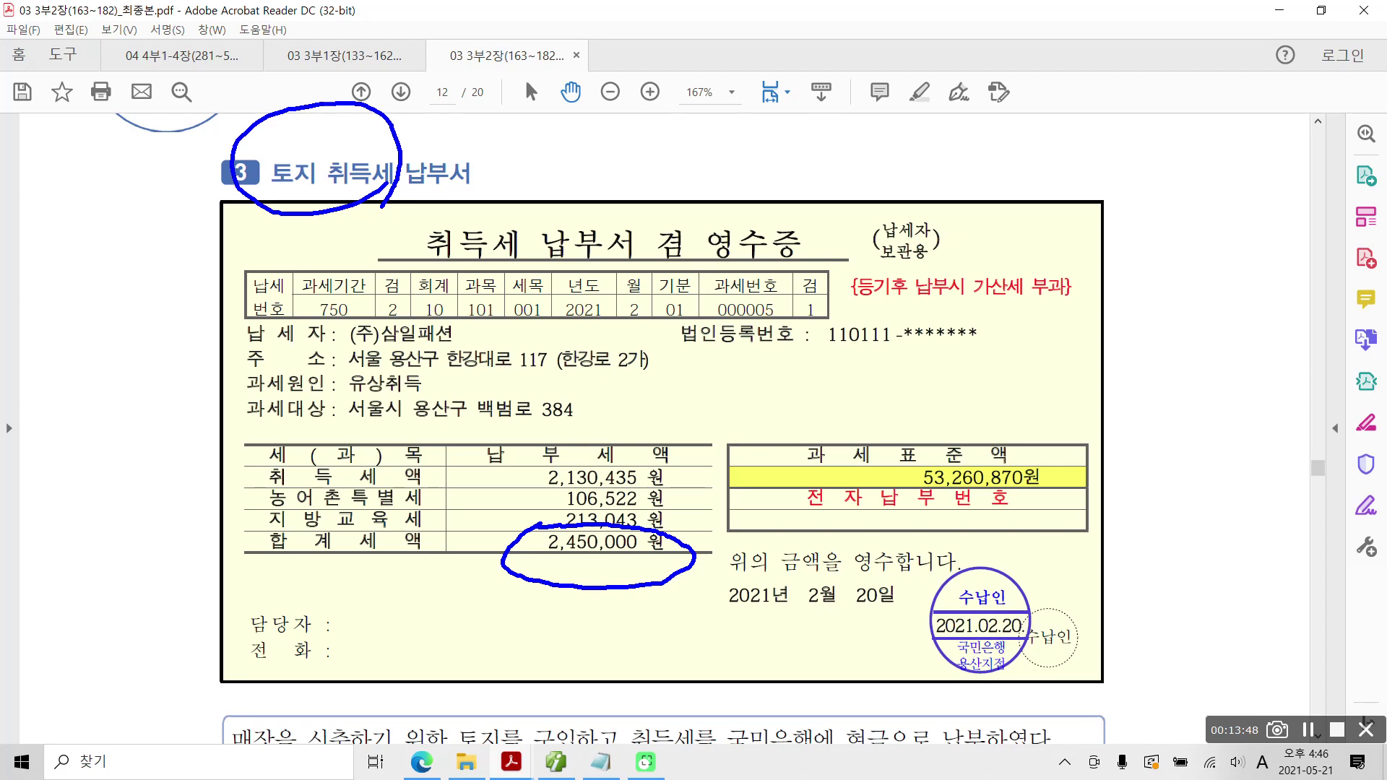
# Circle 토지 in the exercise title, handwrite 자산 above the tax receipt, and clear the markings
pyautogui.moveTo(310, 211)
pyautogui.mouseDown()
pyautogui.moveTo(229, 140)
pyautogui.moveTo(238, 210)
pyautogui.mouseUp()
pyautogui.moveTo(260, 117); pyautogui.dragTo(269, 250)
pyautogui.moveTo(553, 152)
pyautogui.mouseDown()
pyautogui.moveTo(592, 145)
pyautogui.moveTo(562, 196)
pyautogui.mouseUp()
pyautogui.moveTo(581, 177); pyautogui.dragTo(607, 197)
pyautogui.moveTo(614, 120)
pyautogui.mouseDown()
pyautogui.moveTo(613, 232)
pyautogui.moveTo(674, 142)
pyautogui.moveTo(691, 187)
pyautogui.mouseUp()
pyautogui.moveTo(705, 123); pyautogui.dragTo(708, 205)
pyautogui.moveTo(709, 157); pyautogui.dragTo(737, 156)
pyautogui.moveTo(673, 192); pyautogui.dragTo(728, 214)
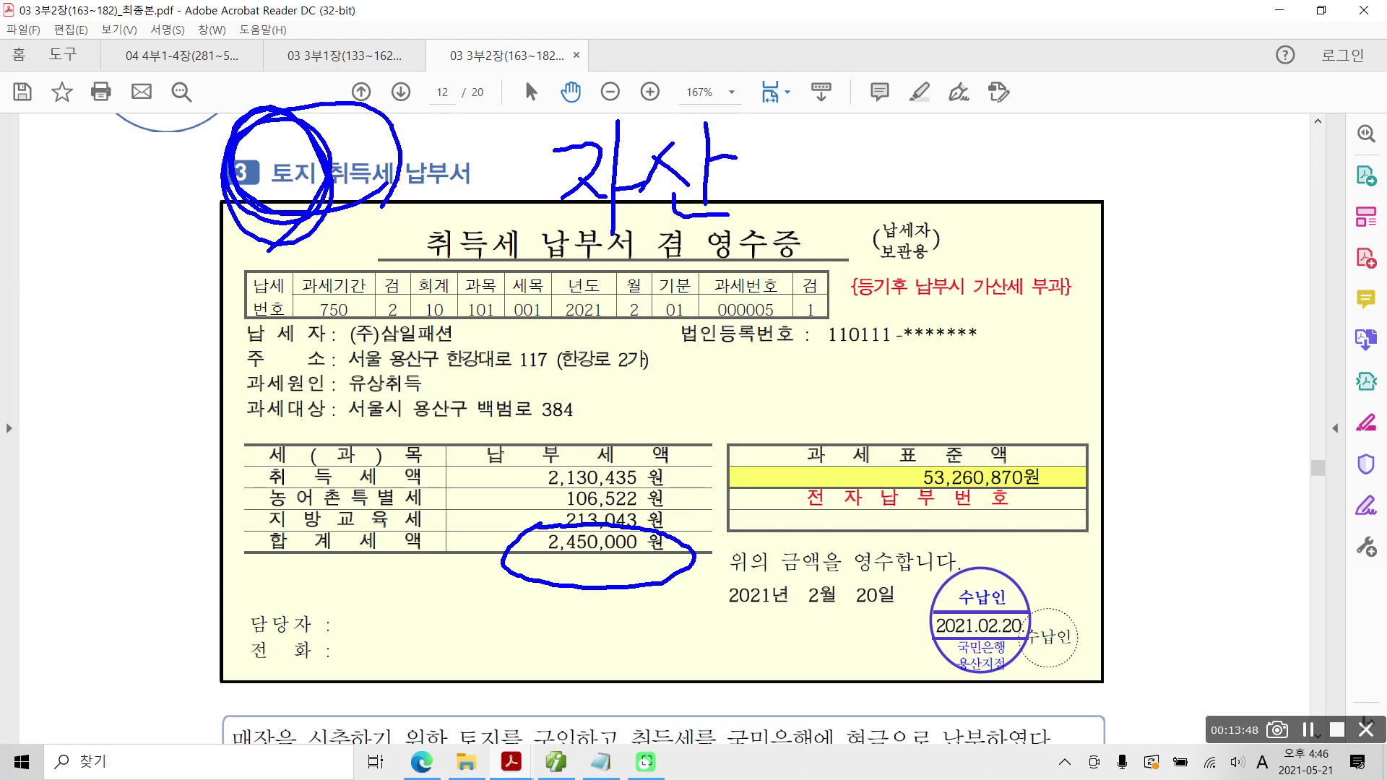
pyautogui.moveTo(389, 226)
pyautogui.mouseDown()
pyautogui.moveTo(310, 217)
pyautogui.moveTo(598, 129)
pyautogui.mouseUp()
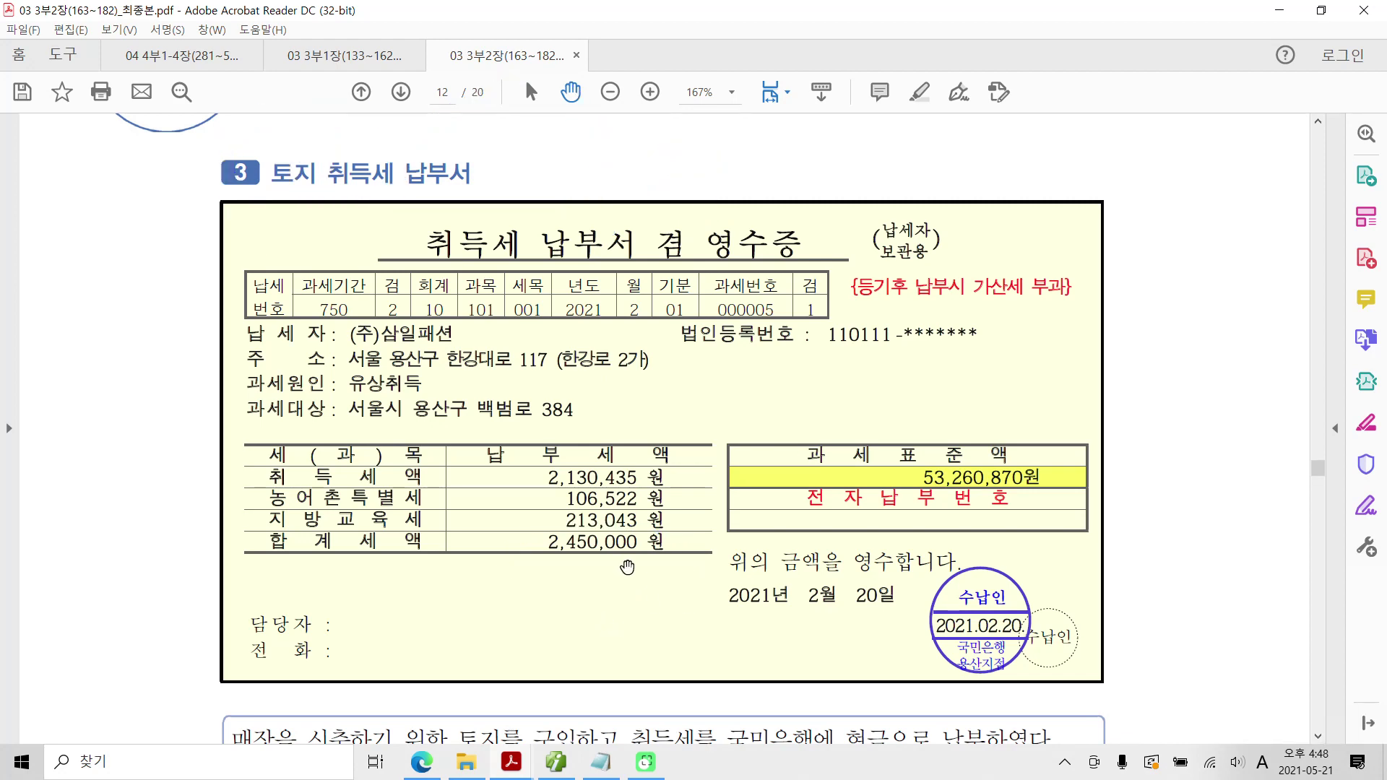
# Underline the transaction description below the 취득세 receipt, mark the cash payment wording, and clear the markings
pyautogui.scroll(-3, 624, 567)
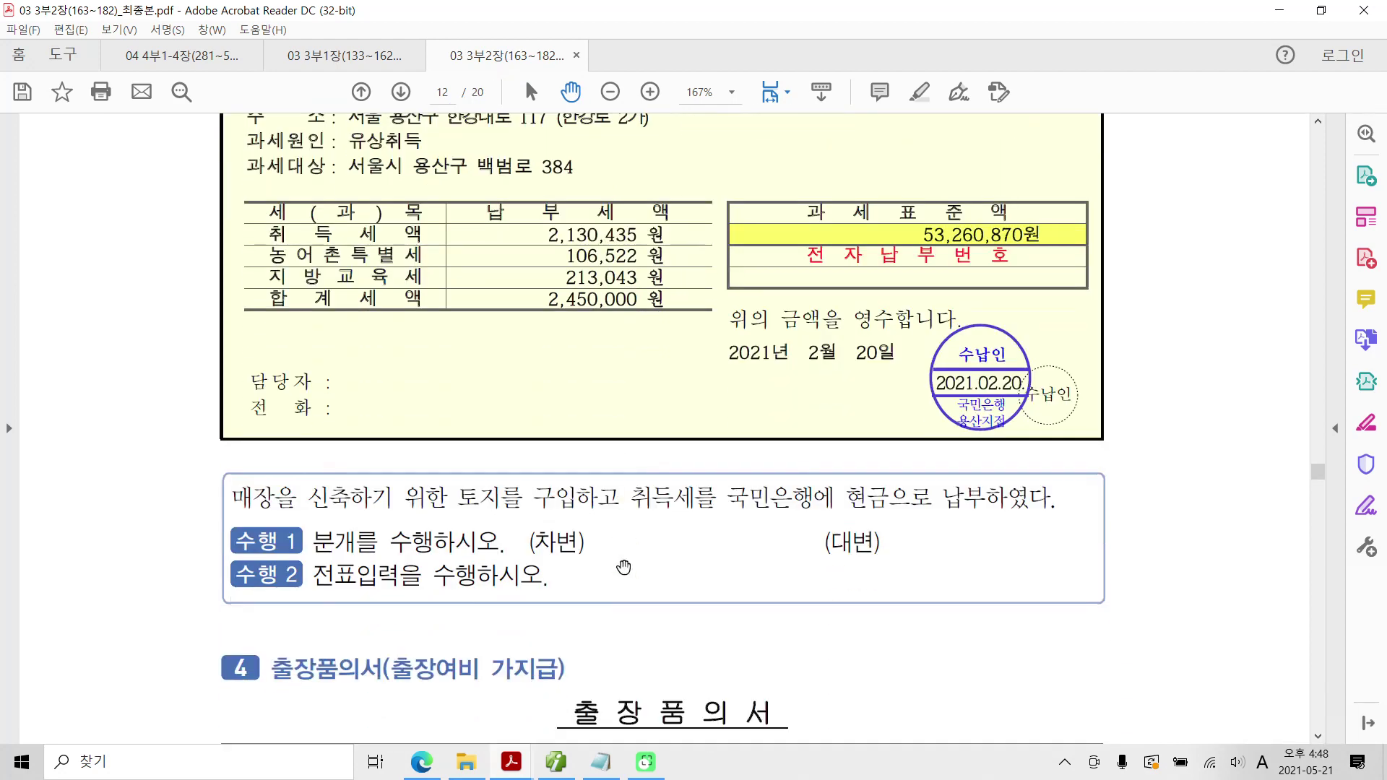
pyautogui.scroll(-1, 623, 567)
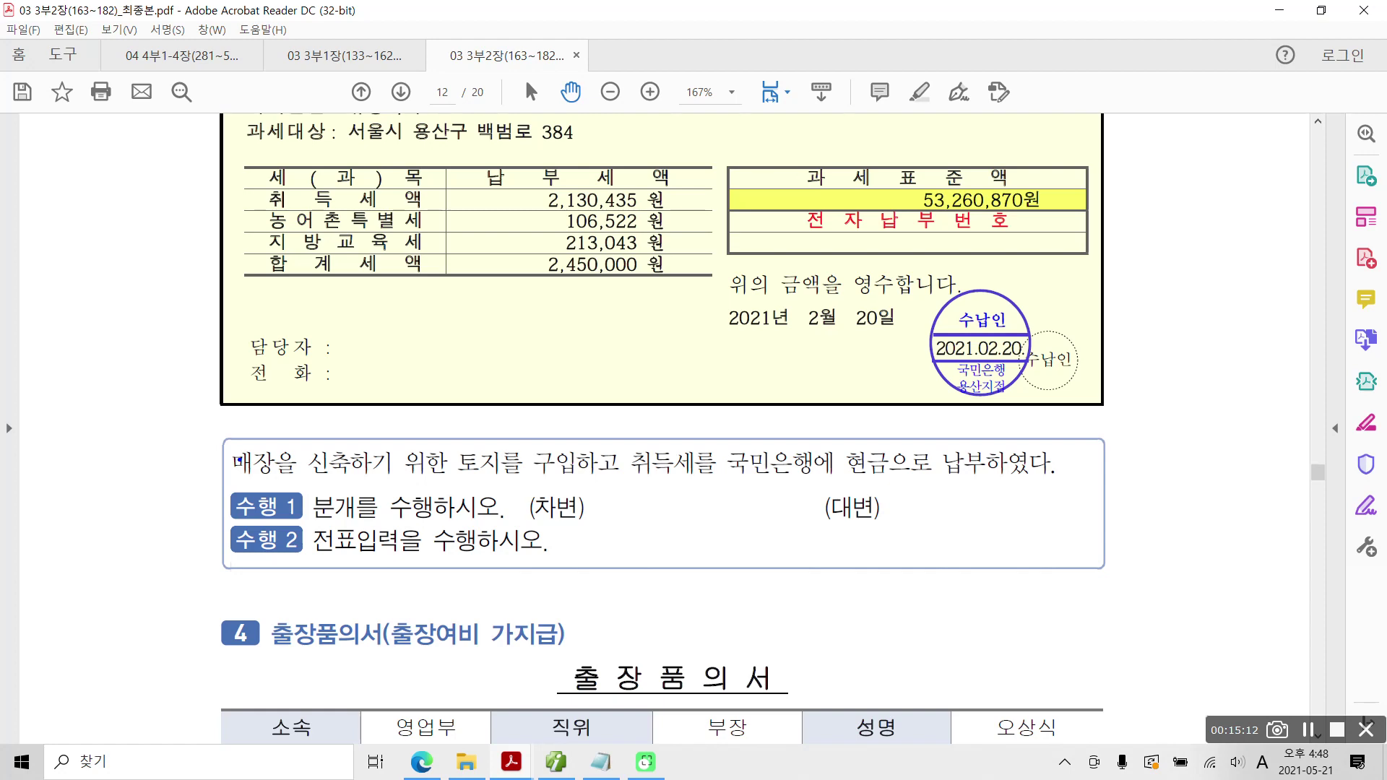
pyautogui.moveTo(238, 478); pyautogui.dragTo(988, 479)
pyautogui.moveTo(831, 477)
pyautogui.mouseDown()
pyautogui.moveTo(869, 441)
pyautogui.moveTo(891, 469)
pyautogui.mouseUp()
pyautogui.moveTo(523, 486)
pyautogui.mouseDown()
pyautogui.moveTo(771, 536)
pyautogui.moveTo(1220, 506)
pyautogui.mouseUp()
pyautogui.press('Escape')
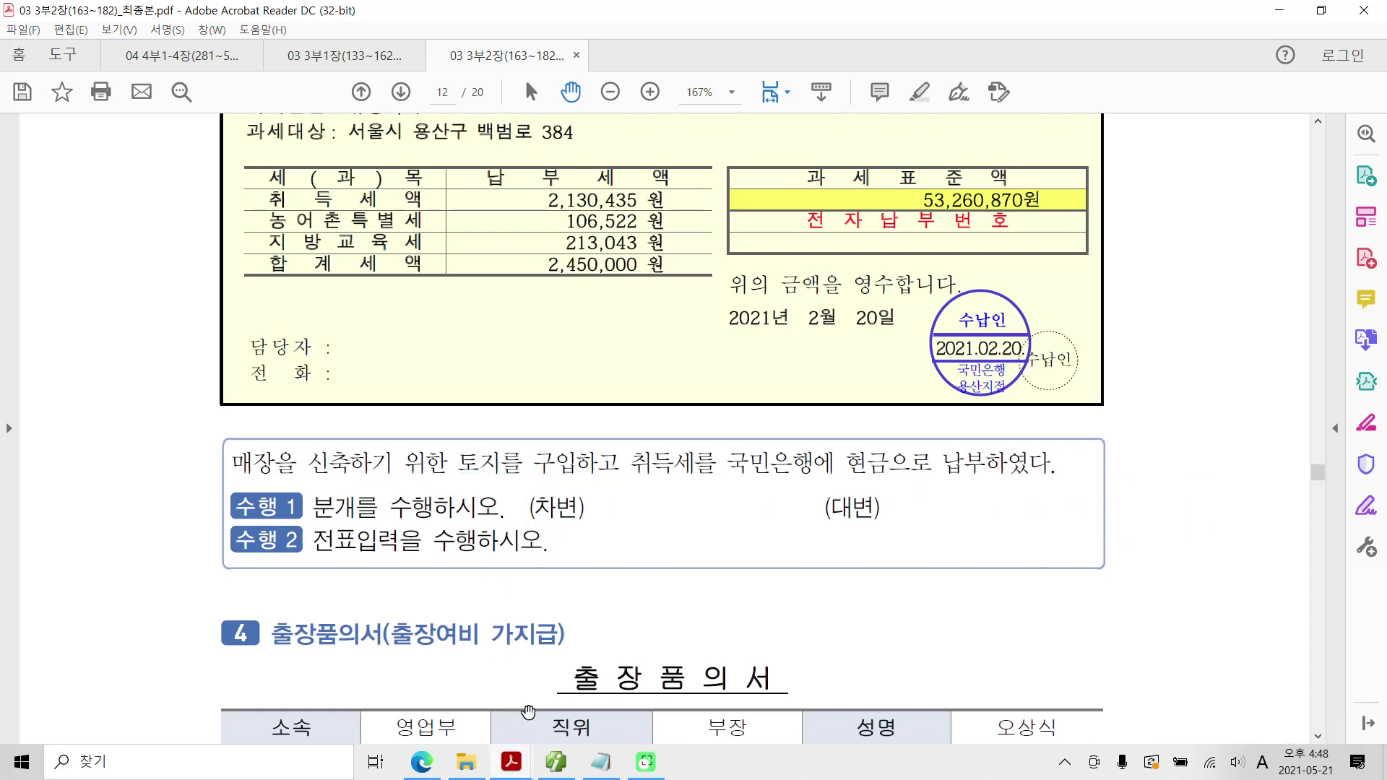
# Switch to Notepad and add the journal entry "차)토지 2,450,000" and "대)현금 2,450,000" below the 통신비 entry
pyautogui.click(604, 764)
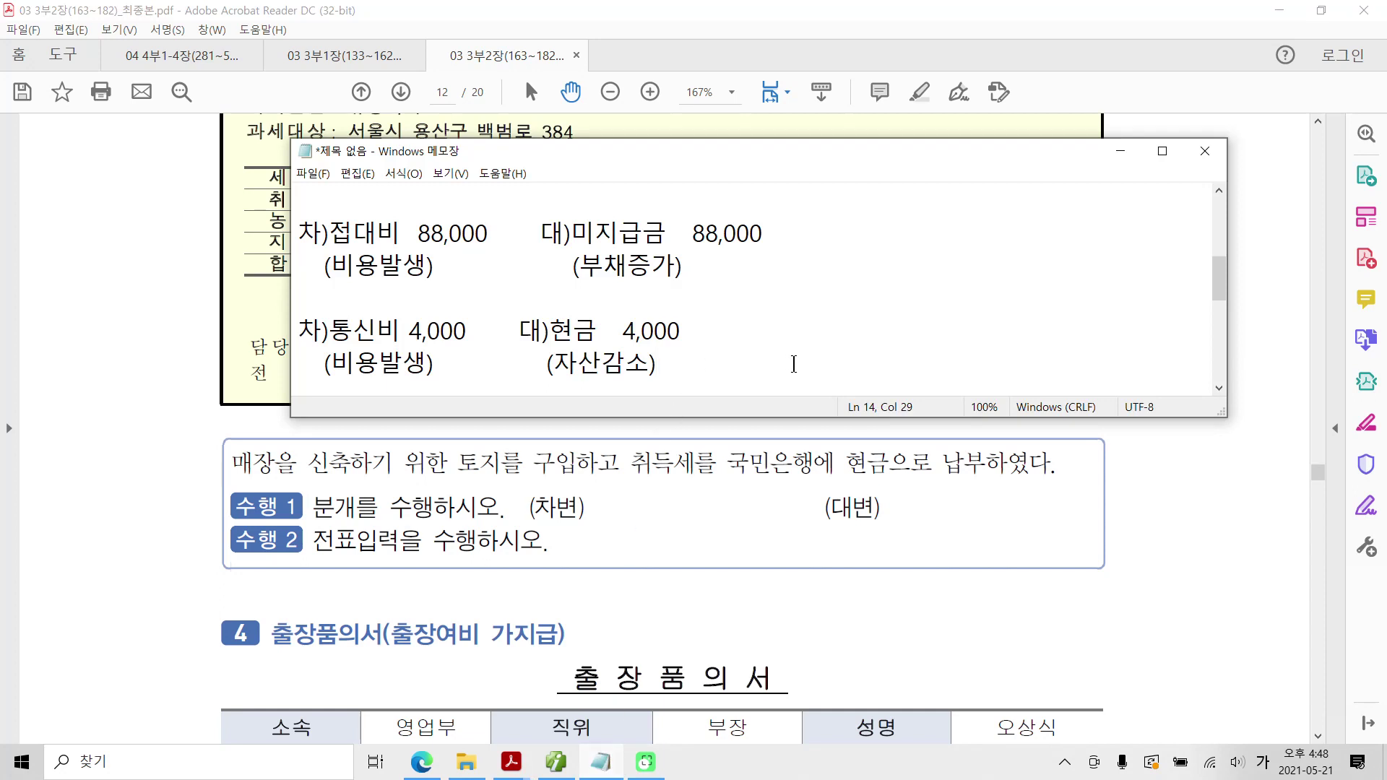
pyautogui.press('Return')
pyautogui.press('Return')
pyautogui.write('차')
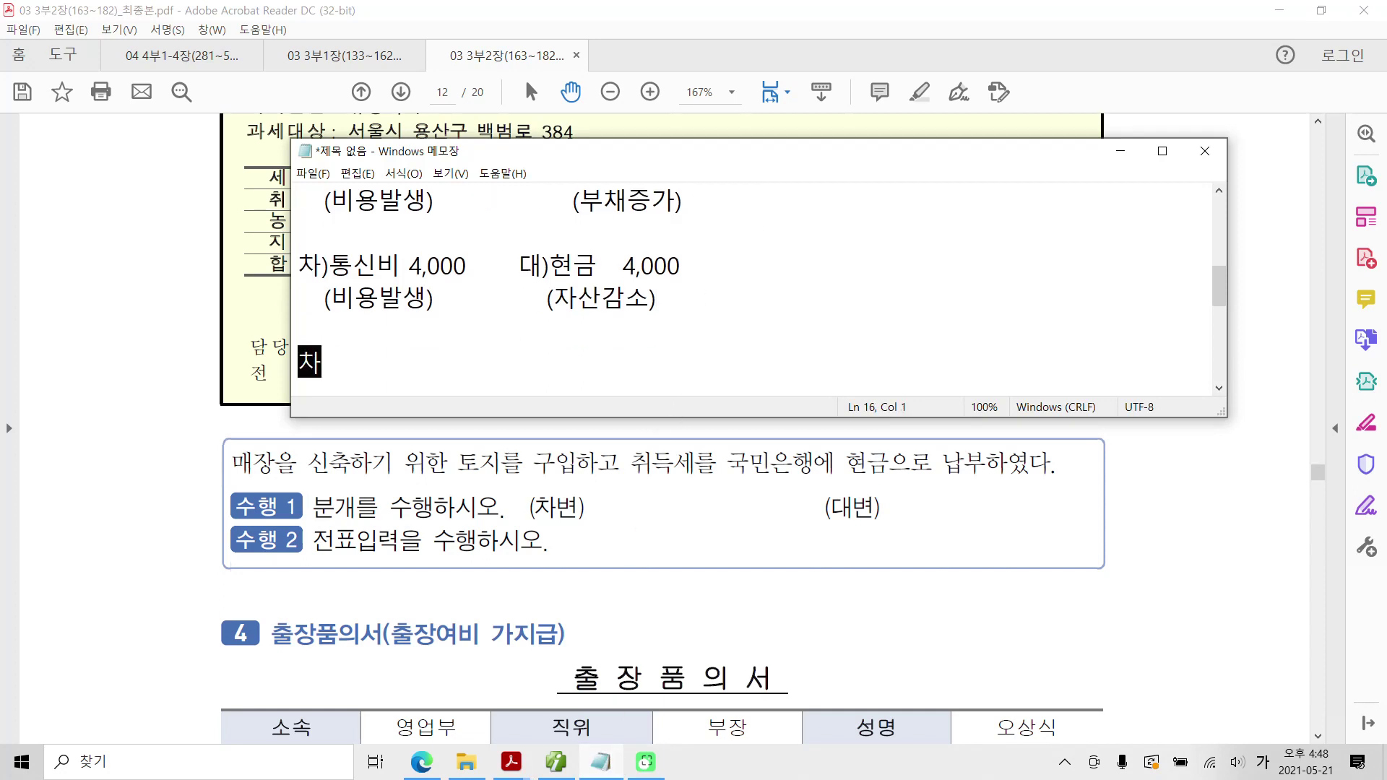
pyautogui.write(')토지')
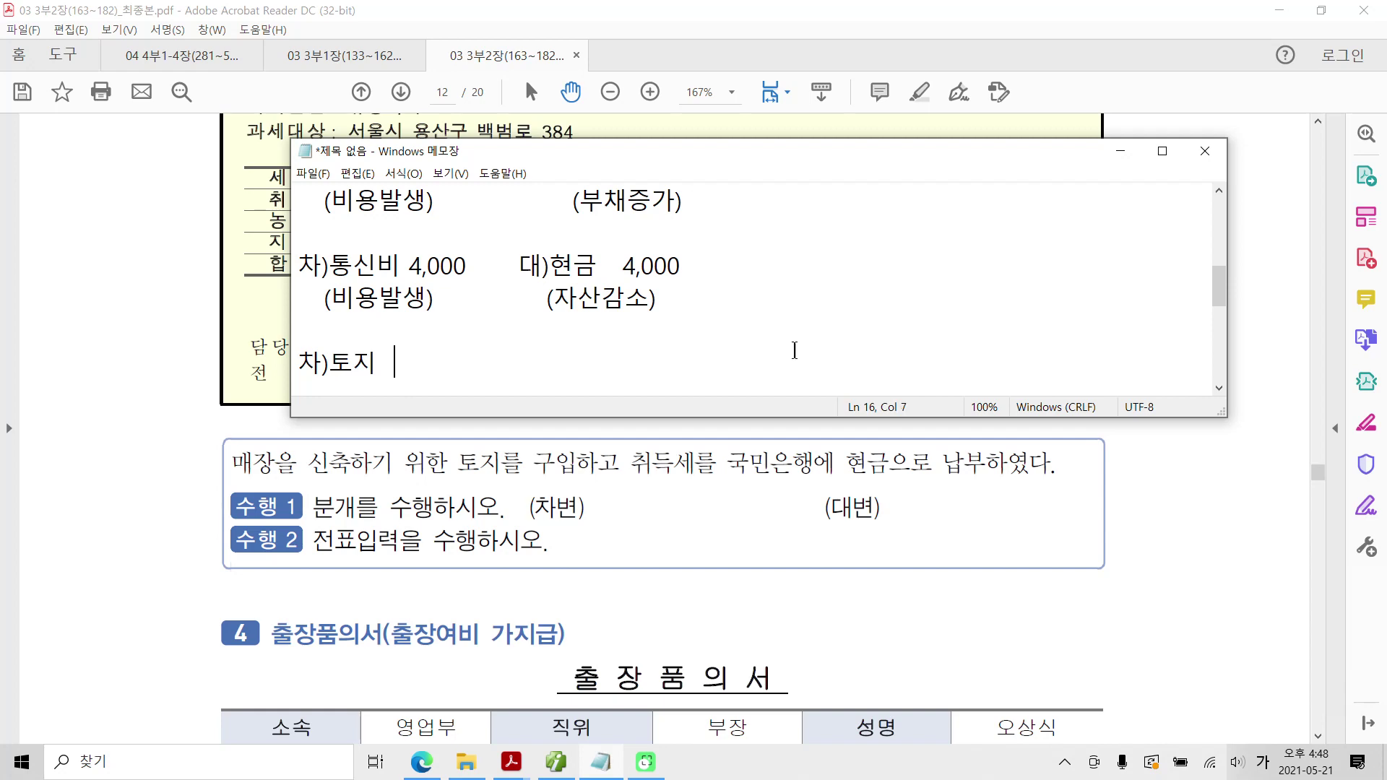
pyautogui.moveTo(731, 146)
pyautogui.mouseDown()
pyautogui.moveTo(662, 354)
pyautogui.moveTo(712, 163)
pyautogui.mouseUp()
pyautogui.write('2')
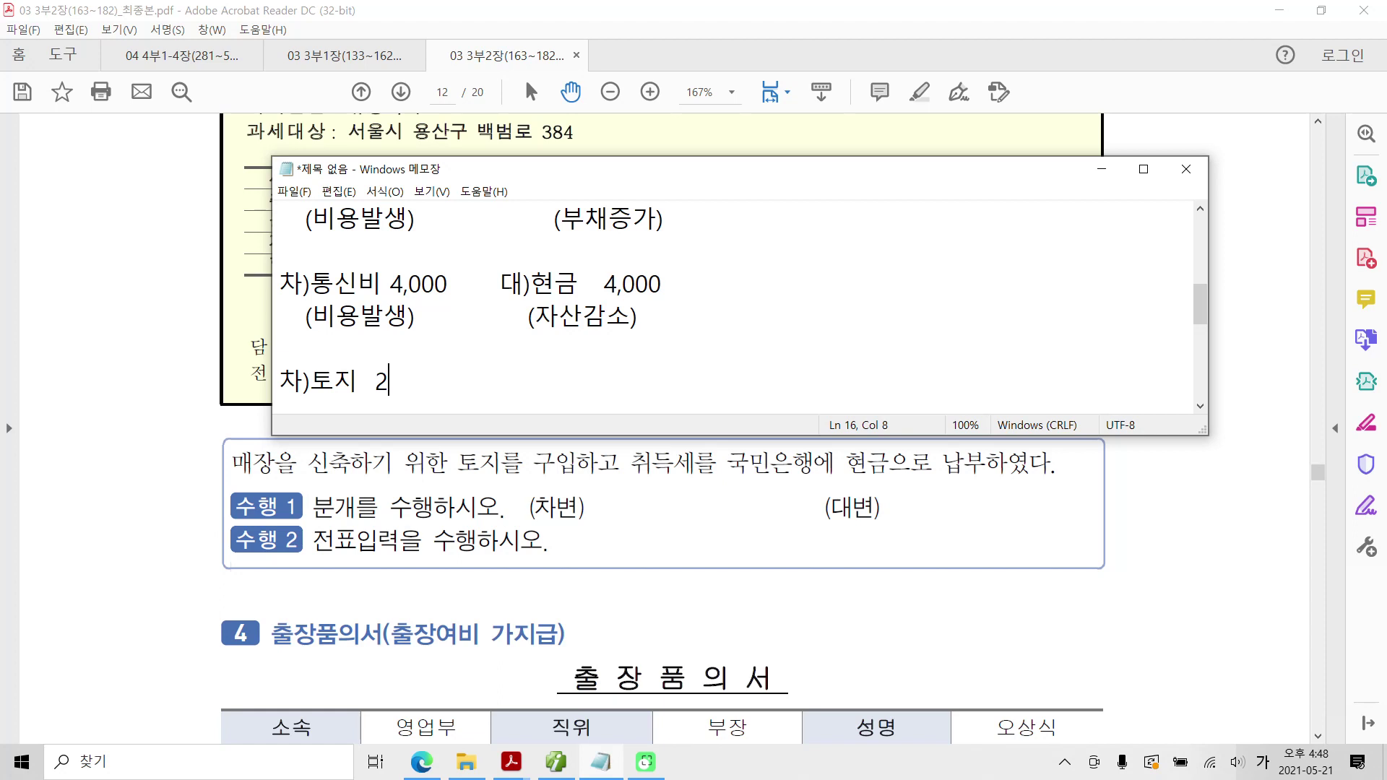
pyautogui.write(',450,000    대)현')
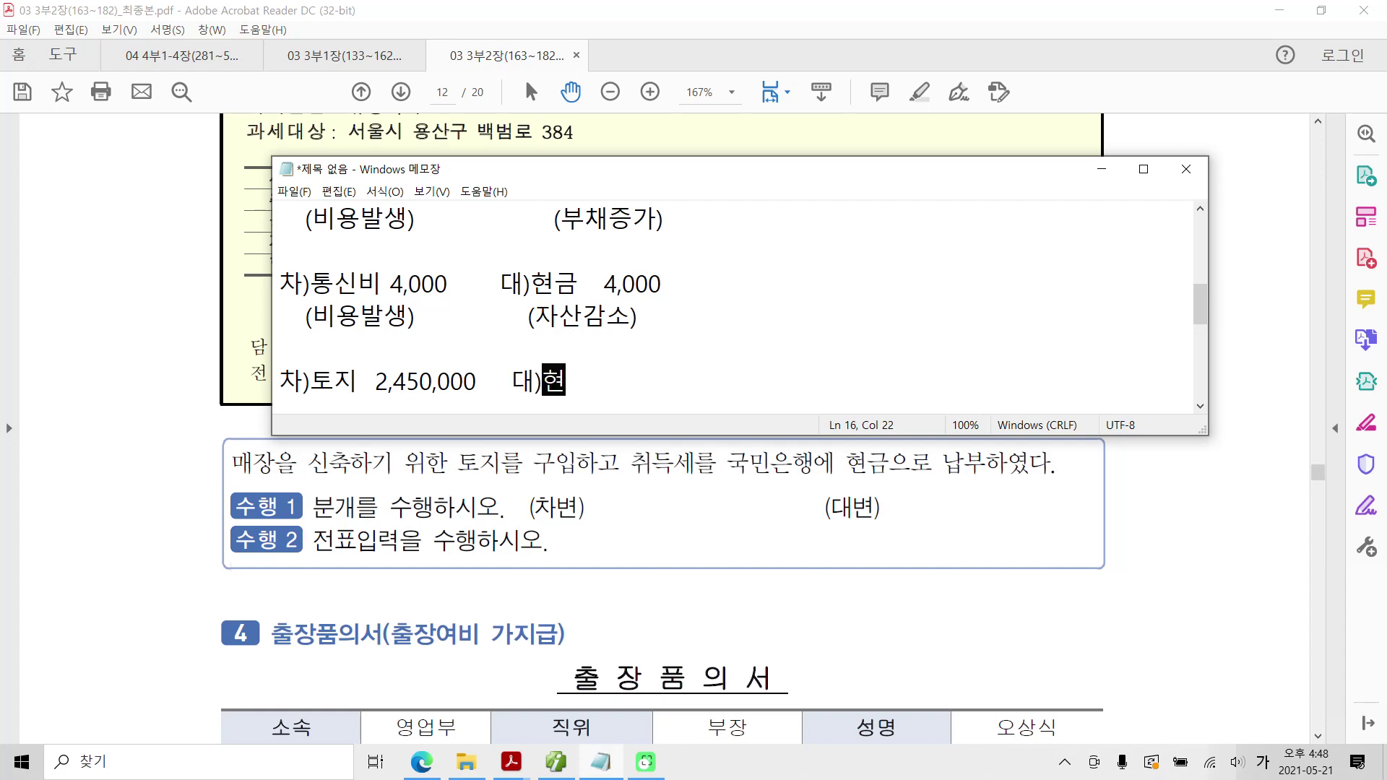
pyautogui.write('금  2,')
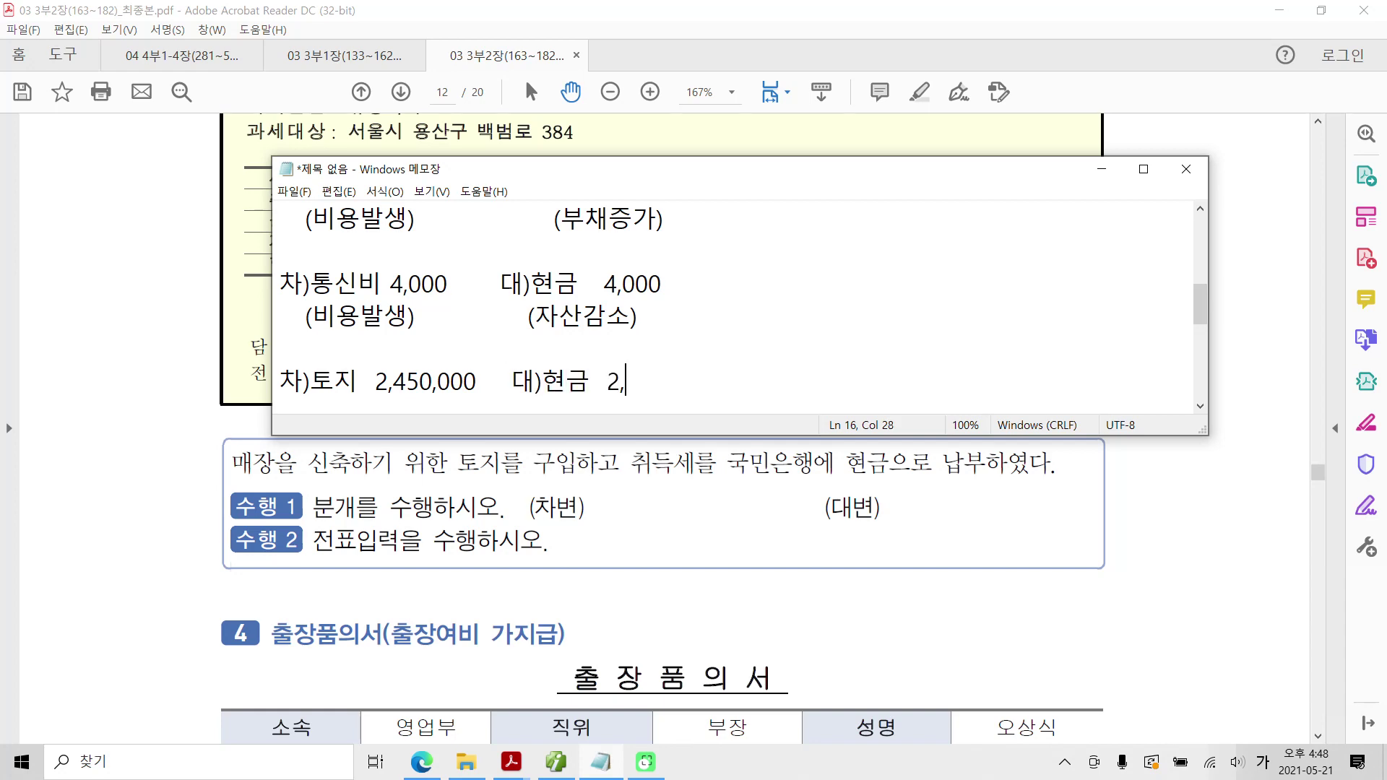
pyautogui.write('450,000')
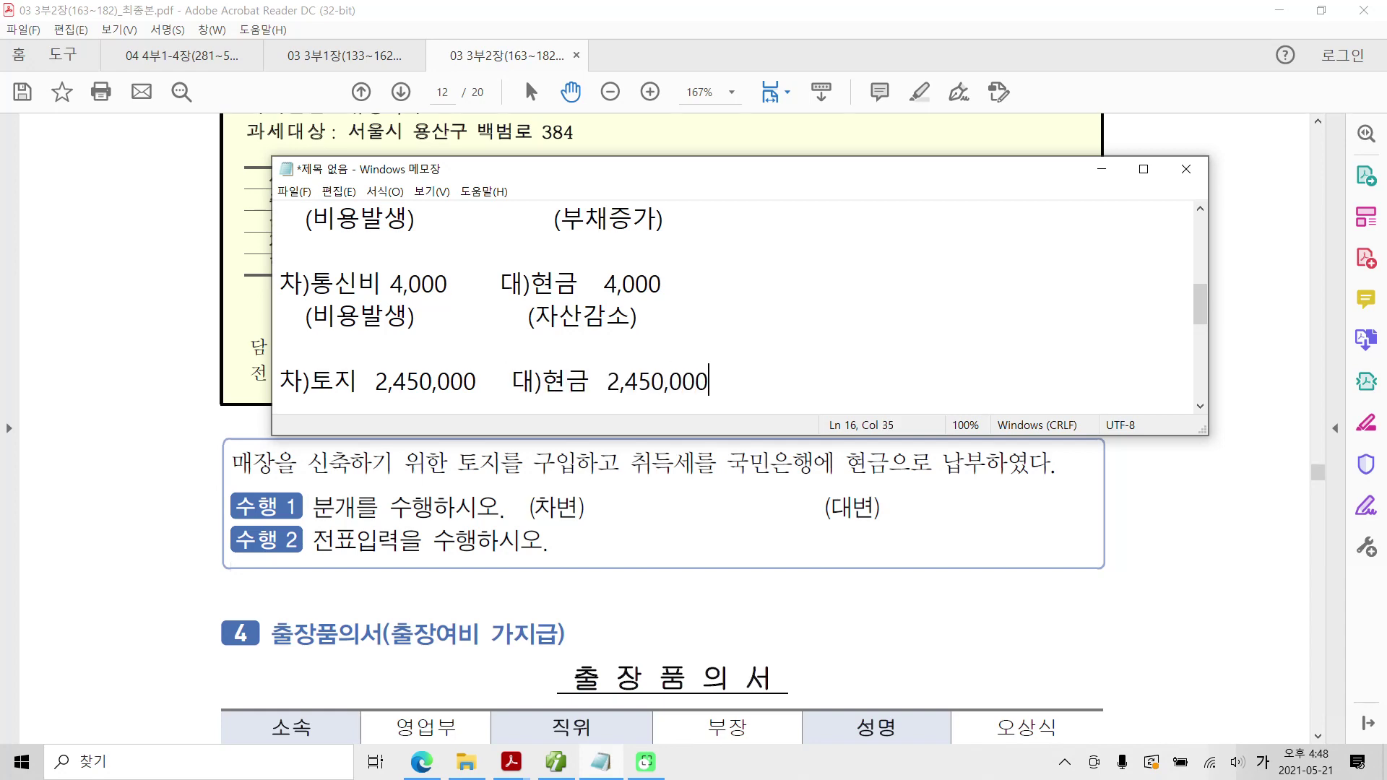
# Note (자산증가) under the 토지 debit and (자산감소) under the 현금 credit
pyautogui.press('Return')
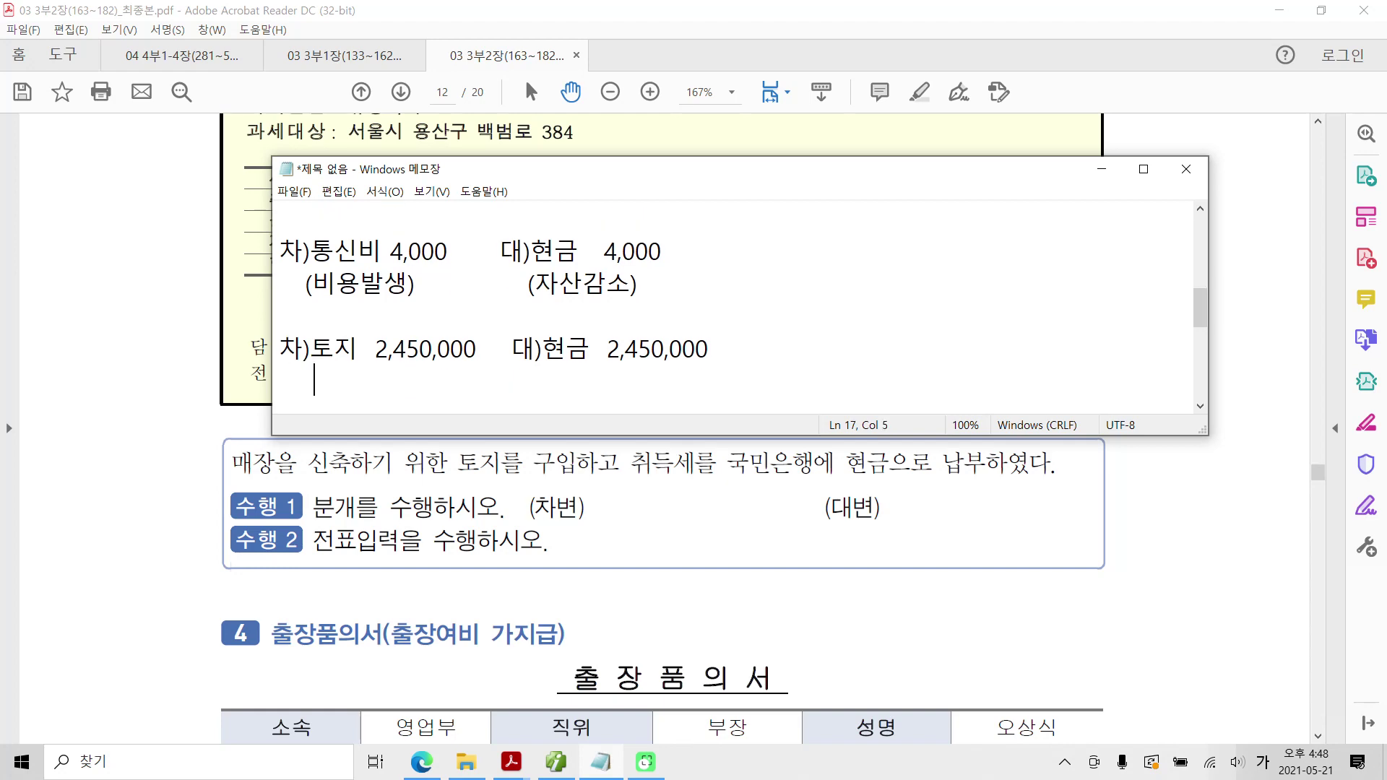
pyautogui.write('(자사')
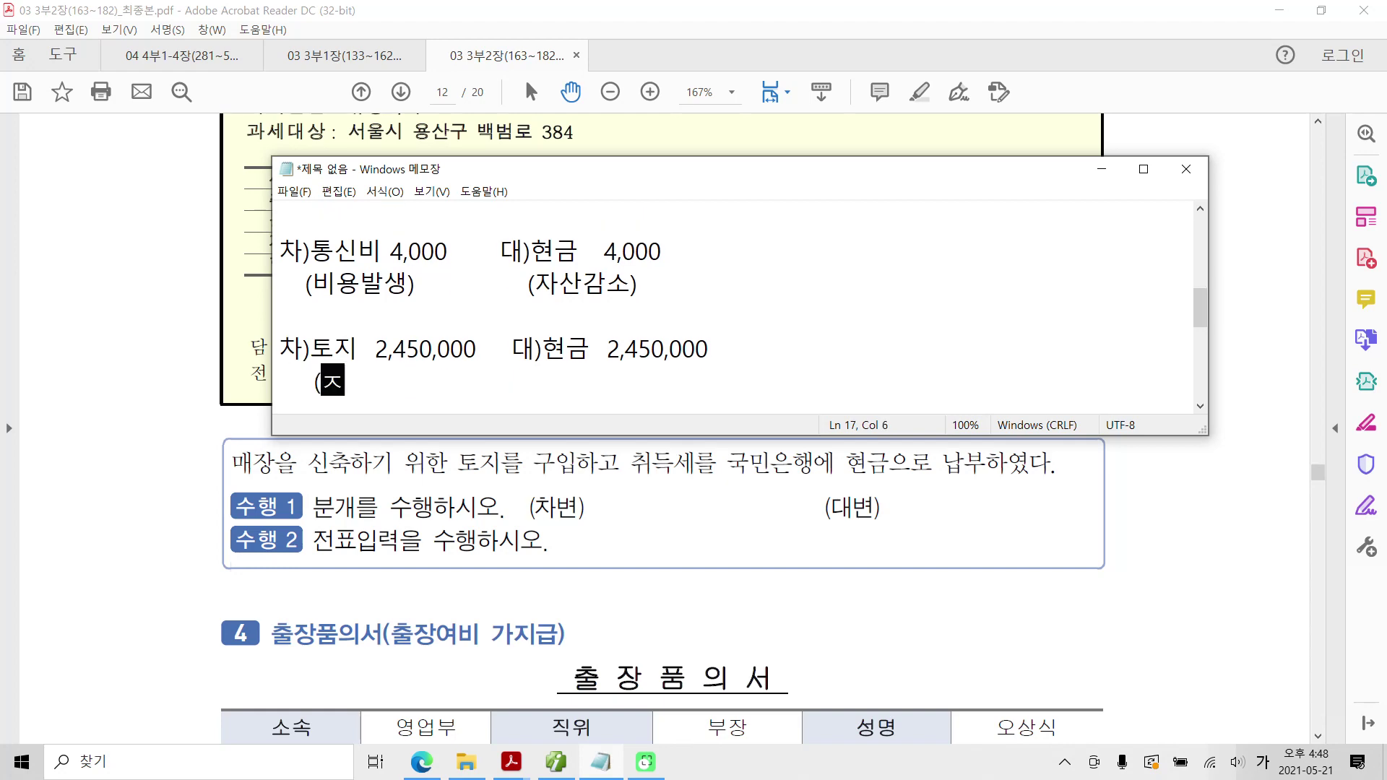
pyautogui.write('산증가)')
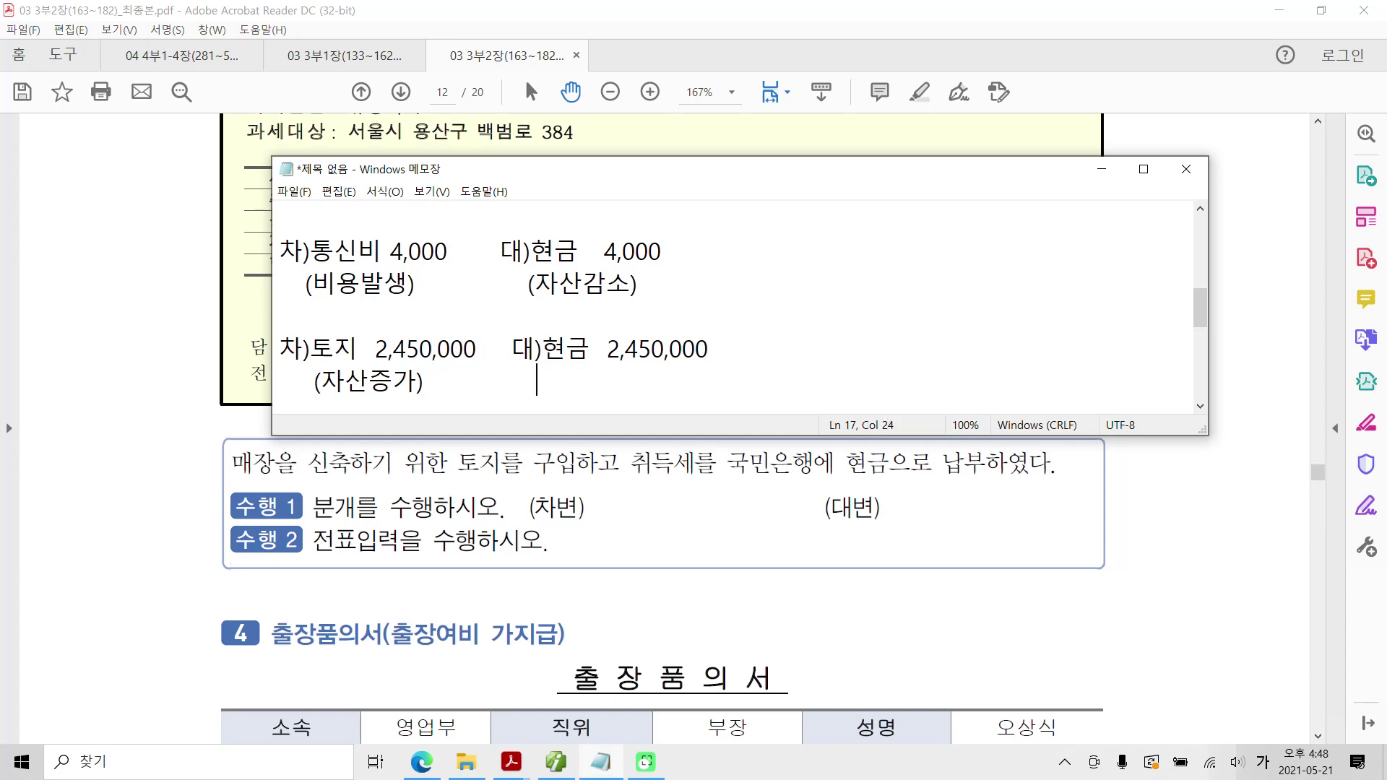
pyautogui.write('              (자산')
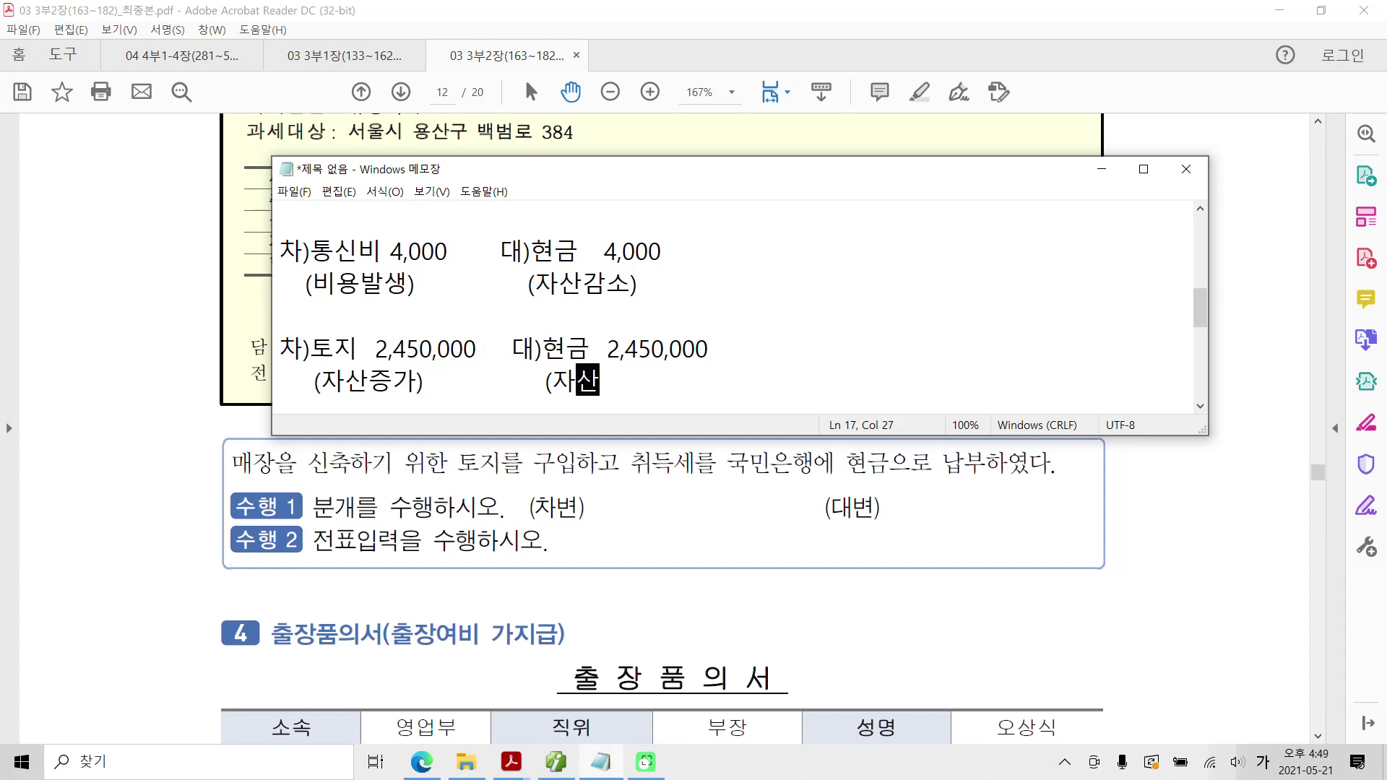
pyautogui.write('가감소)')
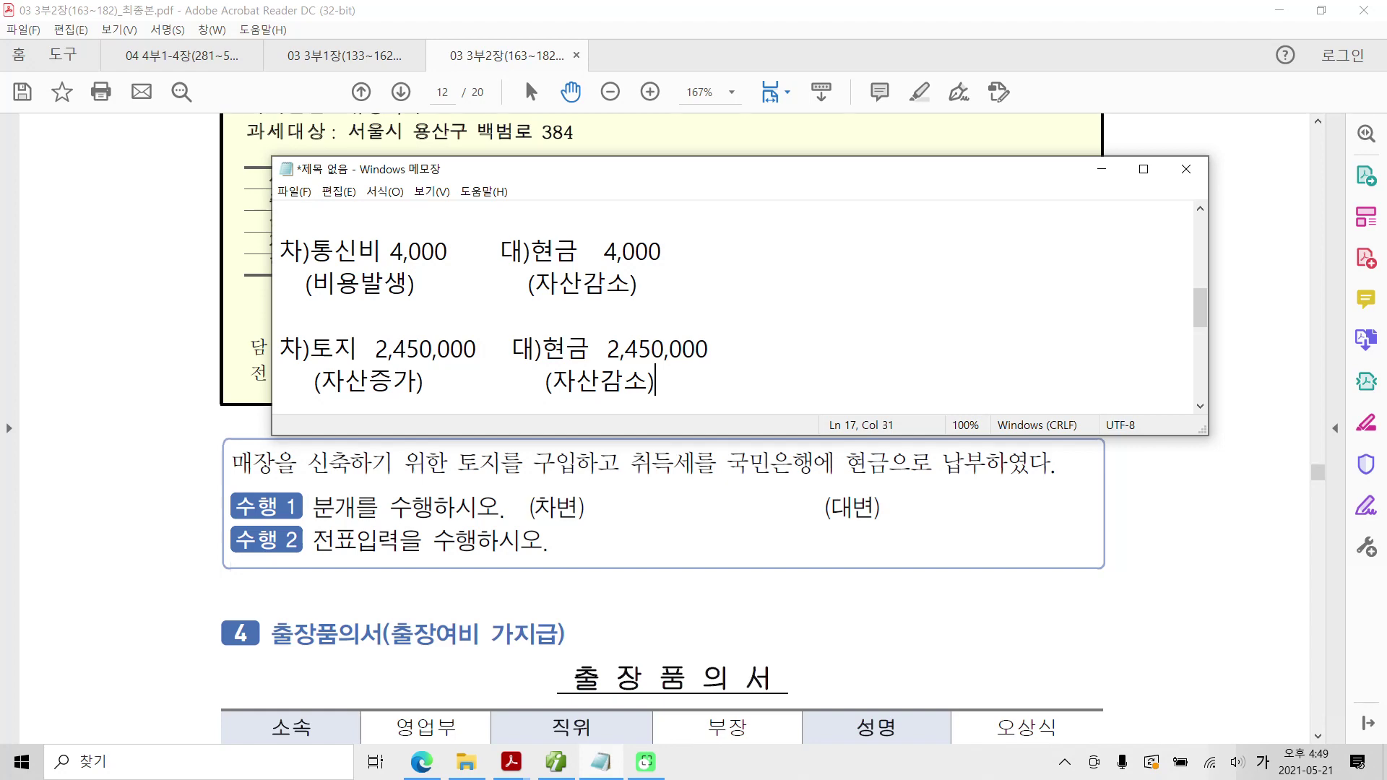
# Return to the exercise PDF, mark the date stamp on the 취득세 receipt, and clear the marking
pyautogui.click(568, 555)
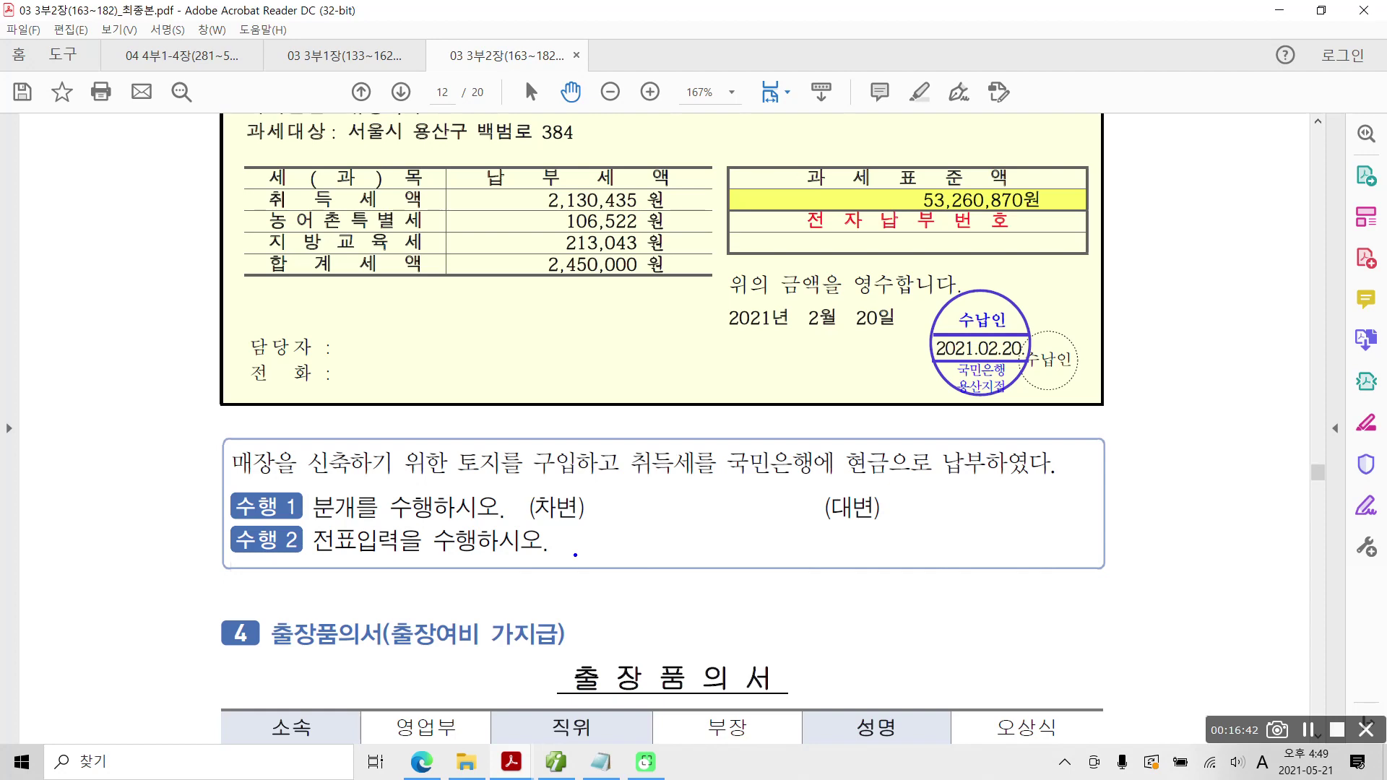
pyautogui.moveTo(1034, 409)
pyautogui.mouseDown()
pyautogui.moveTo(918, 329)
pyautogui.moveTo(1076, 343)
pyautogui.moveTo(912, 318)
pyautogui.moveTo(1041, 423)
pyautogui.moveTo(1004, 425)
pyautogui.mouseUp()
pyautogui.click(1366, 730)
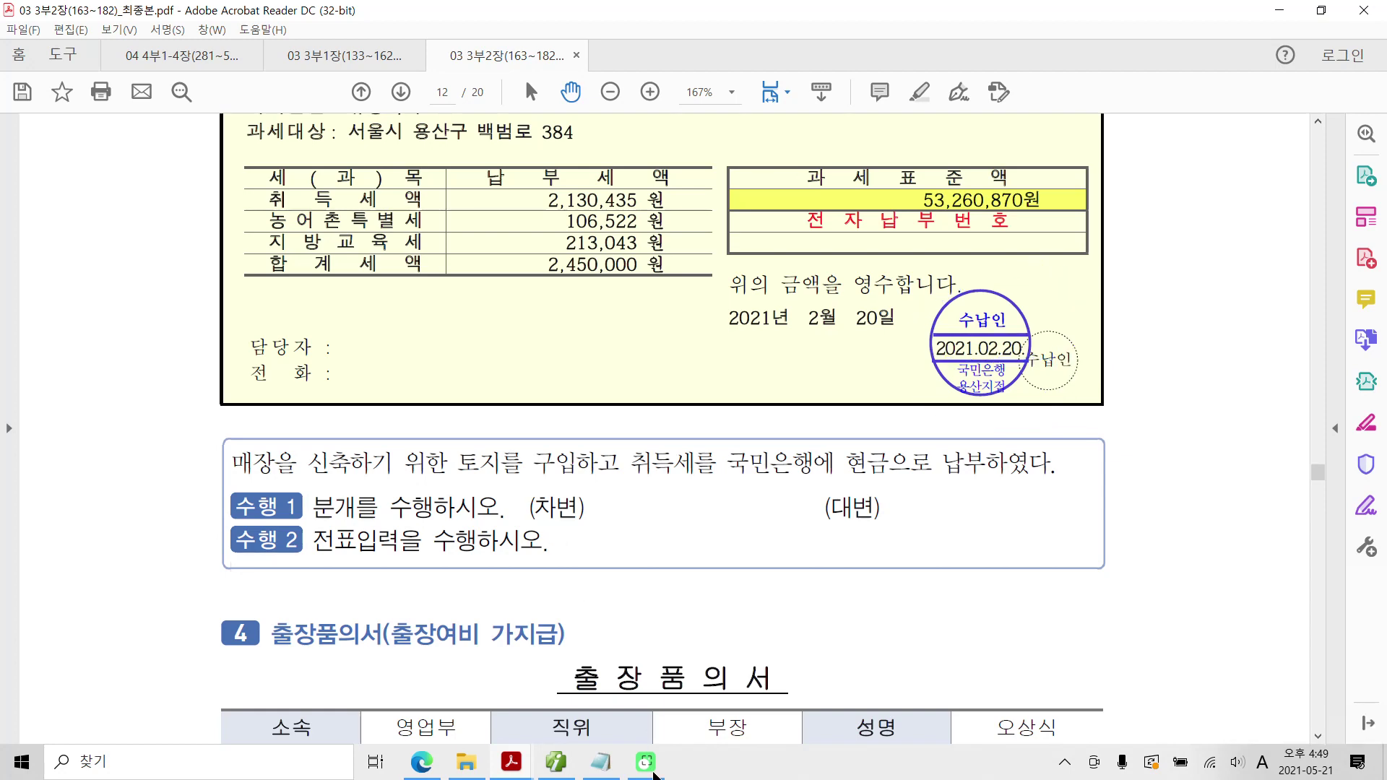
# Switch to the accounting program, set the 일반전표입력 date to February 20, and start a line with 구분 1 출금
pyautogui.click(568, 770)
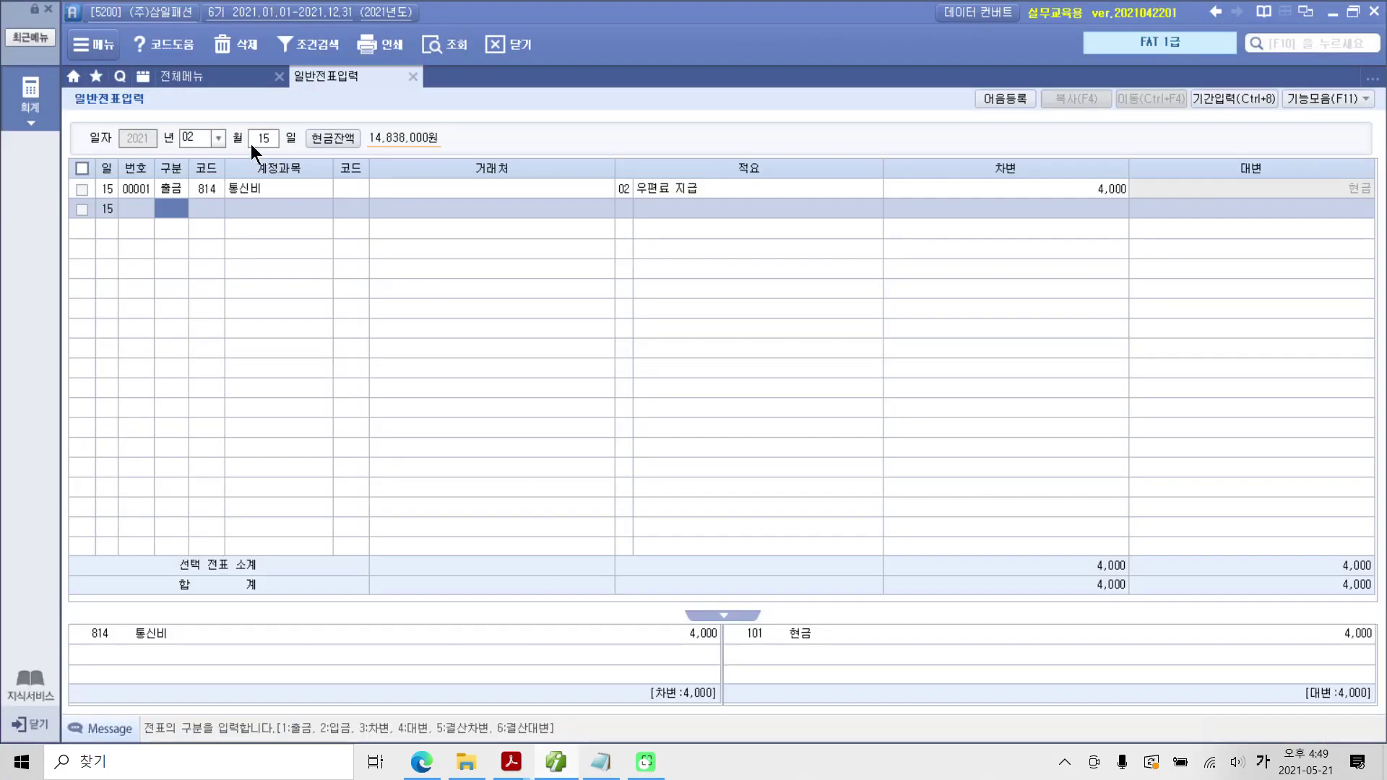
pyautogui.click(254, 142)
pyautogui.write('20')
pyautogui.press('Return')
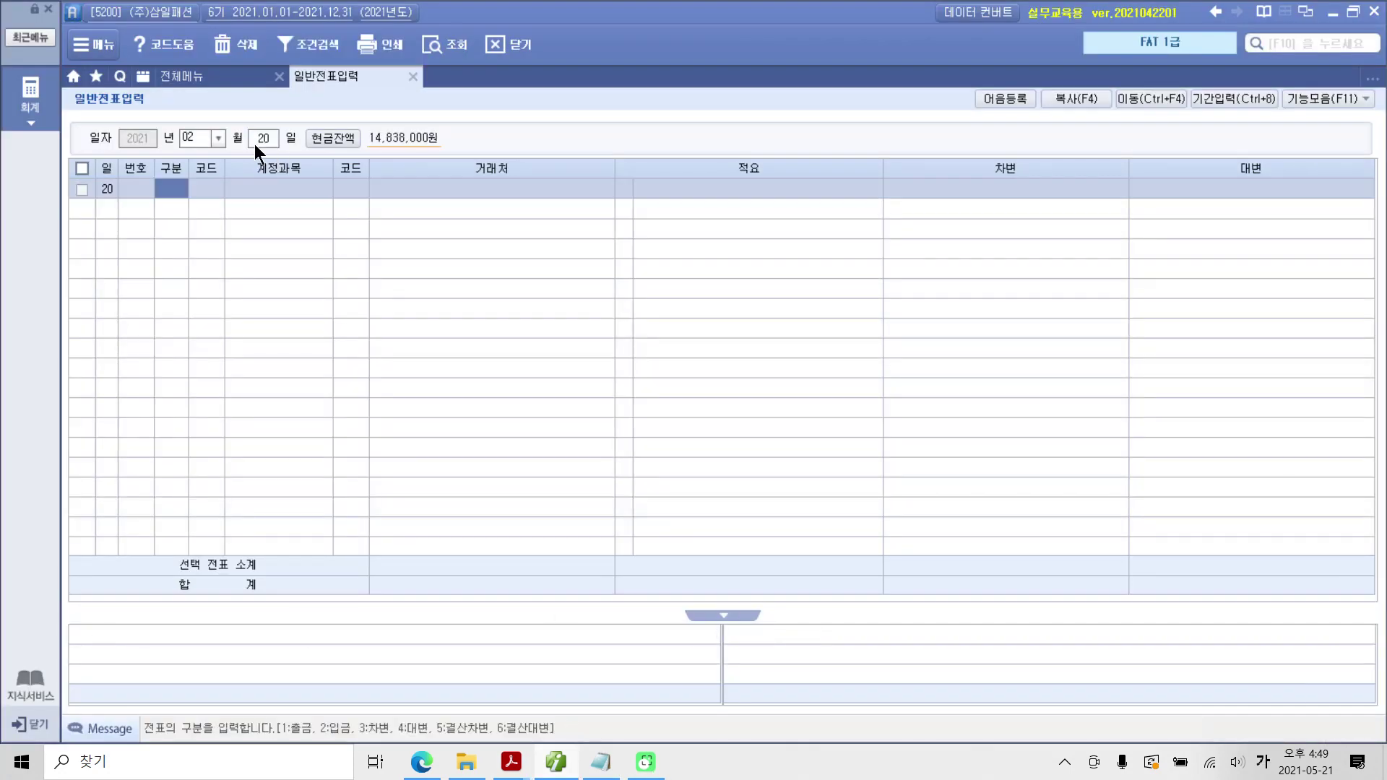
pyautogui.write('3')
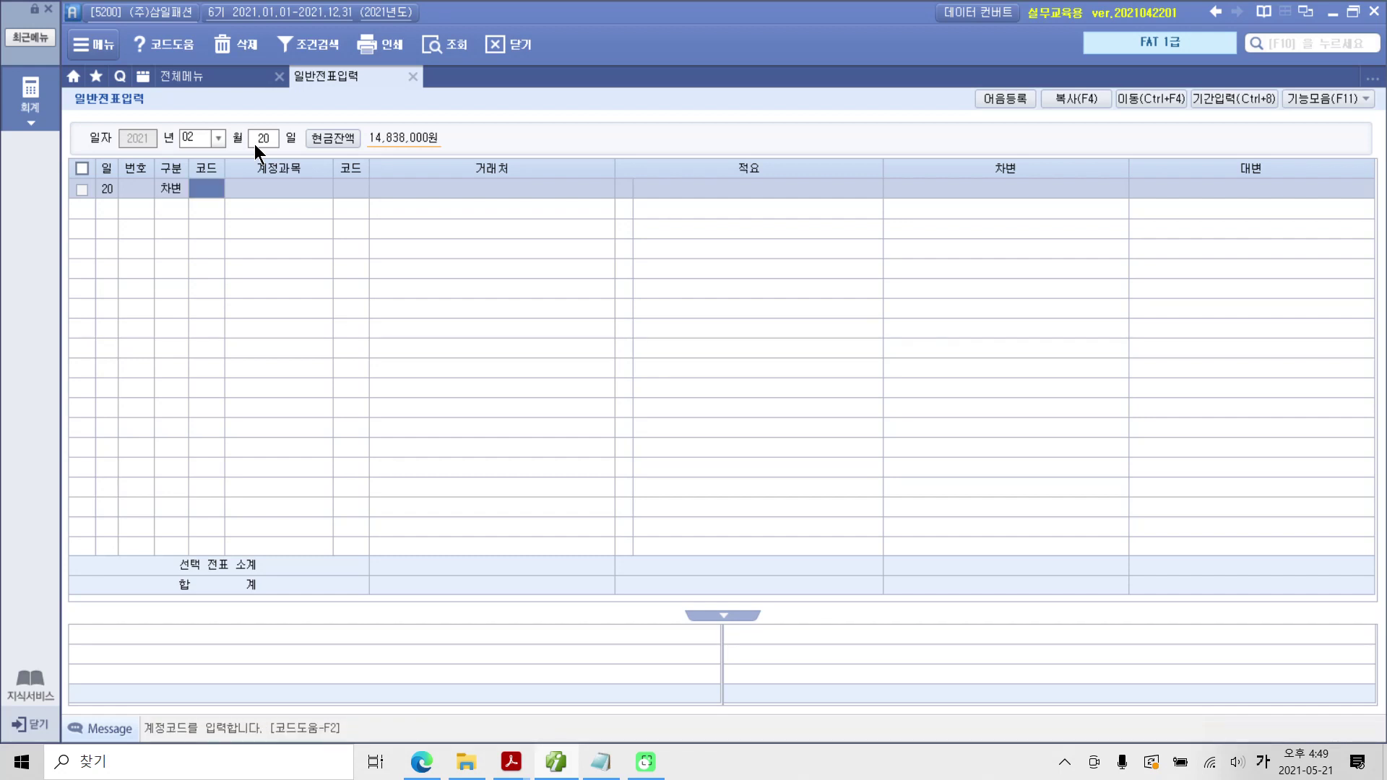
pyautogui.press('Left')
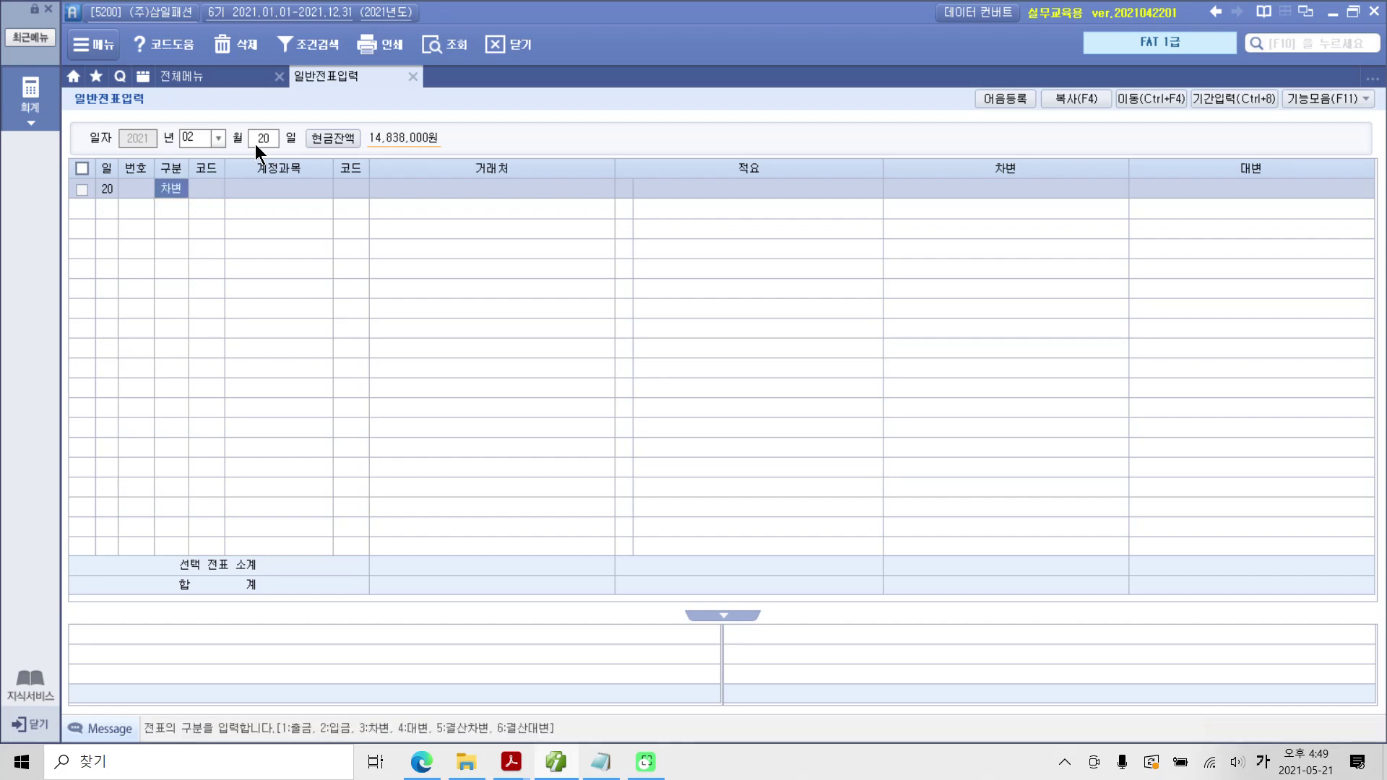
pyautogui.write('1')
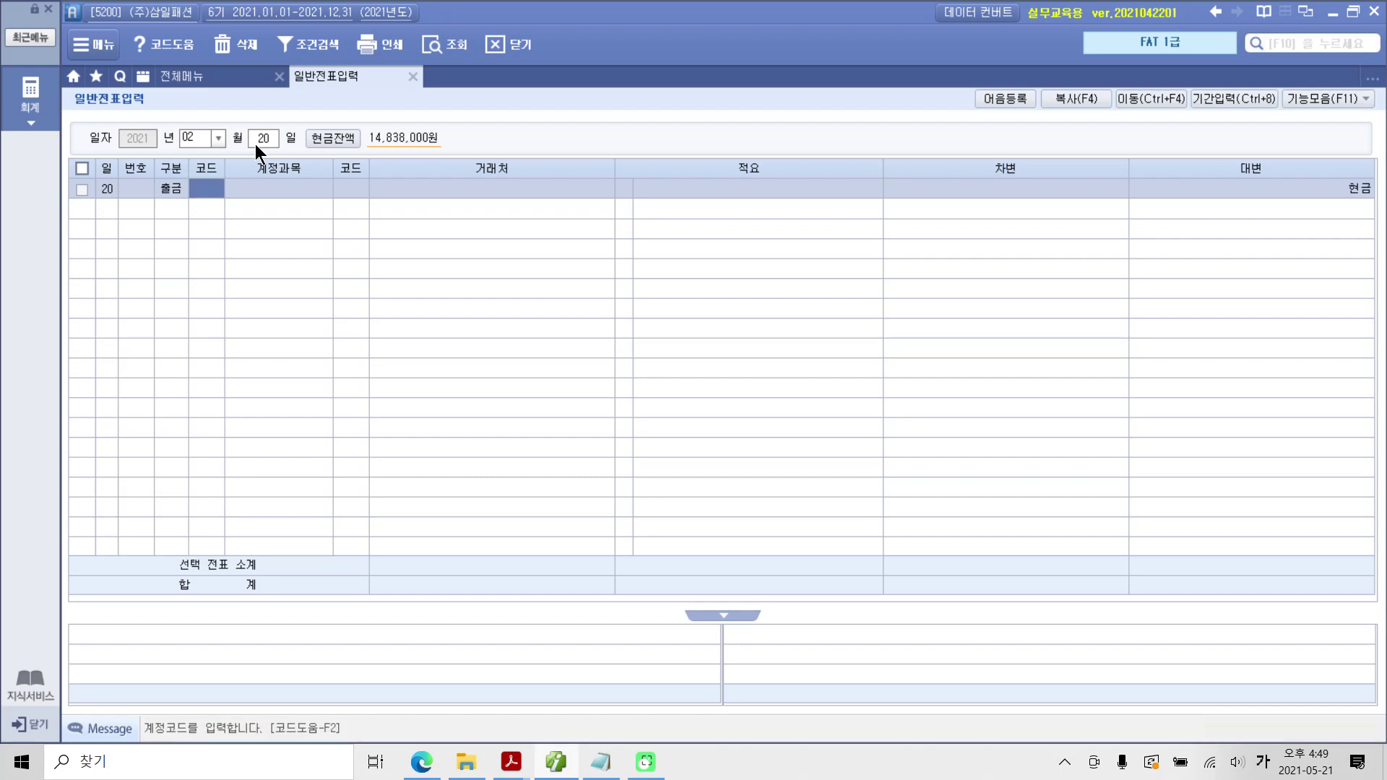
# Assign account 201 토지 to the 출금 line and leave its 거래처 blank
pyautogui.write('ㅌㅗㅣ')
pyautogui.press('BackSpace')
pyautogui.write('ㅈㅣ')
pyautogui.press('Return')
pyautogui.press('Return')
pyautogui.press('Return')
pyautogui.press('Return')
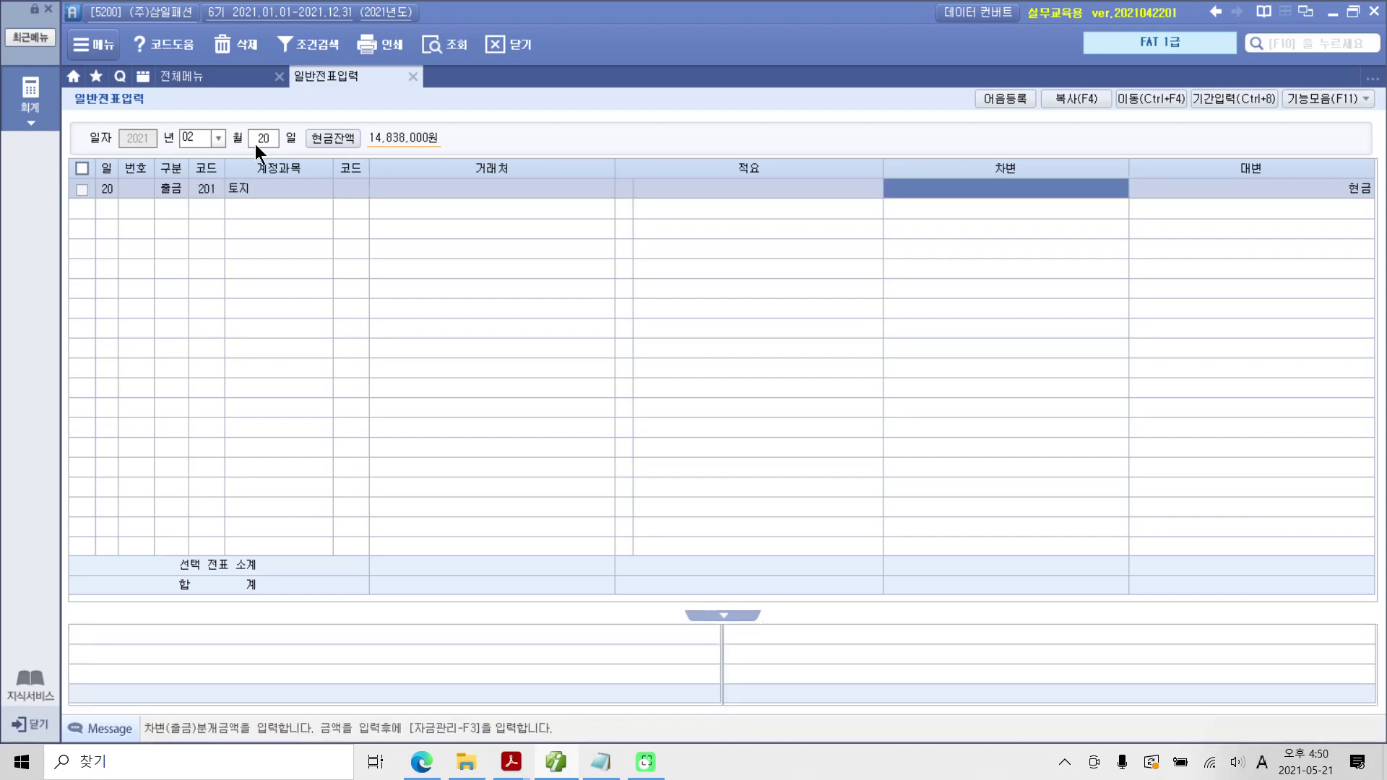
# Give the 토지 출금 line 적요 02 토지취득세 현금지급 and a 차변 amount of 2,450,000
pyautogui.press('Left')
pyautogui.press('Left')
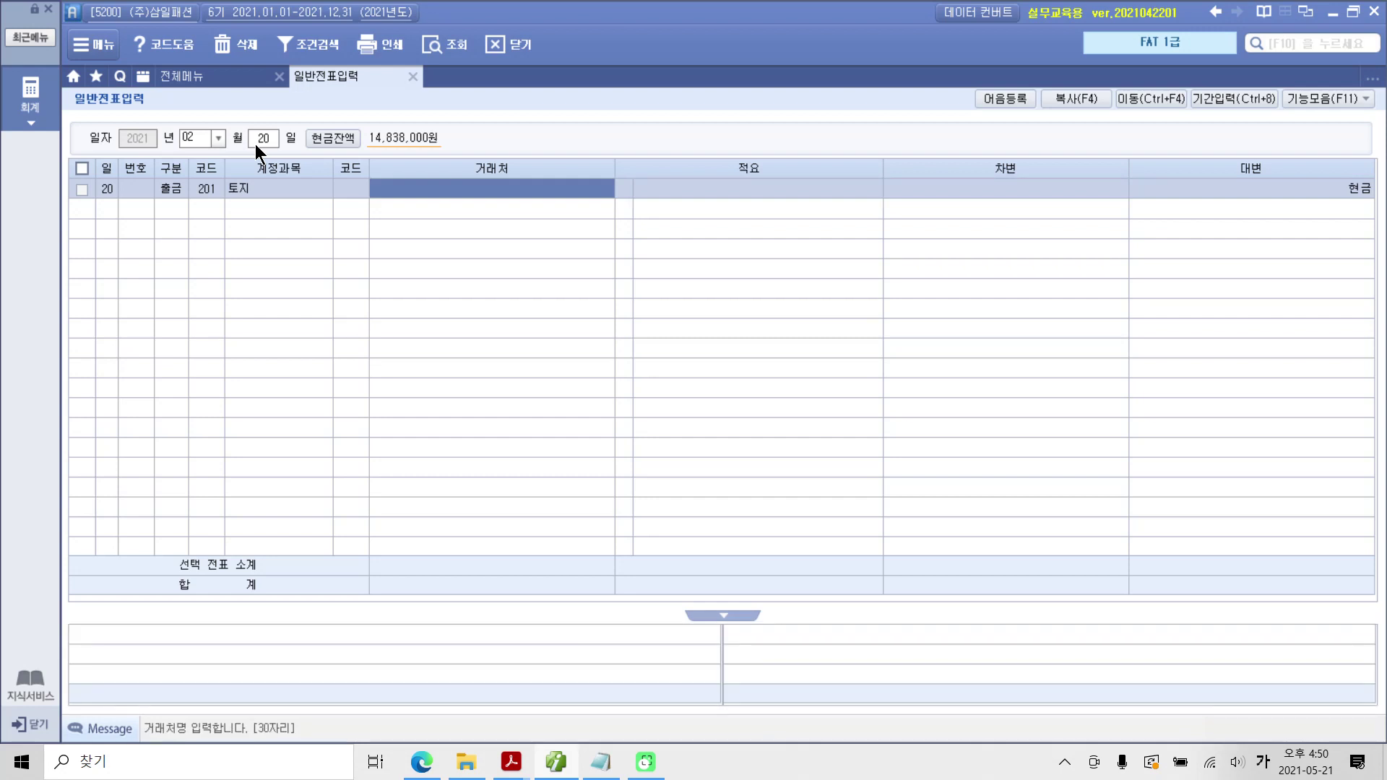
pyautogui.press('Return')
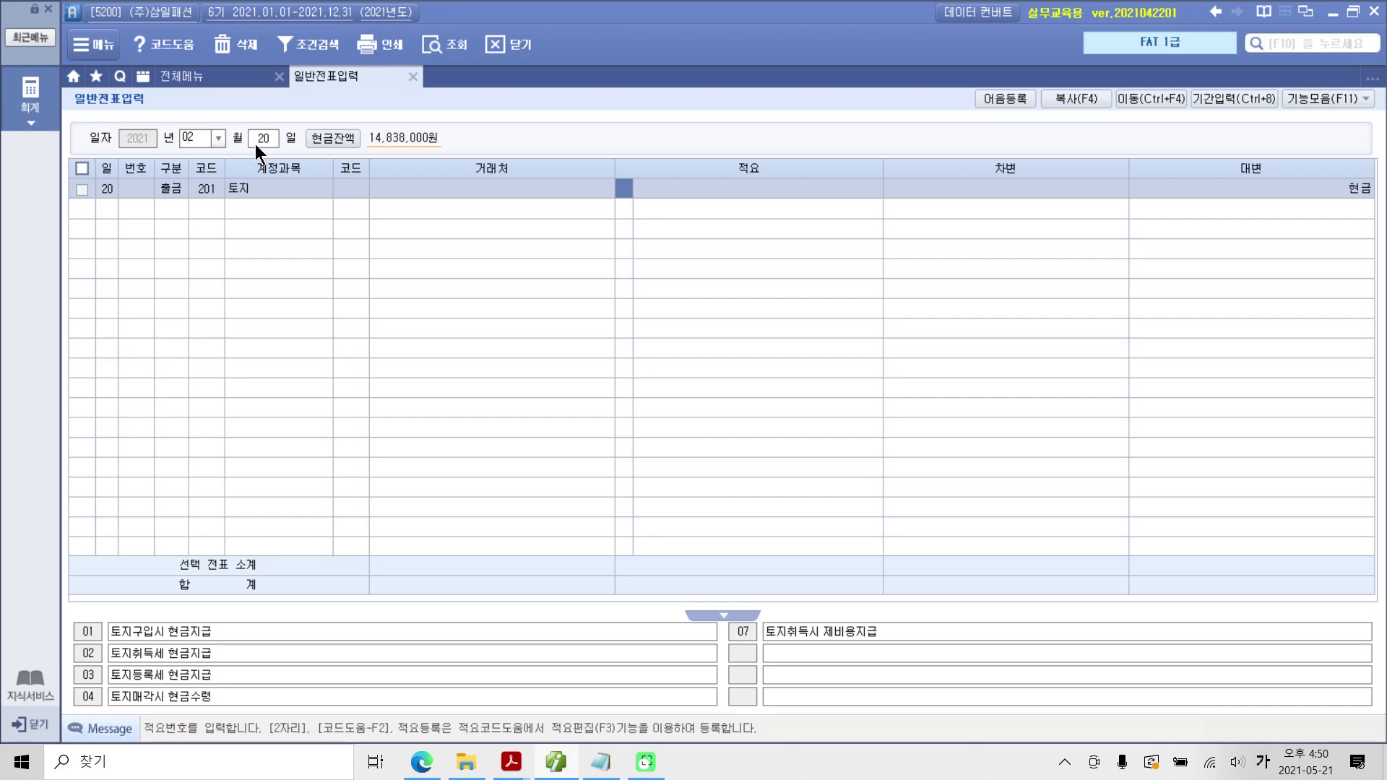
pyautogui.write('2')
pyautogui.press('Return')
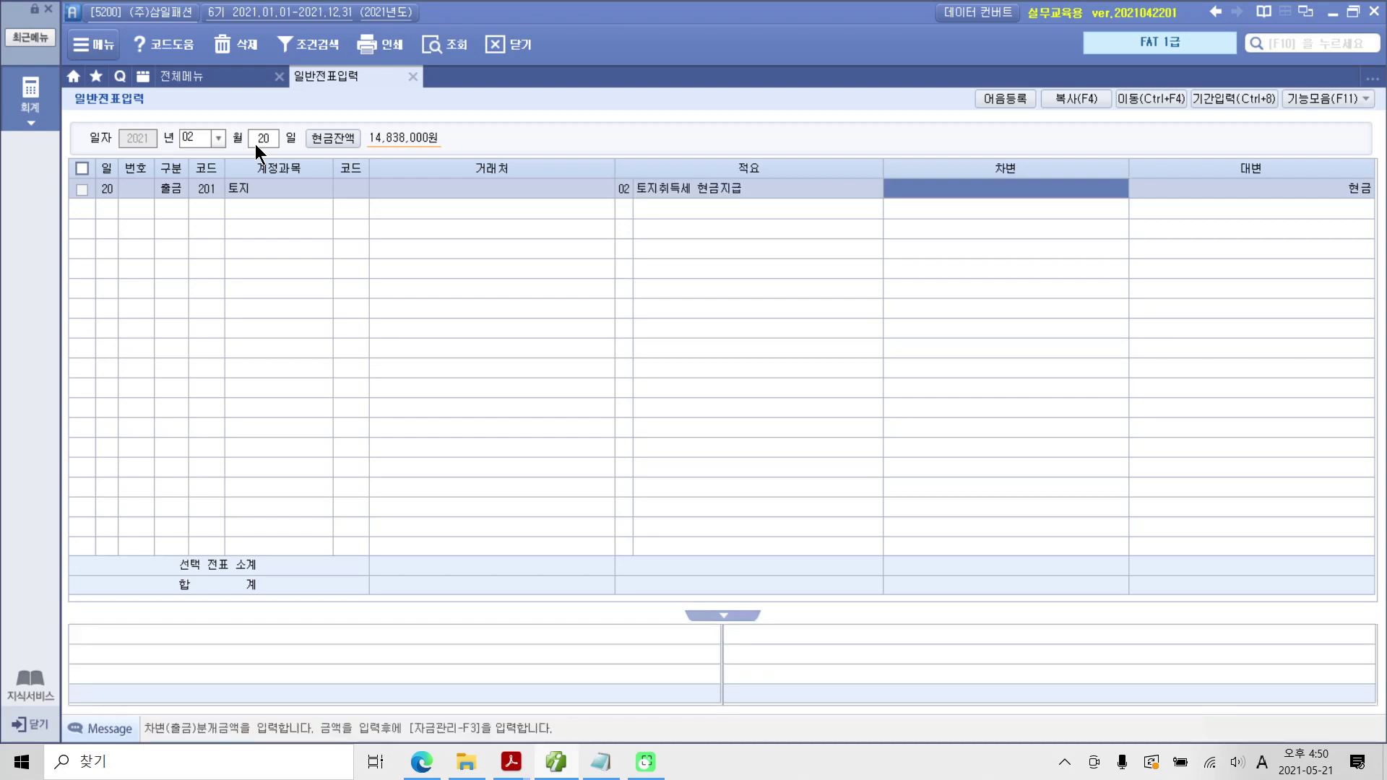
pyautogui.write('2')
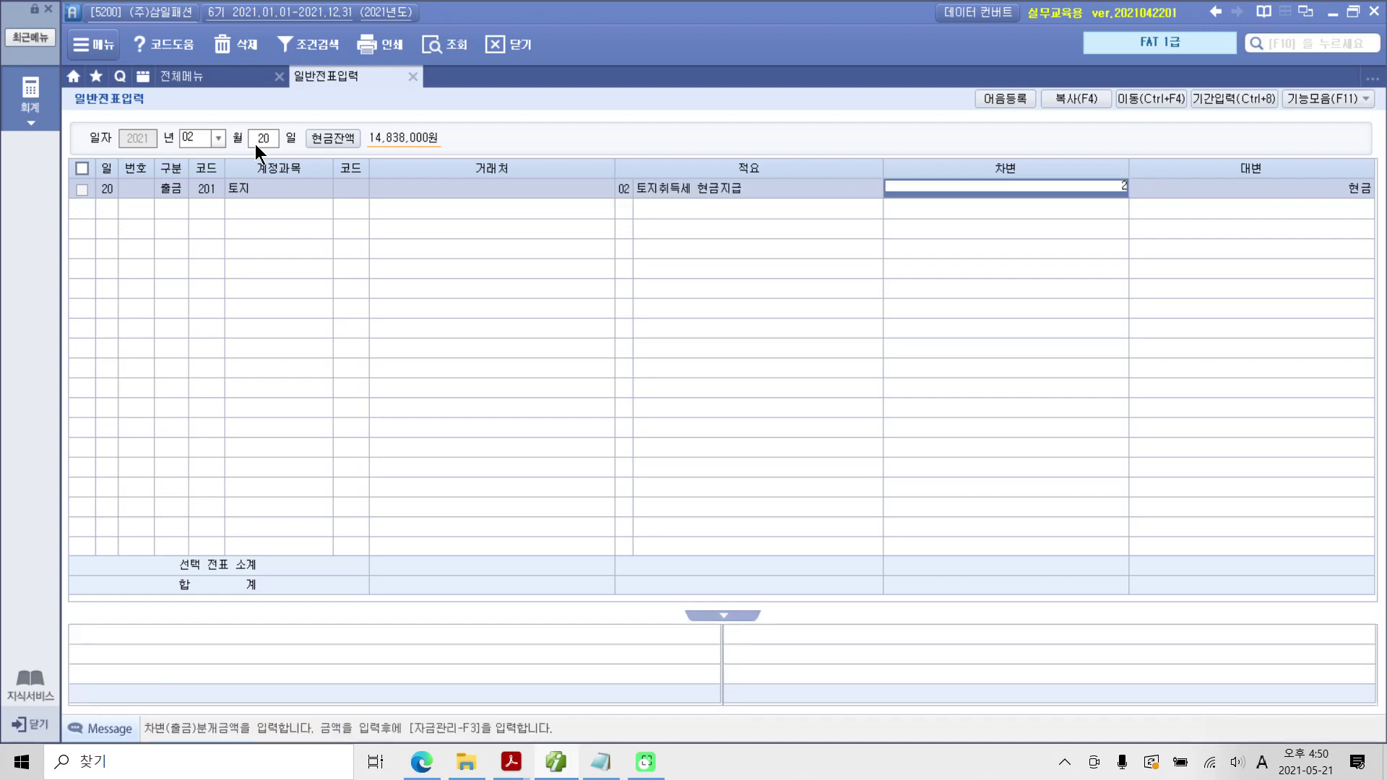
pyautogui.write(',450,000')
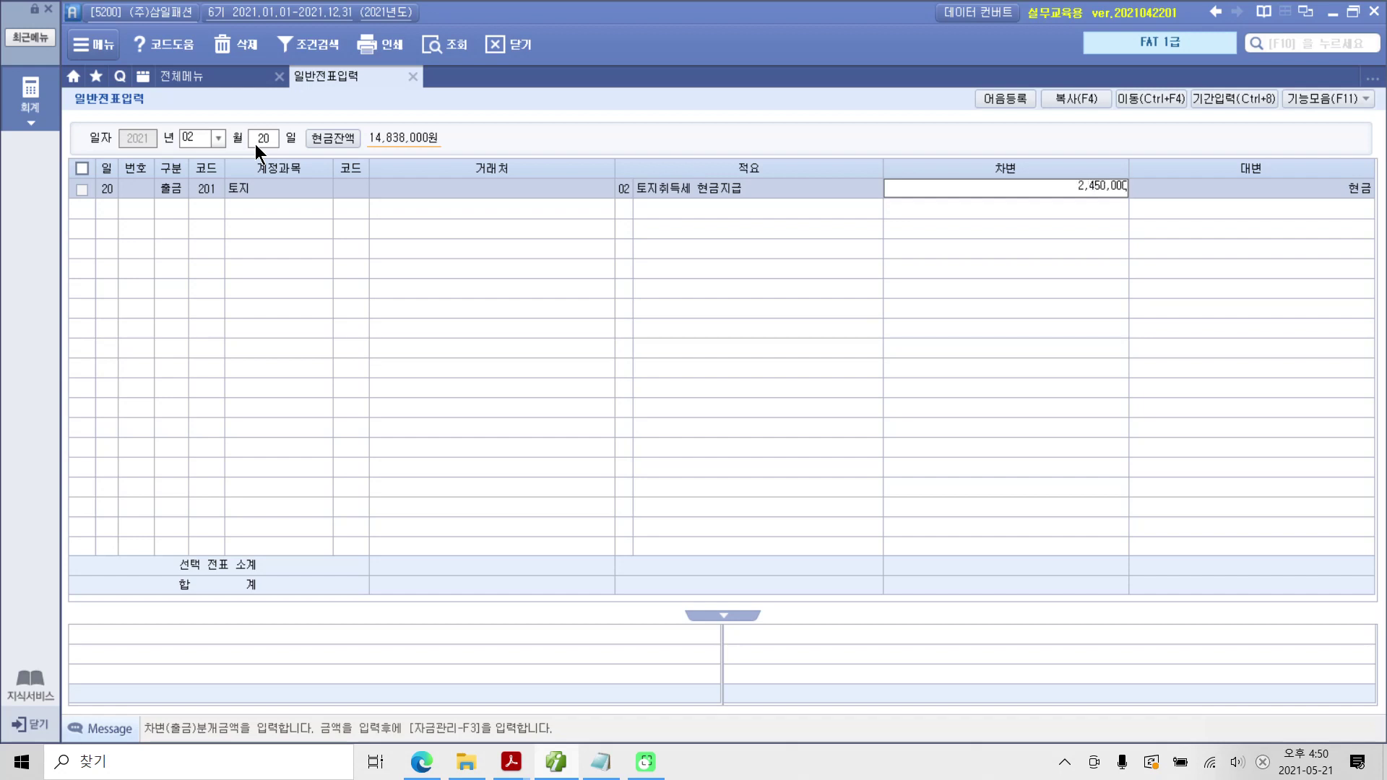
pyautogui.press('Return')
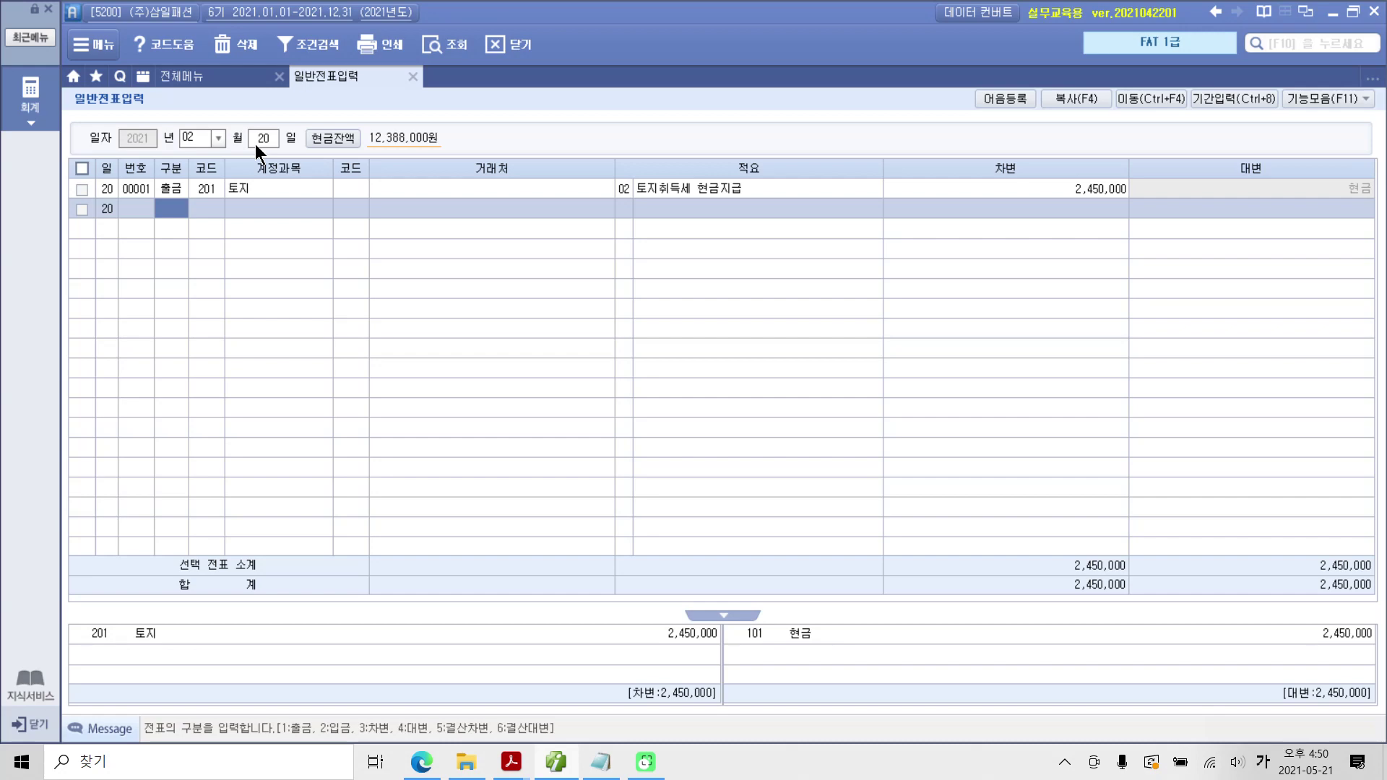
# Switch to the exercise PDF's exercise 4 출장품의서 and mark its heading and the applicant's 소속, 직위 and 성명 entries
pyautogui.click(521, 771)
pyautogui.click(723, 672)
pyautogui.scroll(-5, 616, 602)
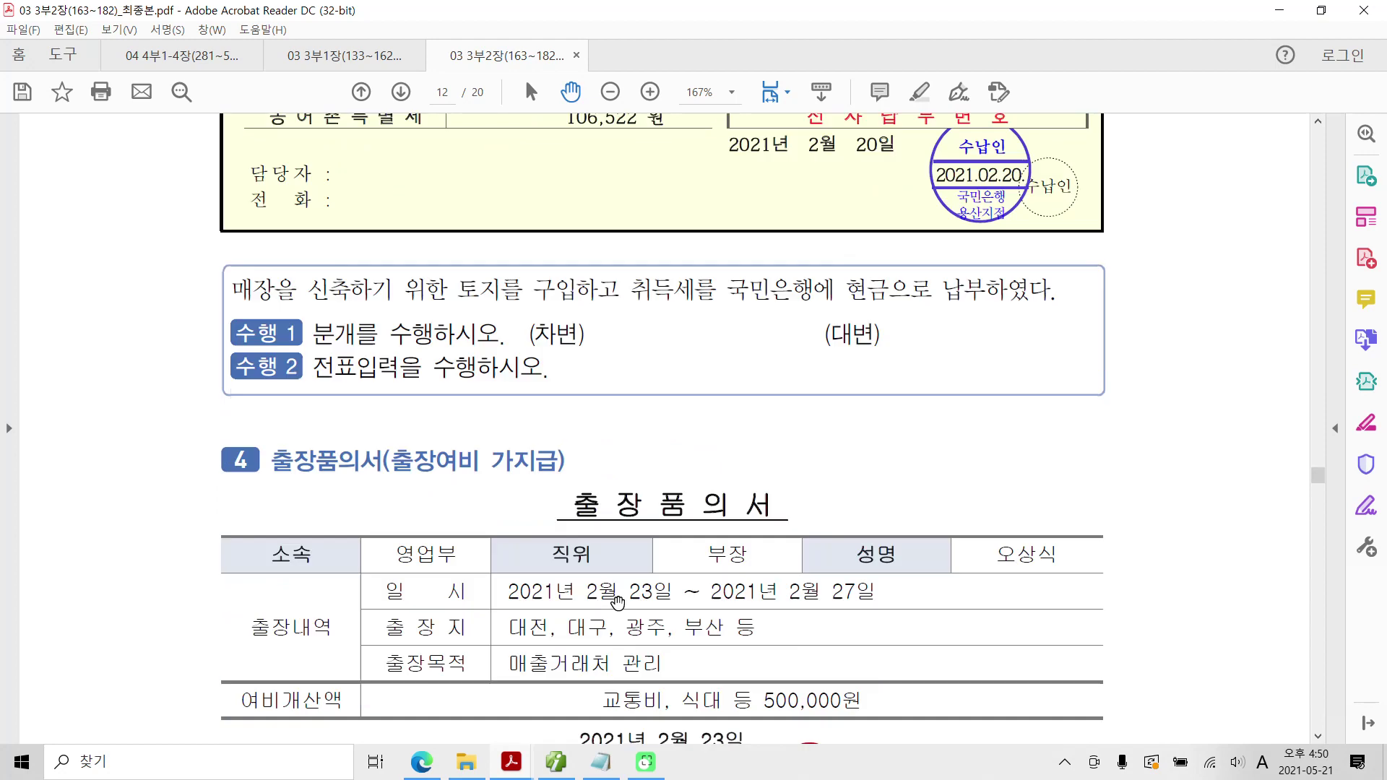
pyautogui.scroll(-3, 616, 602)
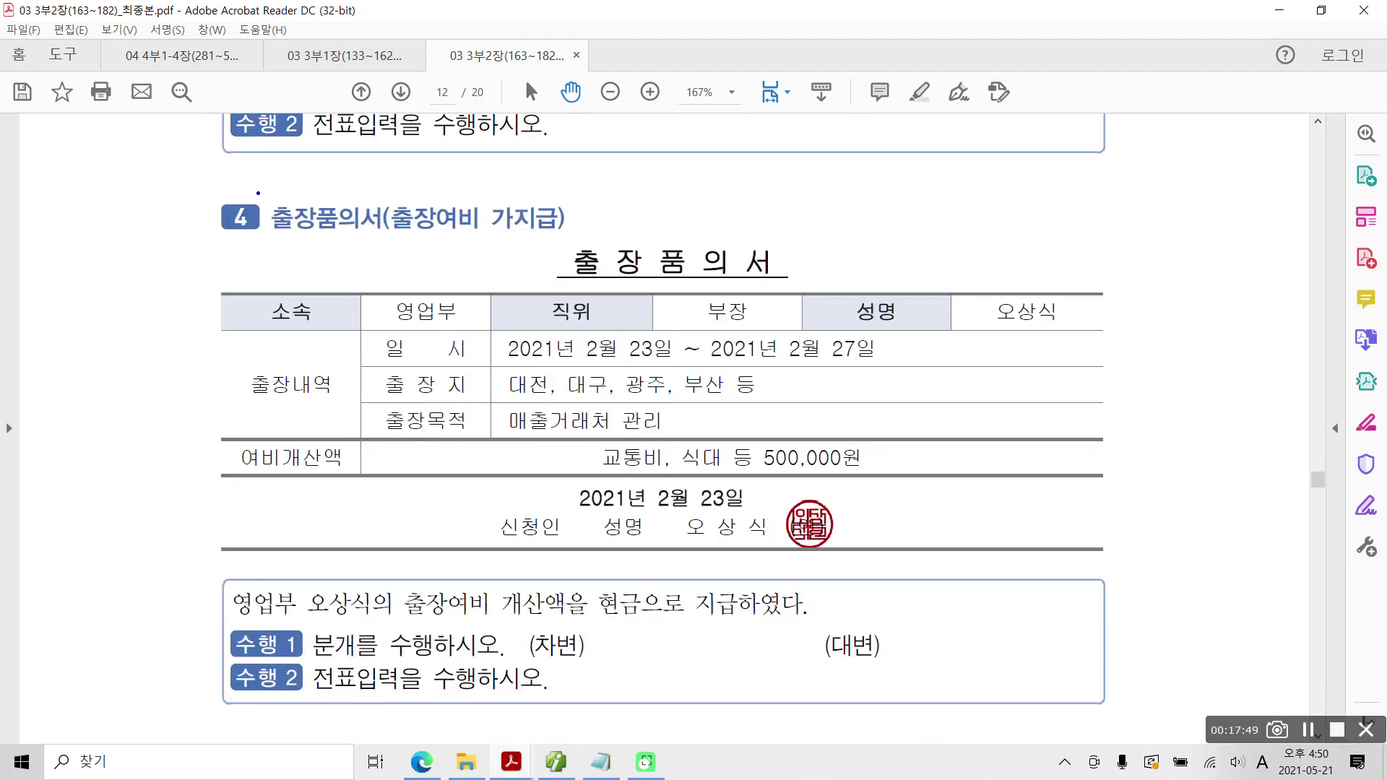
pyautogui.moveTo(261, 193)
pyautogui.mouseDown()
pyautogui.moveTo(294, 229)
pyautogui.moveTo(390, 243)
pyautogui.mouseUp()
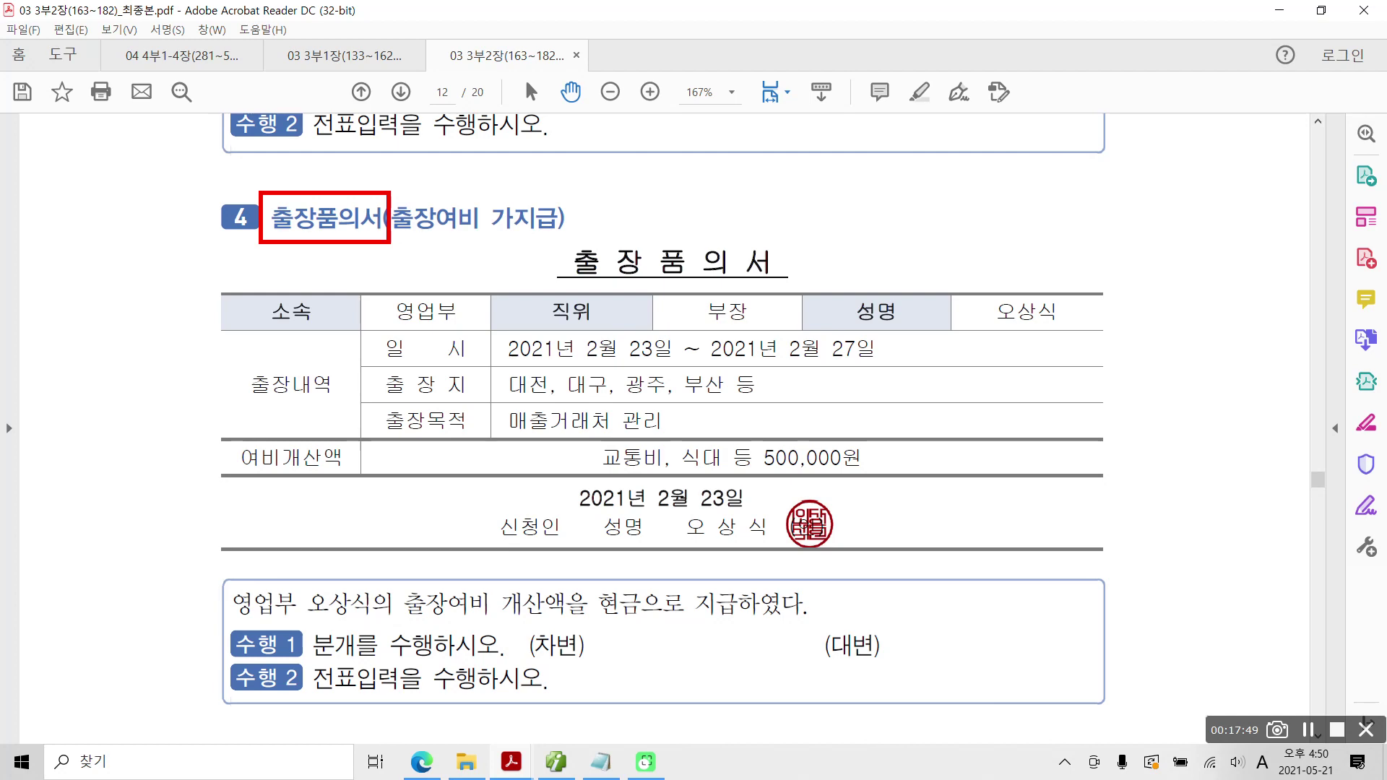
pyautogui.moveTo(387, 336); pyautogui.dragTo(463, 334)
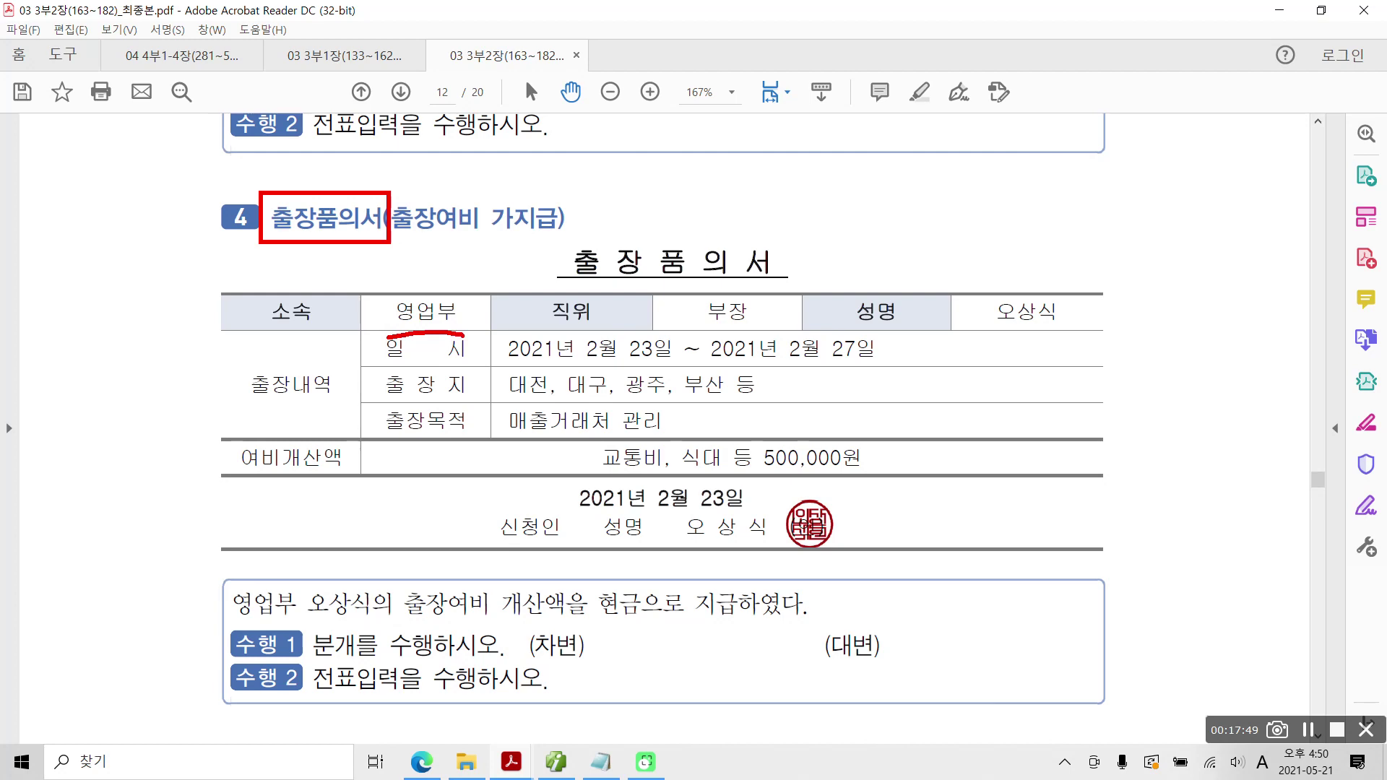
pyautogui.moveTo(679, 334); pyautogui.dragTo(746, 338)
pyautogui.moveTo(977, 334); pyautogui.dragTo(1082, 337)
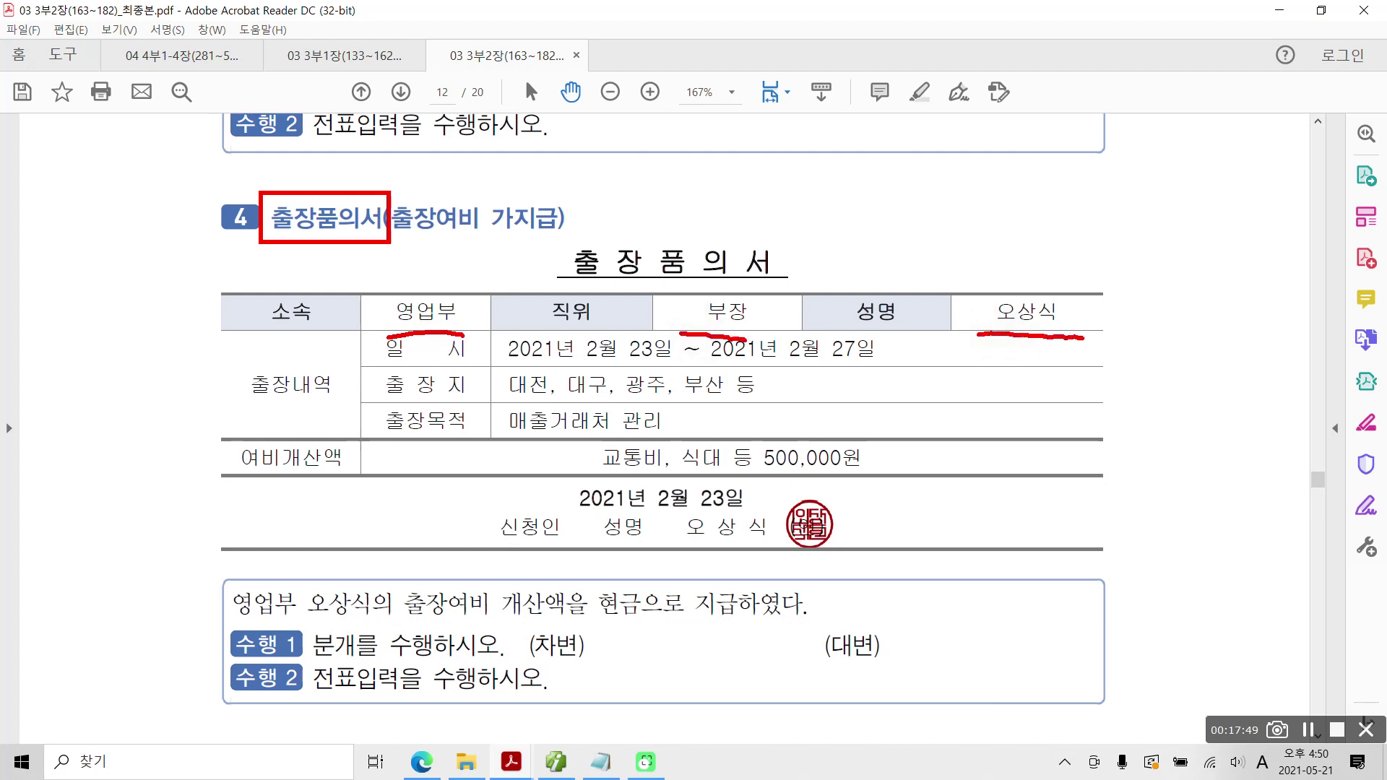
# Mark the trip's 일시, 출장지 and 출장목적 entries, the 여비개산액 label and the 500,000원 amount
pyautogui.moveTo(519, 377); pyautogui.dragTo(867, 368)
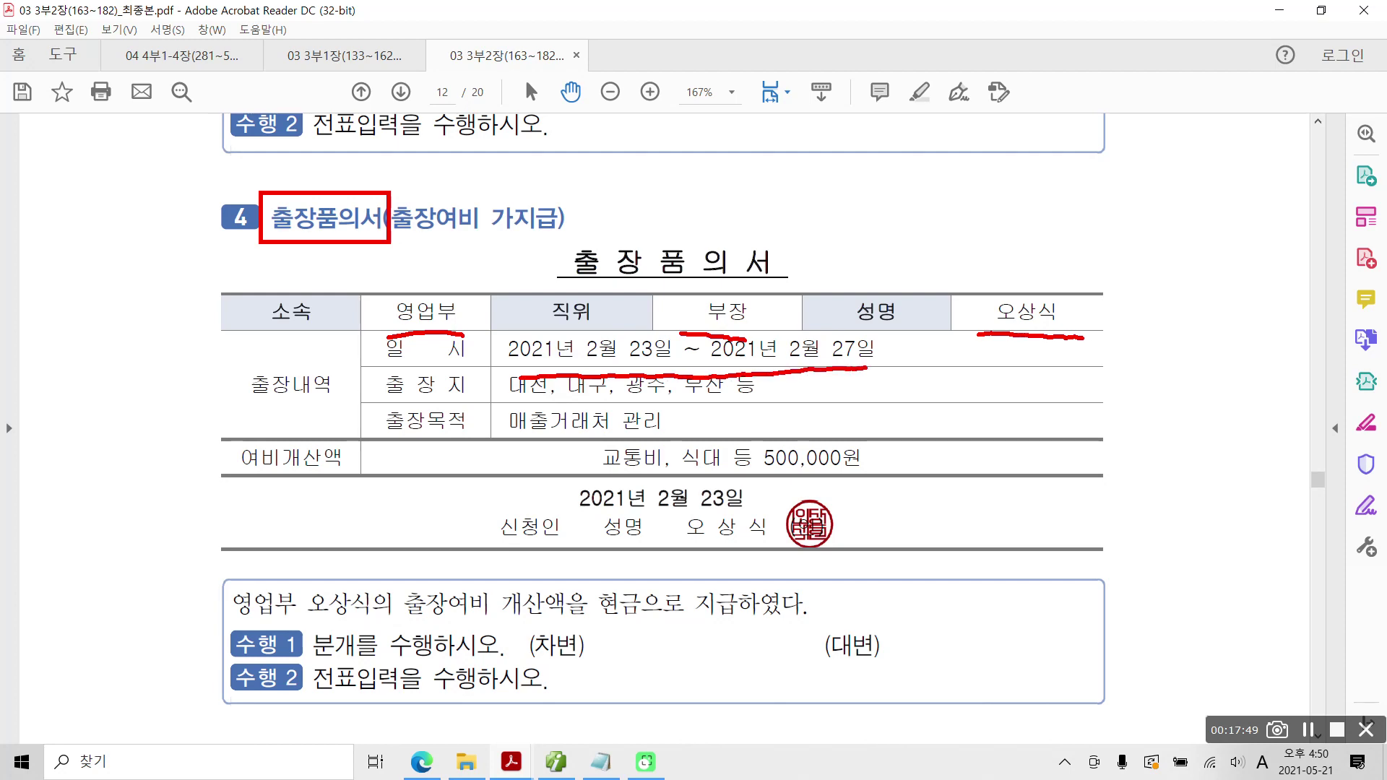
pyautogui.moveTo(574, 380)
pyautogui.mouseDown()
pyautogui.moveTo(689, 408)
pyautogui.moveTo(621, 379)
pyautogui.moveTo(506, 377)
pyautogui.moveTo(629, 446)
pyautogui.moveTo(553, 398)
pyautogui.mouseUp()
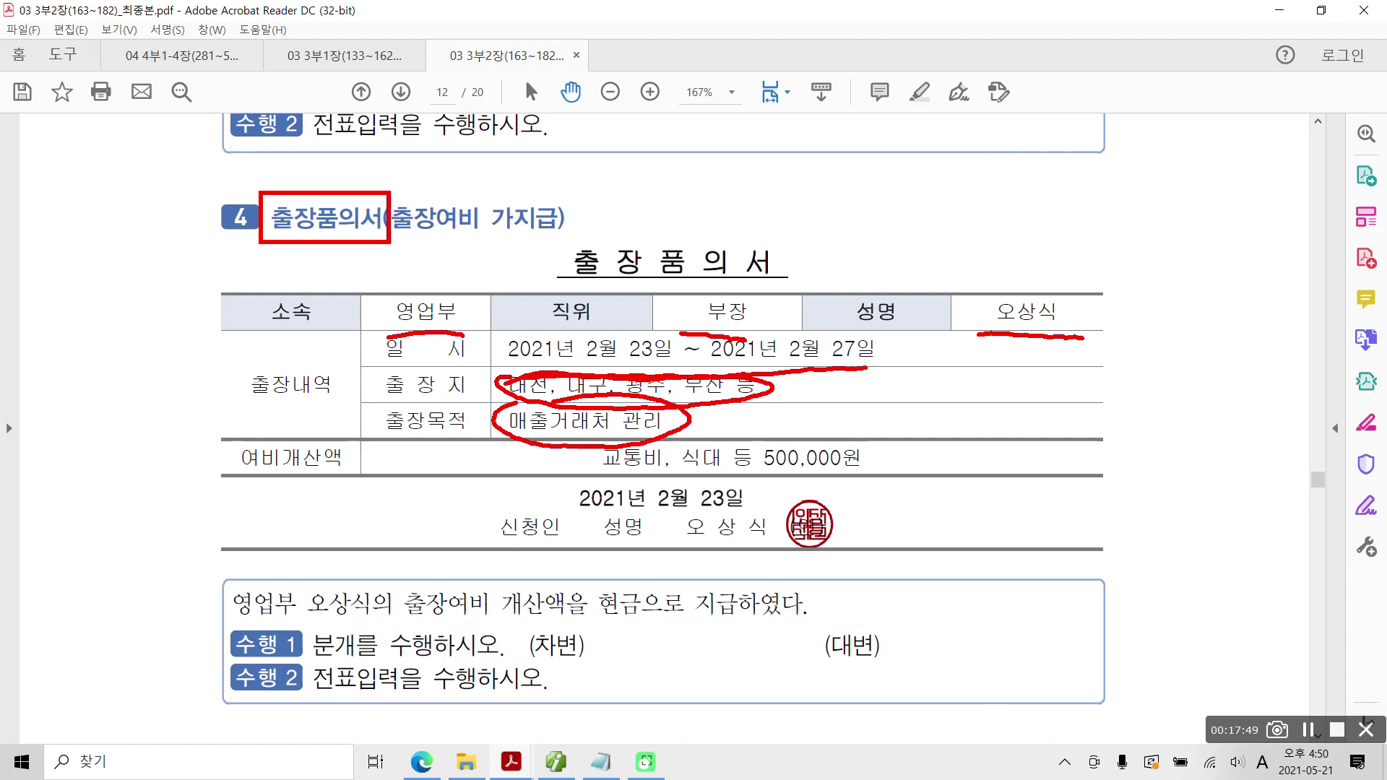
pyautogui.moveTo(232, 444)
pyautogui.mouseDown()
pyautogui.moveTo(359, 480)
pyautogui.moveTo(218, 457)
pyautogui.mouseUp()
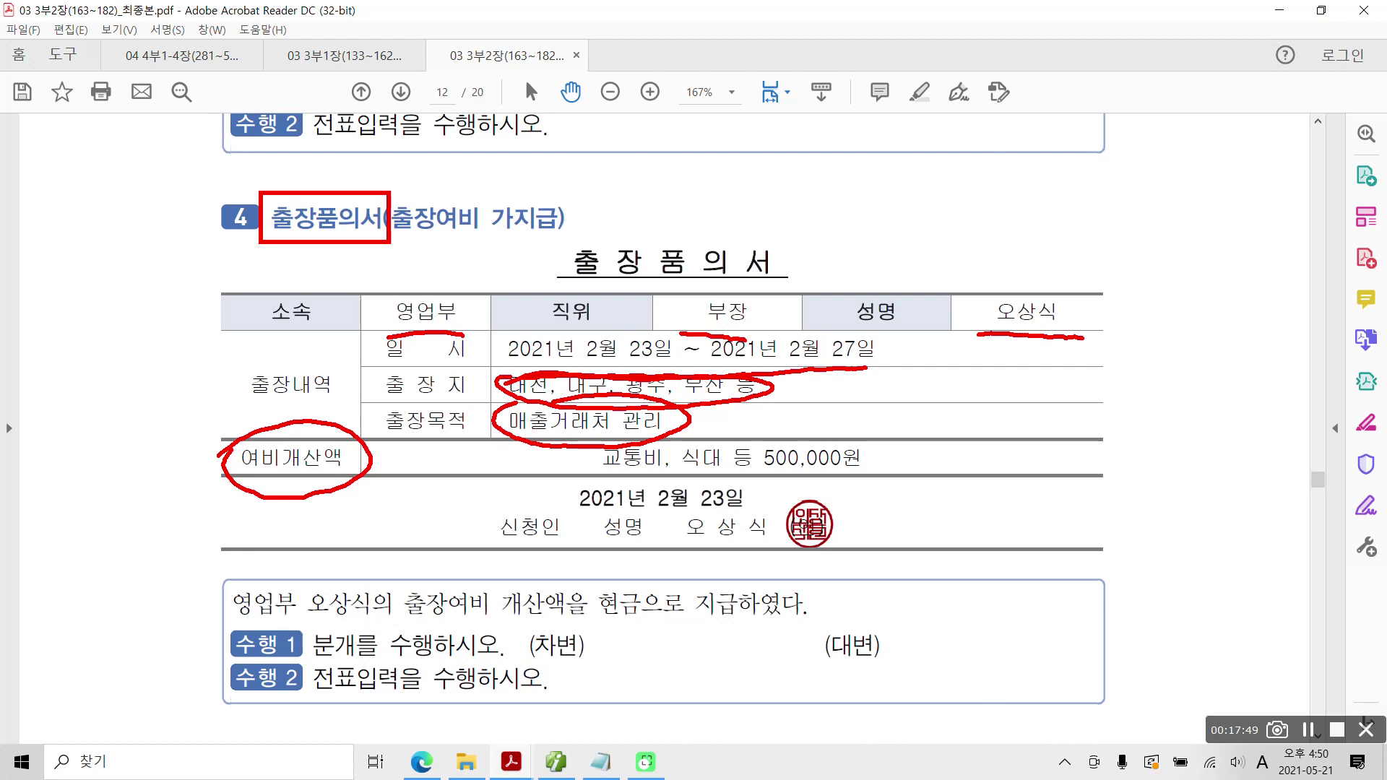
pyautogui.moveTo(773, 432)
pyautogui.mouseDown()
pyautogui.moveTo(893, 484)
pyautogui.moveTo(744, 442)
pyautogui.mouseUp()
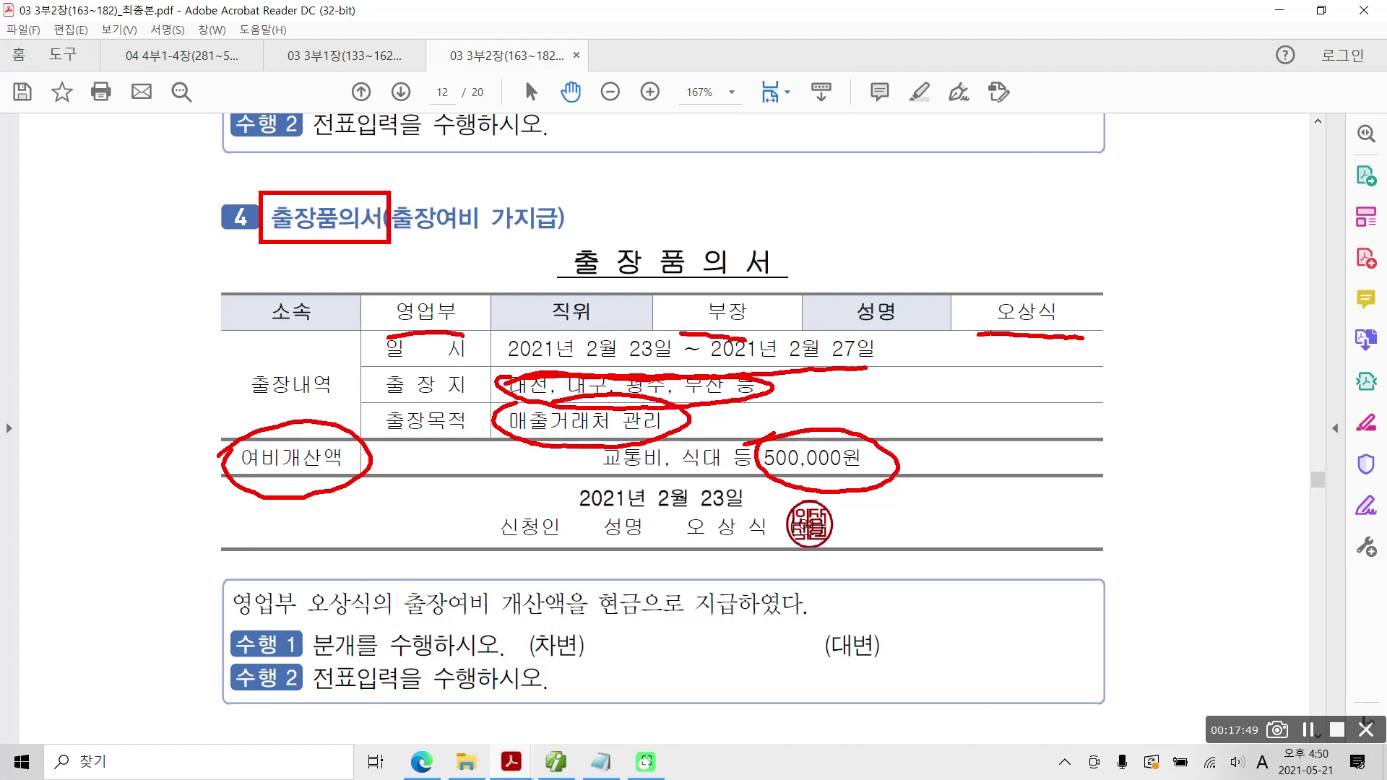
# Sketch a two-column approval box beside the form title, link the applicant's name to the 500,000원 amount, and clear all markings
pyautogui.moveTo(874, 189)
pyautogui.mouseDown()
pyautogui.moveTo(867, 279)
pyautogui.moveTo(1056, 210)
pyautogui.moveTo(982, 288)
pyautogui.mouseUp()
pyautogui.moveTo(863, 220); pyautogui.dragTo(1033, 212)
pyautogui.moveTo(955, 182)
pyautogui.mouseDown()
pyautogui.moveTo(947, 280)
pyautogui.moveTo(1017, 273)
pyautogui.mouseUp()
pyautogui.moveTo(1006, 186); pyautogui.dragTo(1001, 189)
pyautogui.moveTo(900, 189); pyautogui.dragTo(922, 208)
pyautogui.moveTo(974, 245); pyautogui.dragTo(1041, 283)
pyautogui.moveTo(915, 414)
pyautogui.mouseDown()
pyautogui.moveTo(912, 429)
pyautogui.moveTo(972, 460)
pyautogui.mouseUp()
pyautogui.moveTo(1003, 334)
pyautogui.mouseDown()
pyautogui.moveTo(1113, 329)
pyautogui.moveTo(997, 318)
pyautogui.moveTo(1032, 343)
pyautogui.mouseUp()
pyautogui.moveTo(1131, 340)
pyautogui.mouseDown()
pyautogui.moveTo(1143, 408)
pyautogui.moveTo(874, 490)
pyautogui.moveTo(824, 484)
pyautogui.mouseUp()
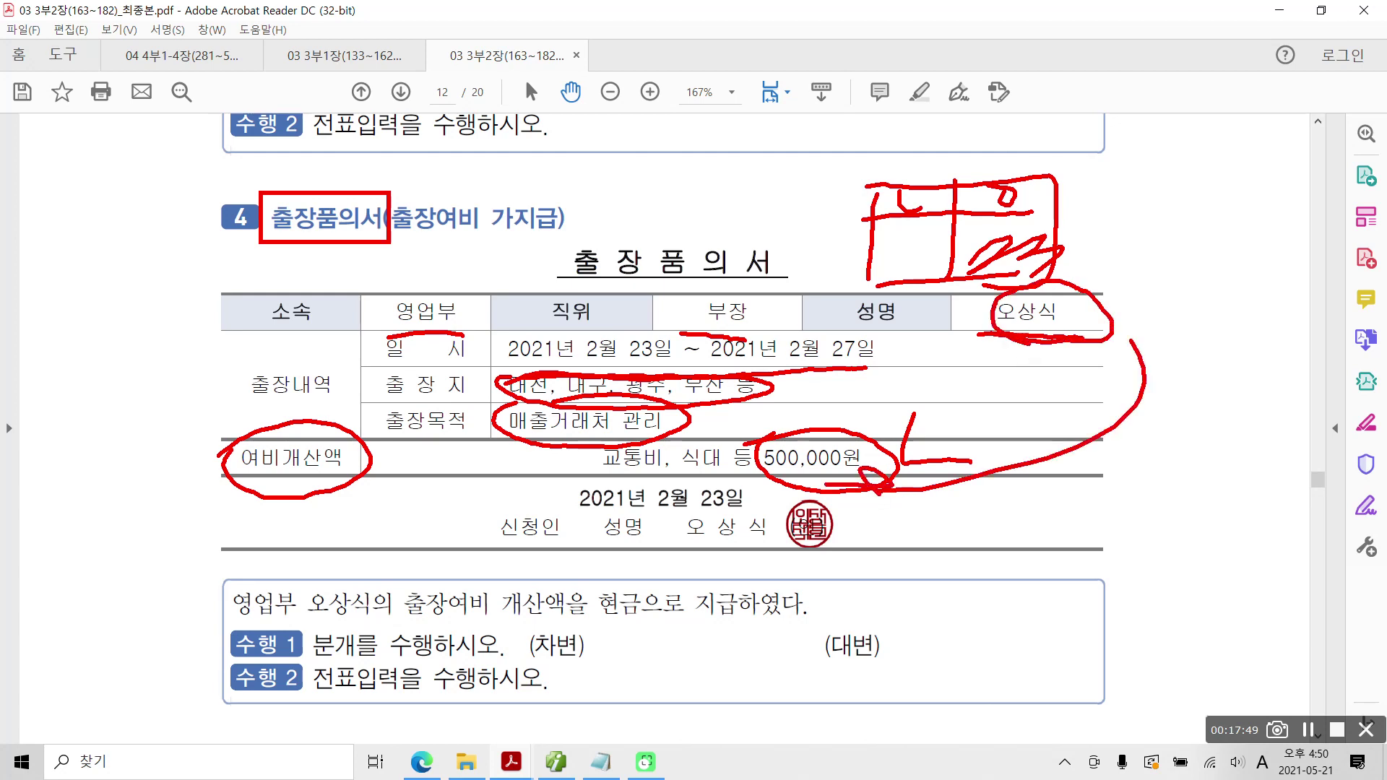
pyautogui.press('Escape')
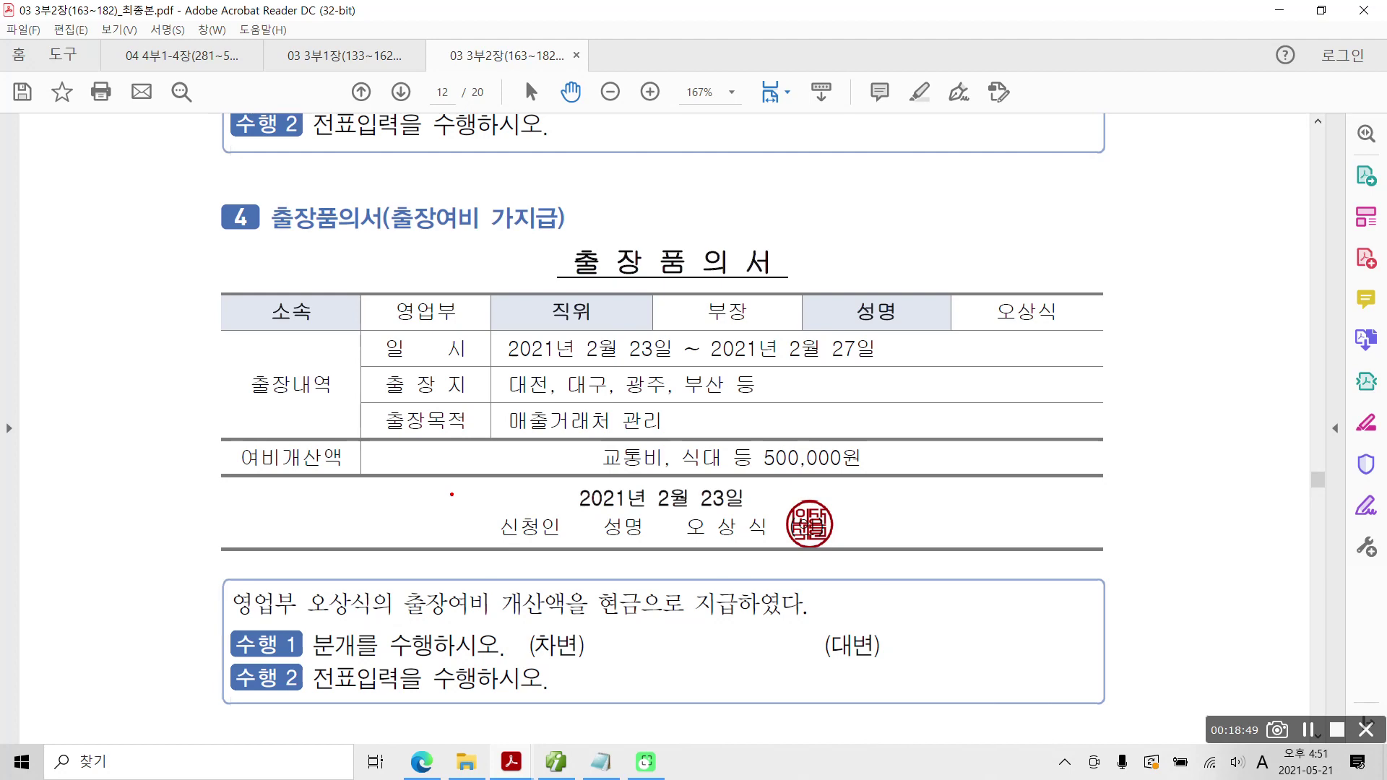
# Mark 출장여비 가지급 in the heading and 개산액 and 현금 in the exercise's transaction sentence, and clear the markings
pyautogui.moveTo(453, 262)
pyautogui.mouseDown()
pyautogui.moveTo(435, 261)
pyautogui.moveTo(461, 177)
pyautogui.moveTo(438, 260)
pyautogui.moveTo(571, 230)
pyautogui.moveTo(529, 243)
pyautogui.moveTo(591, 239)
pyautogui.mouseUp()
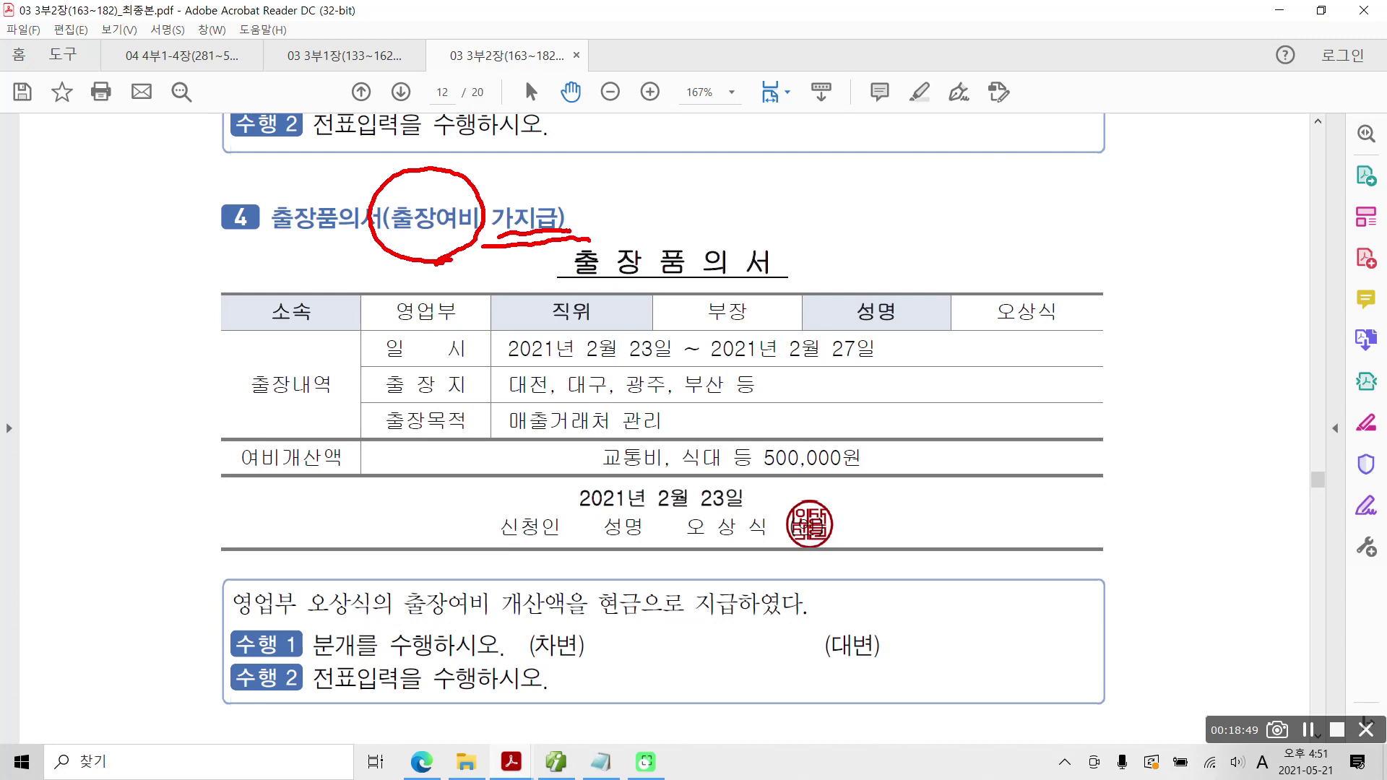
pyautogui.moveTo(224, 616); pyautogui.dragTo(572, 624)
pyautogui.moveTo(604, 574)
pyautogui.mouseDown()
pyautogui.moveTo(597, 620)
pyautogui.moveTo(629, 627)
pyautogui.moveTo(614, 591)
pyautogui.mouseUp()
pyautogui.moveTo(500, 620)
pyautogui.mouseDown()
pyautogui.moveTo(497, 661)
pyautogui.moveTo(949, 612)
pyautogui.moveTo(1071, 698)
pyautogui.moveTo(287, 652)
pyautogui.mouseUp()
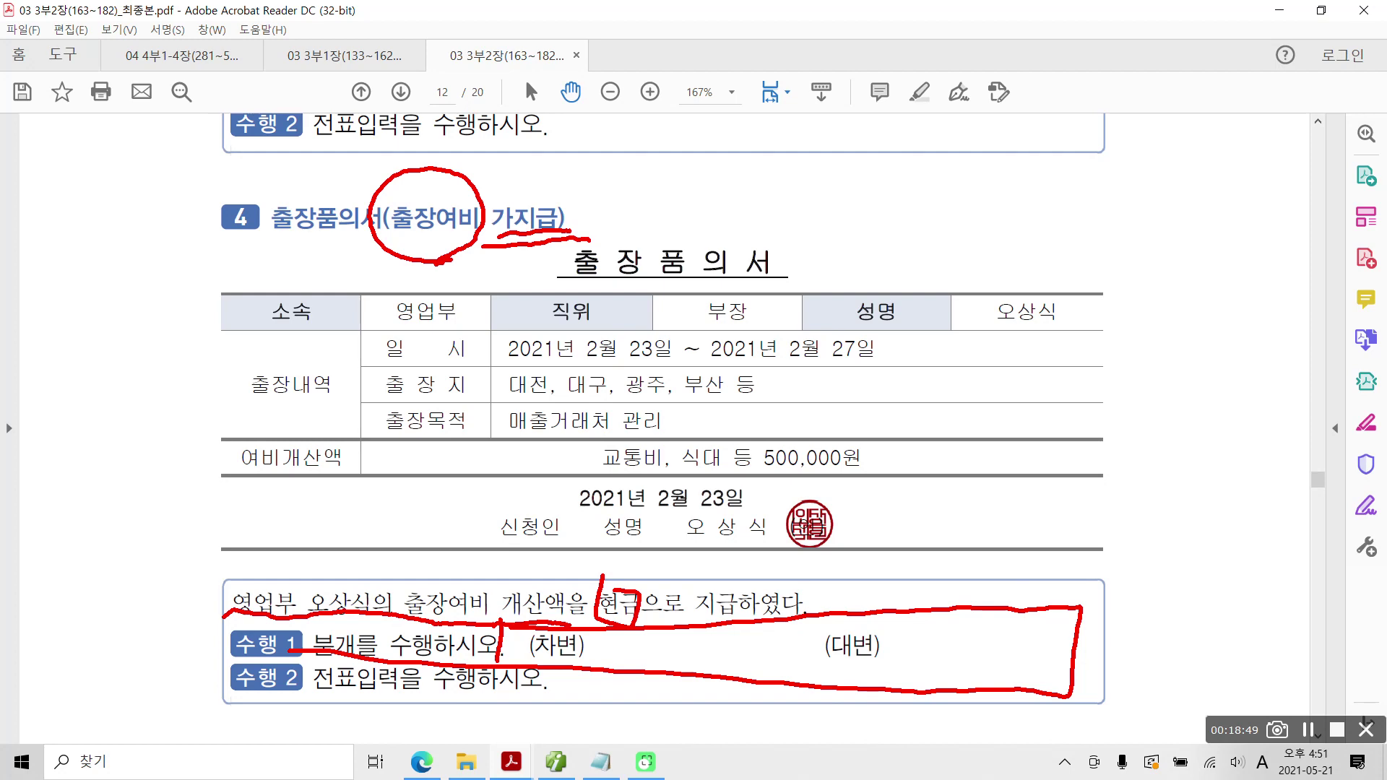
pyautogui.moveTo(476, 640); pyautogui.dragTo(535, 645)
pyautogui.moveTo(598, 578); pyautogui.dragTo(594, 620)
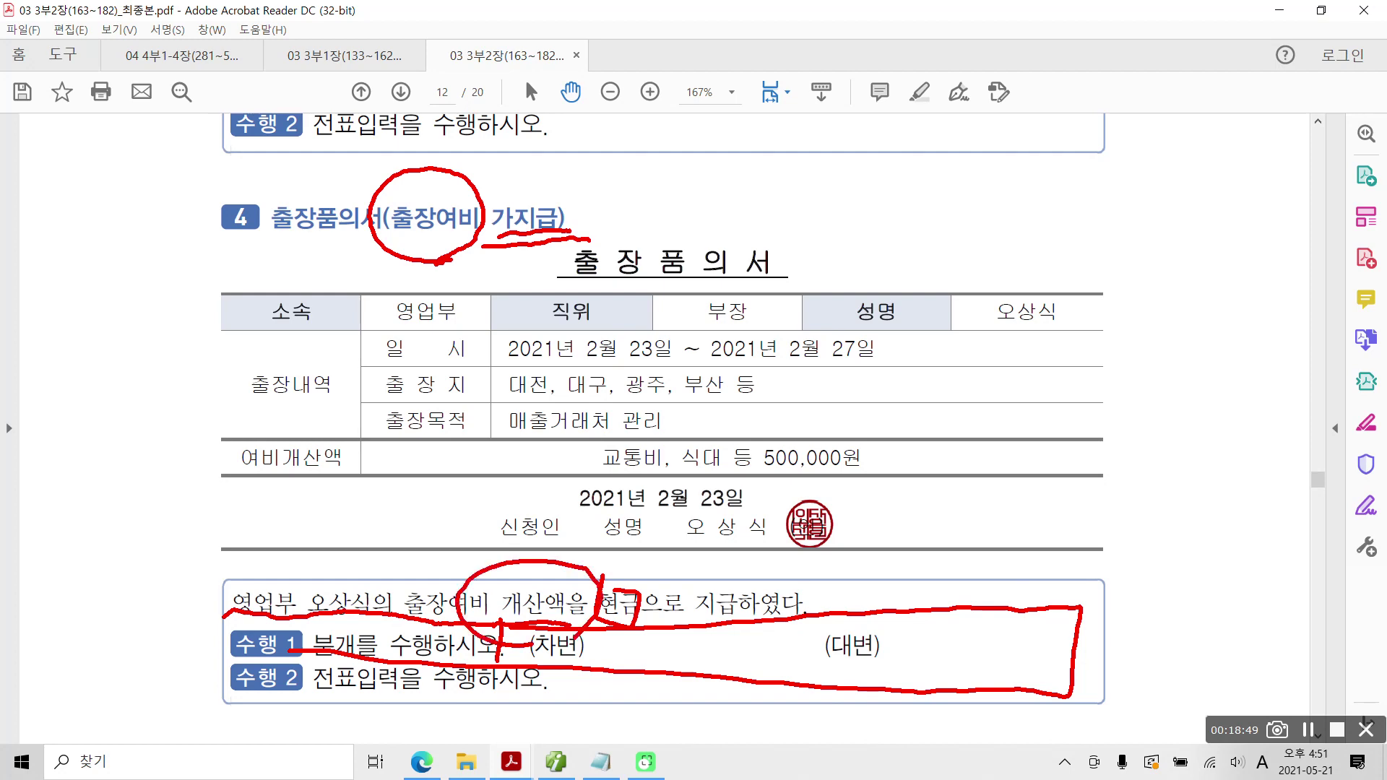
pyautogui.press('Escape')
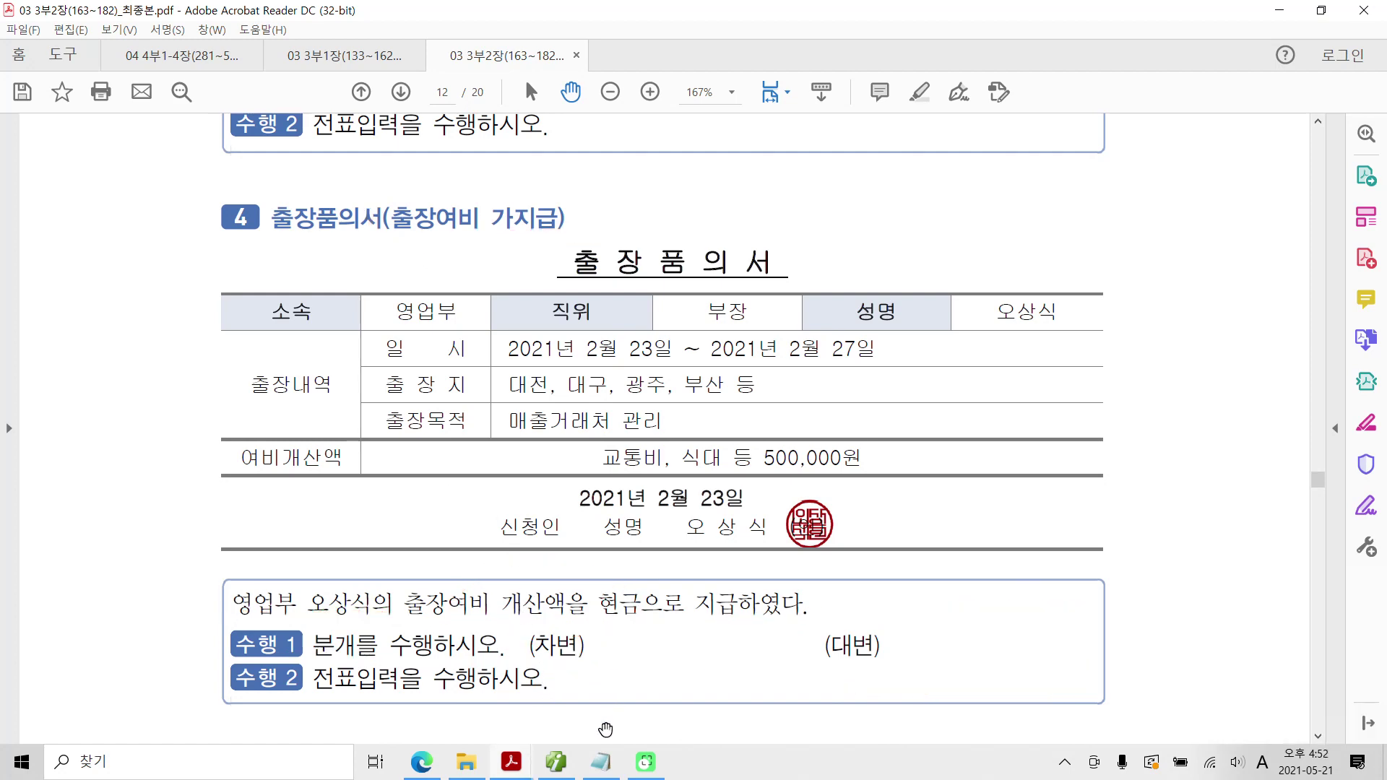
# Switch to the Notepad notes and add 차)가지급금 with the employee's name in parentheses 500,000 and 대)현금 500,000 as a new entry
pyautogui.click(601, 763)
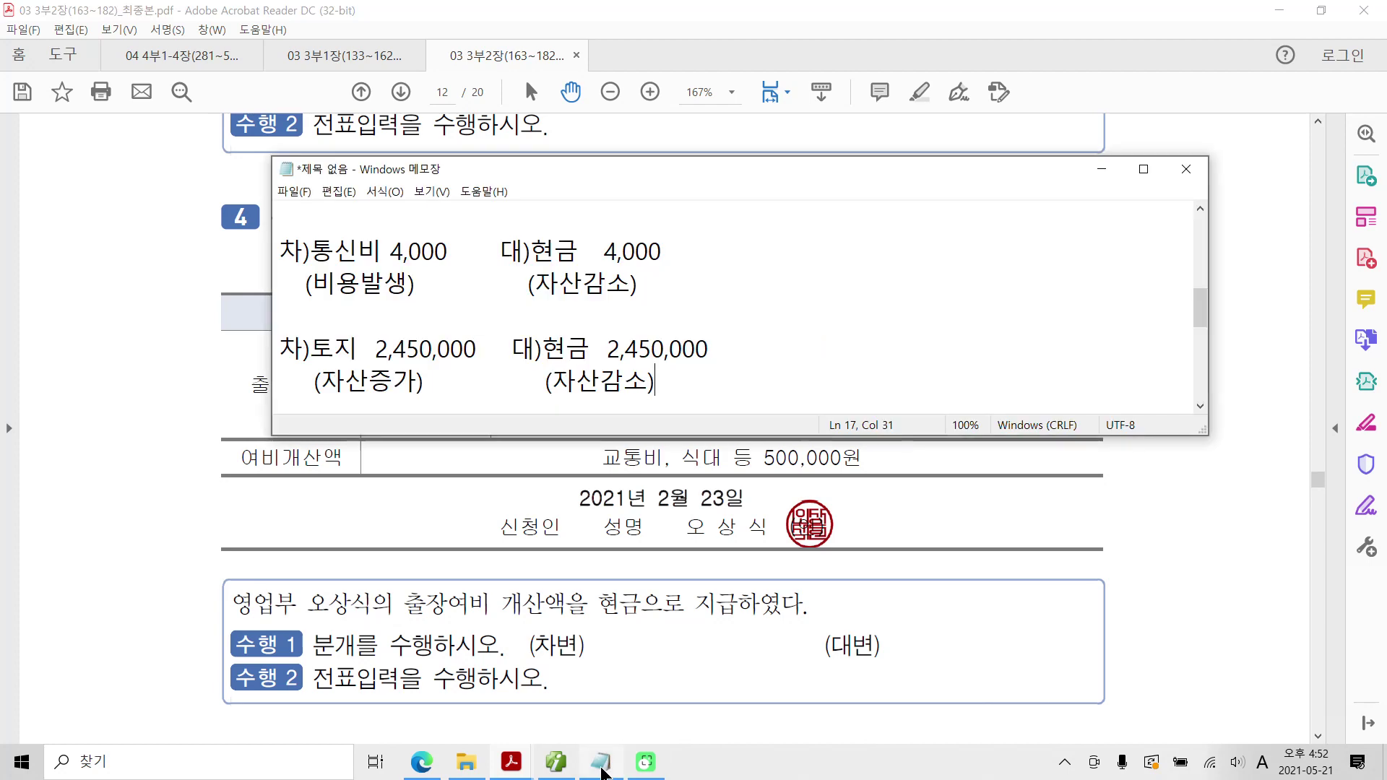
pyautogui.press('Return')
pyautogui.press('Return')
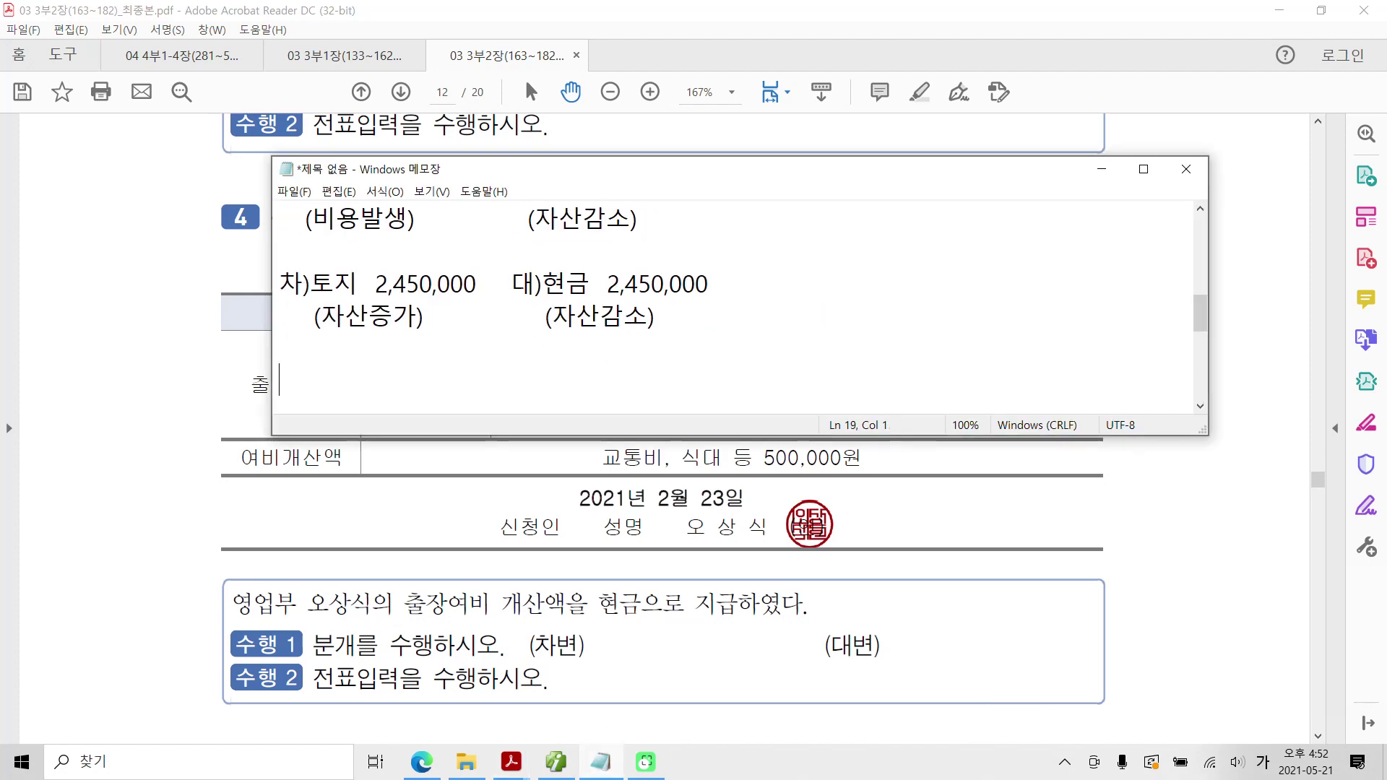
pyautogui.write('차)가지')
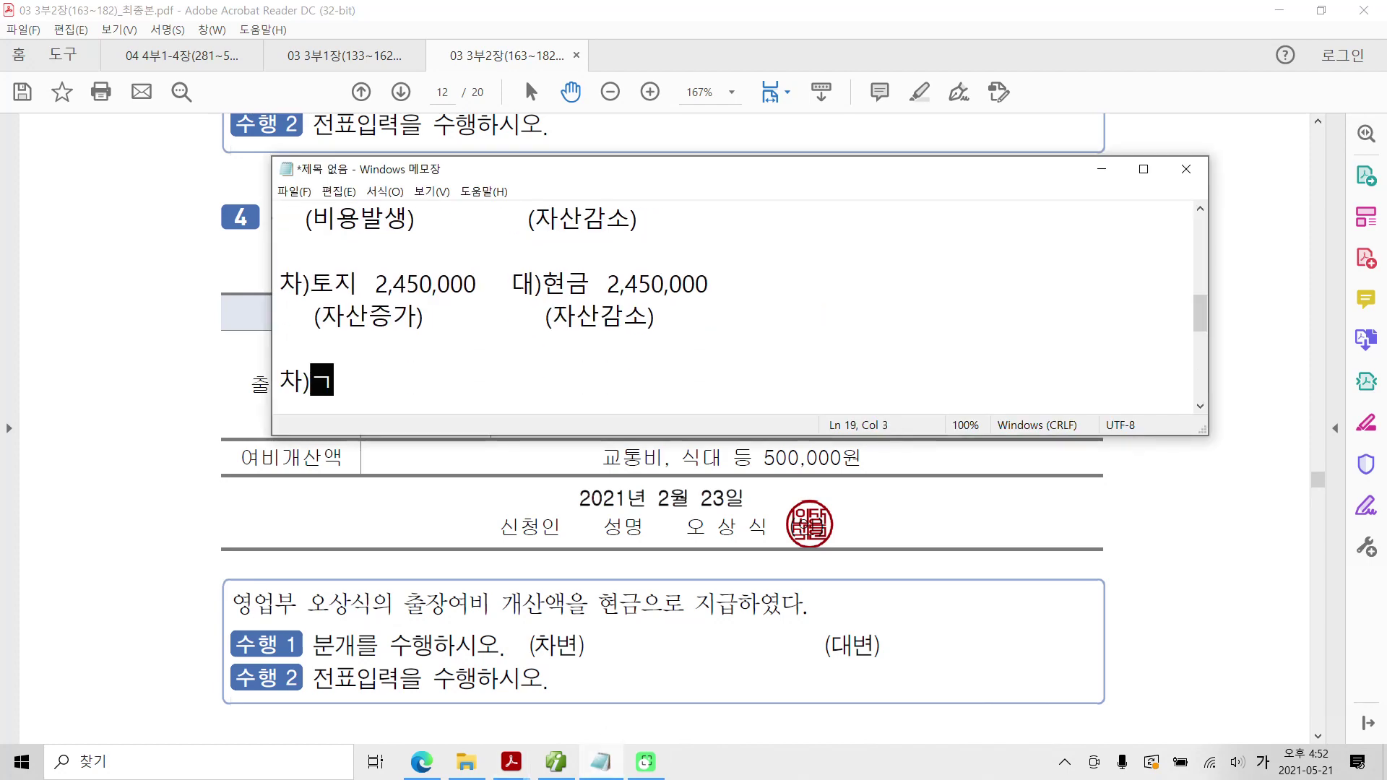
pyautogui.write('급금')
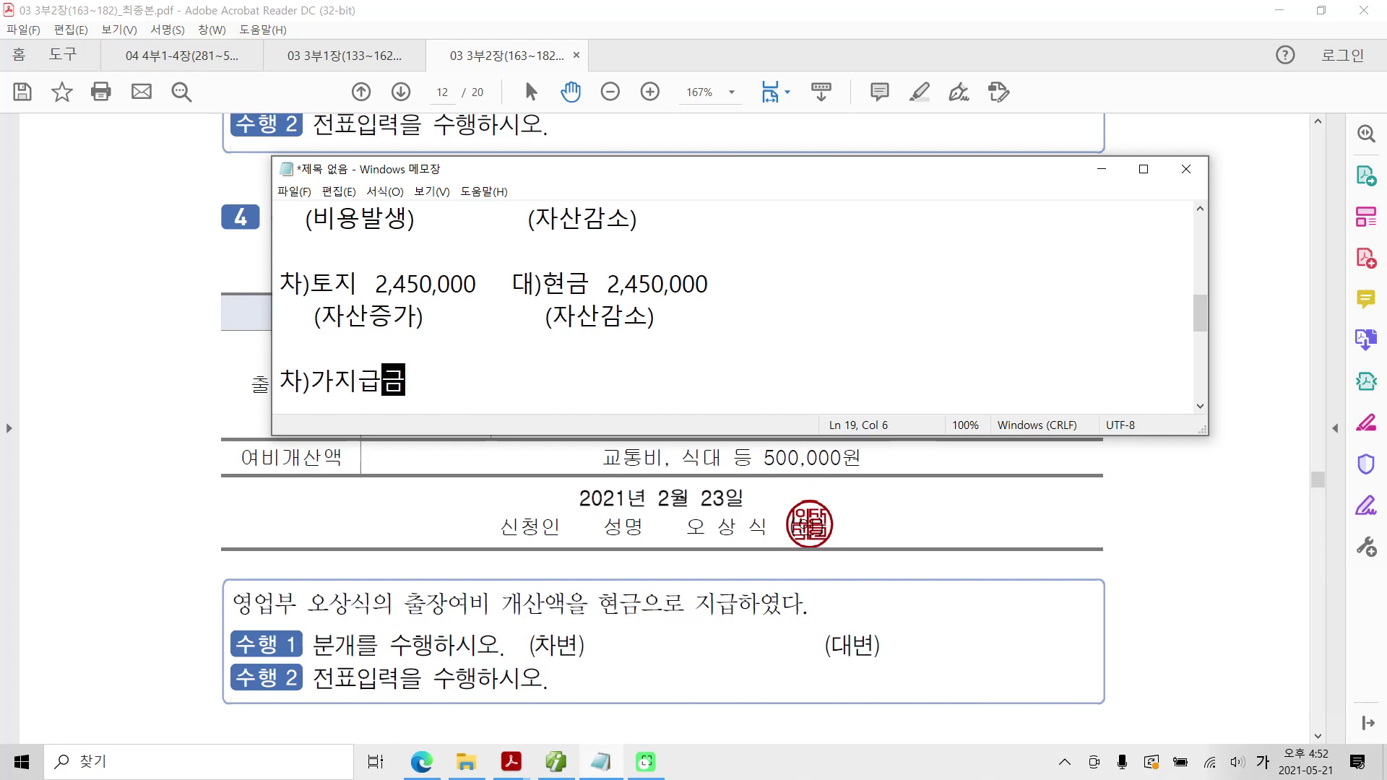
pyautogui.write('(오상식)  ')
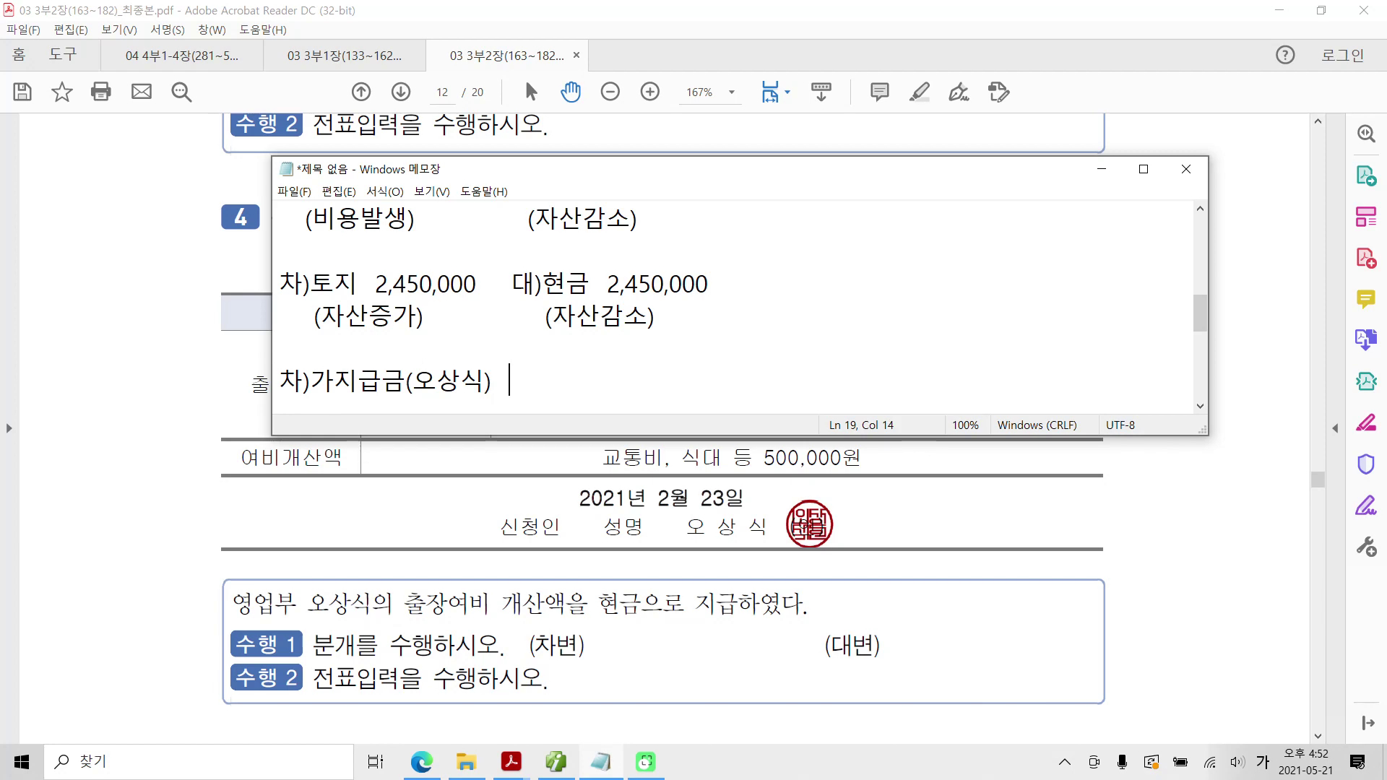
pyautogui.write('500,')
pyautogui.write('000   ㄷ')
pyautogui.write('ㅐ)현금   ')
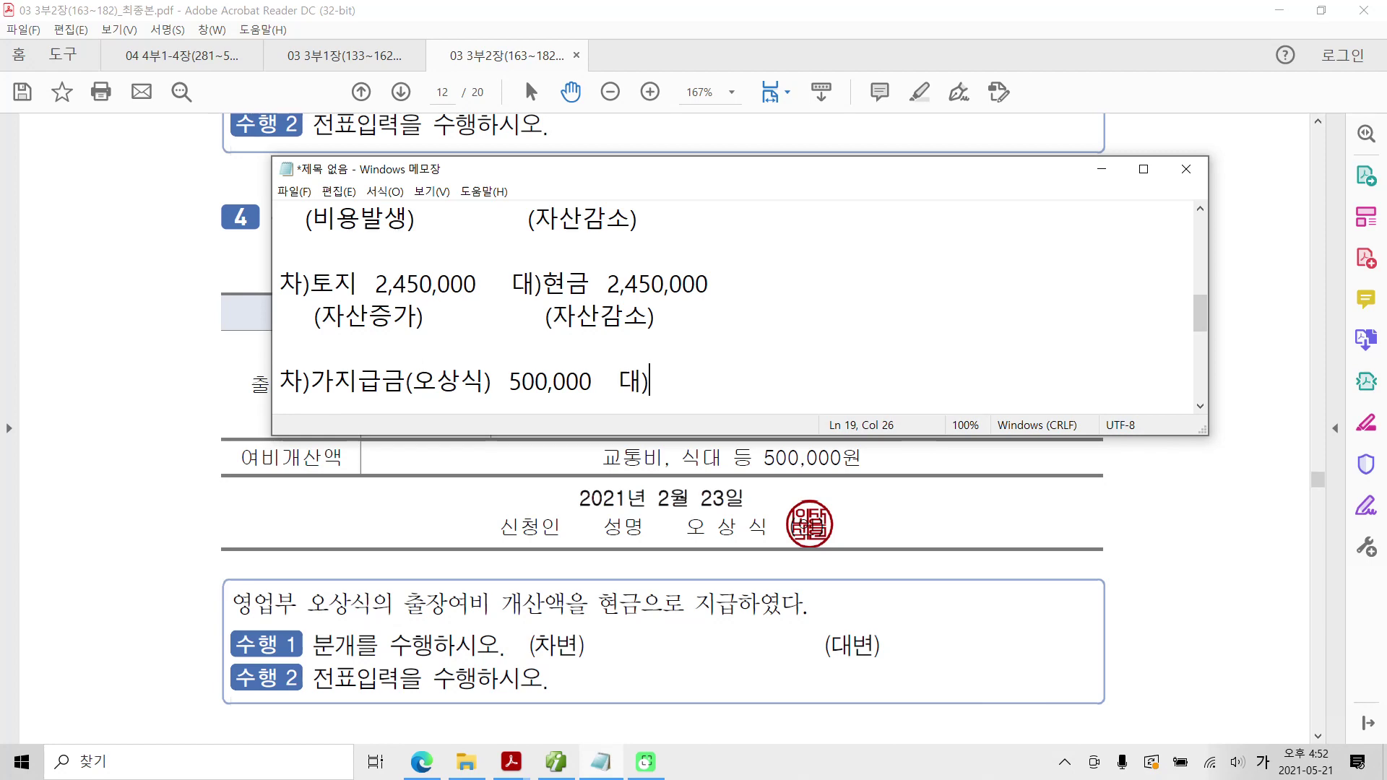
pyautogui.write('500,000')
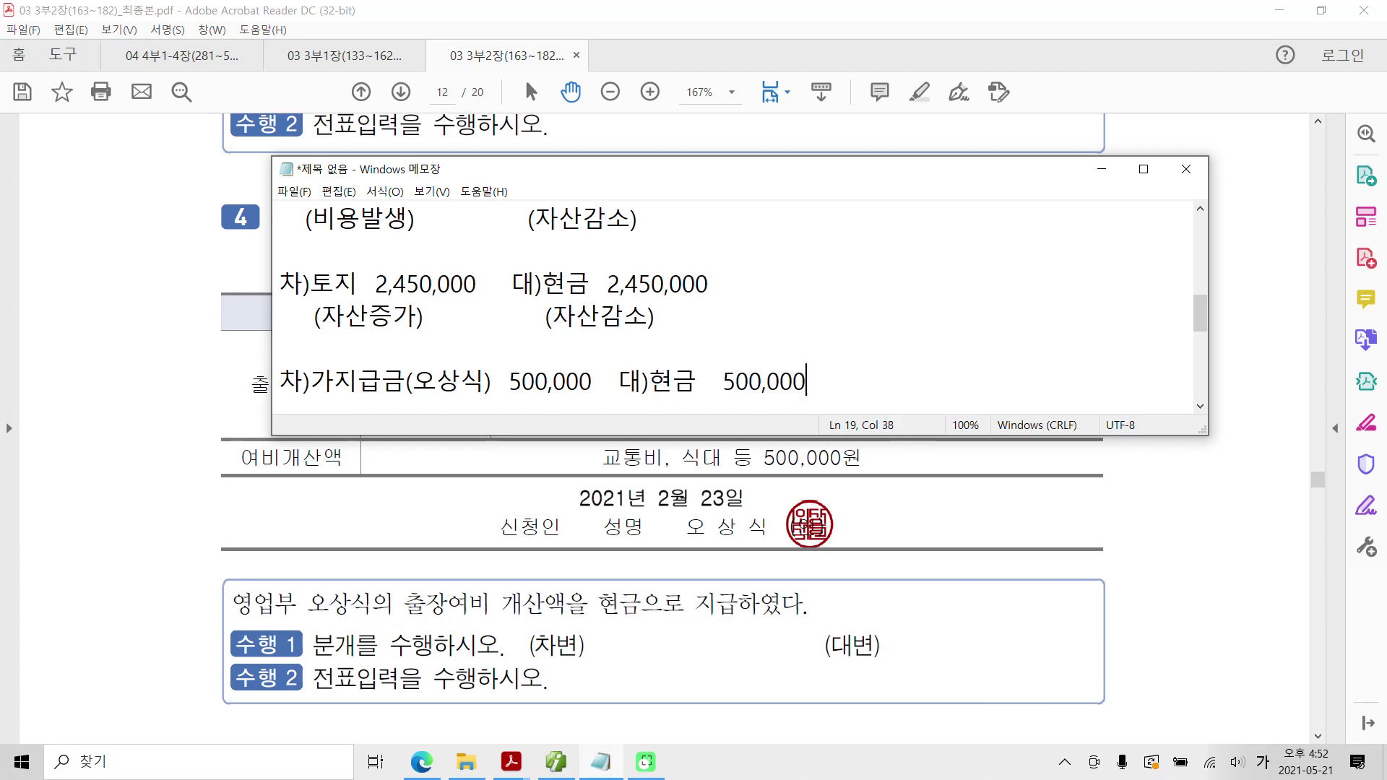
# Note (자산증가) under the 가지급금 debit and (자산감소) under its 현금 credit, and minimize the notes
pyautogui.press('Return')
pyautogui.write('(')
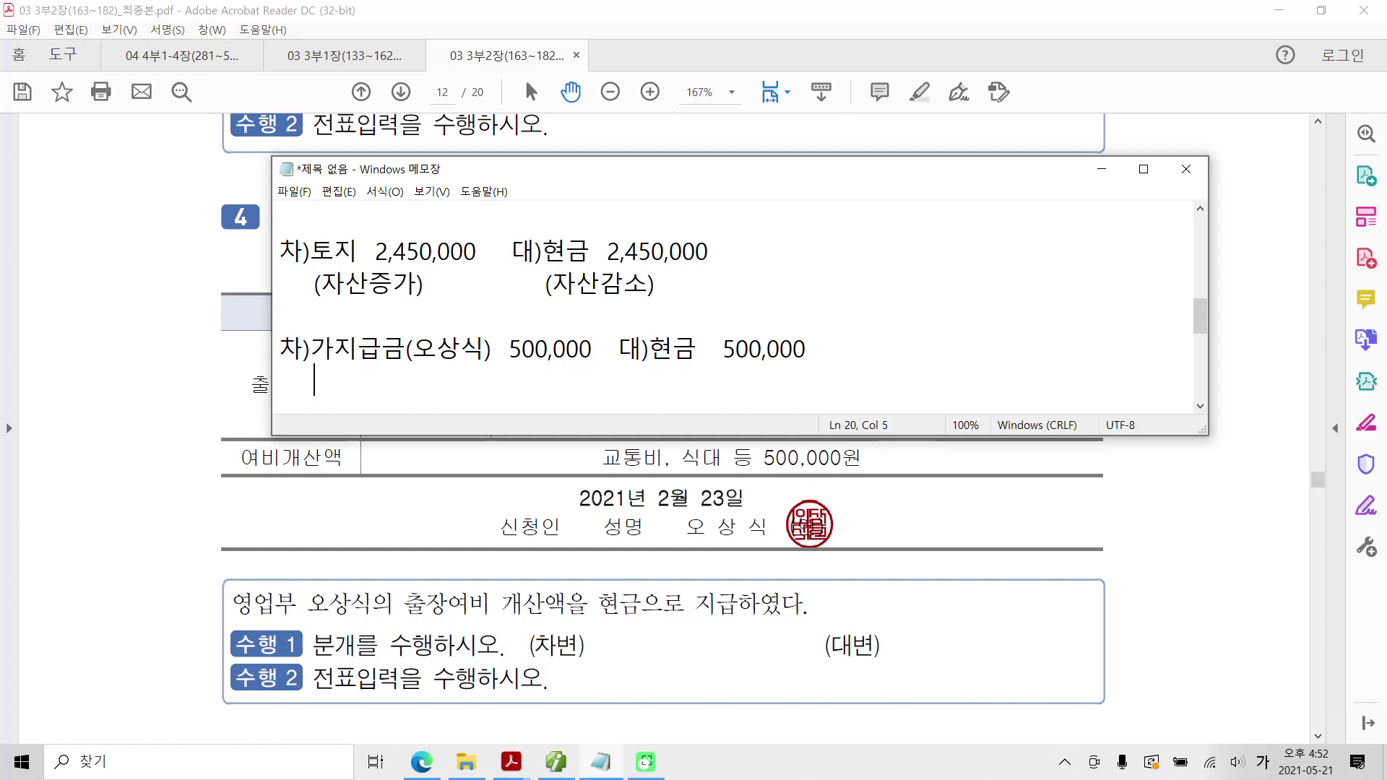
pyautogui.write('자')
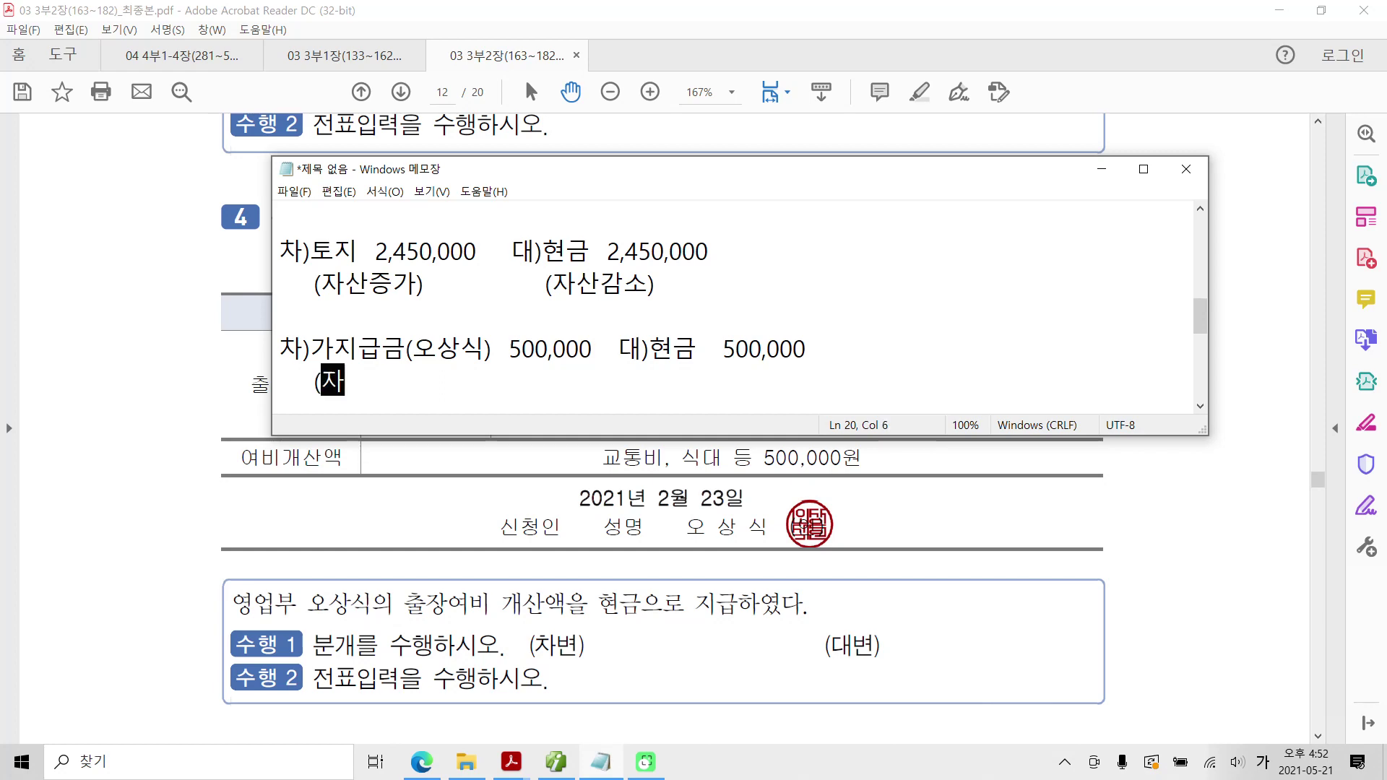
pyautogui.write('산증가) ')
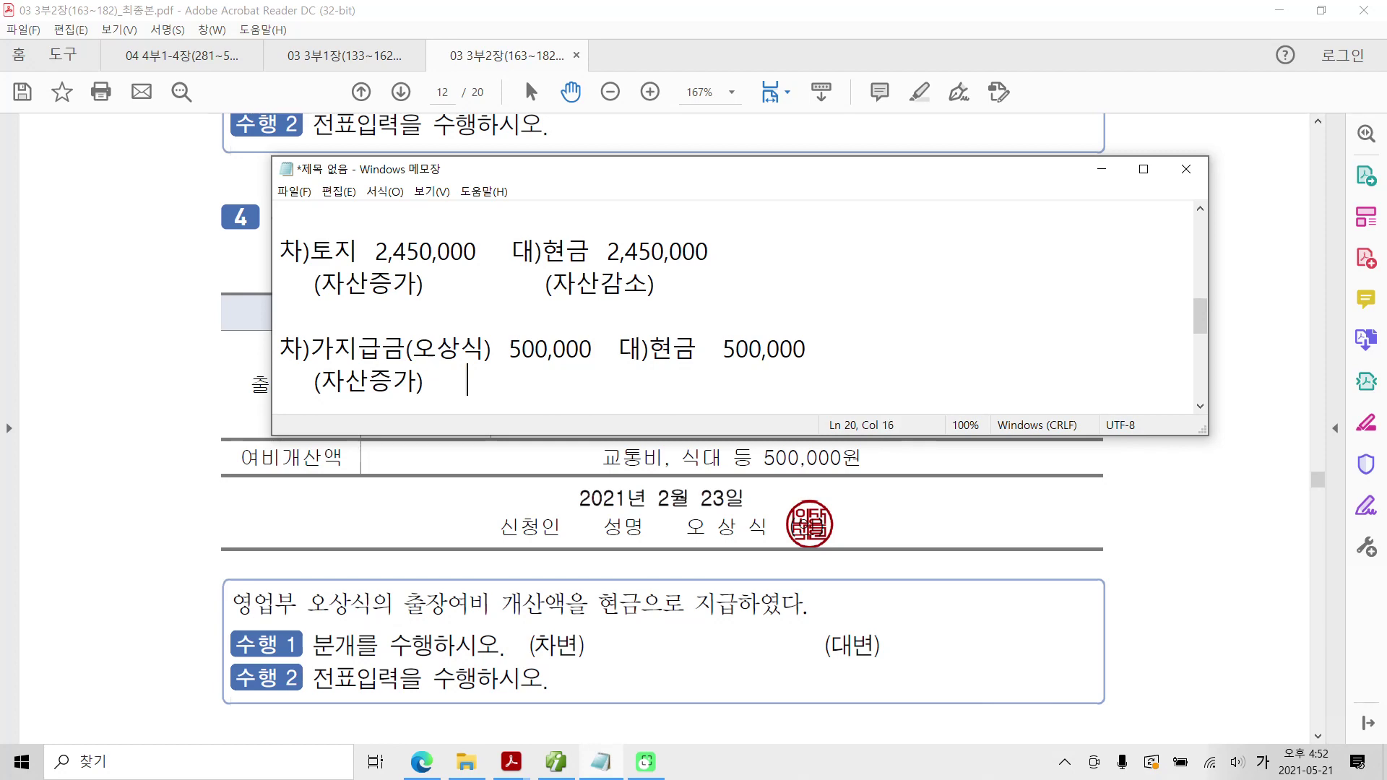
pyautogui.write('                         (')
pyautogui.write('자산감소')
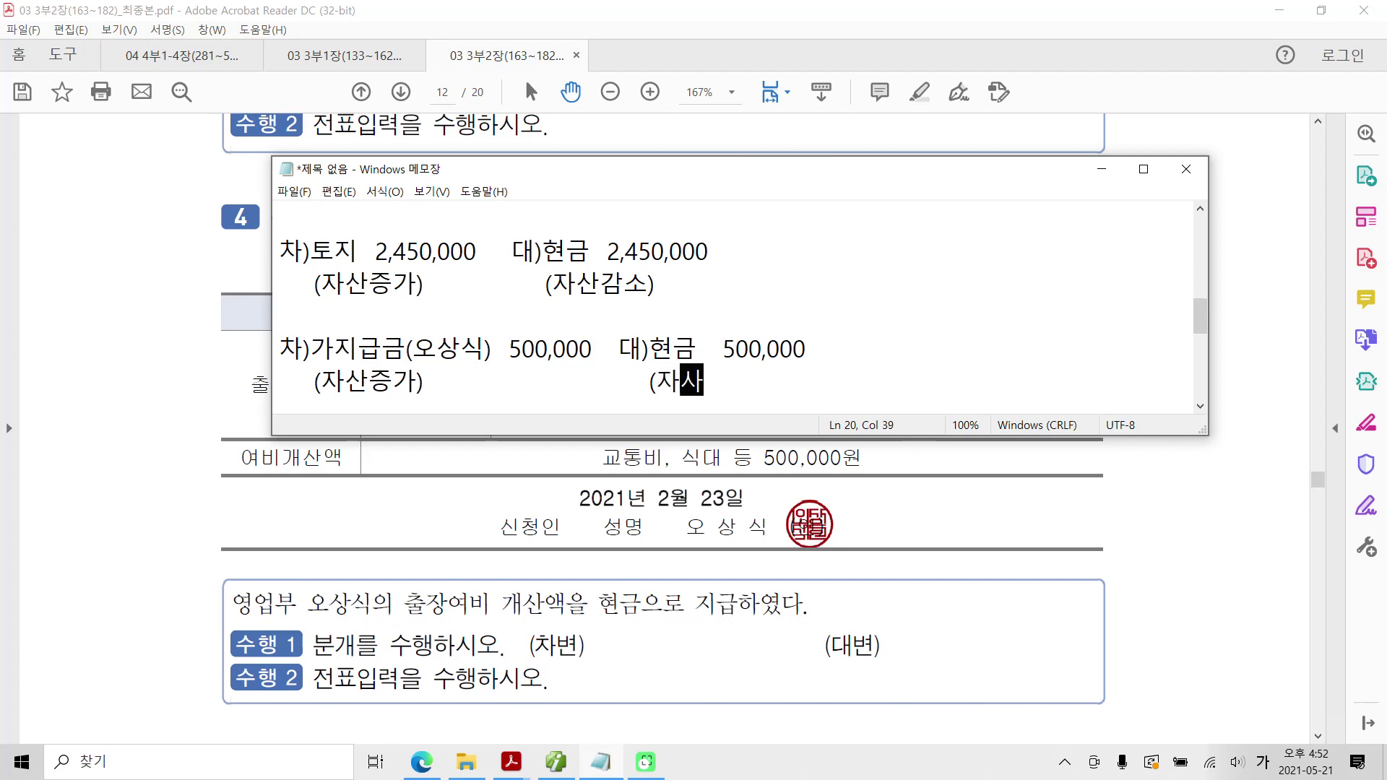
pyautogui.write(')')
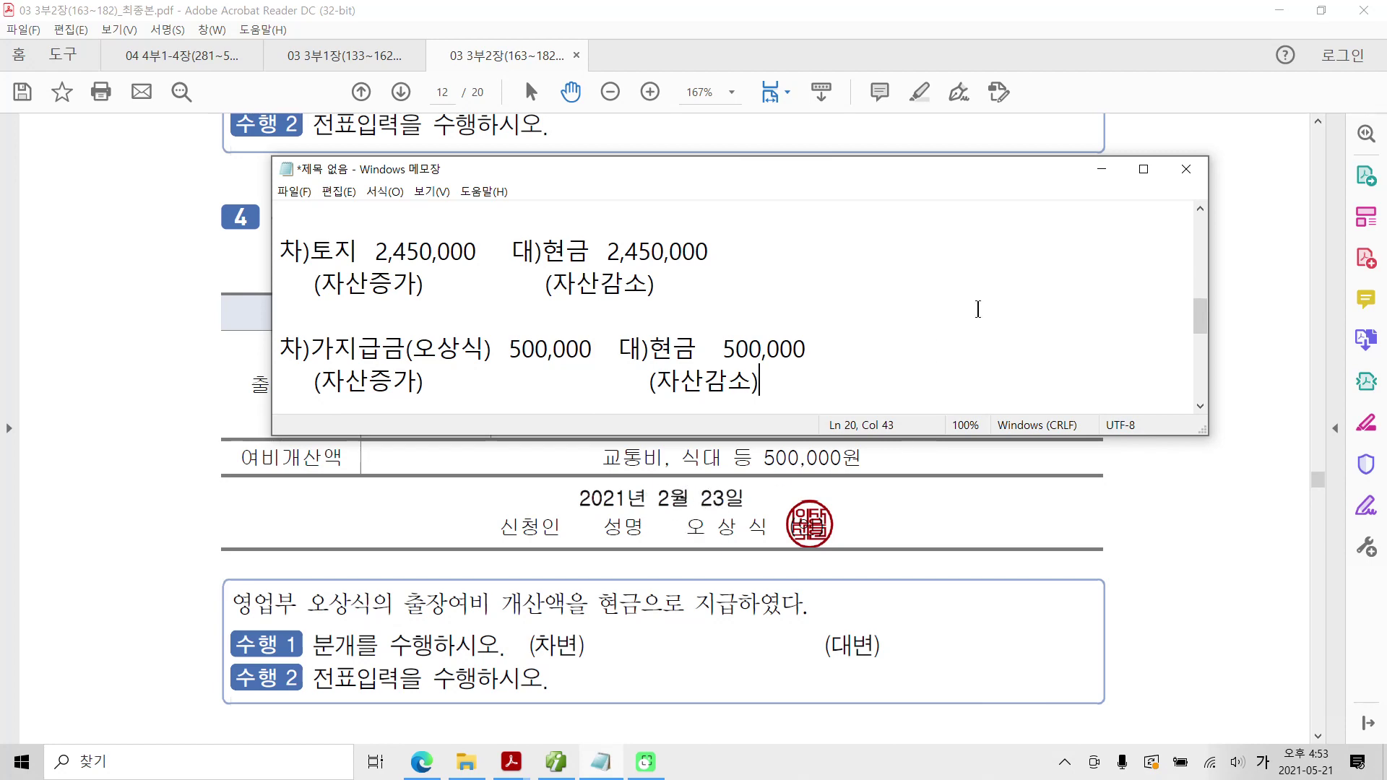
pyautogui.click(1102, 169)
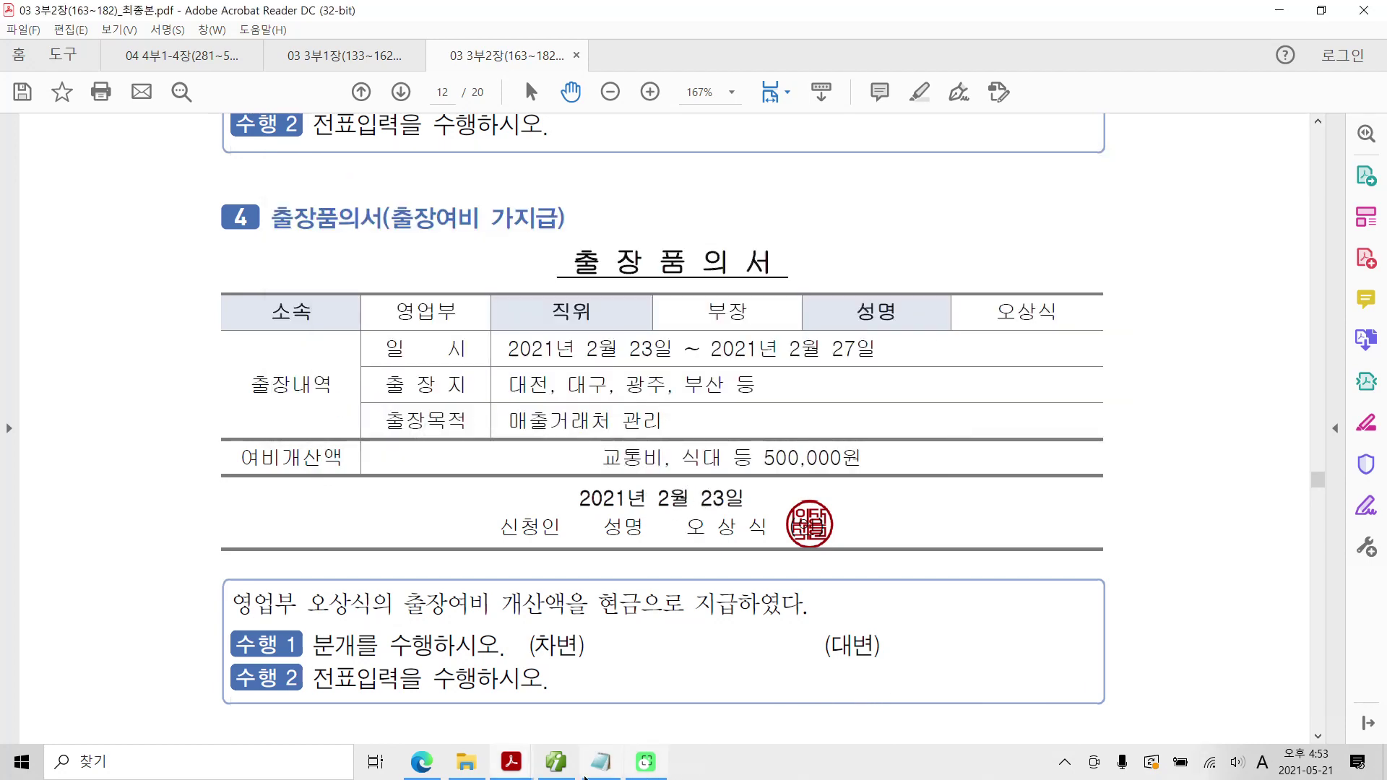
# Switch to the accounting program, set the 일반전표입력 date to February 23, and start a line with 구분 3 차변
pyautogui.click(587, 775)
pyautogui.click(268, 140)
pyautogui.write('23')
pyautogui.press('Return')
pyautogui.write('3')
pyautogui.press('Return')
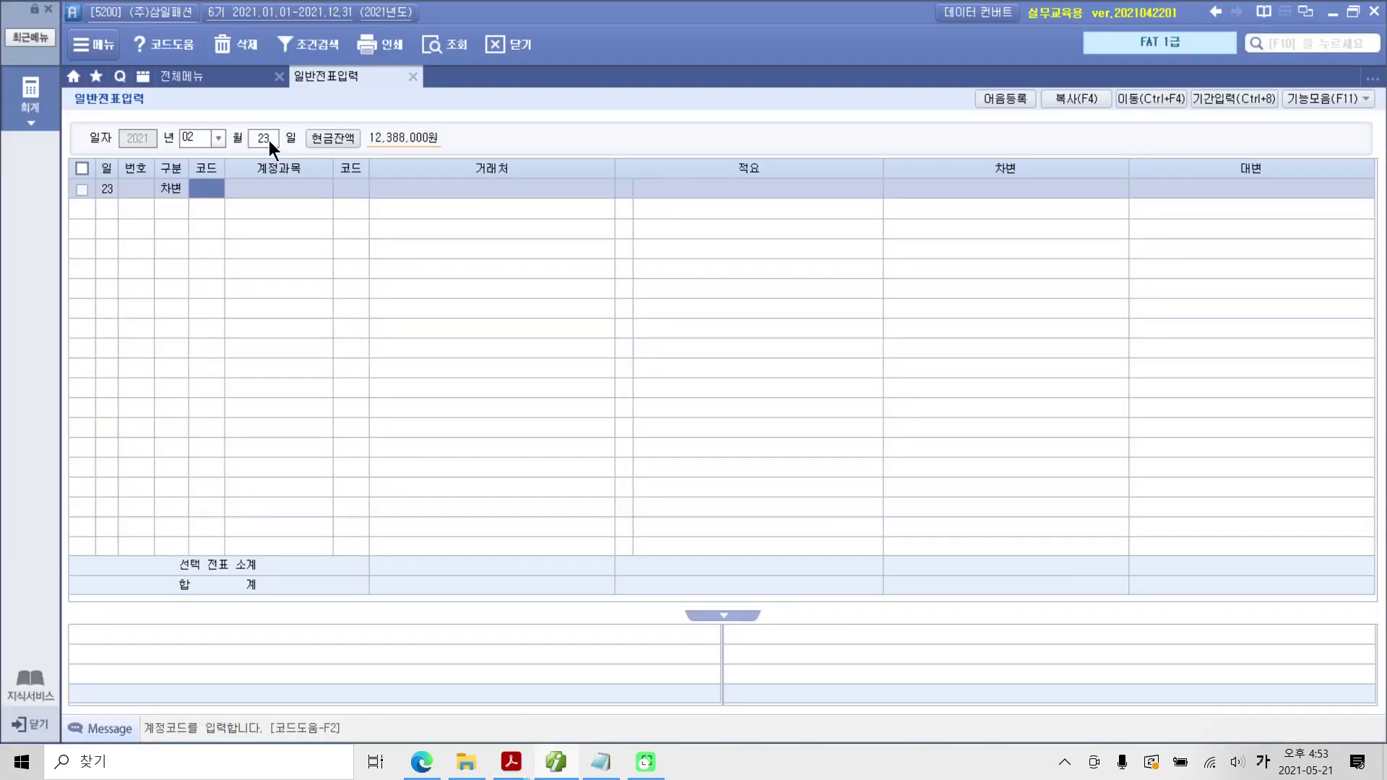
# Set the debit line's account to 가지급금 and enter the employee's name as its 거래처
pyautogui.write('가지')
pyautogui.press('Return')
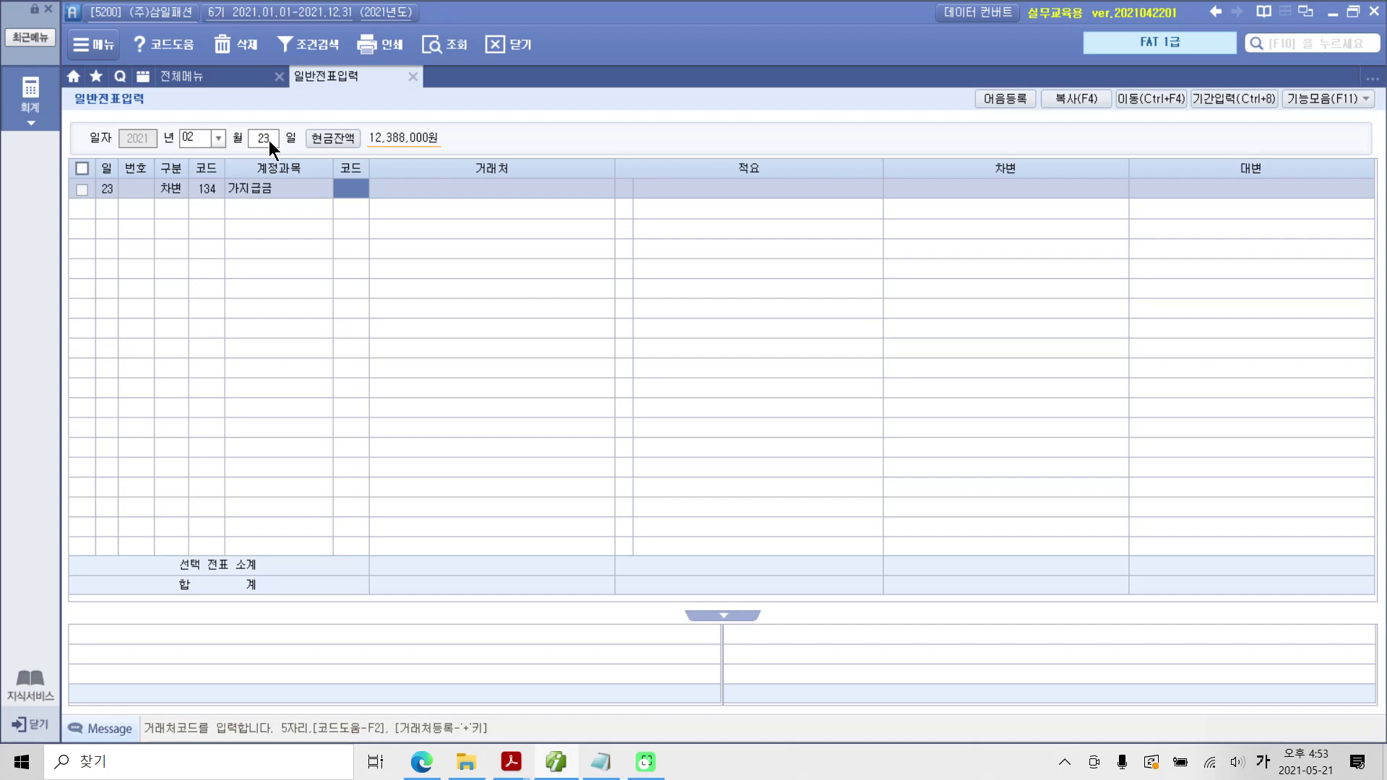
pyautogui.write('오상ㅇ')
pyautogui.write('식')
pyautogui.press('Return')
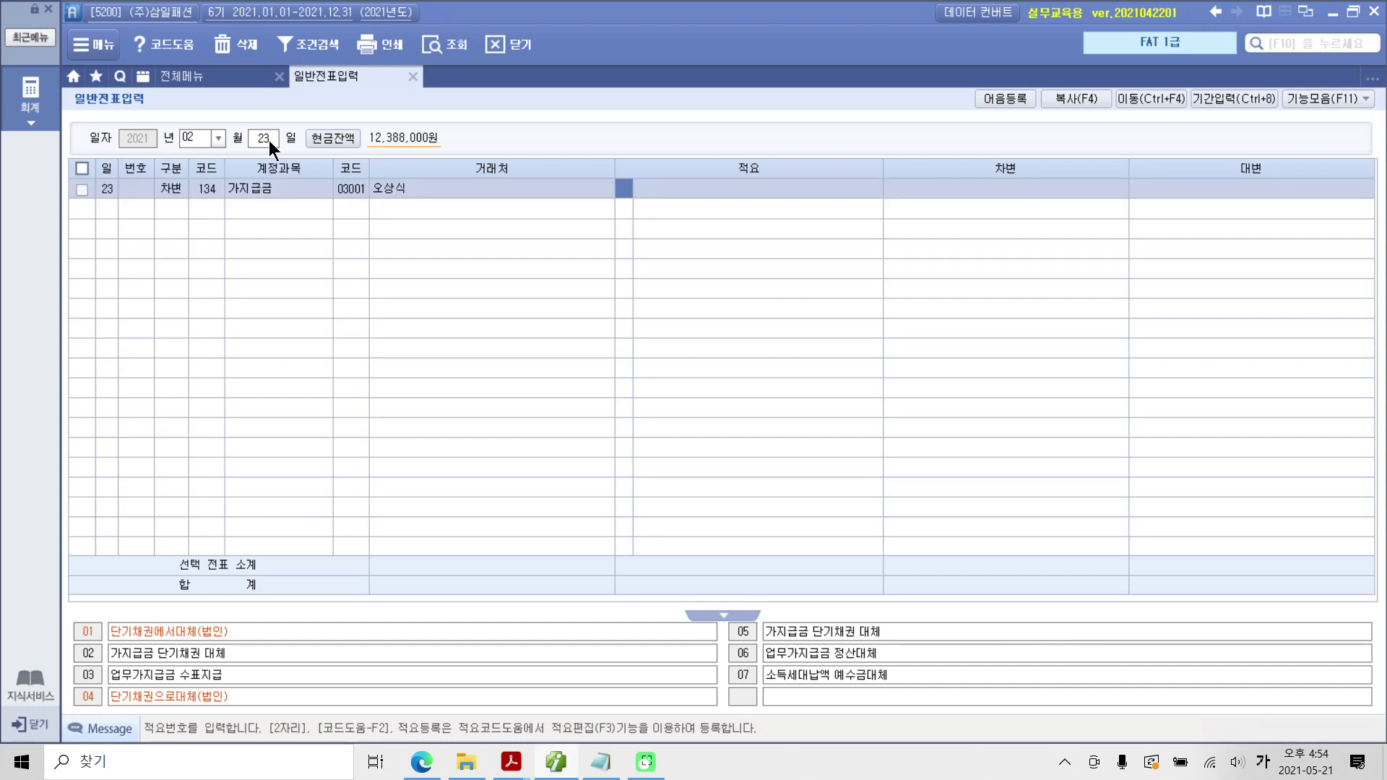
# Enter 출장비 가지급 as the line's 적요 and 500,000 as its 차변 amount
pyautogui.press('Return')
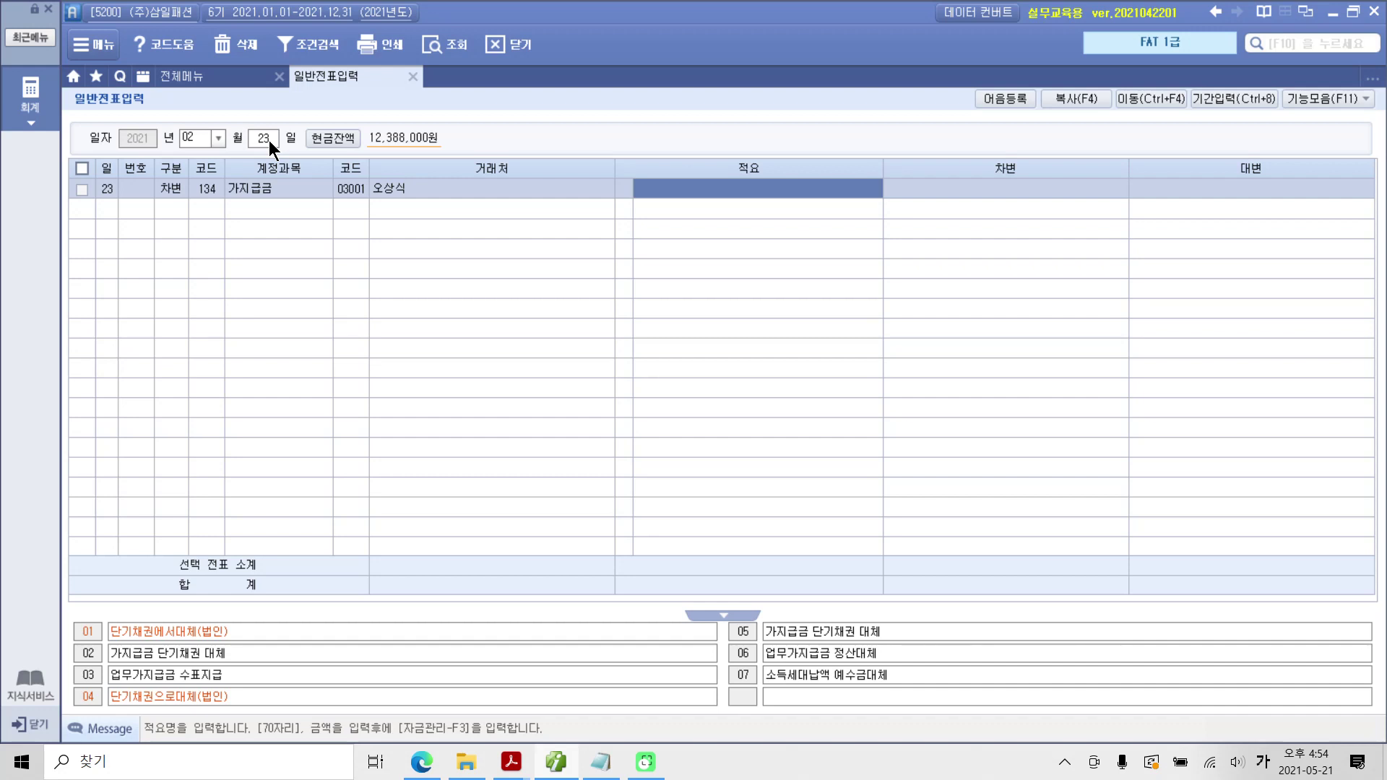
pyautogui.write('출장비')
pyautogui.write(' 가지ㄱ')
pyautogui.write('급')
pyautogui.press('Return')
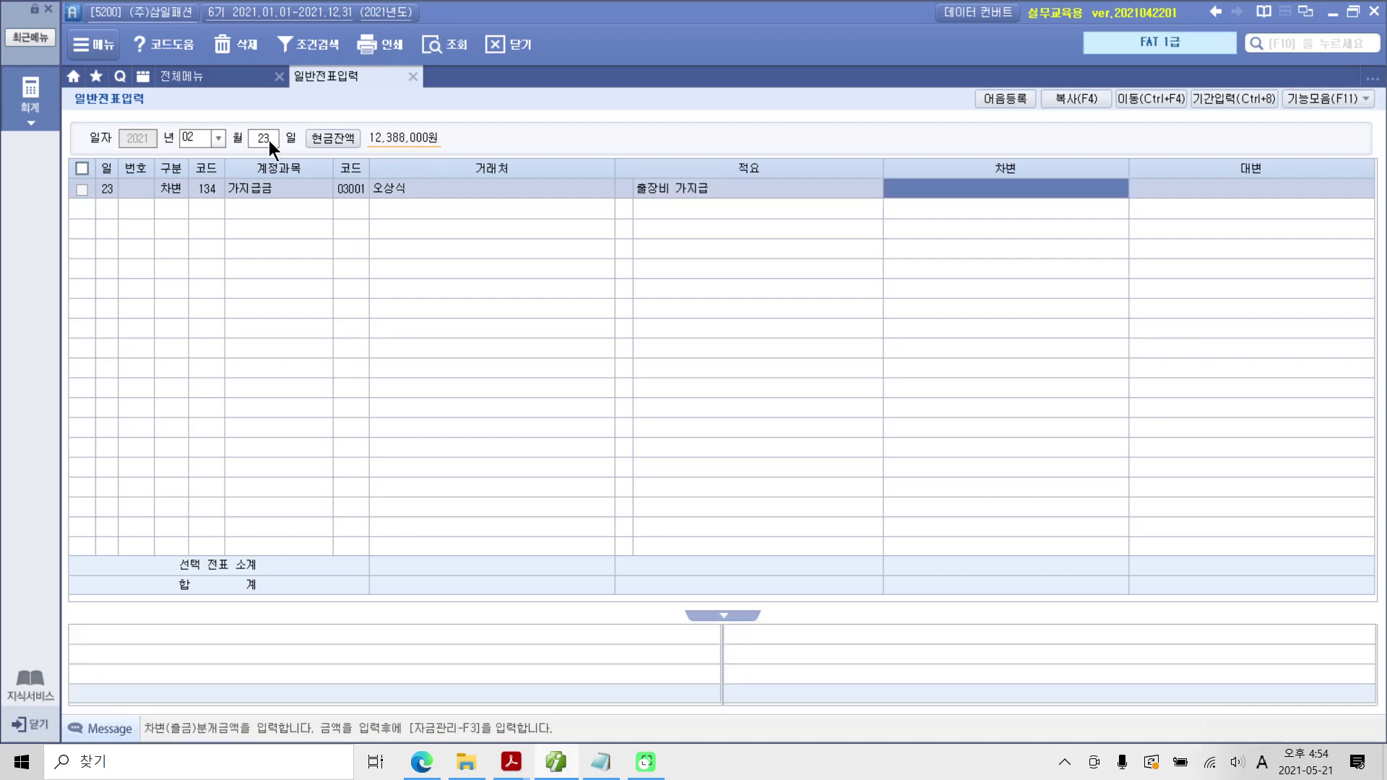
pyautogui.write('500')
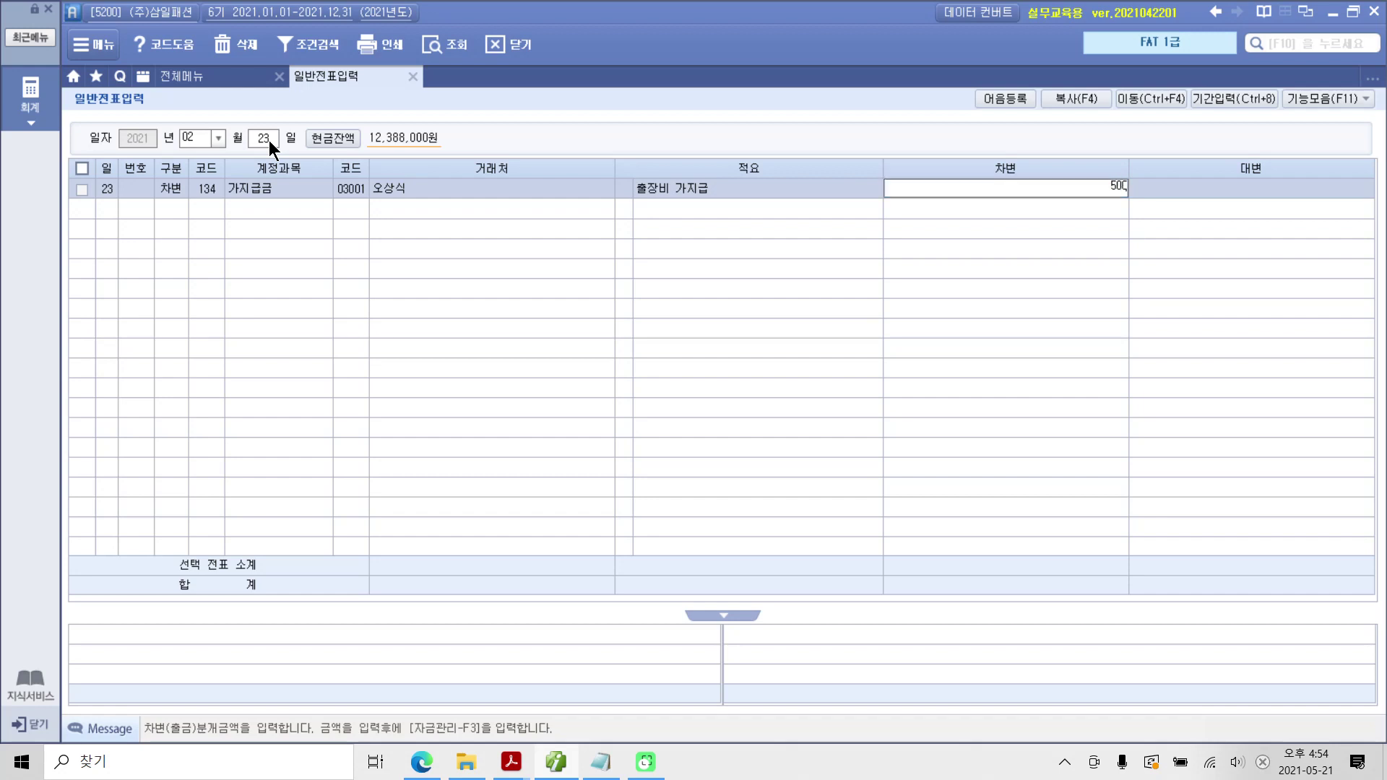
pyautogui.write(',000')
pyautogui.press('Return')
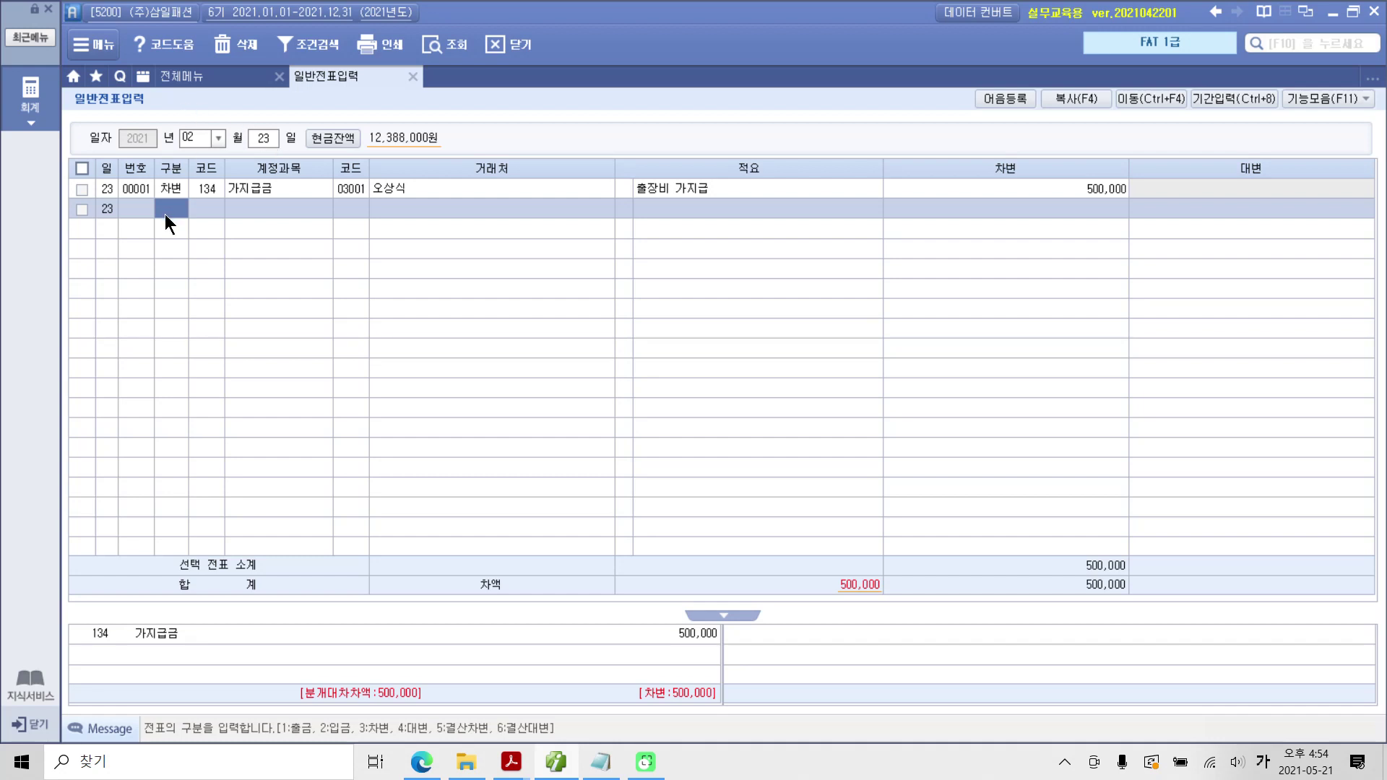
# Try 구분 1 출금 on the 가지급금 line and return it to 3 차변
pyautogui.click(167, 191)
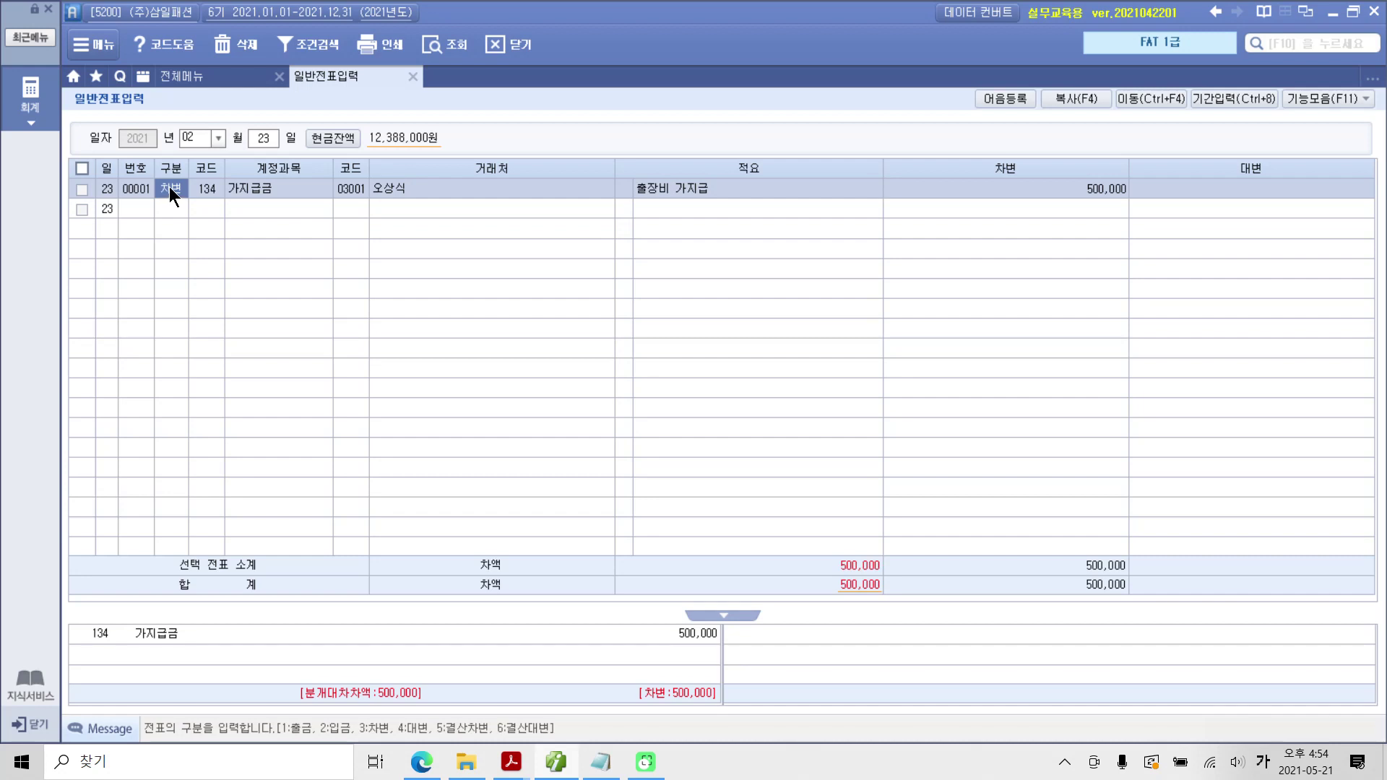
pyautogui.write('1')
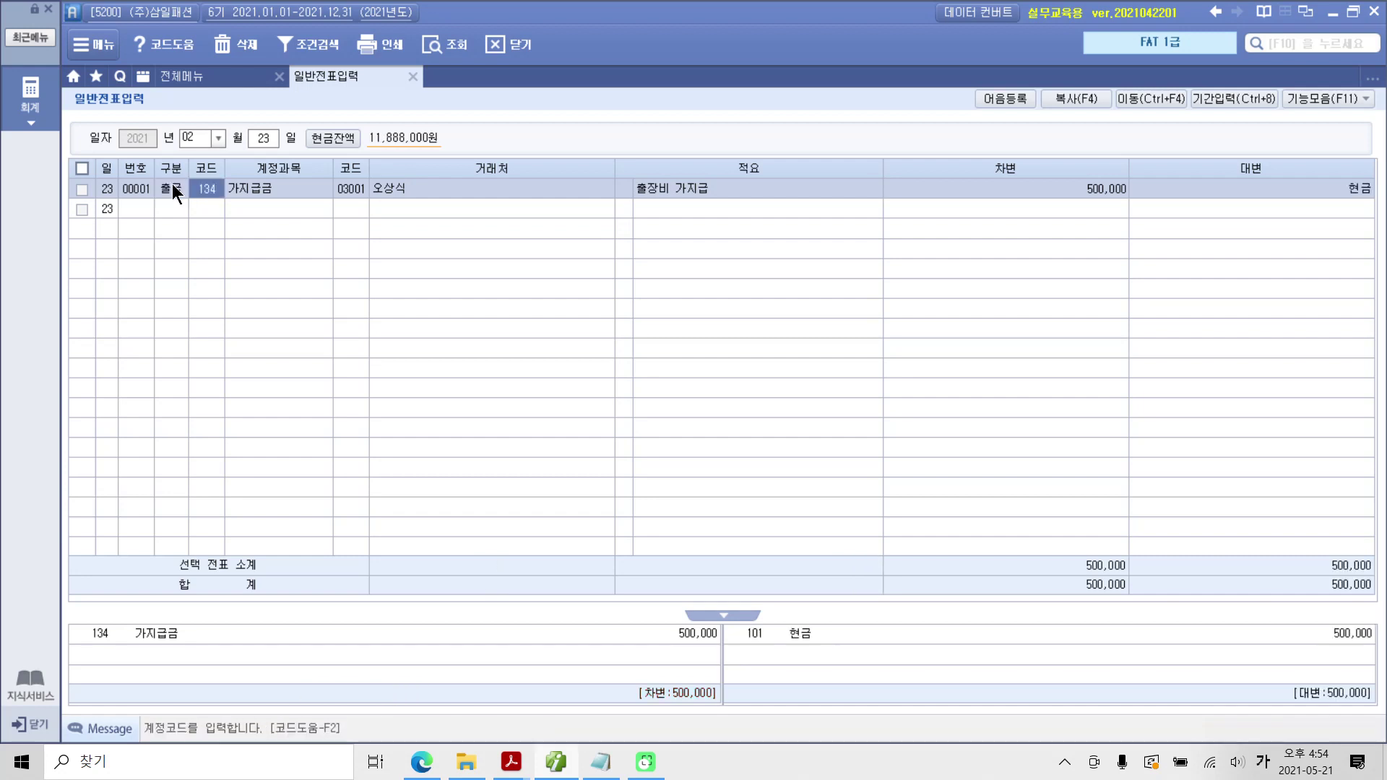
pyautogui.click(168, 189)
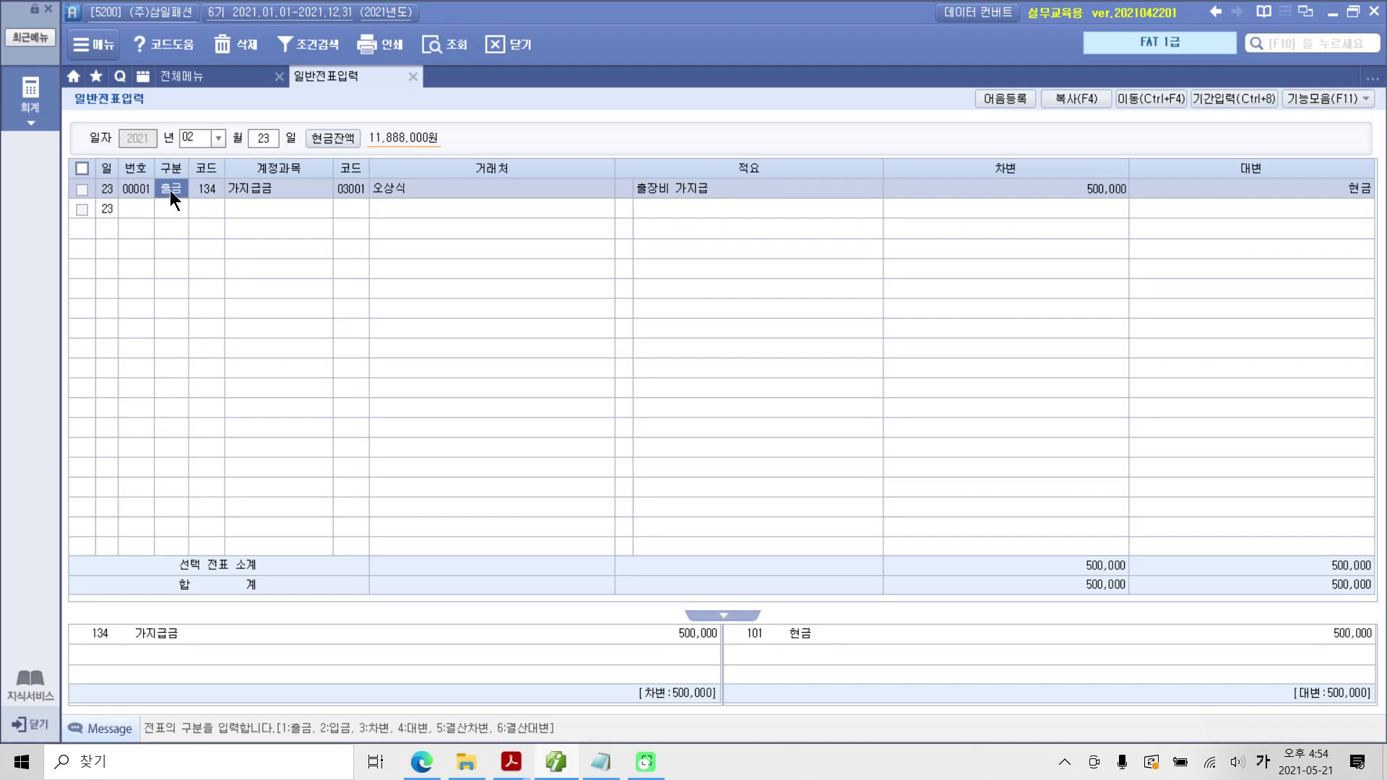
pyautogui.write('3')
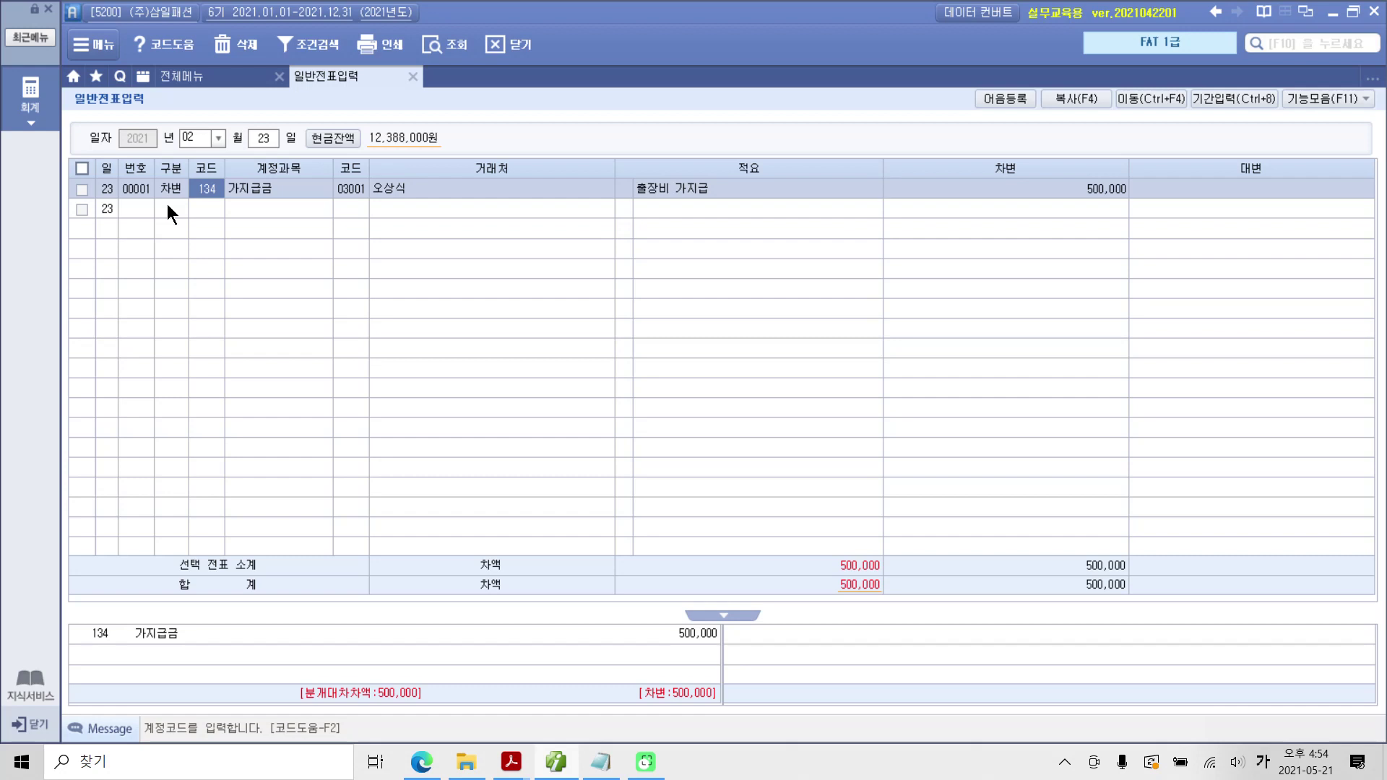
# Add a 대변 line for account 101 현금 with the same 거래처 and 적요 and an amount of 500,000
pyautogui.click(167, 204)
pyautogui.write('4101')
pyautogui.press('Return')
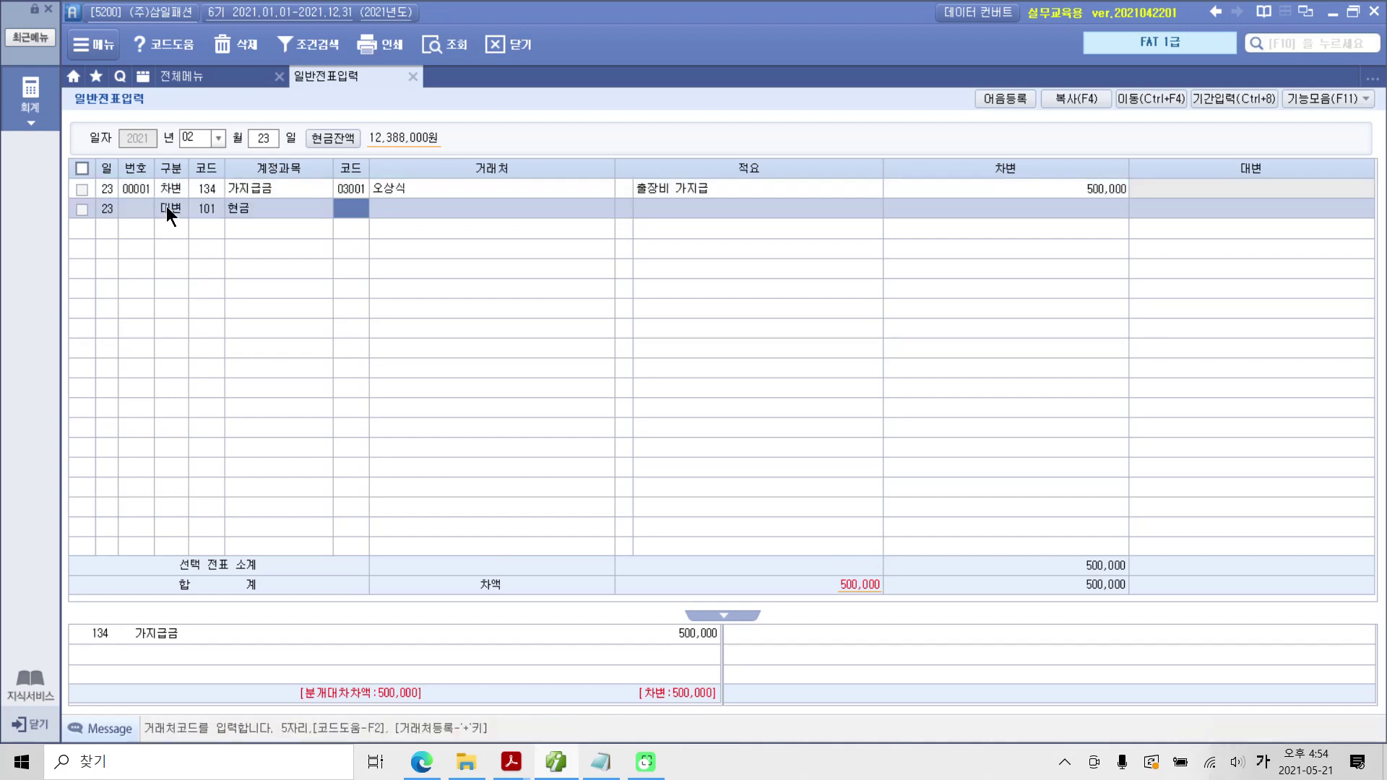
pyautogui.press('Return')
pyautogui.press('Return')
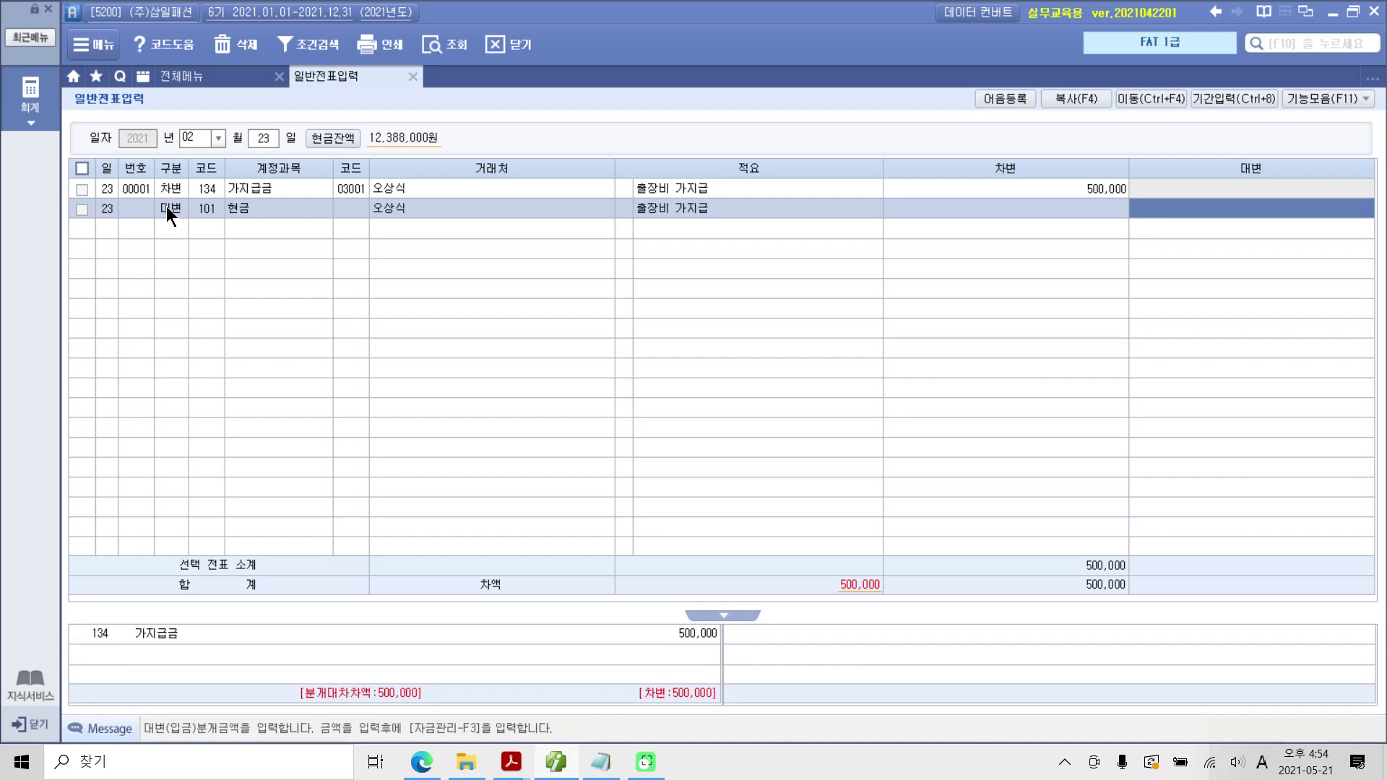
pyautogui.write('5000000')
pyautogui.press('Return')
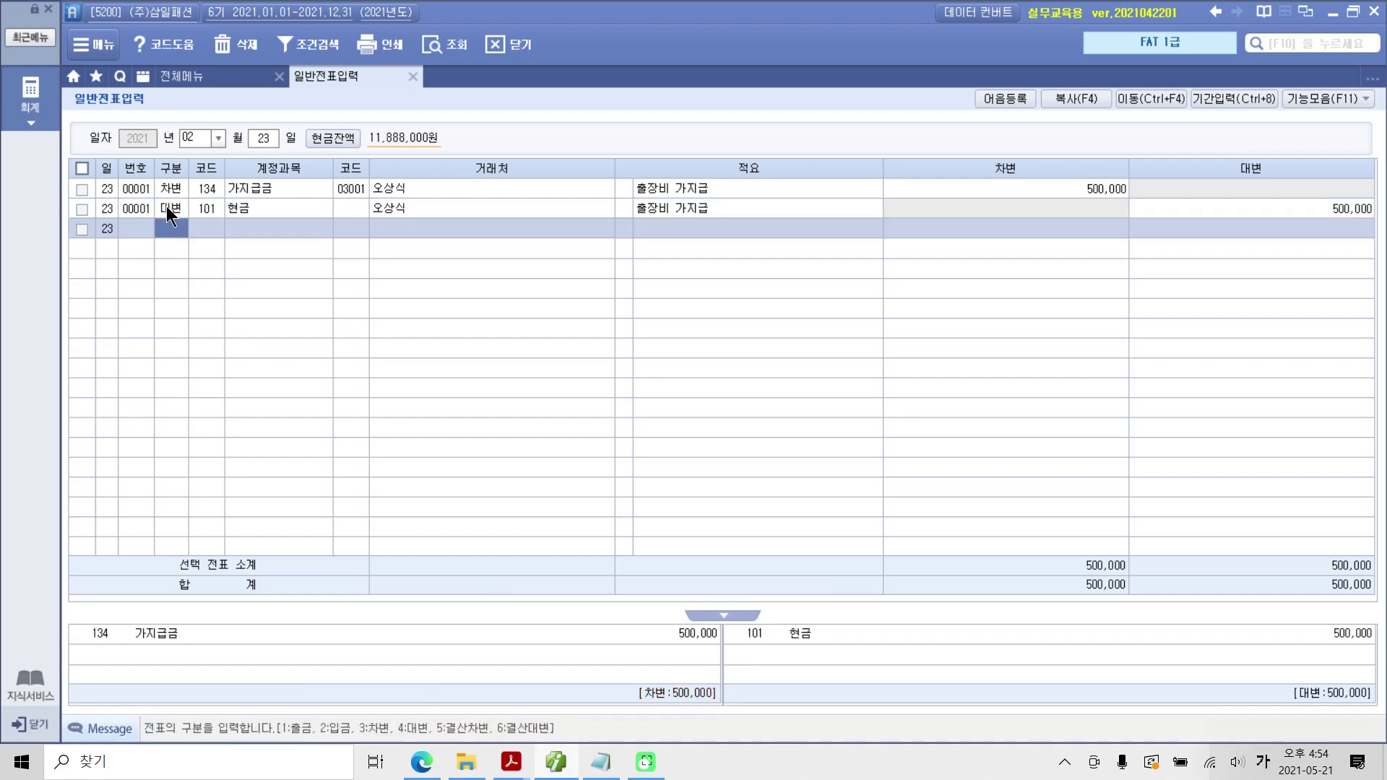
# Change the 가지급금 line's 구분 to 1 출금 and delete the separate 현금 credit line
pyautogui.click(215, 209)
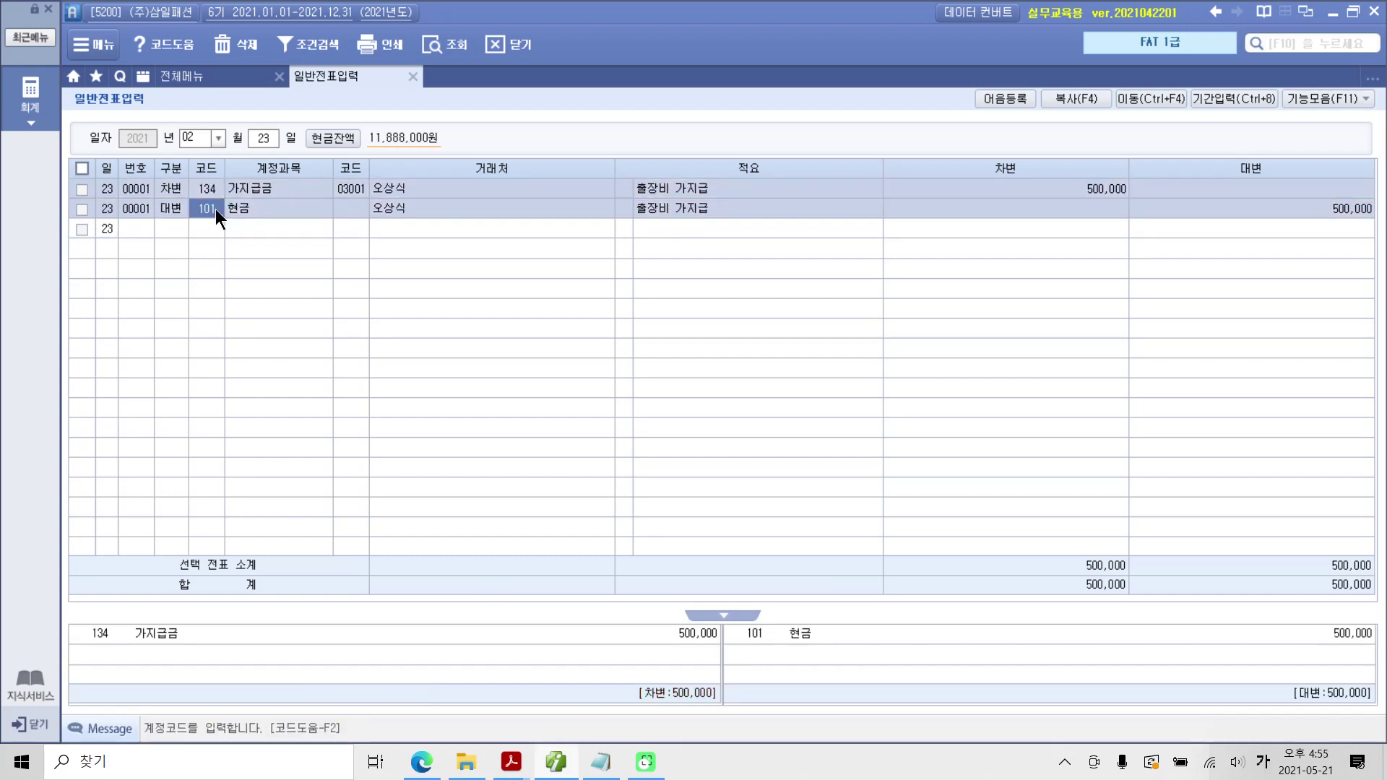
pyautogui.click(173, 191)
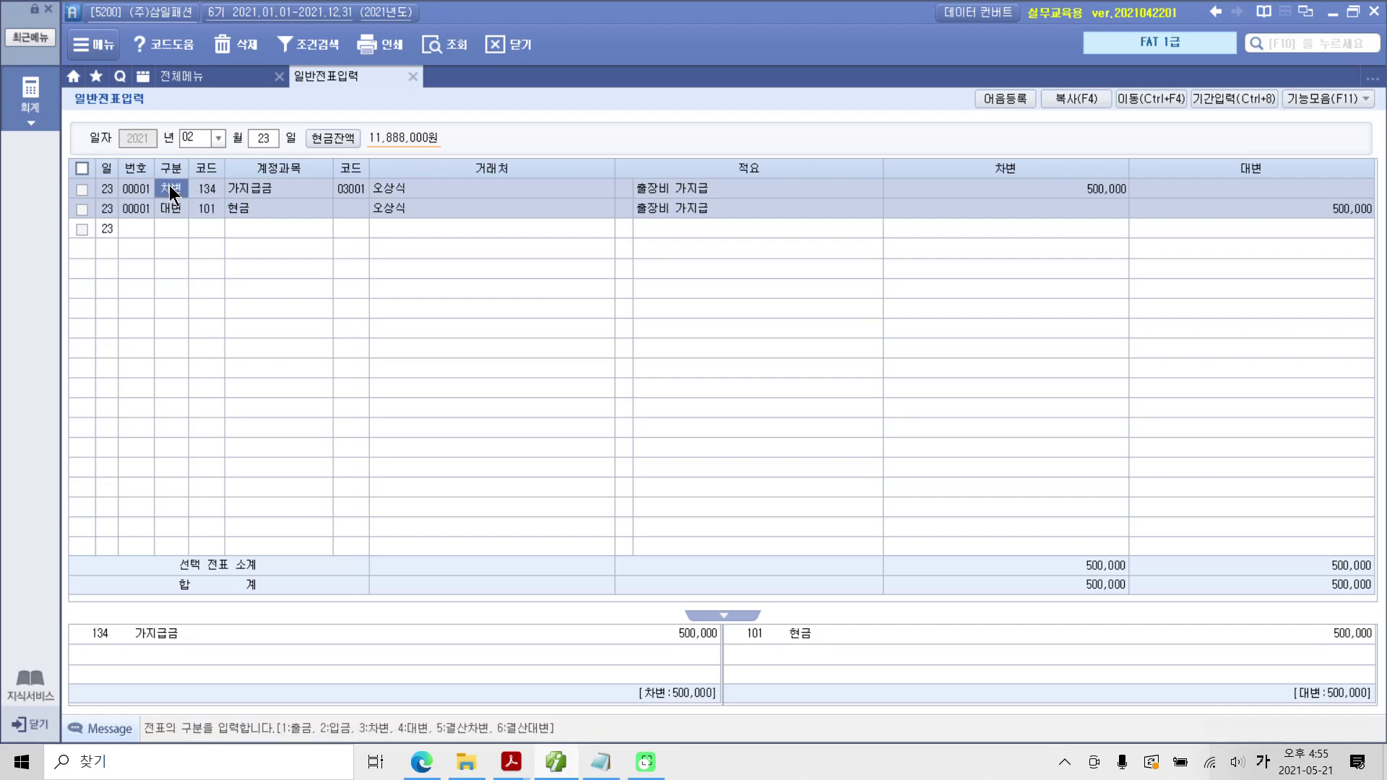
pyautogui.write('1')
pyautogui.press('Return')
pyautogui.click(163, 209)
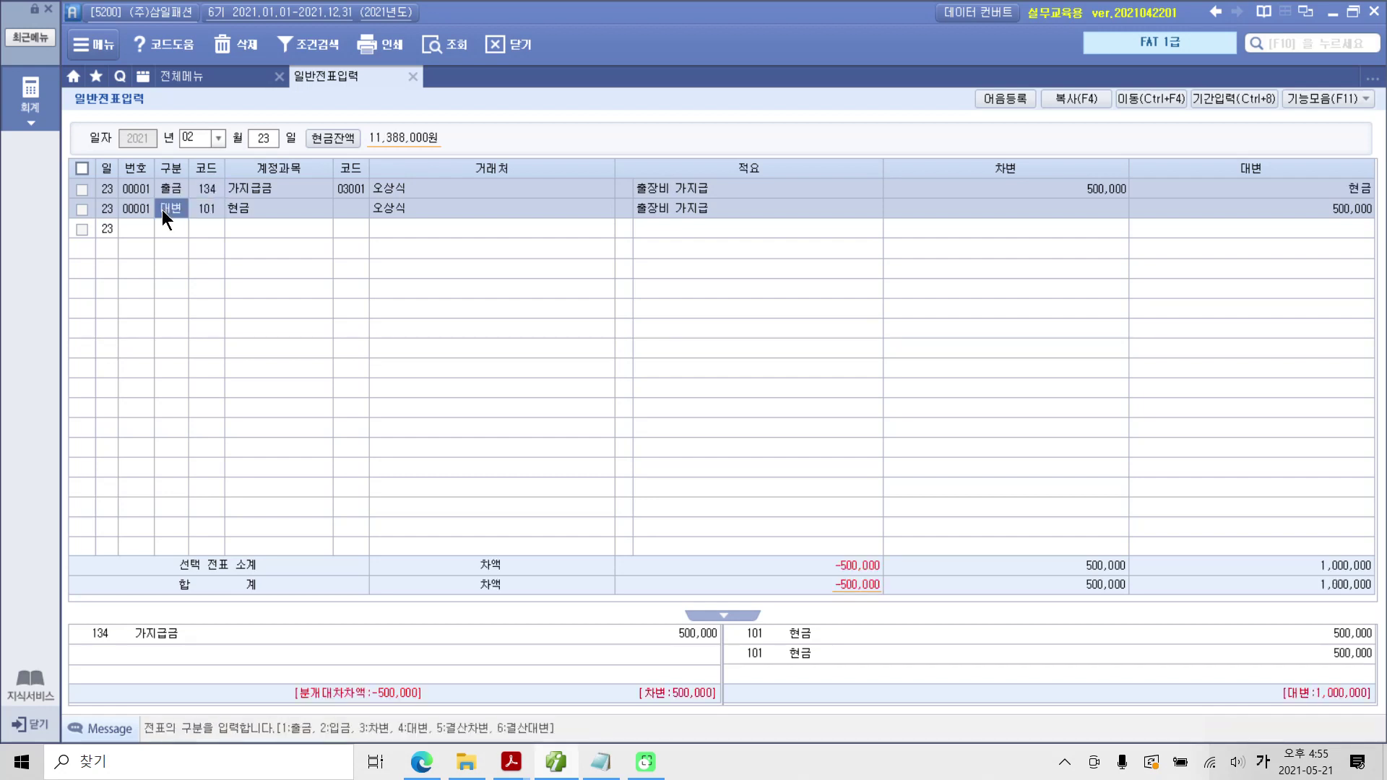
pyautogui.click(228, 41)
pyautogui.click(652, 422)
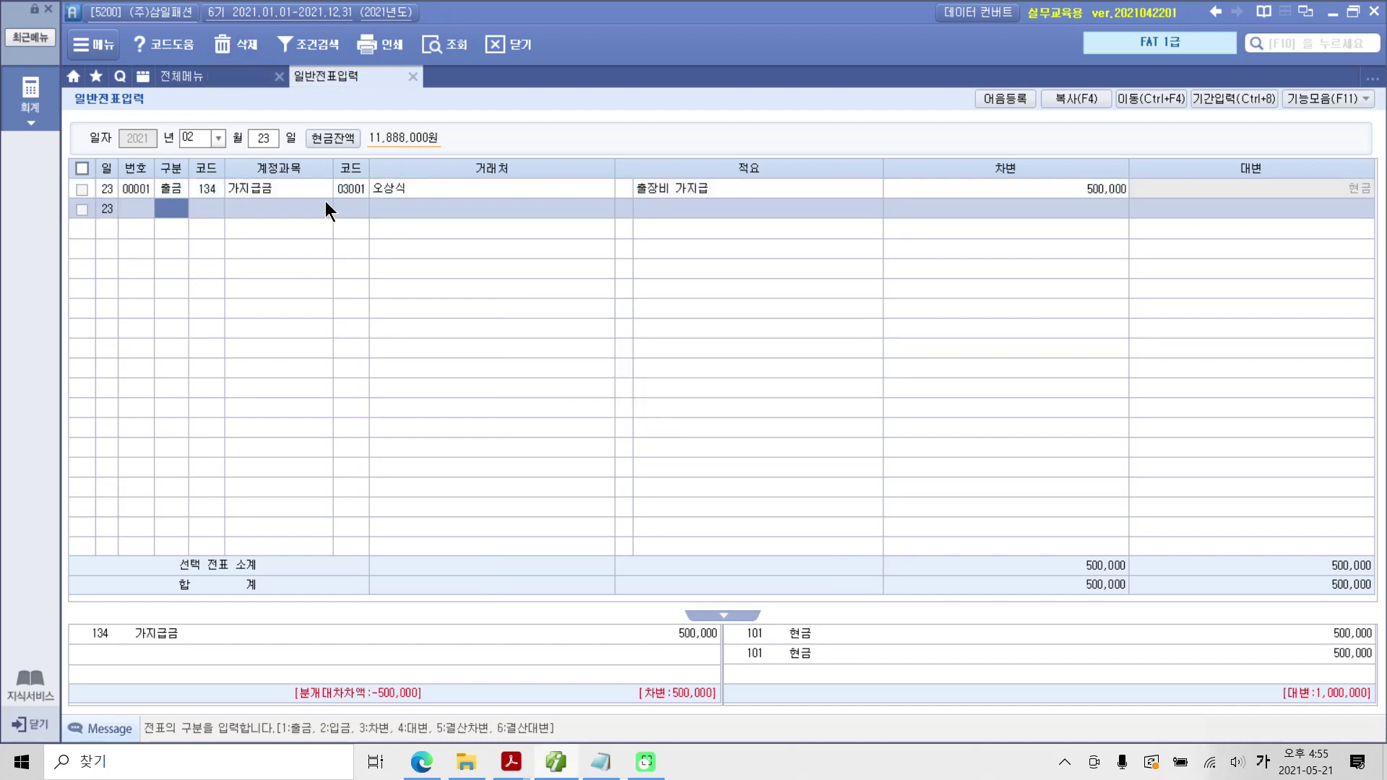
# Mark the emptied second line and the 삭제 command on screen, and clear the markings
pyautogui.moveTo(117, 216)
pyautogui.mouseDown()
pyautogui.moveTo(240, 224)
pyautogui.moveTo(114, 218)
pyautogui.mouseUp()
pyautogui.moveTo(252, 69); pyautogui.dragTo(260, 79)
pyautogui.moveTo(315, 304)
pyautogui.mouseDown()
pyautogui.moveTo(298, 233)
pyautogui.moveTo(218, 89)
pyautogui.moveTo(261, 76)
pyautogui.mouseUp()
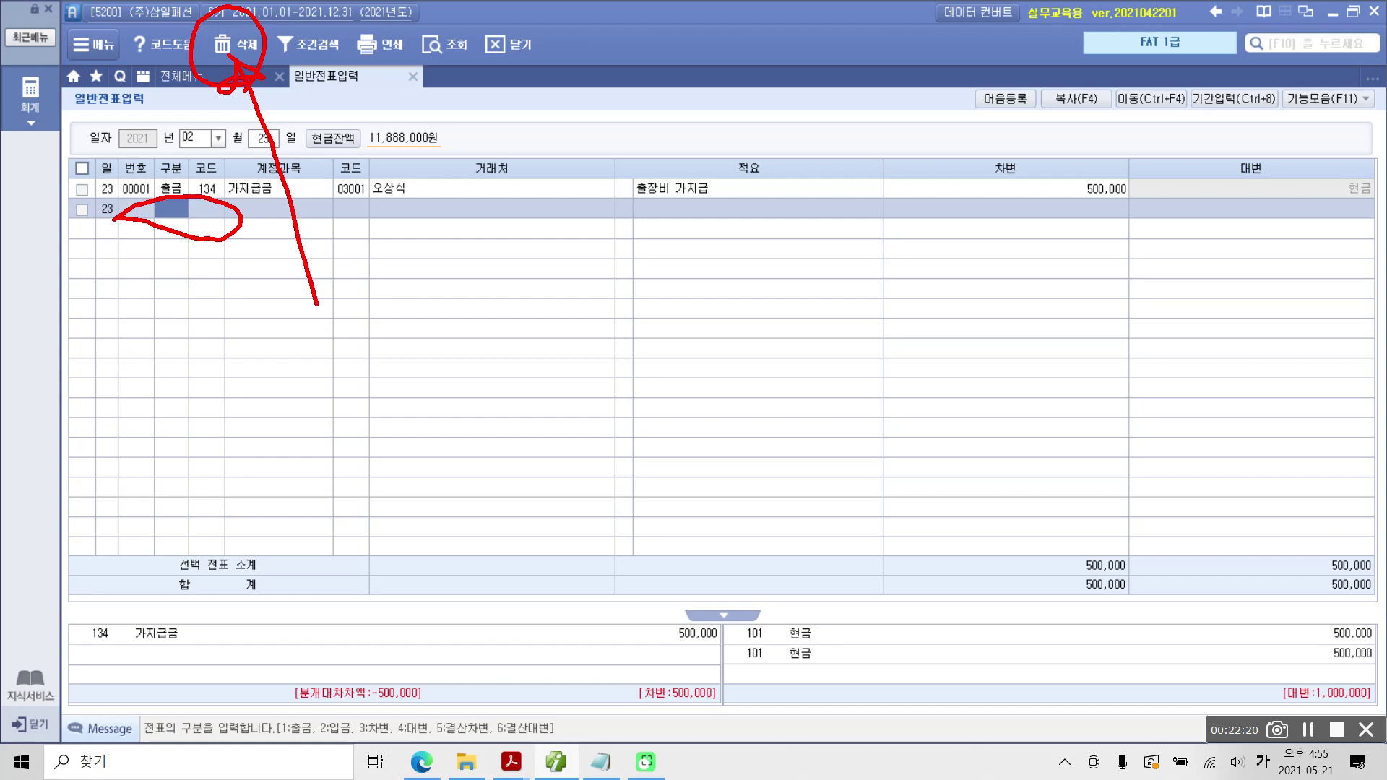
pyautogui.press('Escape')
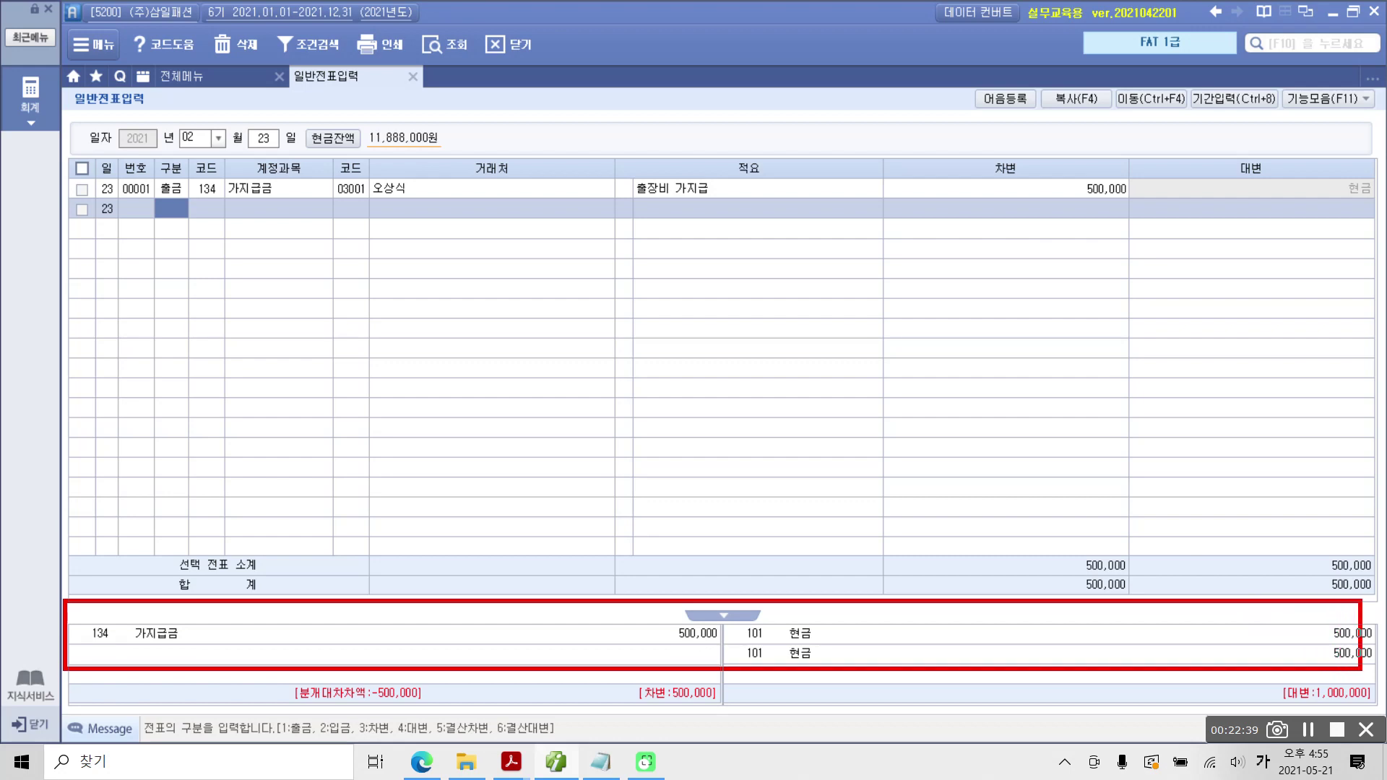
# Re-confirm the fields of the 출금 line and reselect it to refresh the journal entry preview beneath the grid
pyautogui.click(241, 185)
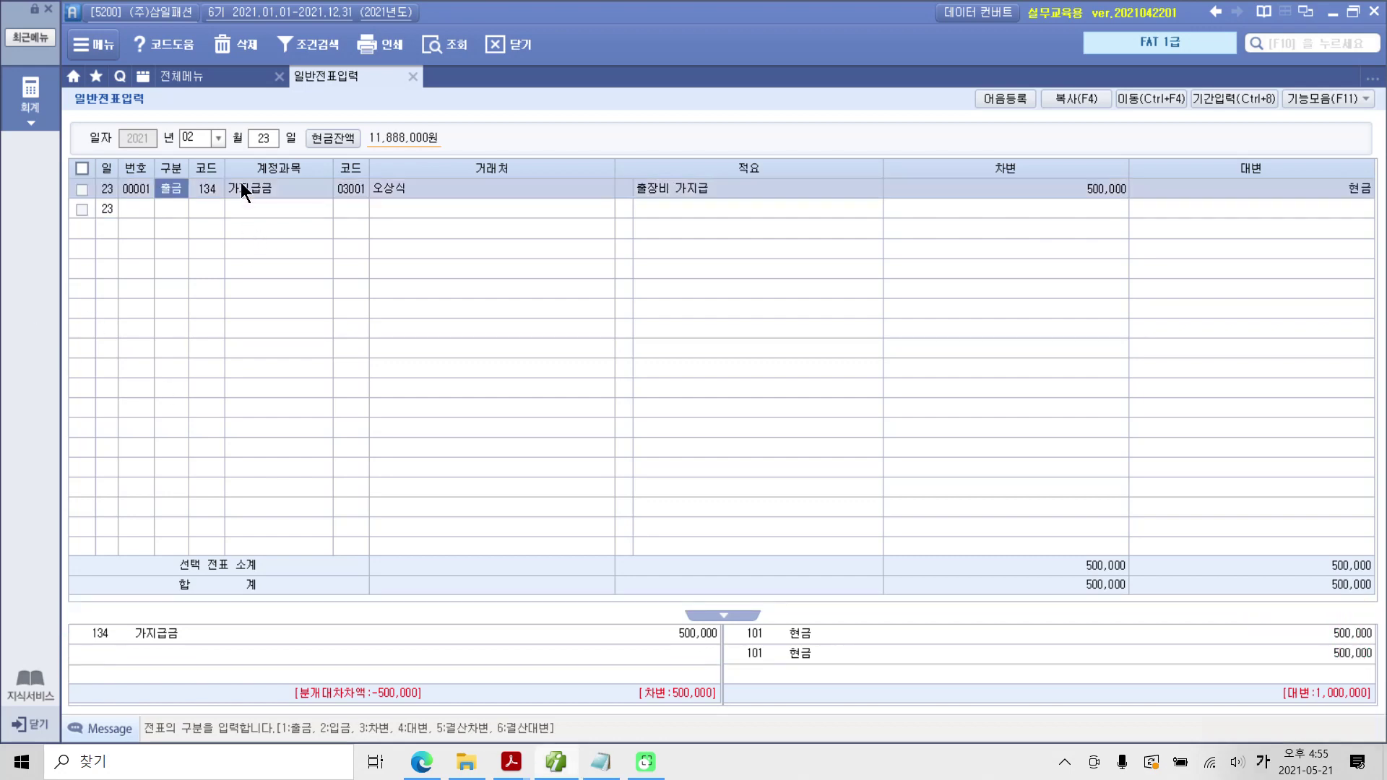
pyautogui.press('Return')
pyautogui.press('Return')
pyautogui.press('Return')
pyautogui.press('Return')
pyautogui.press('Return')
pyautogui.press('Return')
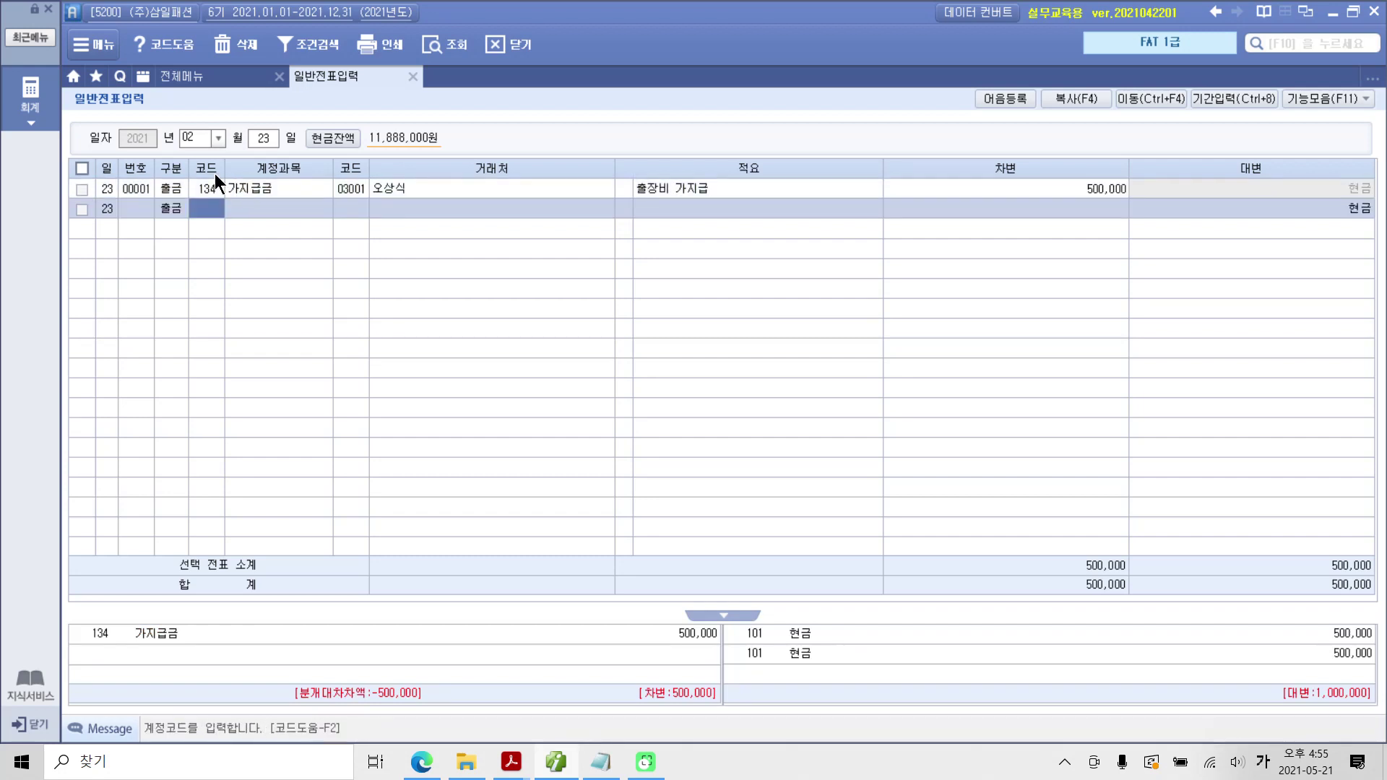
pyautogui.click(182, 210)
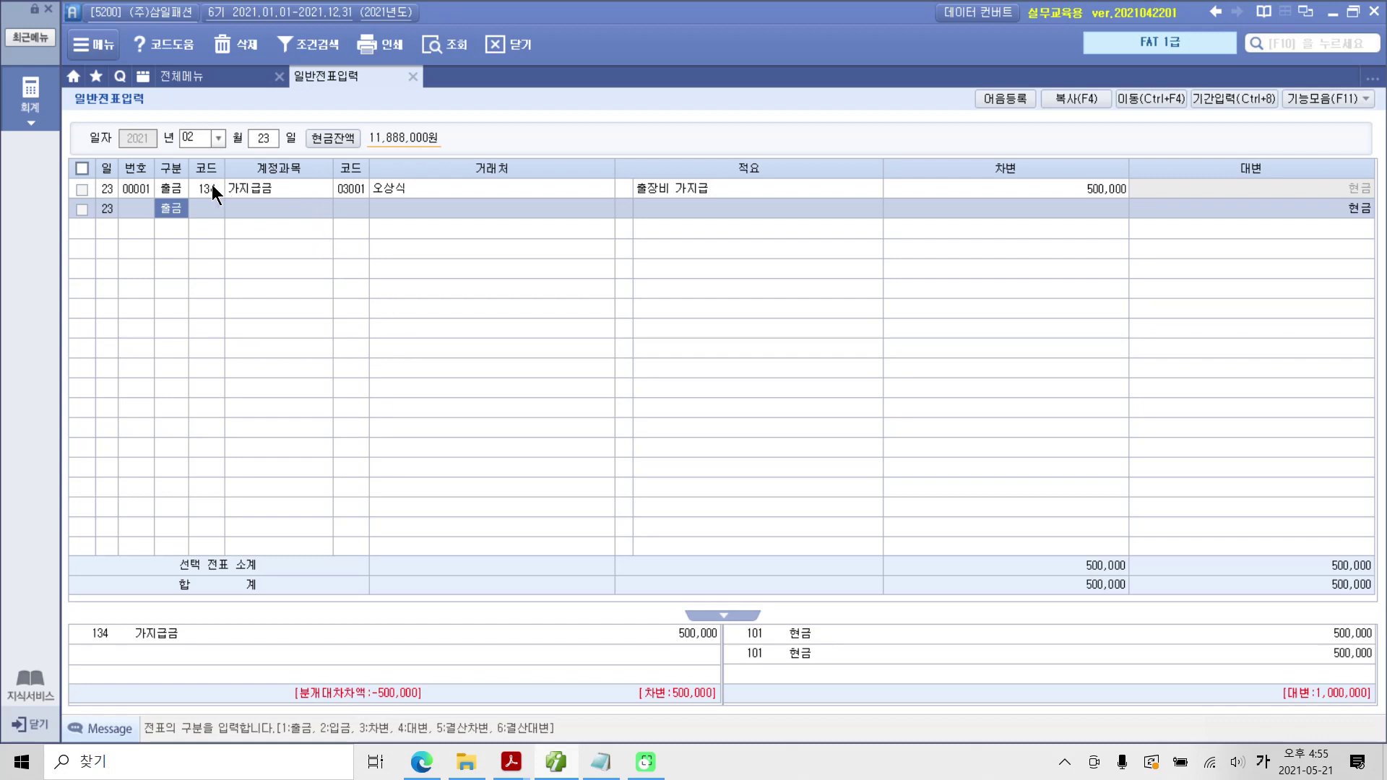
pyautogui.click(178, 186)
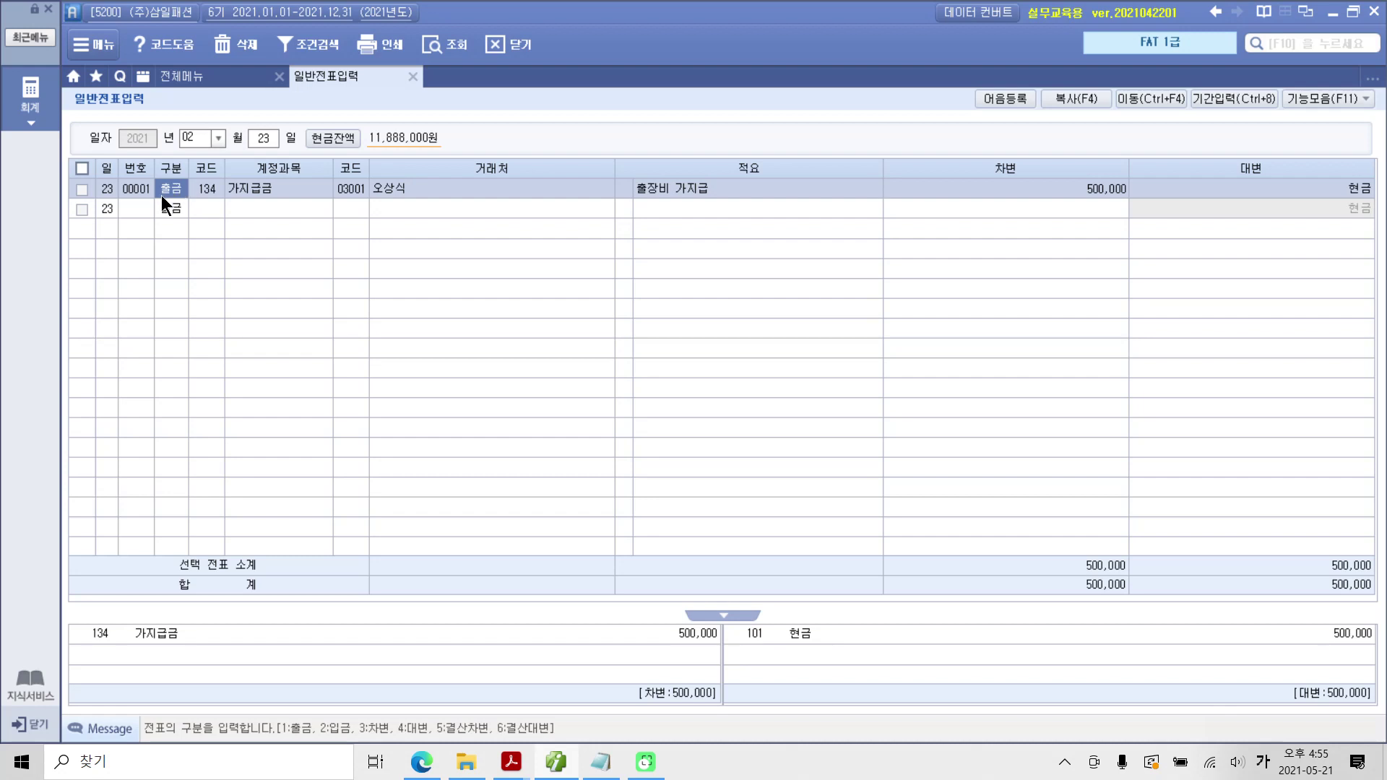
# Delete the blank 출금 line below the 가지급금 entry and re-confirm the remaining entry's fields
pyautogui.click(160, 207)
pyautogui.click(230, 43)
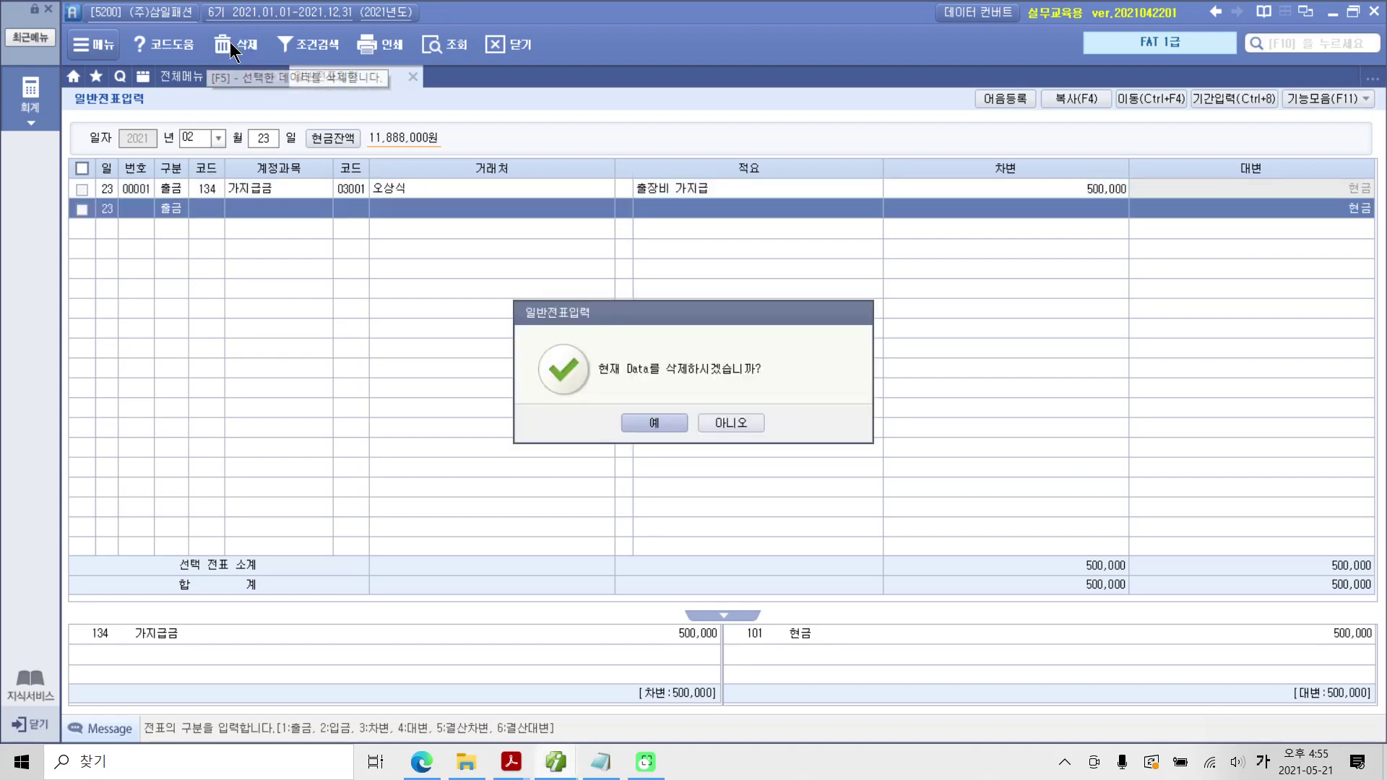
pyautogui.click(639, 422)
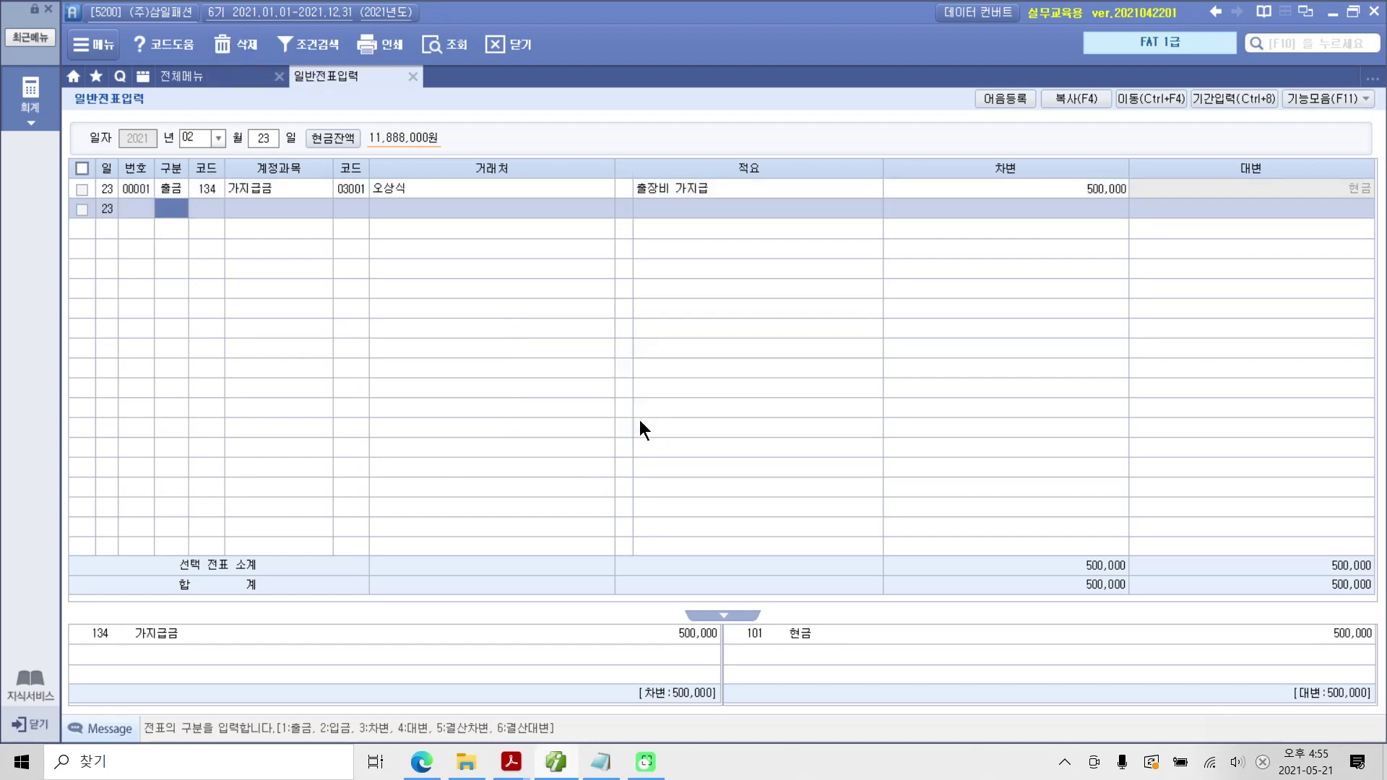
pyautogui.click(437, 186)
pyautogui.press('Return')
pyautogui.press('Return')
pyautogui.press('Return')
# Mark the journal preview, box the 현금잔액 with an arrow pointing to it, and clear the markings
pyautogui.moveTo(596, 651)
pyautogui.mouseDown()
pyautogui.moveTo(515, 660)
pyautogui.moveTo(572, 612)
pyautogui.mouseUp()
pyautogui.moveTo(295, 112); pyautogui.dragTo(516, 163)
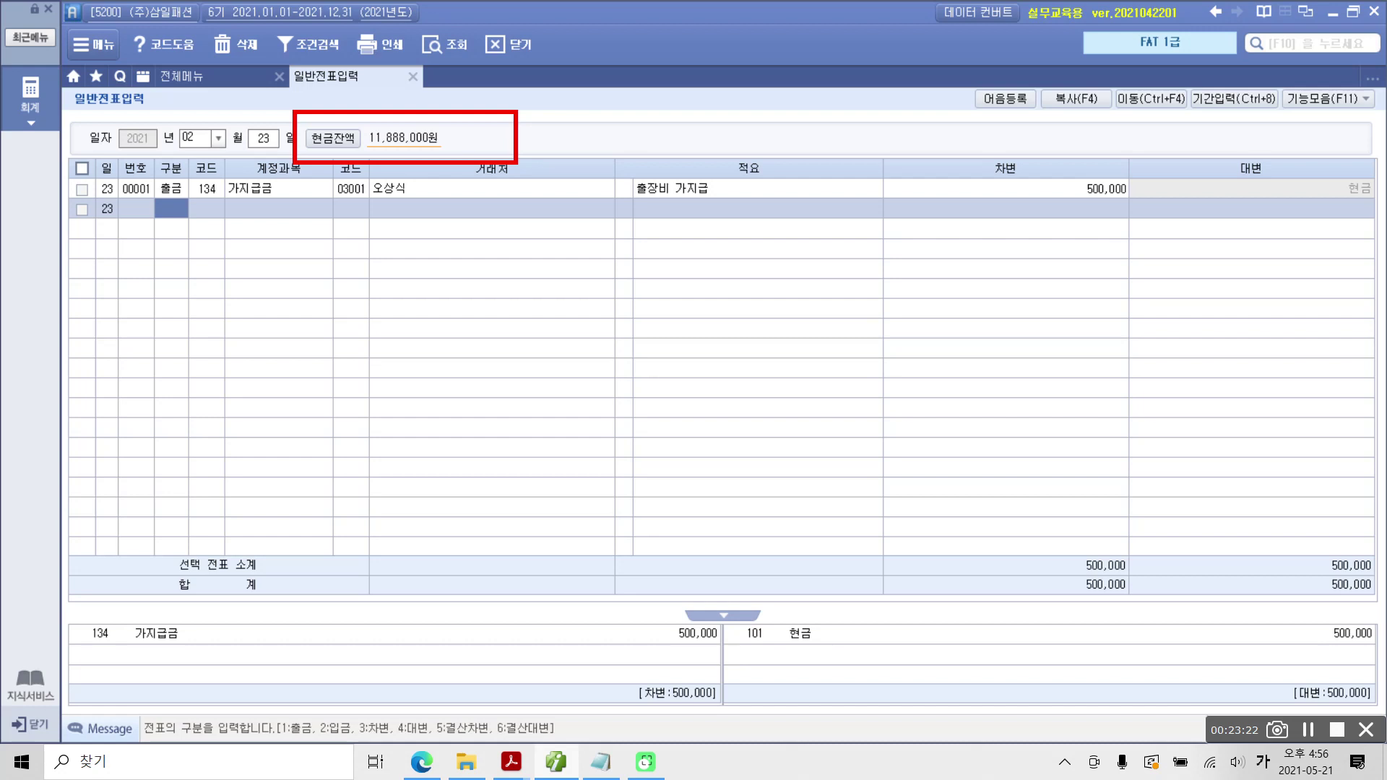
pyautogui.moveTo(402, 161); pyautogui.dragTo(477, 380)
pyautogui.moveTo(401, 165); pyautogui.dragTo(412, 179)
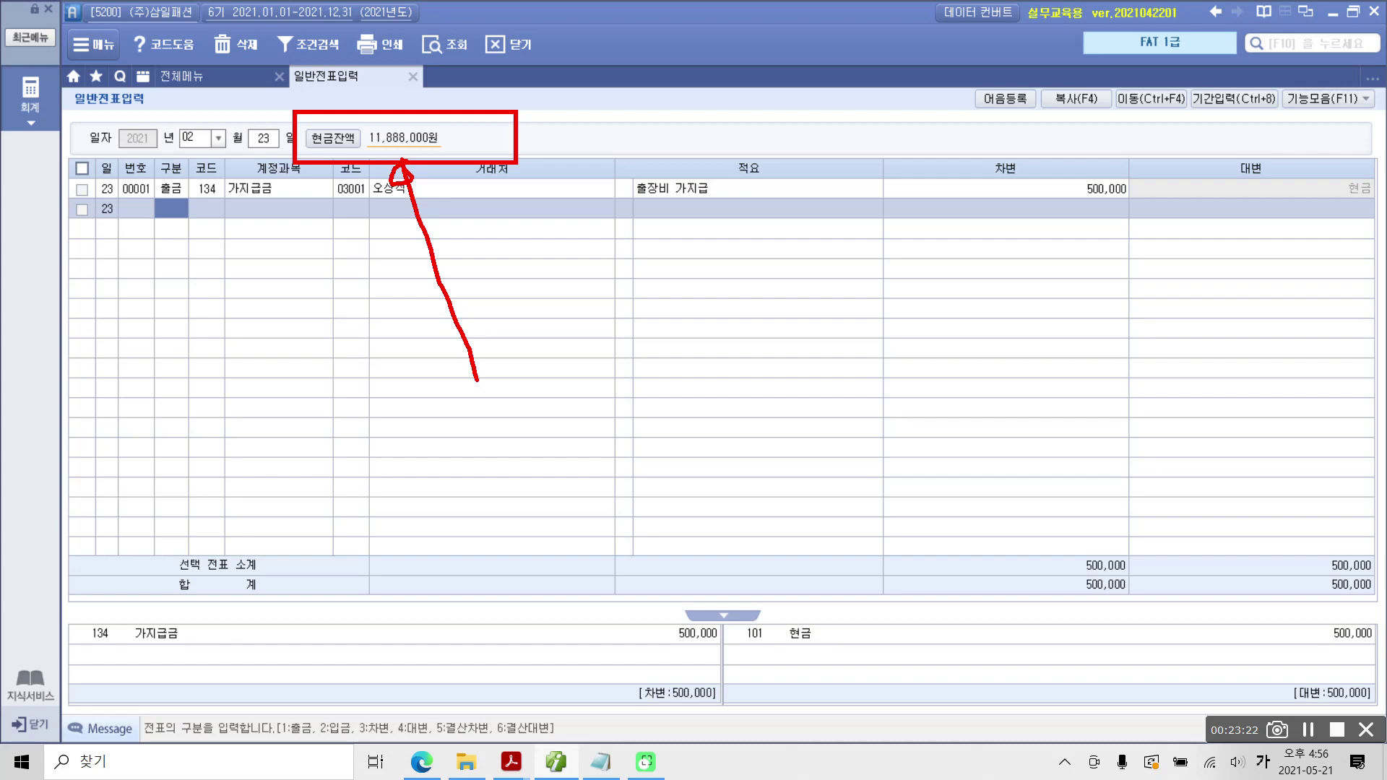
pyautogui.press('Escape')
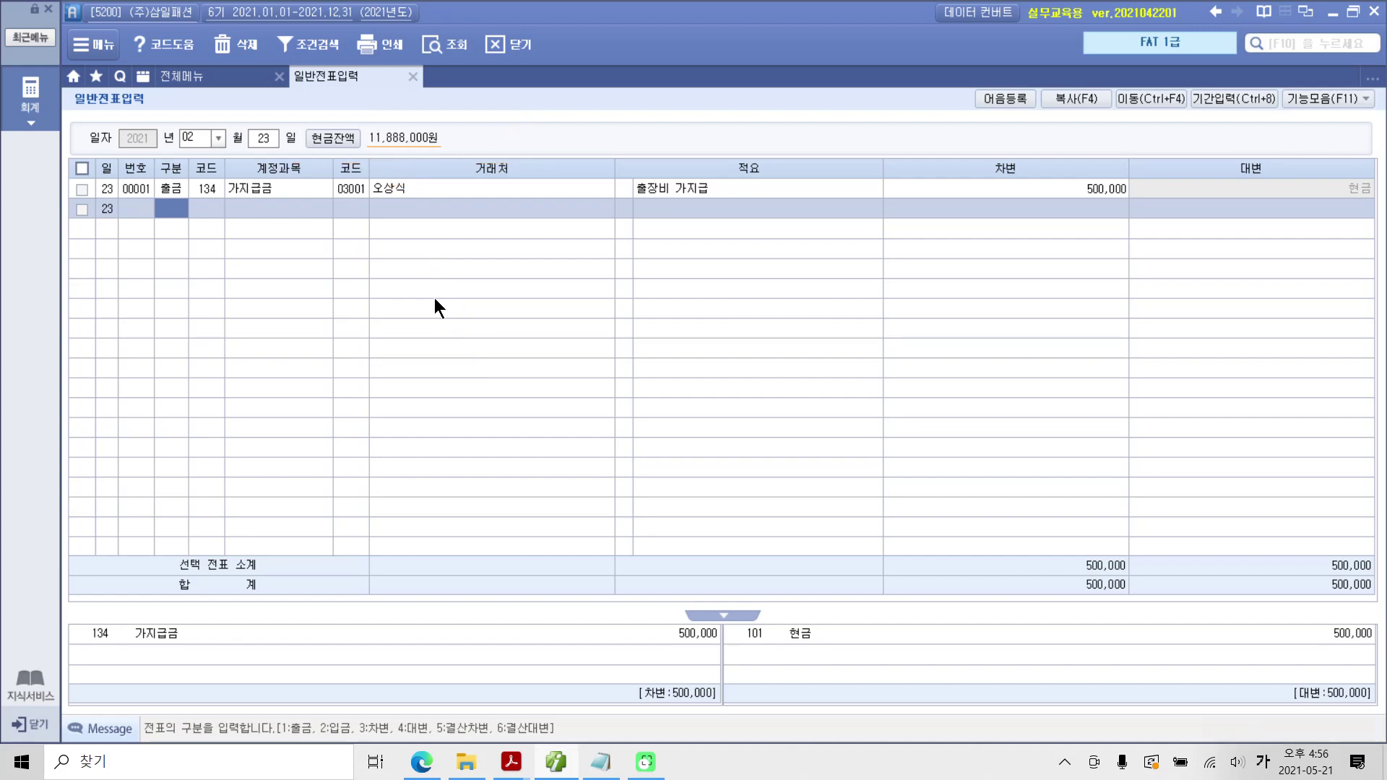
# Switch to the 03 3부2장 PDF in Acrobat Reader, go to exercise 5, and circle the 급여지급대장 title and the department entries
pyautogui.moveTo(511, 762)
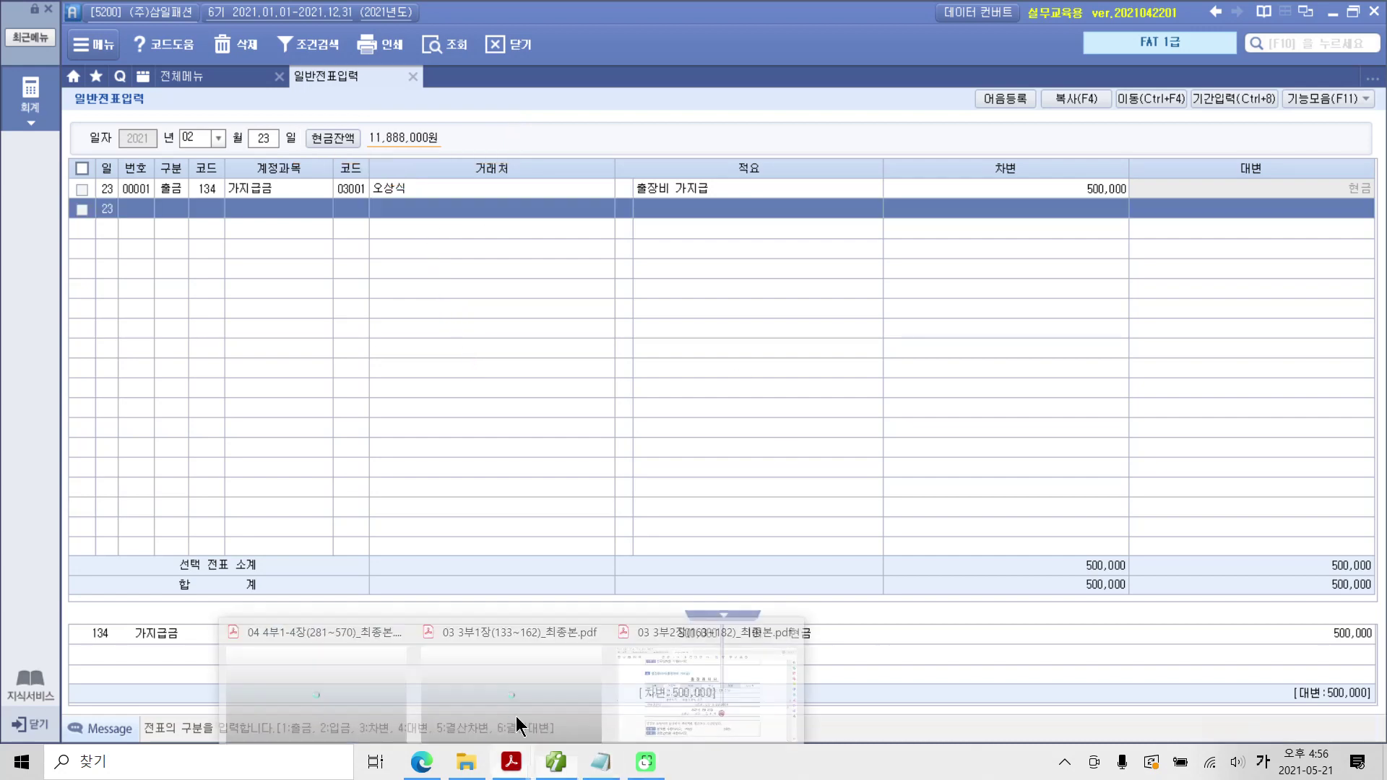
pyautogui.click(723, 729)
pyautogui.scroll(-5, 657, 530)
pyautogui.scroll(-8, 657, 530)
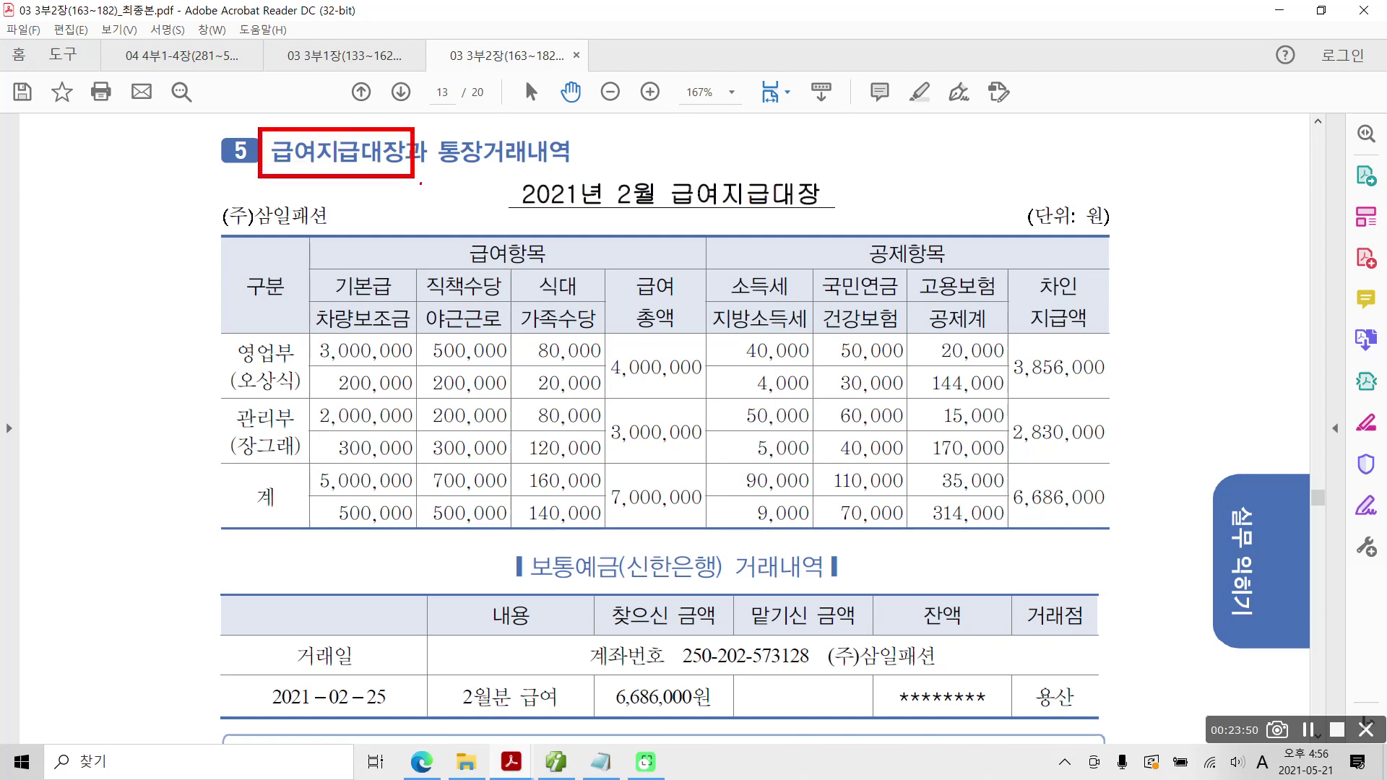
pyautogui.moveTo(704, 134)
pyautogui.mouseDown()
pyautogui.moveTo(676, 145)
pyautogui.moveTo(852, 180)
pyautogui.moveTo(686, 145)
pyautogui.mouseUp()
pyautogui.moveTo(292, 340)
pyautogui.mouseDown()
pyautogui.moveTo(261, 338)
pyautogui.moveTo(289, 341)
pyautogui.mouseUp()
pyautogui.moveTo(269, 433)
pyautogui.mouseDown()
pyautogui.moveTo(236, 455)
pyautogui.moveTo(282, 451)
pyautogui.mouseUp()
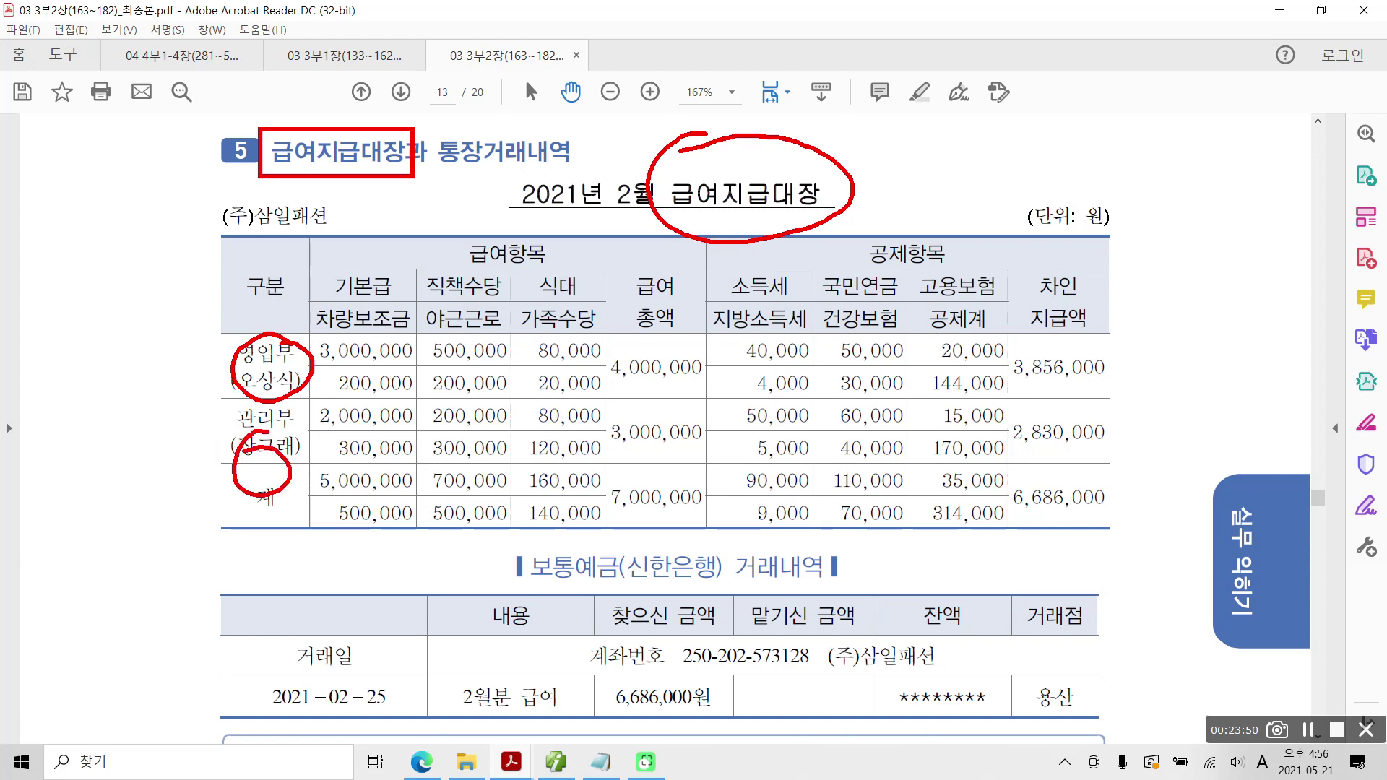
# Underline both departments' 급여총액, encircle the total 급여총액, 차인지급액 and 공제계, and frame the 급여지급대장 title
pyautogui.moveTo(626, 396); pyautogui.dragTo(697, 392)
pyautogui.moveTo(609, 460); pyautogui.dragTo(696, 453)
pyautogui.moveTo(598, 470)
pyautogui.mouseDown()
pyautogui.moveTo(650, 543)
pyautogui.moveTo(617, 483)
pyautogui.mouseUp()
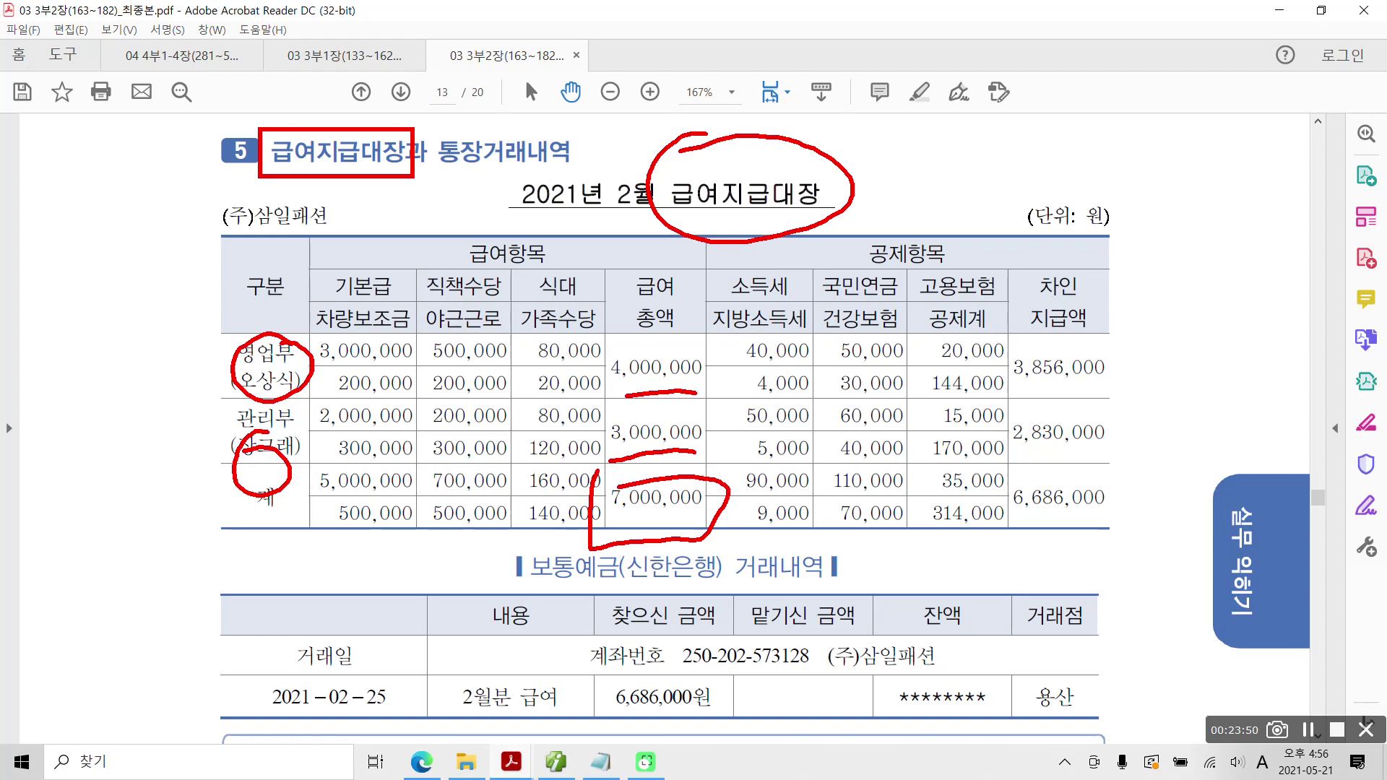
pyautogui.moveTo(1030, 471)
pyautogui.mouseDown()
pyautogui.moveTo(1005, 498)
pyautogui.moveTo(1132, 485)
pyautogui.moveTo(1009, 471)
pyautogui.mouseUp()
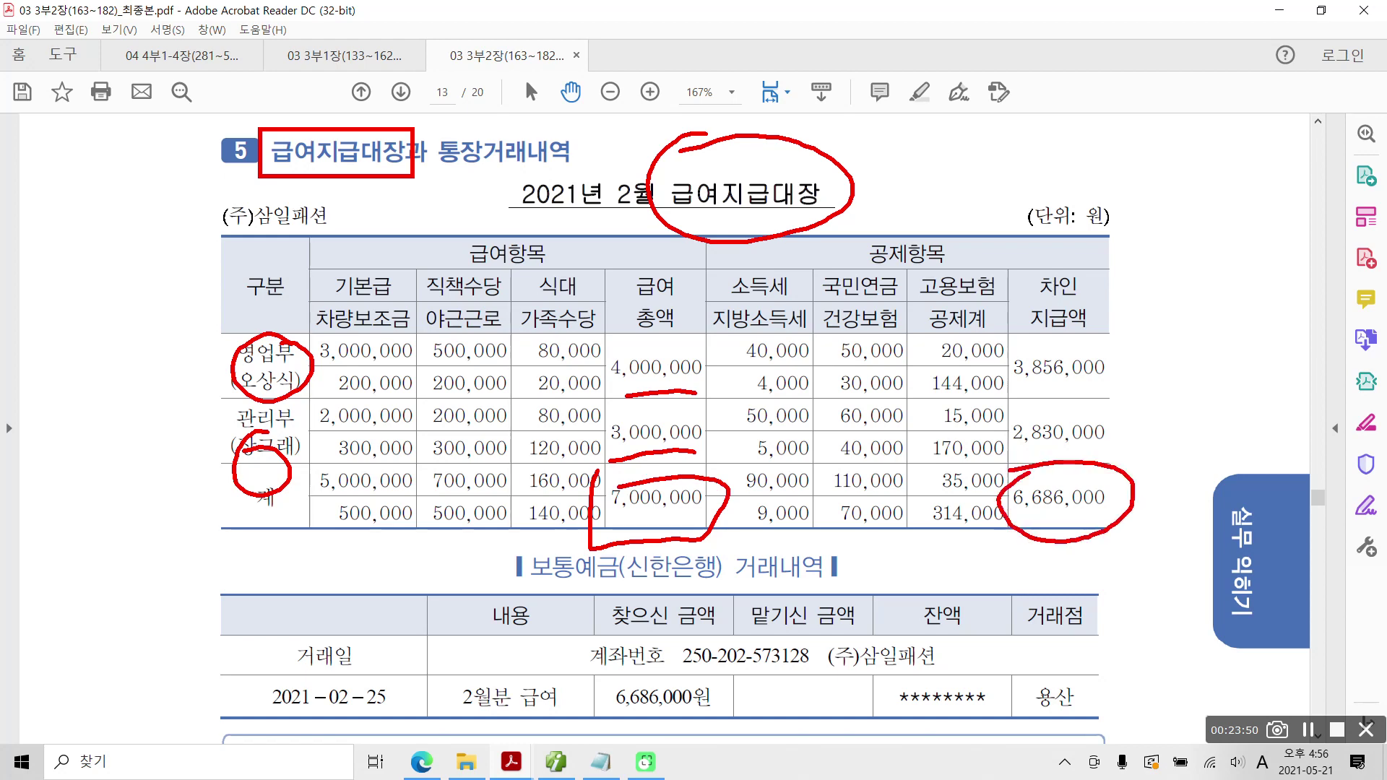
pyautogui.moveTo(954, 504)
pyautogui.mouseDown()
pyautogui.moveTo(932, 511)
pyautogui.moveTo(1012, 536)
pyautogui.moveTo(873, 521)
pyautogui.mouseUp()
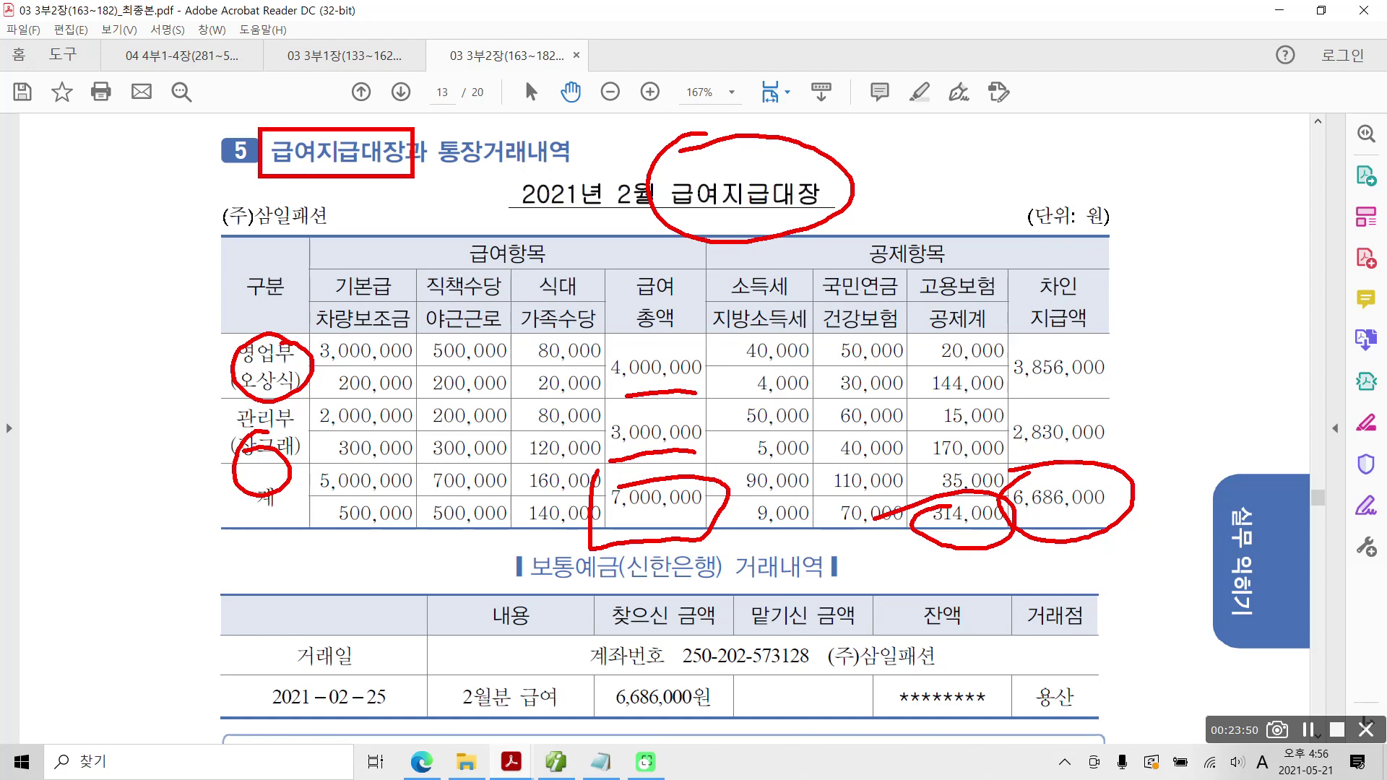
pyautogui.moveTo(654, 133)
pyautogui.mouseDown()
pyautogui.moveTo(639, 237)
pyautogui.moveTo(844, 156)
pyautogui.moveTo(658, 154)
pyautogui.mouseUp()
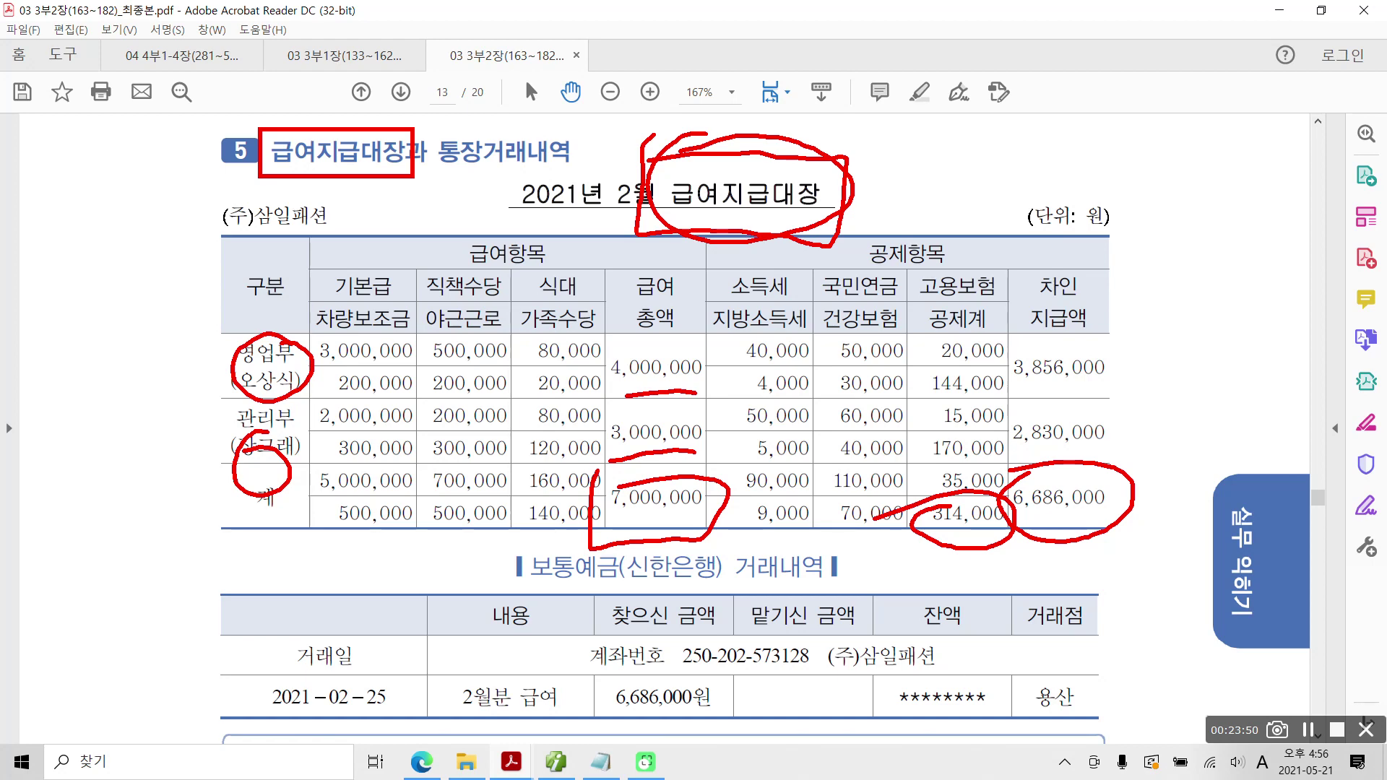
# Circle the 6,686,000원 withdrawal, frame the 보통예금(신한은행) 거래내역 heading, and clear all markings
pyautogui.moveTo(598, 661)
pyautogui.mouseDown()
pyautogui.moveTo(726, 722)
pyautogui.moveTo(613, 684)
pyautogui.mouseUp()
pyautogui.moveTo(513, 557)
pyautogui.mouseDown()
pyautogui.moveTo(587, 595)
pyautogui.moveTo(842, 550)
pyautogui.moveTo(476, 576)
pyautogui.mouseUp()
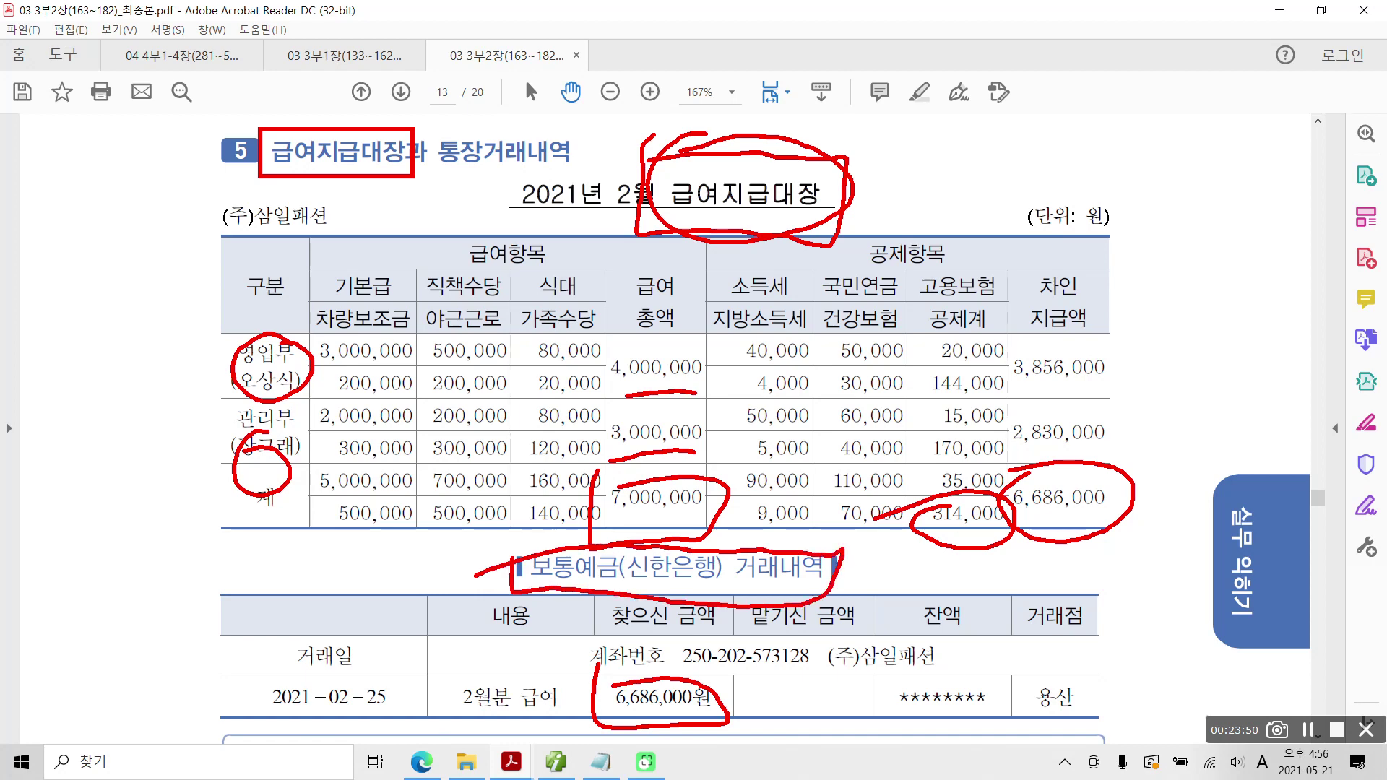
pyautogui.moveTo(832, 114)
pyautogui.mouseDown()
pyautogui.moveTo(835, 158)
pyautogui.moveTo(878, 140)
pyautogui.mouseUp()
pyautogui.press('Escape')
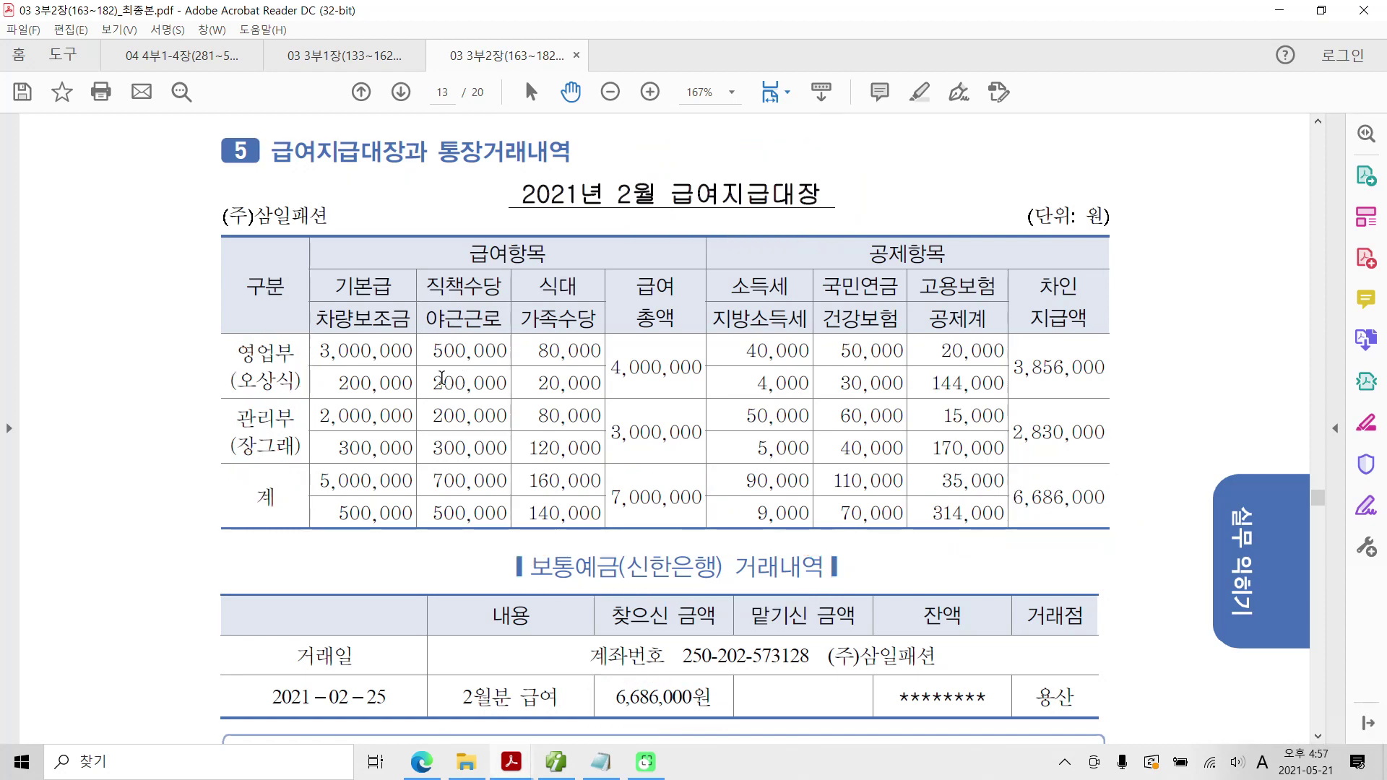
# In the task text below the tables, box 직원의 급여 and 신한은행 보통예금, and underline 이체하여 지급하였다
pyautogui.scroll(-3, 425, 434)
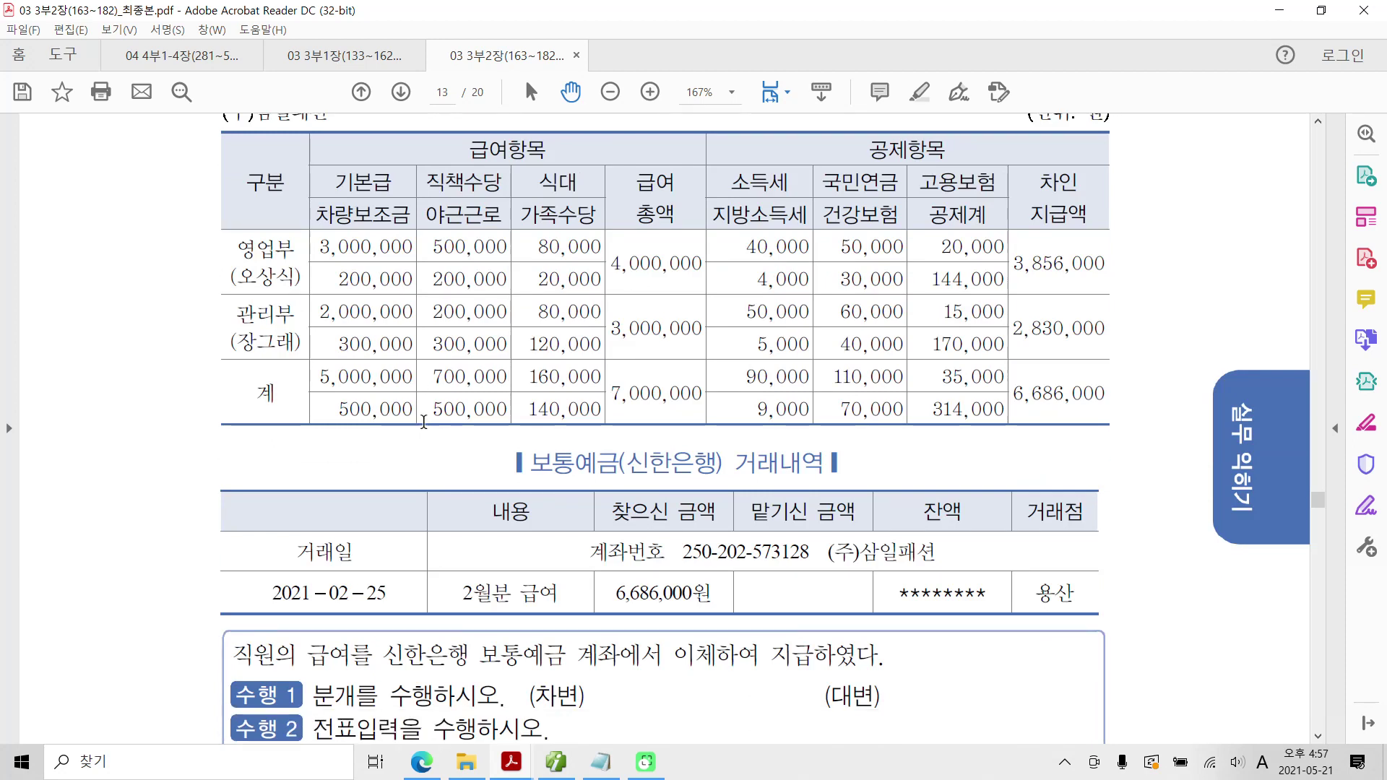
pyautogui.scroll(-1, 424, 419)
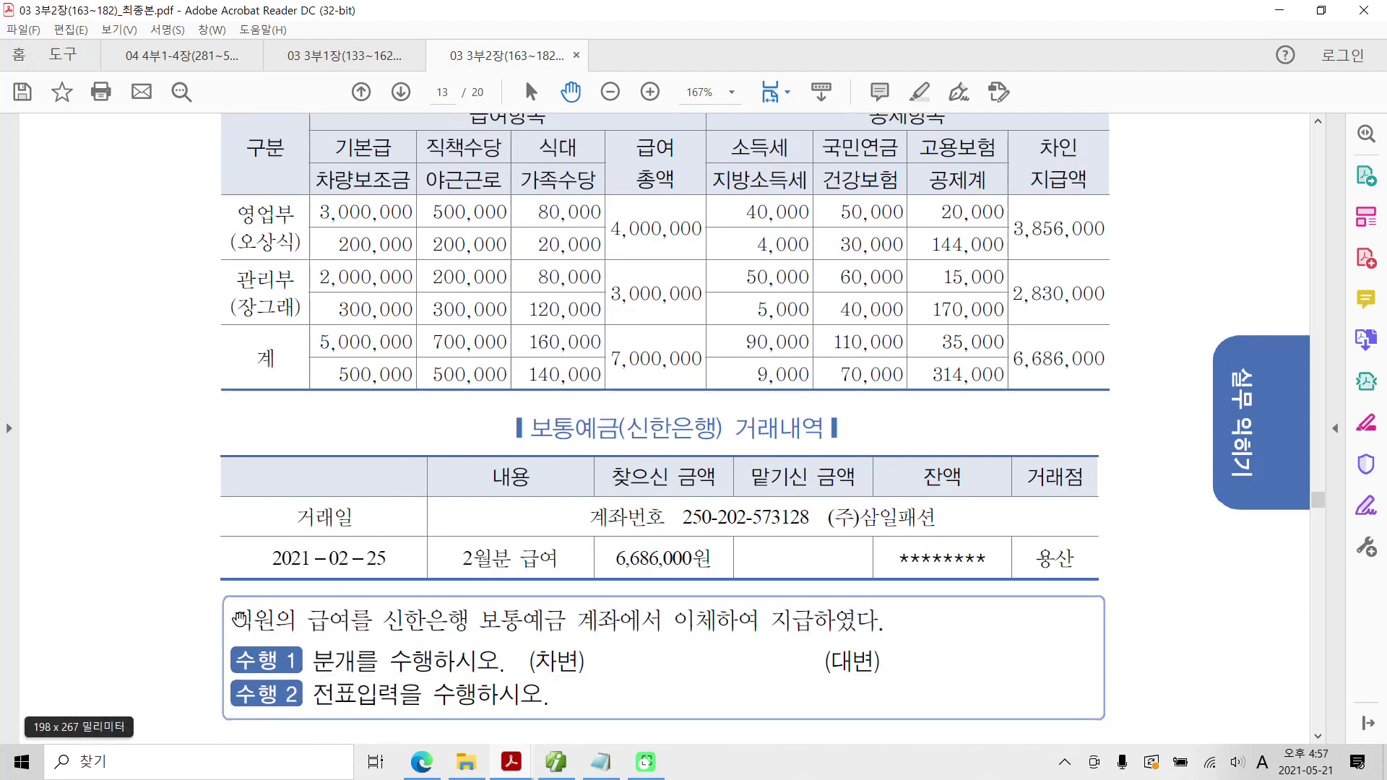
pyautogui.moveTo(230, 597)
pyautogui.mouseDown()
pyautogui.moveTo(359, 640)
pyautogui.moveTo(565, 635)
pyautogui.moveTo(555, 594)
pyautogui.moveTo(359, 600)
pyautogui.moveTo(409, 634)
pyautogui.mouseUp()
pyautogui.moveTo(668, 634); pyautogui.dragTo(900, 636)
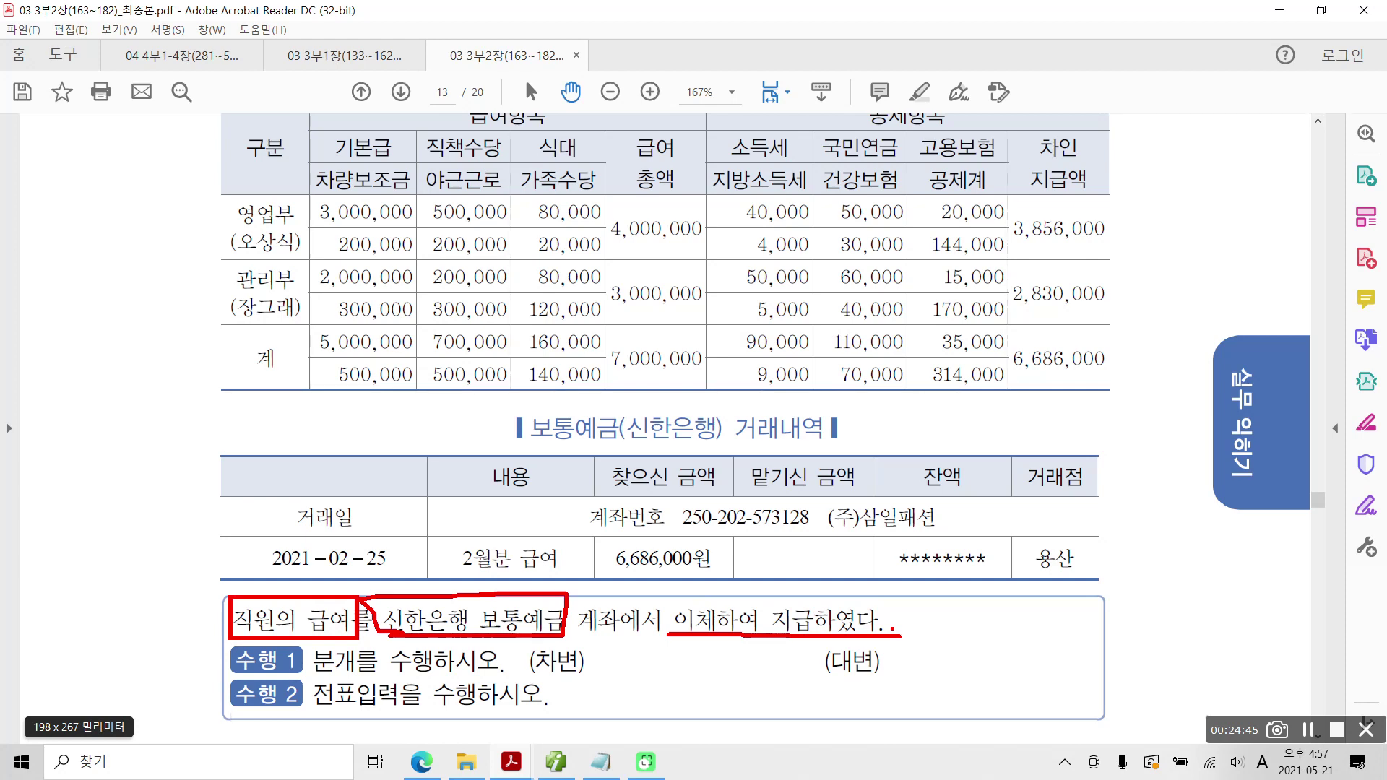
# Circle 보통예금 in the task text and the 6,686,000원 withdrawal, box 보통예금 in the heading, and handwrite 대) beside it
pyautogui.moveTo(474, 604)
pyautogui.mouseDown()
pyautogui.moveTo(469, 644)
pyautogui.moveTo(499, 601)
pyautogui.moveTo(482, 620)
pyautogui.mouseUp()
pyautogui.moveTo(515, 408)
pyautogui.mouseDown()
pyautogui.moveTo(514, 461)
pyautogui.moveTo(630, 450)
pyautogui.moveTo(628, 401)
pyautogui.moveTo(514, 402)
pyautogui.mouseUp()
pyautogui.moveTo(633, 519)
pyautogui.mouseDown()
pyautogui.moveTo(613, 593)
pyautogui.moveTo(726, 535)
pyautogui.moveTo(620, 522)
pyautogui.mouseUp()
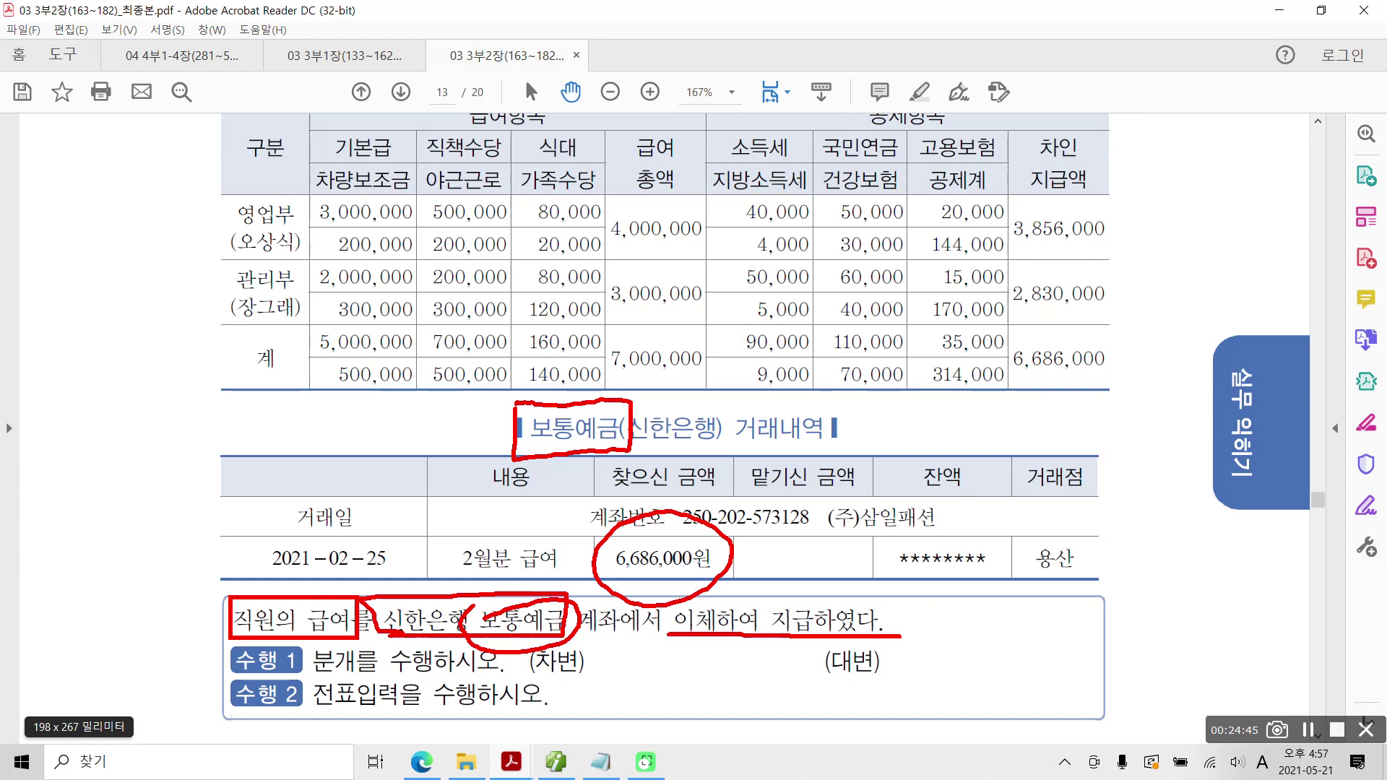
pyautogui.moveTo(419, 409)
pyautogui.mouseDown()
pyautogui.moveTo(432, 442)
pyautogui.moveTo(460, 447)
pyautogui.mouseUp()
pyautogui.moveTo(468, 397); pyautogui.dragTo(453, 441)
pyautogui.moveTo(459, 427)
pyautogui.mouseDown()
pyautogui.moveTo(479, 415)
pyautogui.moveTo(466, 463)
pyautogui.mouseUp()
pyautogui.moveTo(475, 389); pyautogui.dragTo(439, 482)
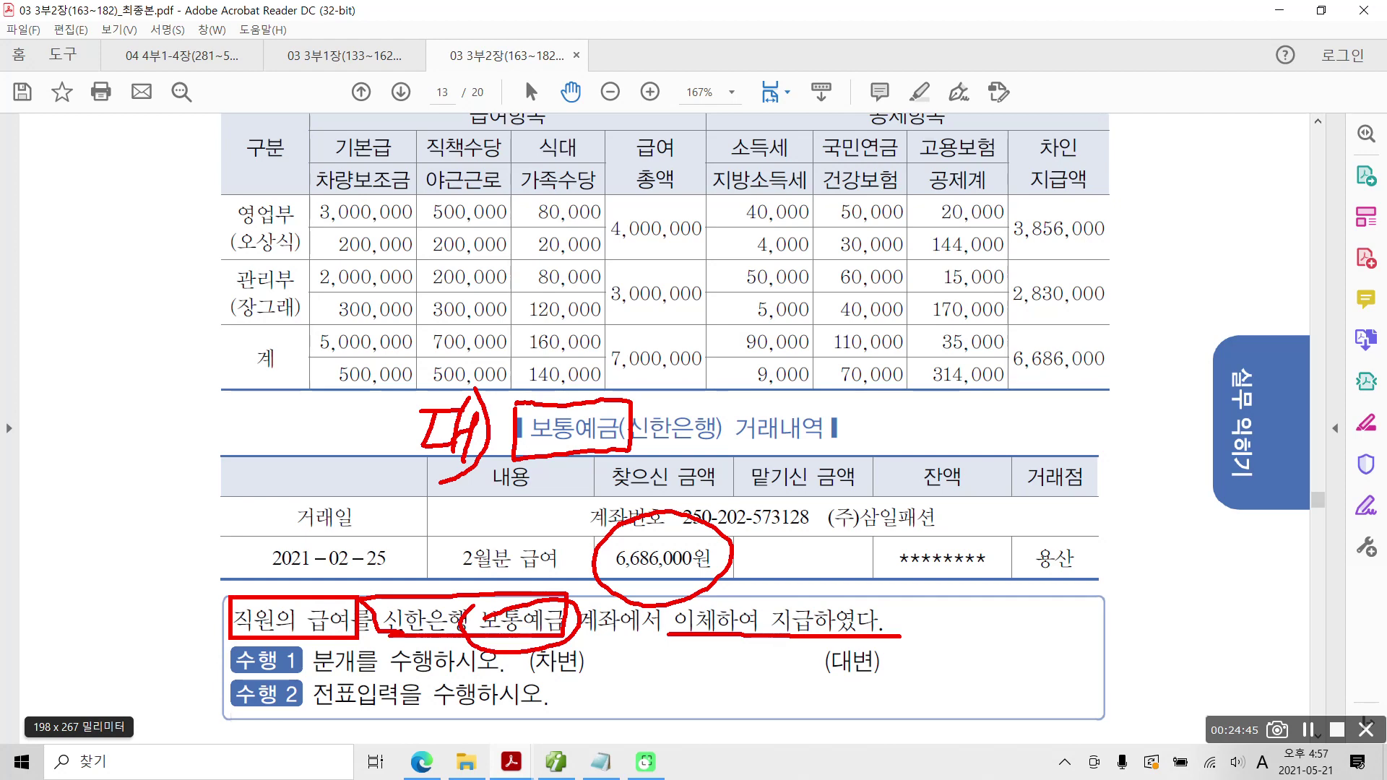
# Draw an entry line under (대변), box 급여 and the 7,000,000 total, and handwrite 차) beside the 급여 heading
pyautogui.moveTo(896, 693); pyautogui.dragTo(1243, 704)
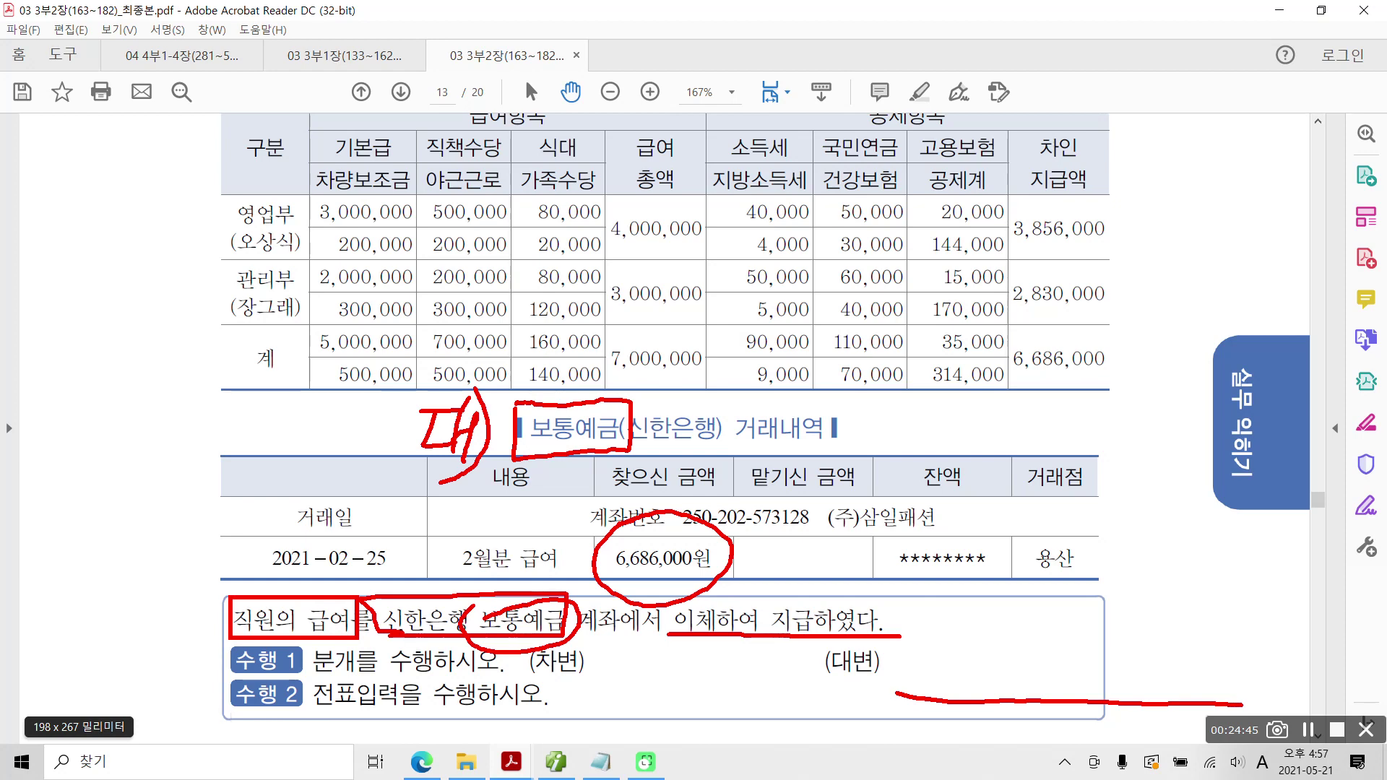
pyautogui.moveTo(604, 323)
pyautogui.mouseDown()
pyautogui.moveTo(610, 369)
pyautogui.moveTo(683, 386)
pyautogui.moveTo(713, 331)
pyautogui.moveTo(616, 325)
pyautogui.mouseUp()
pyautogui.moveTo(689, 165)
pyautogui.mouseDown()
pyautogui.moveTo(619, 144)
pyautogui.moveTo(695, 127)
pyautogui.moveTo(698, 160)
pyautogui.mouseUp()
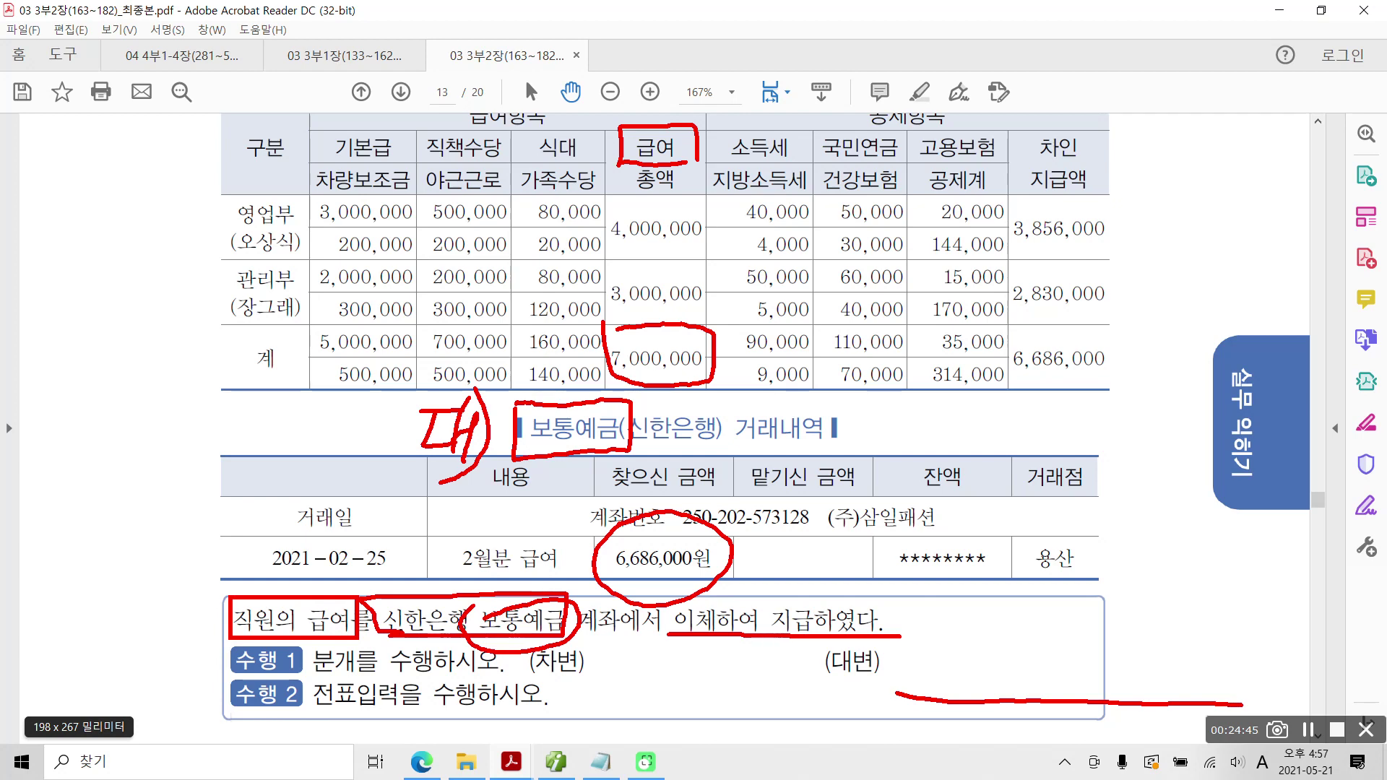
pyautogui.moveTo(526, 117)
pyautogui.mouseDown()
pyautogui.moveTo(570, 91)
pyautogui.moveTo(560, 133)
pyautogui.mouseUp()
pyautogui.moveTo(570, 41)
pyautogui.mouseDown()
pyautogui.moveTo(588, 108)
pyautogui.moveTo(557, 150)
pyautogui.mouseUp()
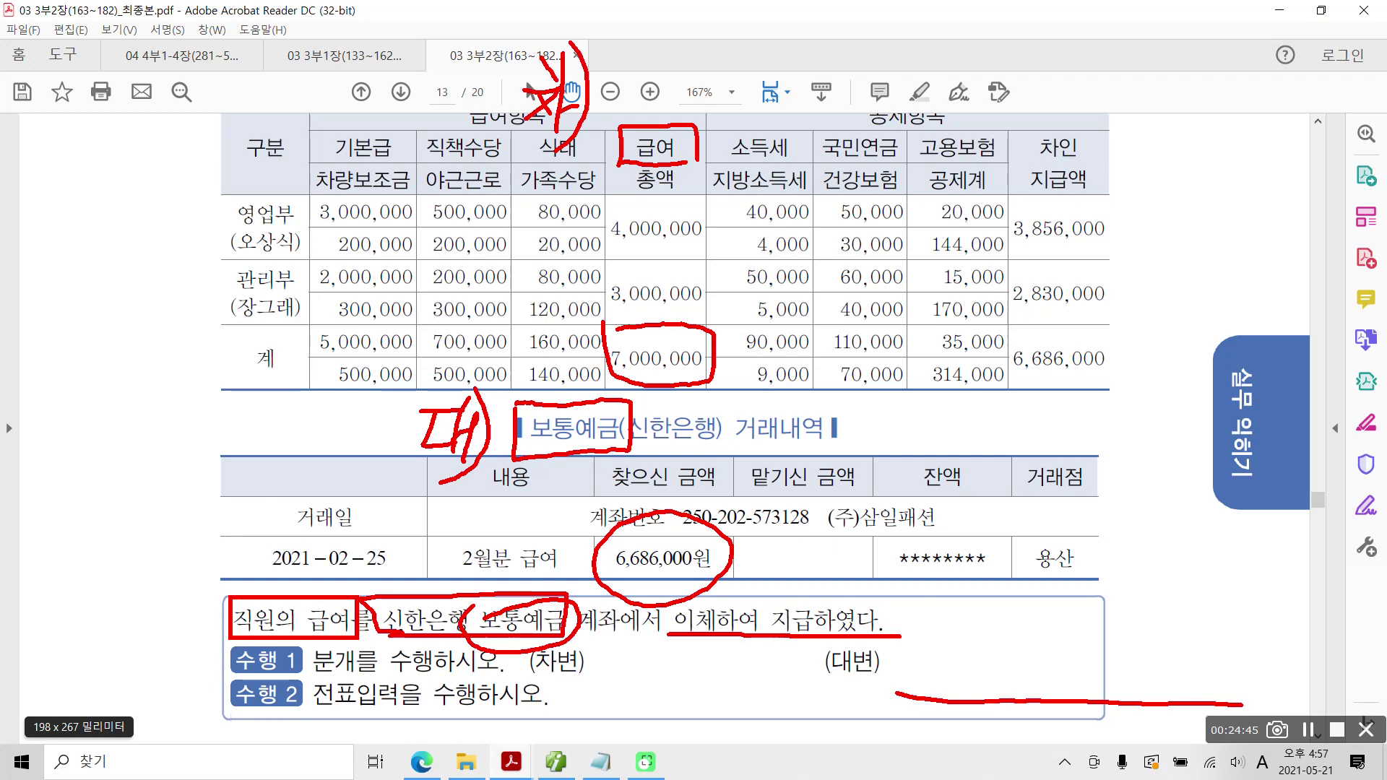
# Draw an entry line under (차변) and handwrite 7 million on it, with 6,686 thousand on the 대변 line
pyautogui.moveTo(506, 696); pyautogui.dragTo(854, 691)
pyautogui.moveTo(681, 639)
pyautogui.mouseDown()
pyautogui.moveTo(707, 651)
pyautogui.moveTo(692, 696)
pyautogui.mouseUp()
pyautogui.moveTo(733, 649)
pyautogui.mouseDown()
pyautogui.moveTo(779, 647)
pyautogui.moveTo(781, 709)
pyautogui.mouseUp()
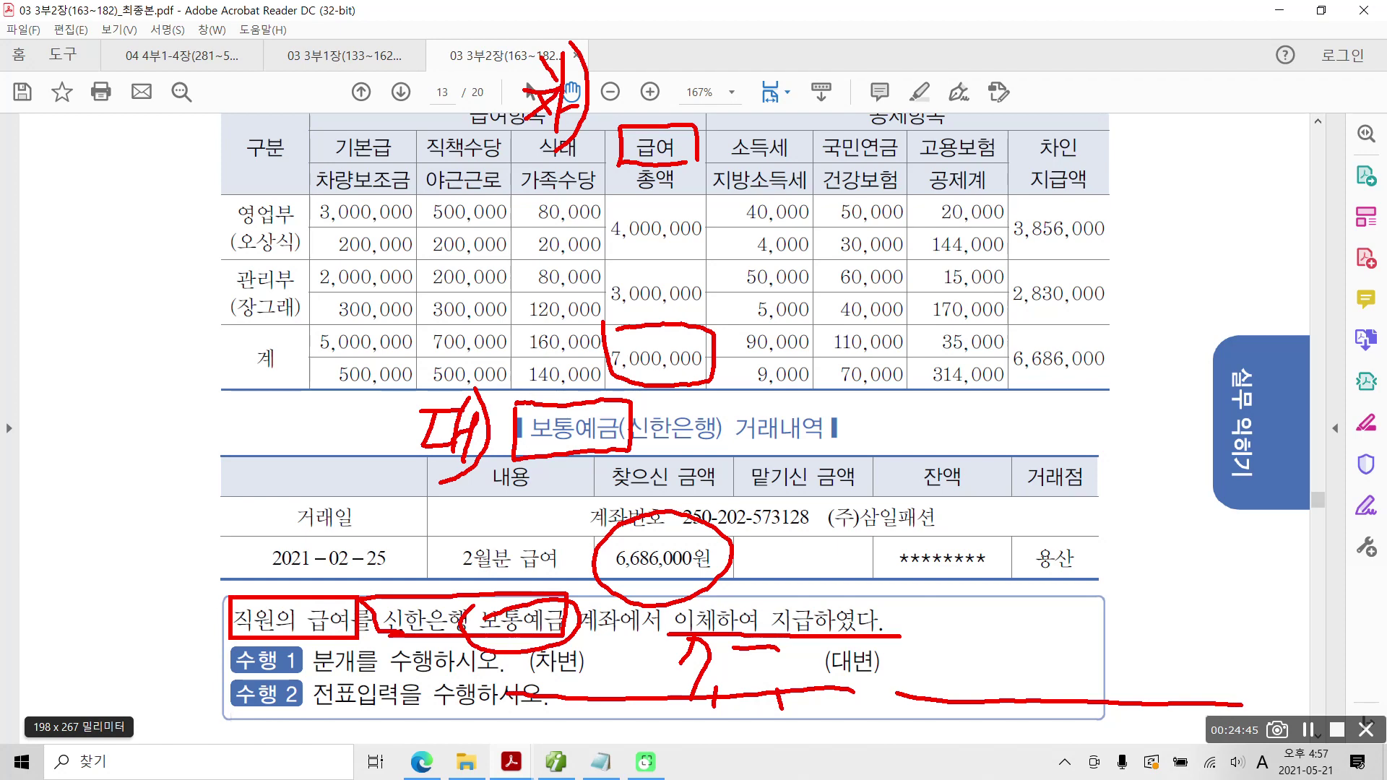
pyautogui.moveTo(1125, 615)
pyautogui.mouseDown()
pyautogui.moveTo(1116, 683)
pyautogui.moveTo(1133, 698)
pyautogui.mouseUp()
pyautogui.moveTo(1182, 622)
pyautogui.mouseDown()
pyautogui.moveTo(1171, 671)
pyautogui.moveTo(1215, 665)
pyautogui.mouseUp()
pyautogui.moveTo(1256, 622)
pyautogui.mouseDown()
pyautogui.moveTo(1236, 675)
pyautogui.moveTo(1252, 672)
pyautogui.mouseUp()
pyautogui.moveTo(1273, 691); pyautogui.dragTo(1272, 713)
pyautogui.moveTo(1281, 642); pyautogui.dragTo(1323, 635)
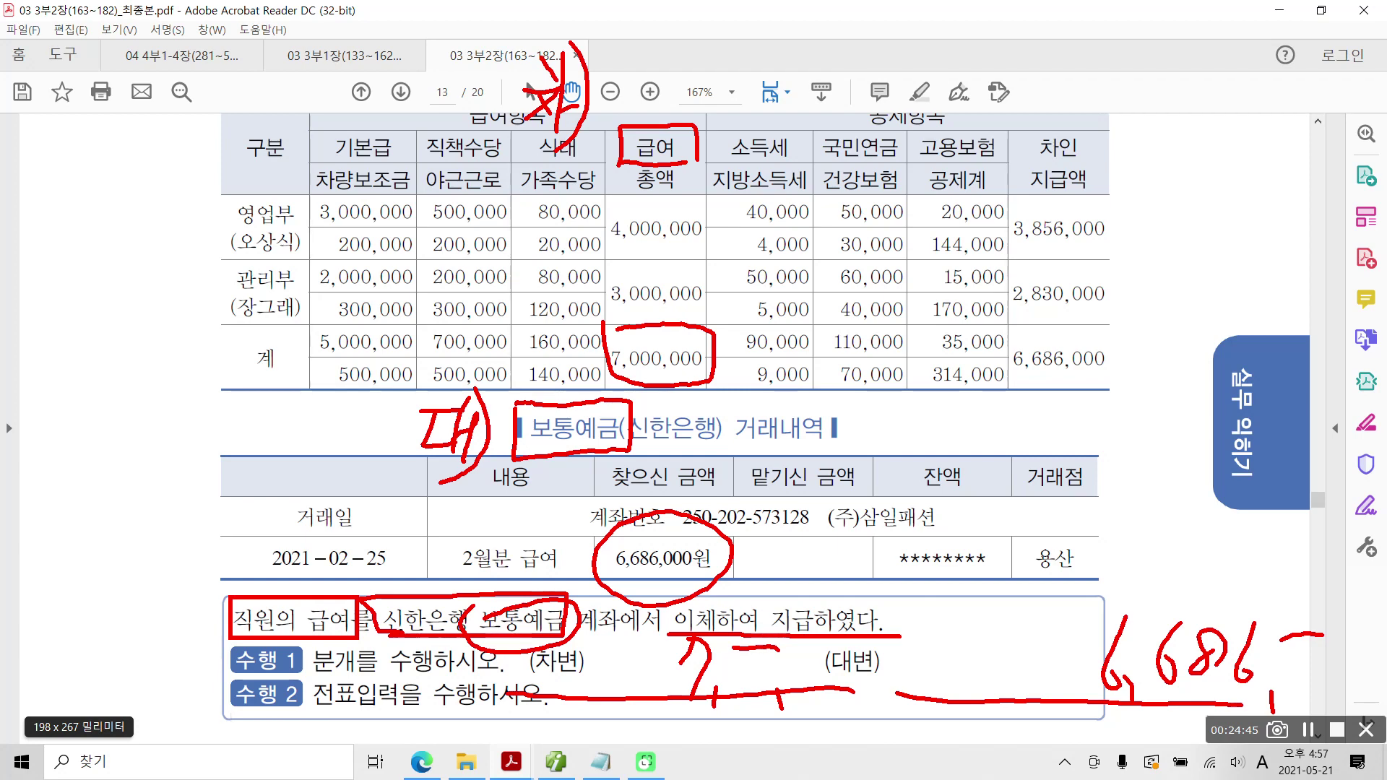
# Box 공제계 and its 314,000 total, and tick 소득세, 지방소득세, 국민연금, 건강보험 and 고용보험 in blue
pyautogui.moveTo(909, 351)
pyautogui.mouseDown()
pyautogui.moveTo(908, 379)
pyautogui.moveTo(993, 405)
pyautogui.moveTo(1017, 361)
pyautogui.moveTo(911, 353)
pyautogui.mouseUp()
pyautogui.moveTo(905, 163)
pyautogui.mouseDown()
pyautogui.moveTo(901, 205)
pyautogui.moveTo(1011, 205)
pyautogui.moveTo(974, 159)
pyautogui.moveTo(925, 160)
pyautogui.mouseUp()
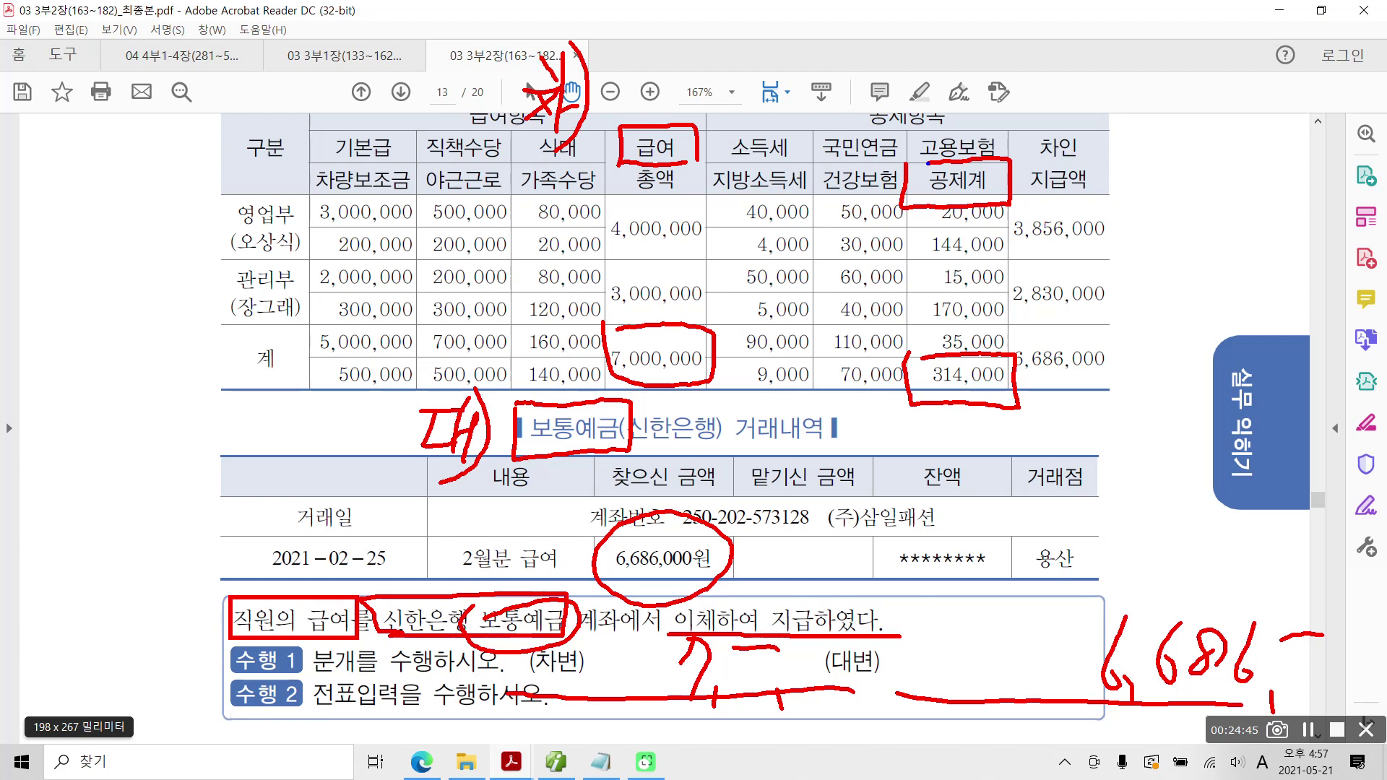
pyautogui.moveTo(794, 128)
pyautogui.mouseDown()
pyautogui.moveTo(798, 147)
pyautogui.moveTo(809, 127)
pyautogui.mouseUp()
pyautogui.moveTo(786, 175); pyautogui.dragTo(803, 171)
pyautogui.moveTo(889, 128); pyautogui.dragTo(901, 125)
pyautogui.moveTo(867, 169); pyautogui.dragTo(900, 181)
pyautogui.moveTo(992, 117)
pyautogui.mouseDown()
pyautogui.moveTo(992, 145)
pyautogui.moveTo(1015, 133)
pyautogui.mouseUp()
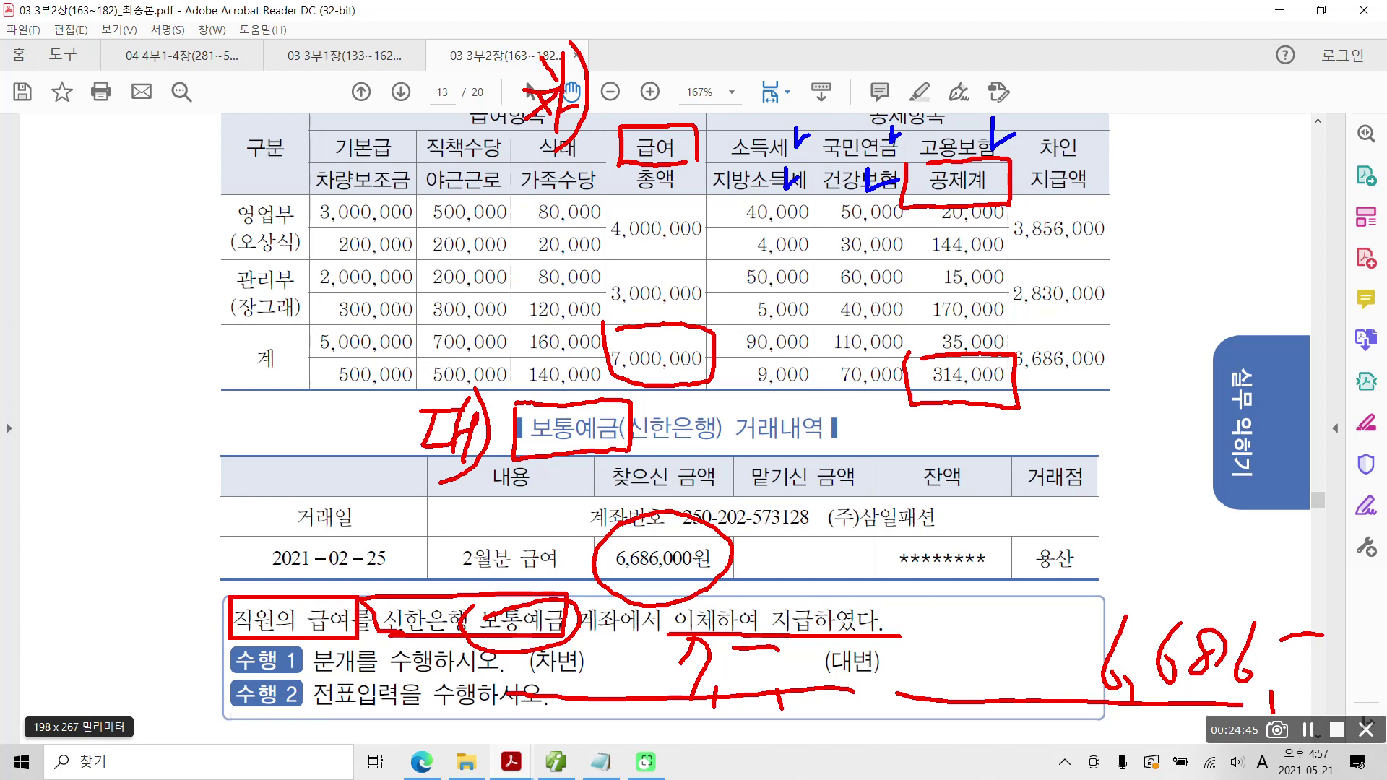
# Handwrite 원천징수 in blue beside the payroll table's 구분 column
pyautogui.moveTo(78, 139)
pyautogui.mouseDown()
pyautogui.moveTo(97, 164)
pyautogui.moveTo(80, 139)
pyautogui.mouseUp()
pyautogui.moveTo(40, 195)
pyautogui.mouseDown()
pyautogui.moveTo(109, 187)
pyautogui.moveTo(59, 224)
pyautogui.mouseUp()
pyautogui.moveTo(94, 204)
pyautogui.mouseDown()
pyautogui.moveTo(129, 186)
pyautogui.moveTo(134, 234)
pyautogui.mouseUp()
pyautogui.moveTo(148, 135); pyautogui.dragTo(162, 163)
pyautogui.moveTo(139, 209)
pyautogui.mouseDown()
pyautogui.moveTo(172, 175)
pyautogui.moveTo(189, 187)
pyautogui.mouseUp()
pyautogui.moveTo(190, 165); pyautogui.dragTo(198, 240)
pyautogui.moveTo(219, 171)
pyautogui.mouseDown()
pyautogui.moveTo(236, 164)
pyautogui.moveTo(211, 203)
pyautogui.mouseUp()
pyautogui.moveTo(227, 192); pyautogui.dragTo(242, 206)
pyautogui.moveTo(248, 151); pyautogui.dragTo(247, 219)
pyautogui.moveTo(239, 222)
pyautogui.mouseDown()
pyautogui.moveTo(222, 239)
pyautogui.moveTo(246, 225)
pyautogui.mouseUp()
pyautogui.moveTo(276, 159); pyautogui.dragTo(264, 203)
pyautogui.moveTo(282, 172); pyautogui.dragTo(313, 206)
pyautogui.moveTo(280, 219); pyautogui.dragTo(279, 257)
# Handwrite 의무자 and (회사) in blue below 원천징수
pyautogui.moveTo(79, 265); pyautogui.dragTo(75, 266)
pyautogui.moveTo(49, 321); pyautogui.dragTo(109, 302)
pyautogui.moveTo(107, 254); pyautogui.dragTo(92, 335)
pyautogui.moveTo(114, 271)
pyautogui.mouseDown()
pyautogui.moveTo(143, 267)
pyautogui.moveTo(113, 297)
pyautogui.moveTo(152, 295)
pyautogui.mouseUp()
pyautogui.moveTo(150, 269)
pyautogui.mouseDown()
pyautogui.moveTo(158, 305)
pyautogui.moveTo(128, 344)
pyautogui.mouseUp()
pyautogui.moveTo(156, 286)
pyautogui.mouseDown()
pyautogui.moveTo(192, 279)
pyautogui.moveTo(155, 327)
pyautogui.mouseUp()
pyautogui.moveTo(172, 309); pyautogui.dragTo(192, 327)
pyautogui.moveTo(201, 268)
pyautogui.mouseDown()
pyautogui.moveTo(197, 352)
pyautogui.moveTo(244, 300)
pyautogui.mouseUp()
pyautogui.moveTo(63, 366)
pyautogui.mouseDown()
pyautogui.moveTo(66, 434)
pyautogui.moveTo(105, 354)
pyautogui.mouseUp()
pyautogui.moveTo(108, 377)
pyautogui.mouseDown()
pyautogui.moveTo(72, 403)
pyautogui.moveTo(112, 408)
pyautogui.mouseUp()
pyautogui.moveTo(89, 429); pyautogui.dragTo(119, 408)
pyautogui.moveTo(131, 356); pyautogui.dragTo(131, 438)
pyautogui.moveTo(156, 387); pyautogui.dragTo(147, 426)
pyautogui.moveTo(155, 409); pyautogui.dragTo(169, 426)
pyautogui.moveTo(172, 370)
pyautogui.mouseDown()
pyautogui.moveTo(174, 446)
pyautogui.moveTo(198, 416)
pyautogui.mouseUp()
pyautogui.moveTo(199, 351)
pyautogui.mouseDown()
pyautogui.moveTo(224, 376)
pyautogui.moveTo(172, 498)
pyautogui.mouseUp()
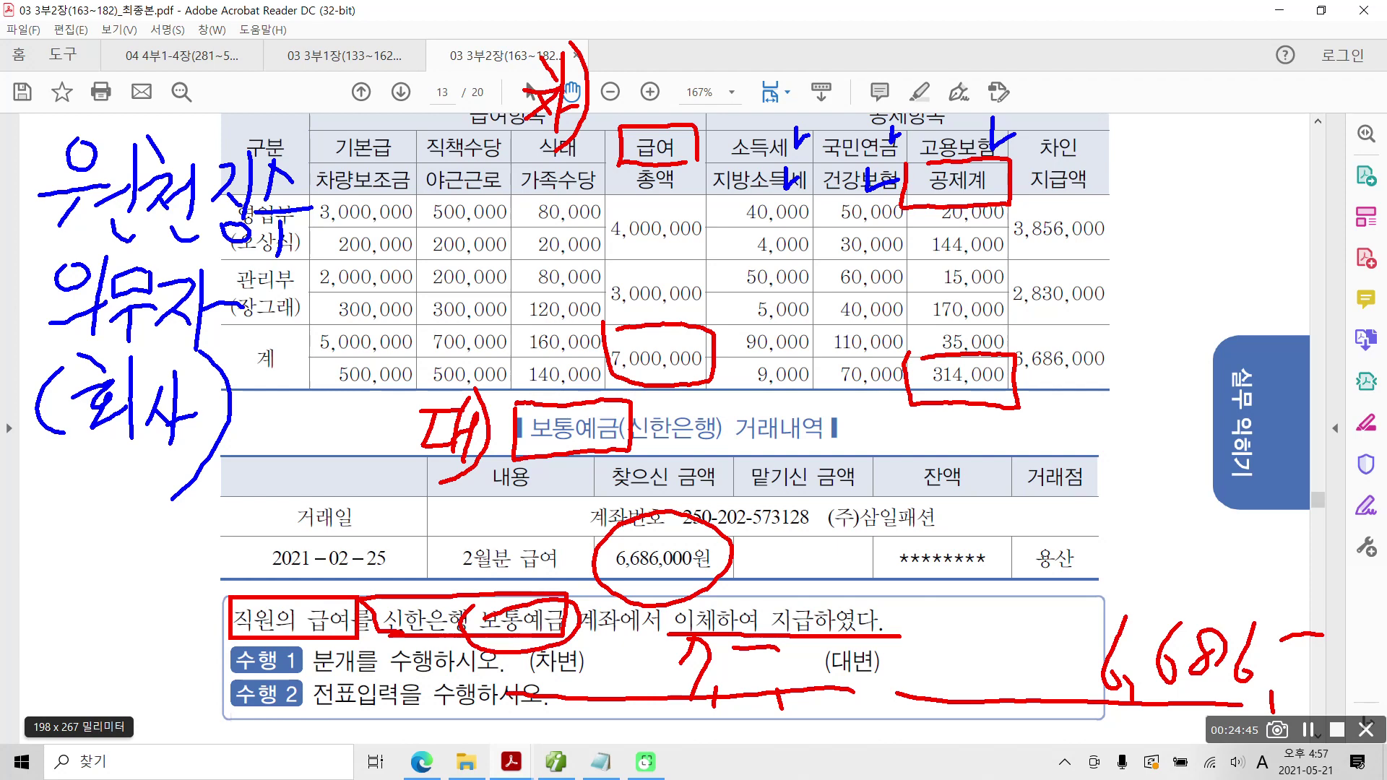
# Circle the total 차인지급액 of 6,686,000 and draw an arrow from it to the handwritten 대변 amount
pyautogui.moveTo(1022, 338)
pyautogui.mouseDown()
pyautogui.moveTo(1138, 361)
pyautogui.moveTo(1040, 334)
pyautogui.mouseUp()
pyautogui.moveTo(1120, 399)
pyautogui.mouseDown()
pyautogui.moveTo(1210, 571)
pyautogui.moveTo(1214, 620)
pyautogui.mouseUp()
pyautogui.moveTo(1189, 583)
pyautogui.mouseDown()
pyautogui.moveTo(1202, 603)
pyautogui.moveTo(1229, 567)
pyautogui.mouseUp()
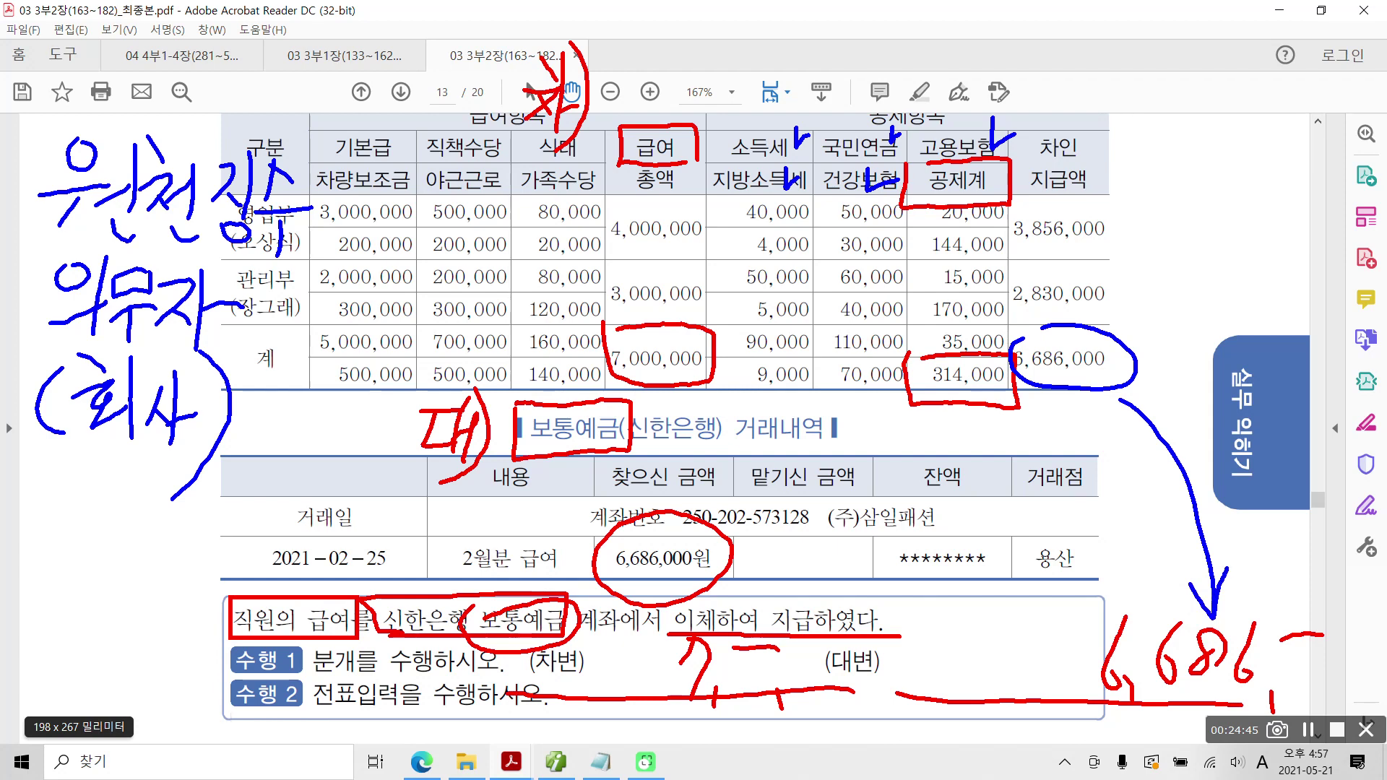
# Label the handwritten 대변 amount 보통예금 and the 차변 amount 급여
pyautogui.moveTo(952, 619)
pyautogui.mouseDown()
pyautogui.moveTo(953, 659)
pyautogui.moveTo(984, 610)
pyautogui.mouseUp()
pyautogui.moveTo(954, 638)
pyautogui.mouseDown()
pyautogui.moveTo(984, 638)
pyautogui.moveTo(999, 695)
pyautogui.mouseUp()
pyautogui.moveTo(986, 614)
pyautogui.mouseDown()
pyautogui.moveTo(1014, 611)
pyautogui.moveTo(1029, 664)
pyautogui.mouseUp()
pyautogui.moveTo(1023, 659)
pyautogui.mouseDown()
pyautogui.moveTo(1020, 681)
pyautogui.moveTo(1040, 661)
pyautogui.moveTo(1062, 675)
pyautogui.mouseUp()
pyautogui.moveTo(1065, 629)
pyautogui.mouseDown()
pyautogui.moveTo(1068, 699)
pyautogui.moveTo(1087, 654)
pyautogui.moveTo(1098, 685)
pyautogui.mouseUp()
pyautogui.moveTo(578, 658)
pyautogui.mouseDown()
pyautogui.moveTo(627, 649)
pyautogui.moveTo(589, 699)
pyautogui.mouseUp()
pyautogui.moveTo(613, 669)
pyautogui.mouseDown()
pyautogui.moveTo(611, 699)
pyautogui.moveTo(598, 682)
pyautogui.mouseUp()
pyautogui.moveTo(628, 679)
pyautogui.mouseDown()
pyautogui.moveTo(634, 652)
pyautogui.moveTo(629, 683)
pyautogui.mouseUp()
pyautogui.moveTo(640, 658); pyautogui.dragTo(670, 668)
pyautogui.moveTo(668, 666); pyautogui.dragTo(665, 715)
# Box the 314,000 total in blue, draw an arrow out from 공제계, and frame the 원천징수 의무자 note
pyautogui.moveTo(912, 352)
pyautogui.mouseDown()
pyautogui.moveTo(986, 406)
pyautogui.moveTo(961, 357)
pyautogui.moveTo(923, 357)
pyautogui.mouseUp()
pyautogui.moveTo(997, 168)
pyautogui.mouseDown()
pyautogui.moveTo(1116, 109)
pyautogui.moveTo(1115, 152)
pyautogui.mouseUp()
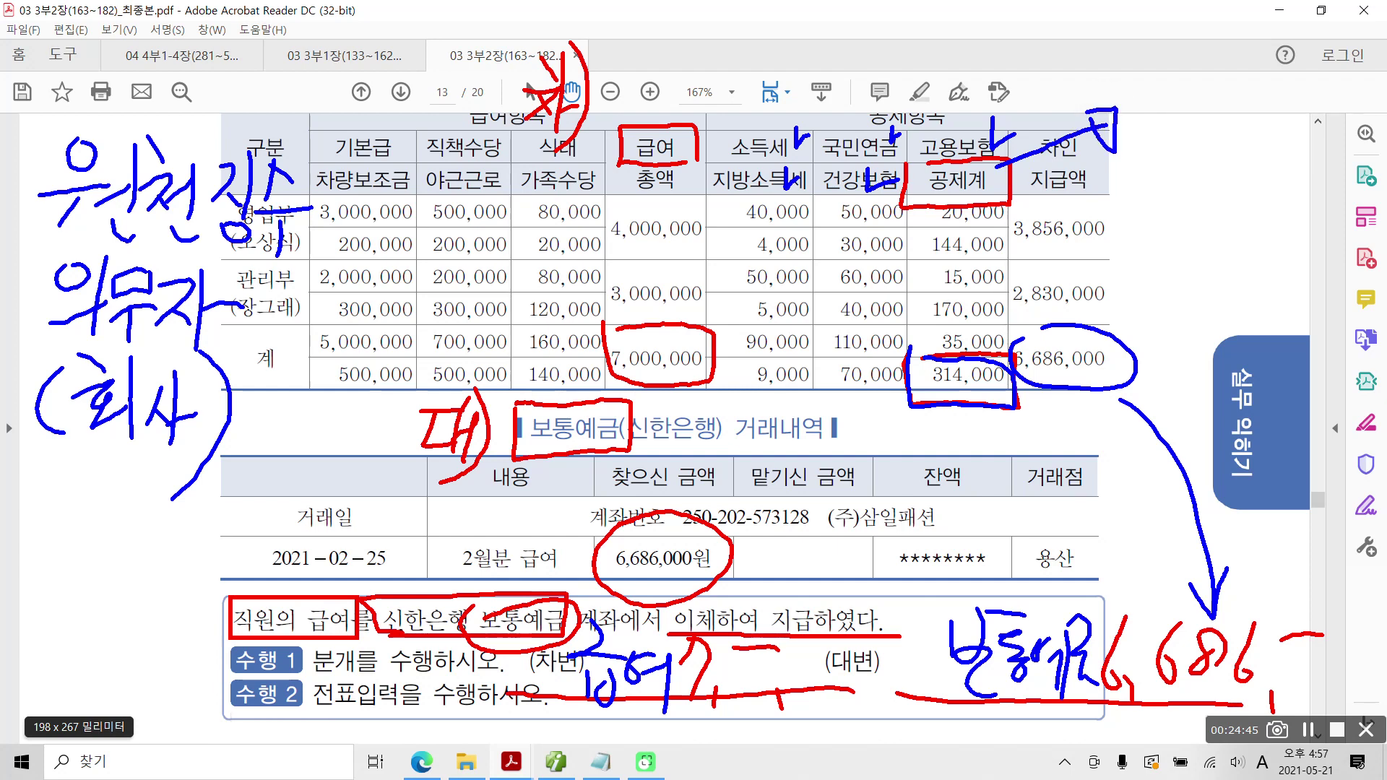
pyautogui.moveTo(65, 115)
pyautogui.mouseDown()
pyautogui.moveTo(43, 230)
pyautogui.moveTo(191, 257)
pyautogui.moveTo(51, 264)
pyautogui.moveTo(152, 344)
pyautogui.moveTo(239, 269)
pyautogui.moveTo(308, 154)
pyautogui.moveTo(72, 152)
pyautogui.mouseUp()
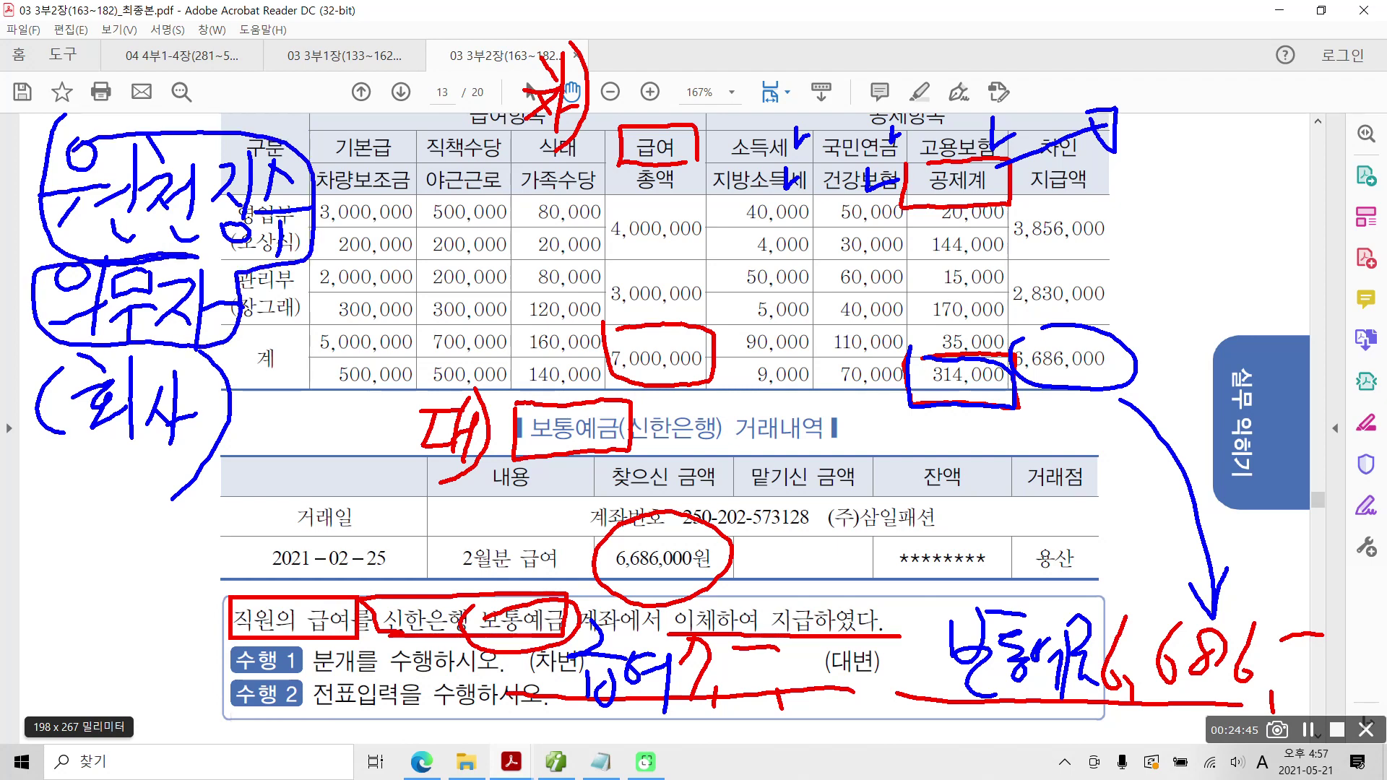
# Handwrite 세무서 below (회사) and underline it
pyautogui.moveTo(58, 472); pyautogui.dragTo(31, 531)
pyautogui.moveTo(48, 498)
pyautogui.mouseDown()
pyautogui.moveTo(61, 499)
pyautogui.moveTo(79, 545)
pyautogui.mouseUp()
pyautogui.moveTo(94, 462)
pyautogui.mouseDown()
pyautogui.moveTo(95, 553)
pyautogui.moveTo(119, 502)
pyautogui.mouseUp()
pyautogui.moveTo(121, 476); pyautogui.dragTo(155, 485)
pyautogui.moveTo(106, 525)
pyautogui.mouseDown()
pyautogui.moveTo(160, 508)
pyautogui.moveTo(121, 558)
pyautogui.mouseUp()
pyautogui.moveTo(175, 477)
pyautogui.mouseDown()
pyautogui.moveTo(157, 509)
pyautogui.moveTo(179, 526)
pyautogui.mouseUp()
pyautogui.moveTo(200, 475); pyautogui.dragTo(193, 561)
pyautogui.moveTo(46, 571); pyautogui.dragTo(241, 558)
# Circle 소득세 and 지방소득세 and draw a line from them to a handwritten 세무서 above the table
pyautogui.moveTo(813, 196)
pyautogui.mouseDown()
pyautogui.moveTo(791, 202)
pyautogui.moveTo(711, 125)
pyautogui.moveTo(809, 184)
pyautogui.moveTo(802, 194)
pyautogui.mouseUp()
pyautogui.moveTo(763, 109)
pyautogui.mouseDown()
pyautogui.moveTo(849, 18)
pyautogui.moveTo(897, 69)
pyautogui.moveTo(925, 52)
pyautogui.mouseUp()
pyautogui.moveTo(925, 17)
pyautogui.mouseDown()
pyautogui.moveTo(947, 16)
pyautogui.moveTo(930, 66)
pyautogui.moveTo(955, 78)
pyautogui.mouseUp()
pyautogui.moveTo(997, 29)
pyautogui.mouseDown()
pyautogui.moveTo(986, 52)
pyautogui.moveTo(1001, 59)
pyautogui.mouseUp()
pyautogui.moveTo(1011, 42); pyautogui.dragTo(1029, 36)
pyautogui.moveTo(1035, 27); pyautogui.dragTo(1040, 62)
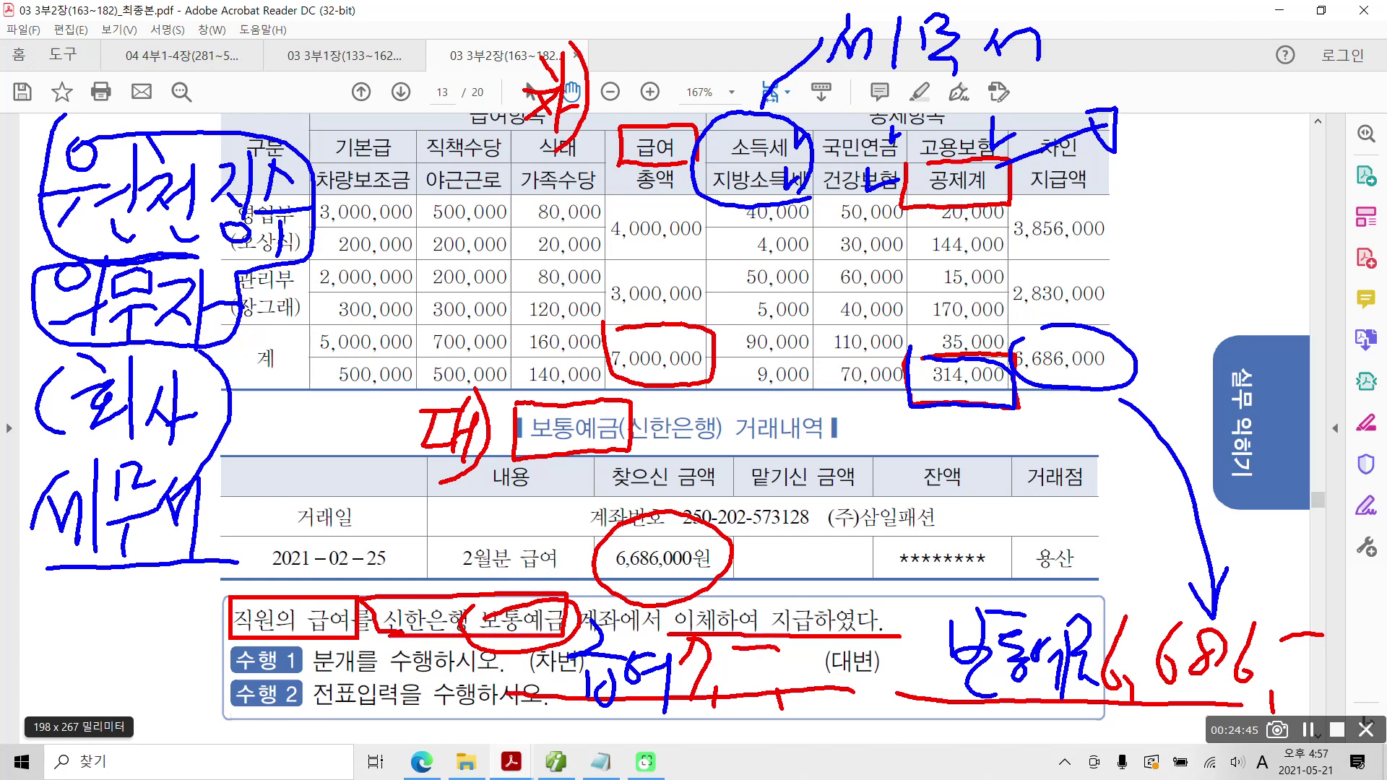
# Separate 소득세 from 지방소득세 with a line, and connect 지방소득세 to a handwritten 시청
pyautogui.moveTo(705, 163)
pyautogui.mouseDown()
pyautogui.moveTo(694, 172)
pyautogui.moveTo(809, 172)
pyautogui.mouseUp()
pyautogui.moveTo(659, 94); pyautogui.dragTo(698, 169)
pyautogui.moveTo(596, 40)
pyautogui.mouseDown()
pyautogui.moveTo(578, 61)
pyautogui.moveTo(614, 75)
pyautogui.moveTo(612, 96)
pyautogui.mouseUp()
pyautogui.moveTo(634, 25)
pyautogui.mouseDown()
pyautogui.moveTo(653, 38)
pyautogui.moveTo(655, 69)
pyautogui.moveTo(679, 61)
pyautogui.mouseUp()
pyautogui.moveTo(674, 33); pyautogui.dragTo(686, 77)
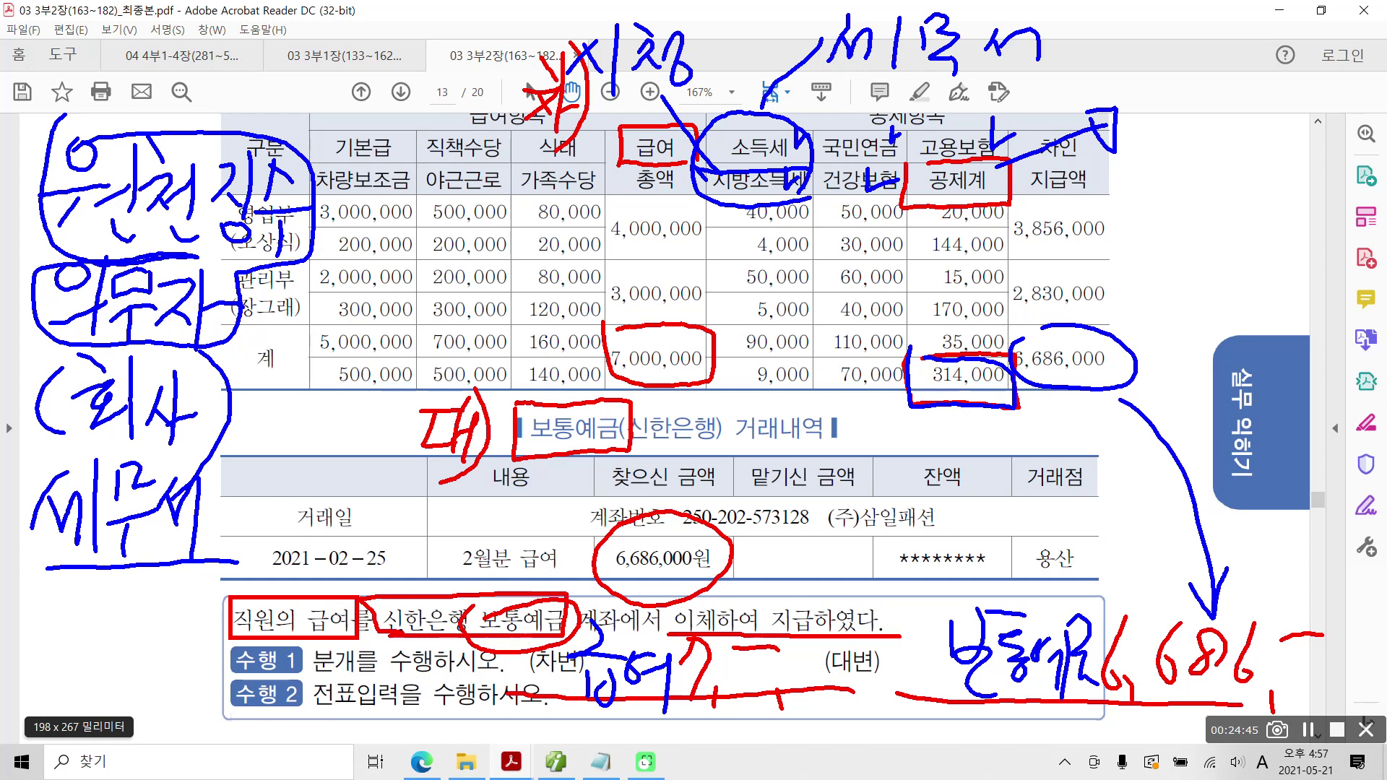
# Draw a stroke across the 원천징수 note, then handwrite 예수금 at the end of the 공제계 arrow and encircle it
pyautogui.moveTo(108, 253)
pyautogui.mouseDown()
pyautogui.moveTo(258, 271)
pyautogui.moveTo(286, 173)
pyautogui.mouseUp()
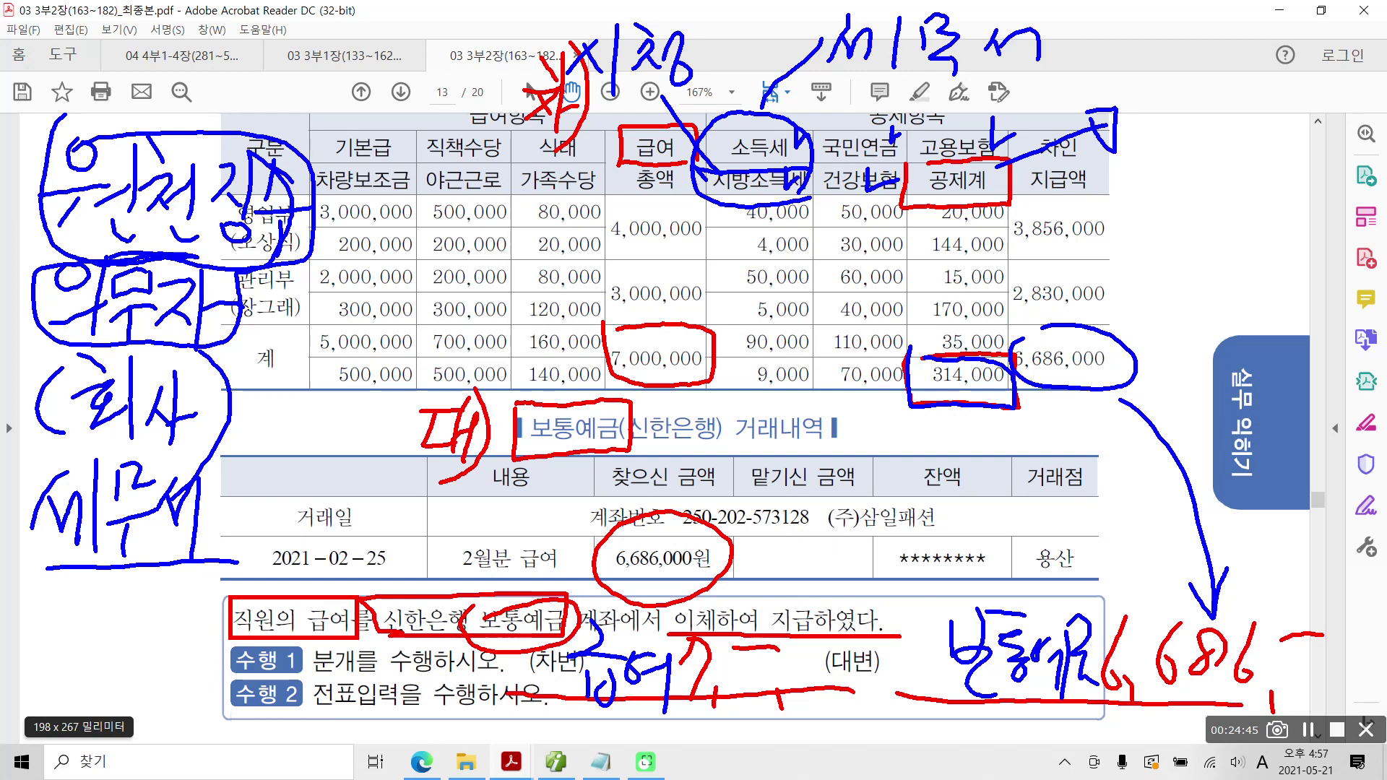
pyautogui.moveTo(1165, 75)
pyautogui.mouseDown()
pyautogui.moveTo(1147, 94)
pyautogui.moveTo(1193, 75)
pyautogui.moveTo(1190, 104)
pyautogui.mouseUp()
pyautogui.moveTo(1199, 65); pyautogui.dragTo(1204, 164)
pyautogui.moveTo(1254, 59)
pyautogui.mouseDown()
pyautogui.moveTo(1228, 103)
pyautogui.moveTo(1277, 84)
pyautogui.mouseUp()
pyautogui.moveTo(1226, 105)
pyautogui.mouseDown()
pyautogui.moveTo(1295, 108)
pyautogui.moveTo(1255, 142)
pyautogui.mouseUp()
pyautogui.moveTo(1294, 52)
pyautogui.mouseDown()
pyautogui.moveTo(1311, 55)
pyautogui.moveTo(1302, 79)
pyautogui.mouseUp()
pyautogui.moveTo(1277, 98)
pyautogui.mouseDown()
pyautogui.moveTo(1341, 96)
pyautogui.moveTo(1293, 156)
pyautogui.mouseUp()
pyautogui.moveTo(1296, 117); pyautogui.dragTo(1342, 155)
pyautogui.moveTo(1344, 185)
pyautogui.mouseDown()
pyautogui.moveTo(1254, 192)
pyautogui.moveTo(1203, 23)
pyautogui.moveTo(1296, 210)
pyautogui.mouseUp()
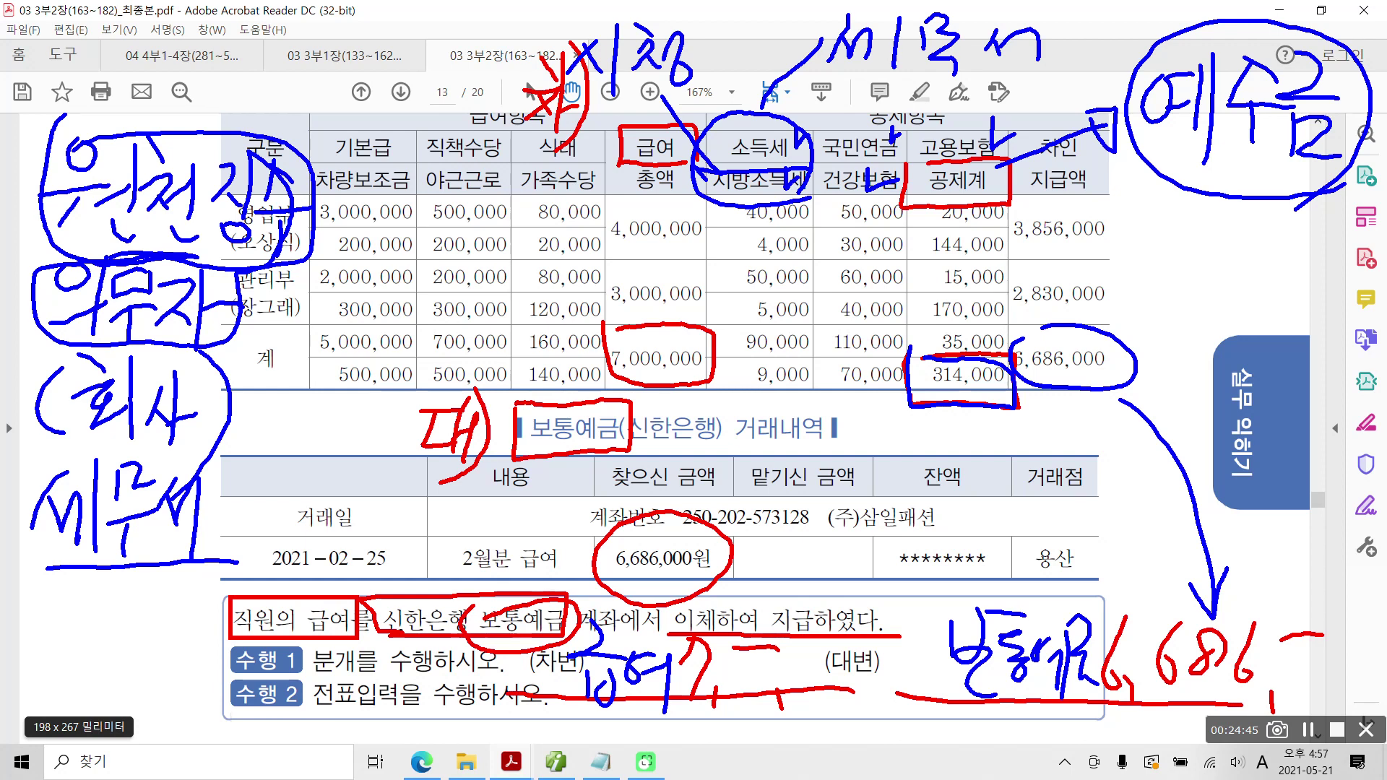
# Handwrite a second 대변 entry of 예수금 314 thousand above the 보통예금 entry
pyautogui.moveTo(953, 561)
pyautogui.mouseDown()
pyautogui.moveTo(938, 583)
pyautogui.moveTo(957, 571)
pyautogui.moveTo(990, 586)
pyautogui.mouseUp()
pyautogui.moveTo(986, 545); pyautogui.dragTo(994, 625)
pyautogui.moveTo(1033, 529); pyautogui.dragTo(1016, 566)
pyautogui.moveTo(1000, 578)
pyautogui.mouseDown()
pyautogui.moveTo(1065, 576)
pyautogui.moveTo(1027, 615)
pyautogui.mouseUp()
pyautogui.moveTo(1055, 535); pyautogui.dragTo(1078, 571)
pyautogui.moveTo(1063, 571)
pyautogui.mouseDown()
pyautogui.moveTo(1104, 567)
pyautogui.moveTo(1060, 617)
pyautogui.moveTo(1092, 614)
pyautogui.mouseUp()
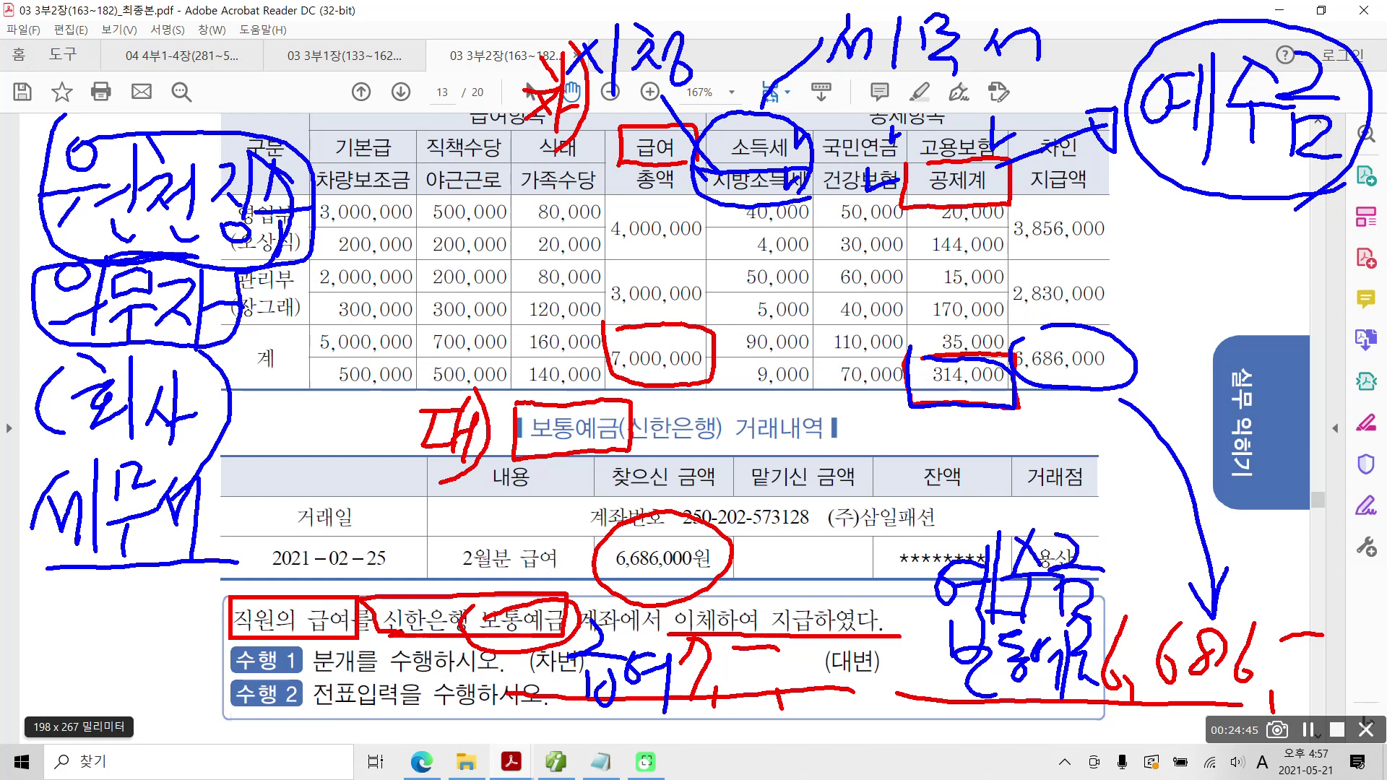
pyautogui.moveTo(1142, 526)
pyautogui.mouseDown()
pyautogui.moveTo(1170, 558)
pyautogui.moveTo(1143, 589)
pyautogui.mouseUp()
pyautogui.moveTo(1189, 522); pyautogui.dragTo(1201, 587)
pyautogui.moveTo(1230, 528)
pyautogui.mouseDown()
pyautogui.moveTo(1211, 562)
pyautogui.moveTo(1251, 568)
pyautogui.mouseUp()
pyautogui.moveTo(1249, 527)
pyautogui.mouseDown()
pyautogui.moveTo(1226, 565)
pyautogui.moveTo(1252, 603)
pyautogui.mouseUp()
pyautogui.moveTo(1281, 543); pyautogui.dragTo(1346, 537)
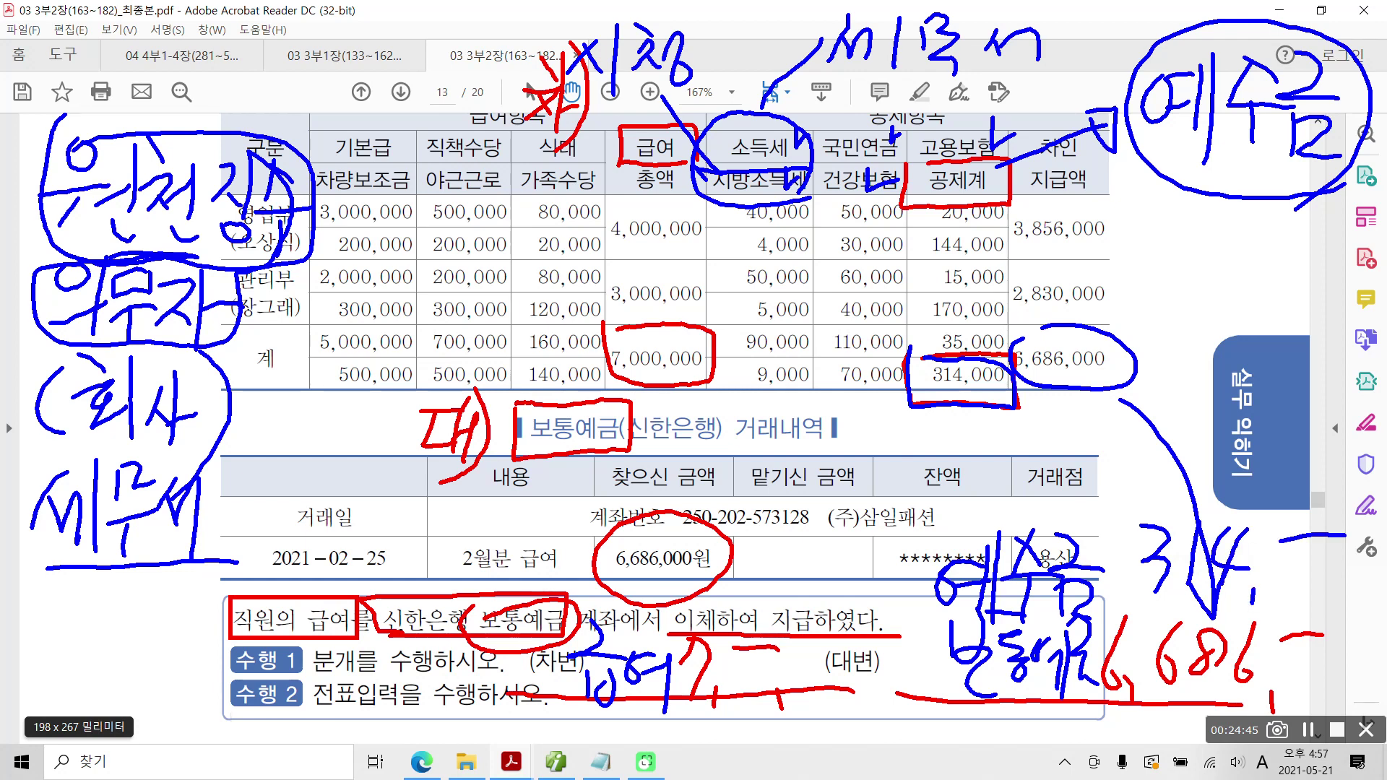
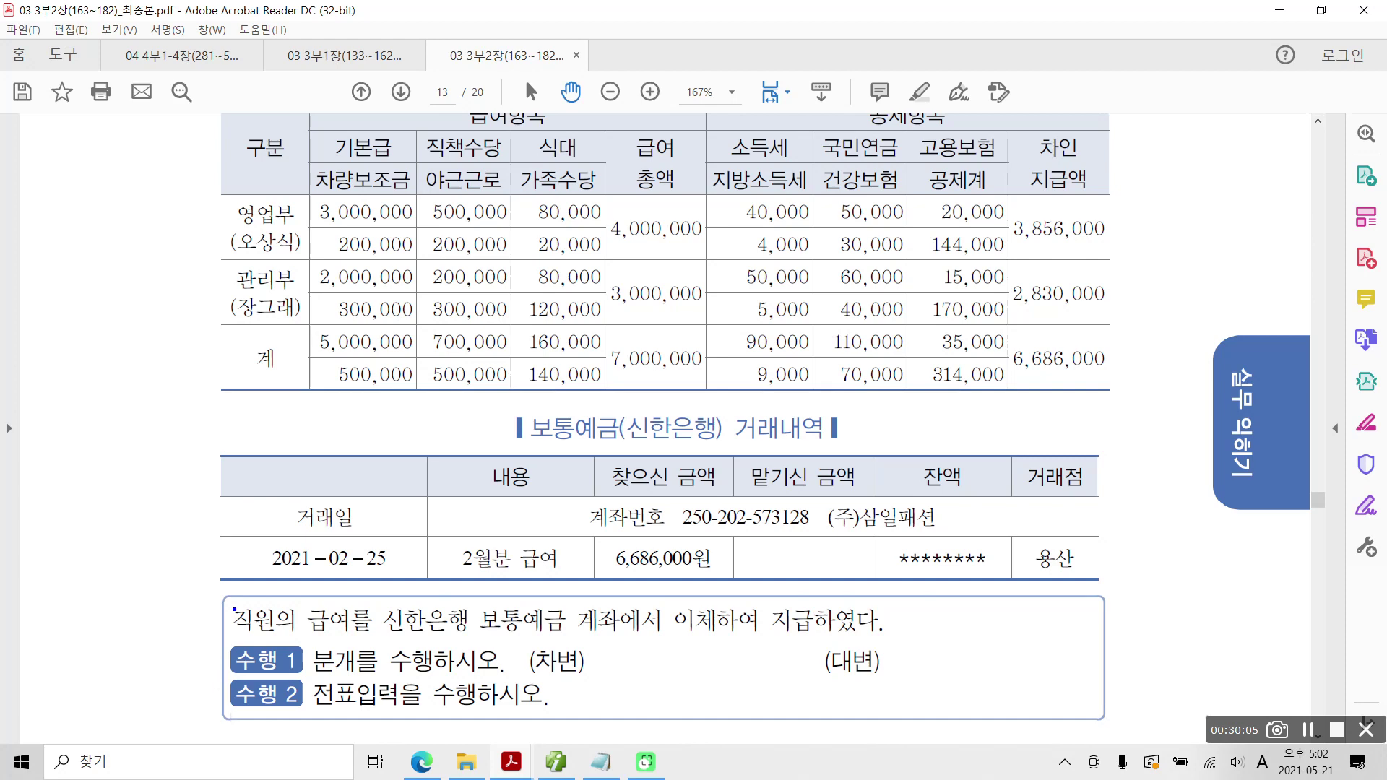
# Circle the totals 7,000,000, 314,000 and 6,686,000 in the payroll table, and clear the markings
pyautogui.moveTo(686, 388)
pyautogui.mouseDown()
pyautogui.moveTo(598, 340)
pyautogui.moveTo(695, 381)
pyautogui.mouseUp()
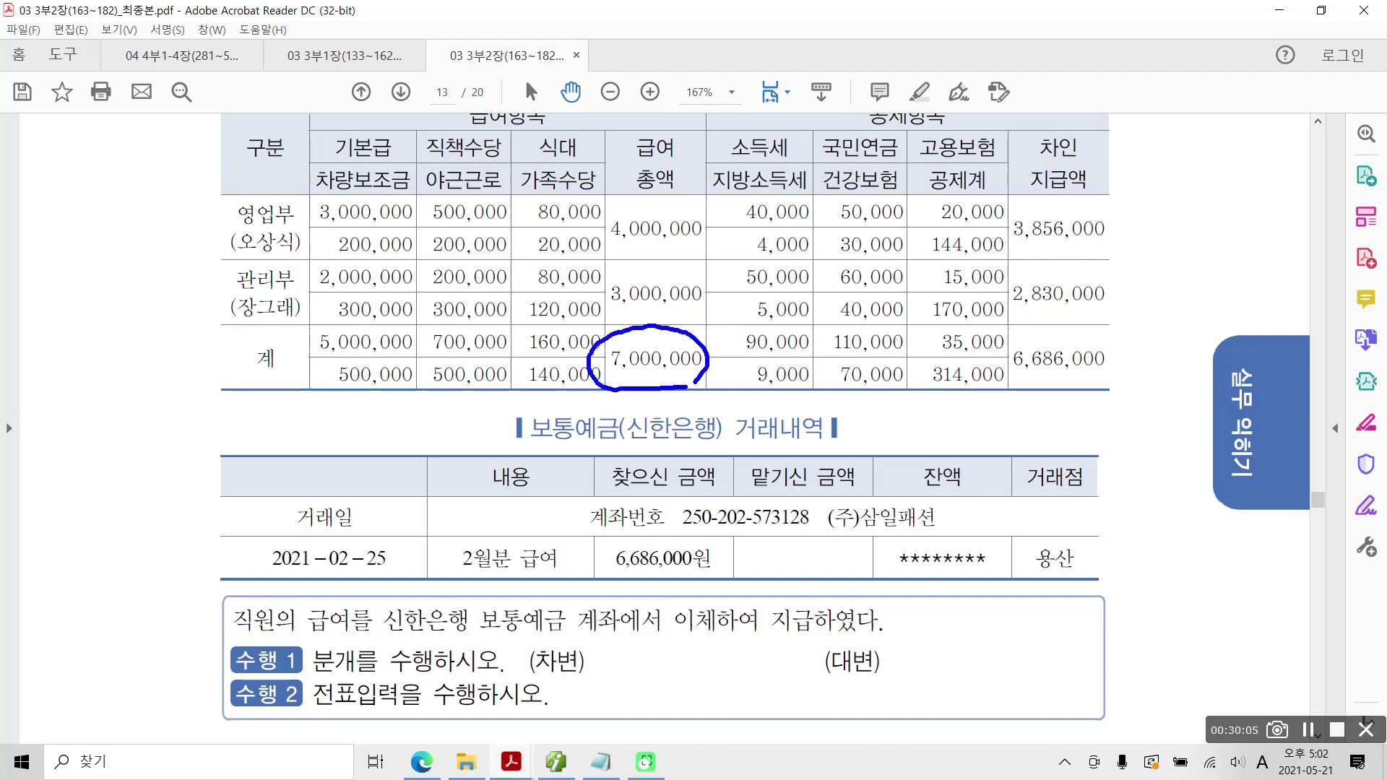
pyautogui.moveTo(931, 396); pyautogui.dragTo(1010, 391)
pyautogui.moveTo(975, 362); pyautogui.dragTo(1001, 398)
pyautogui.moveTo(1122, 382)
pyautogui.mouseDown()
pyautogui.moveTo(1088, 390)
pyautogui.moveTo(1041, 330)
pyautogui.moveTo(1123, 383)
pyautogui.mouseUp()
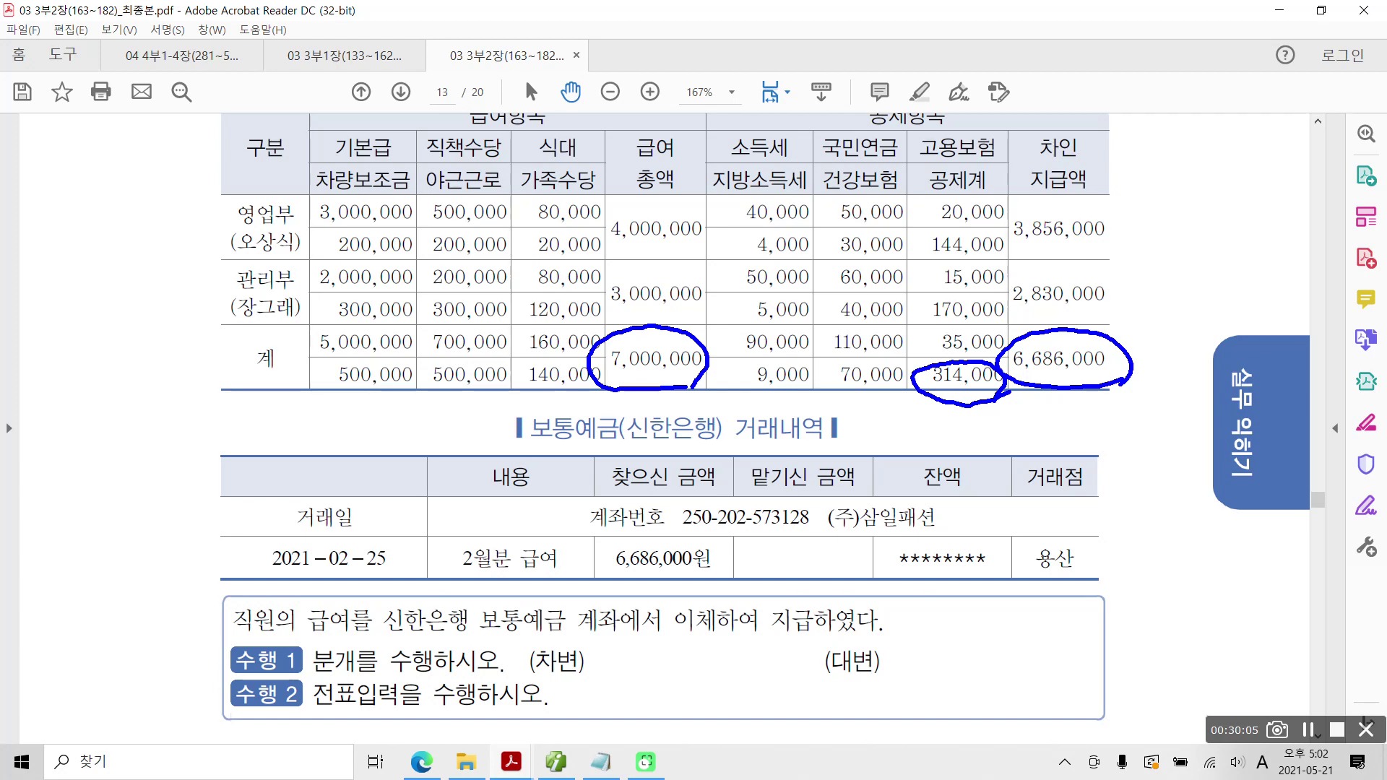
pyautogui.press('Escape')
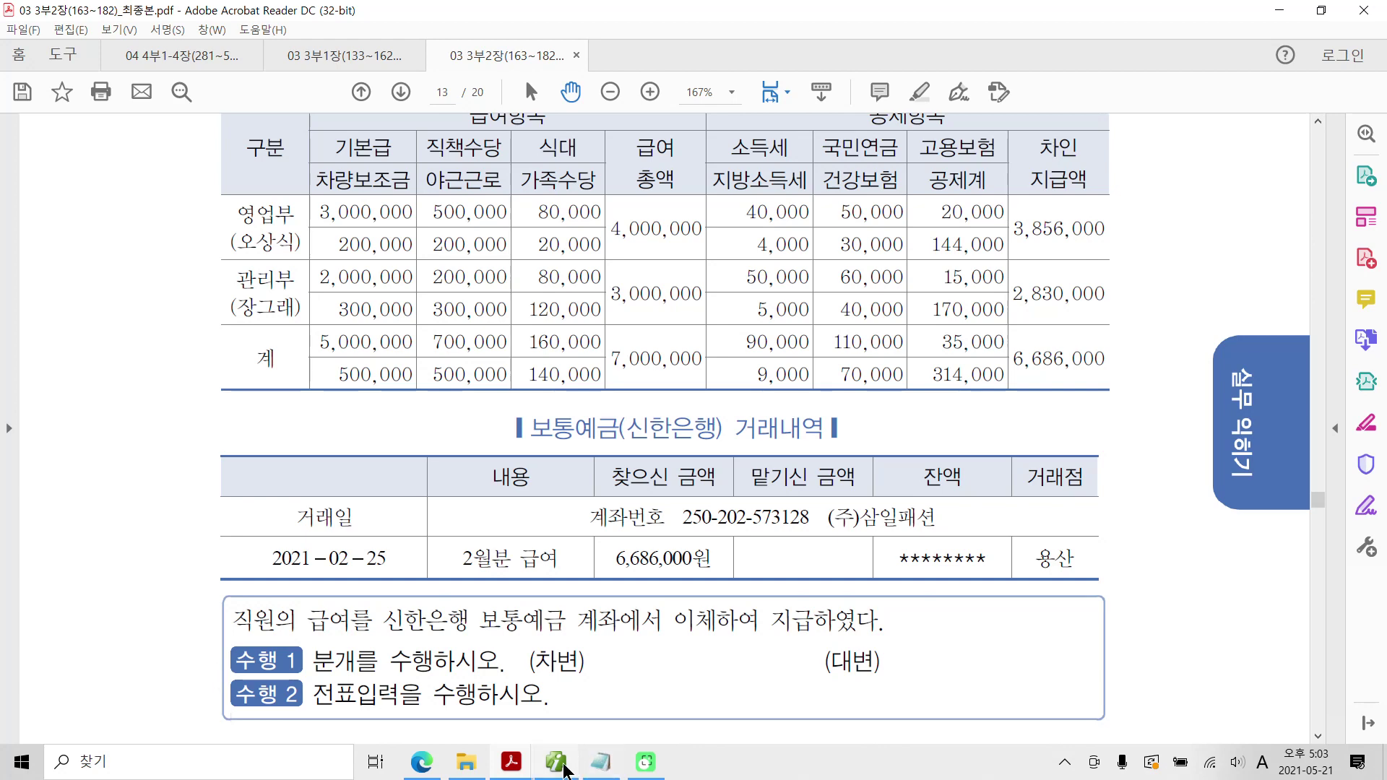
# Switch to 더존 iPlus and set the 일반전표입력 day to 25 for month 02
pyautogui.moveTo(564, 767)
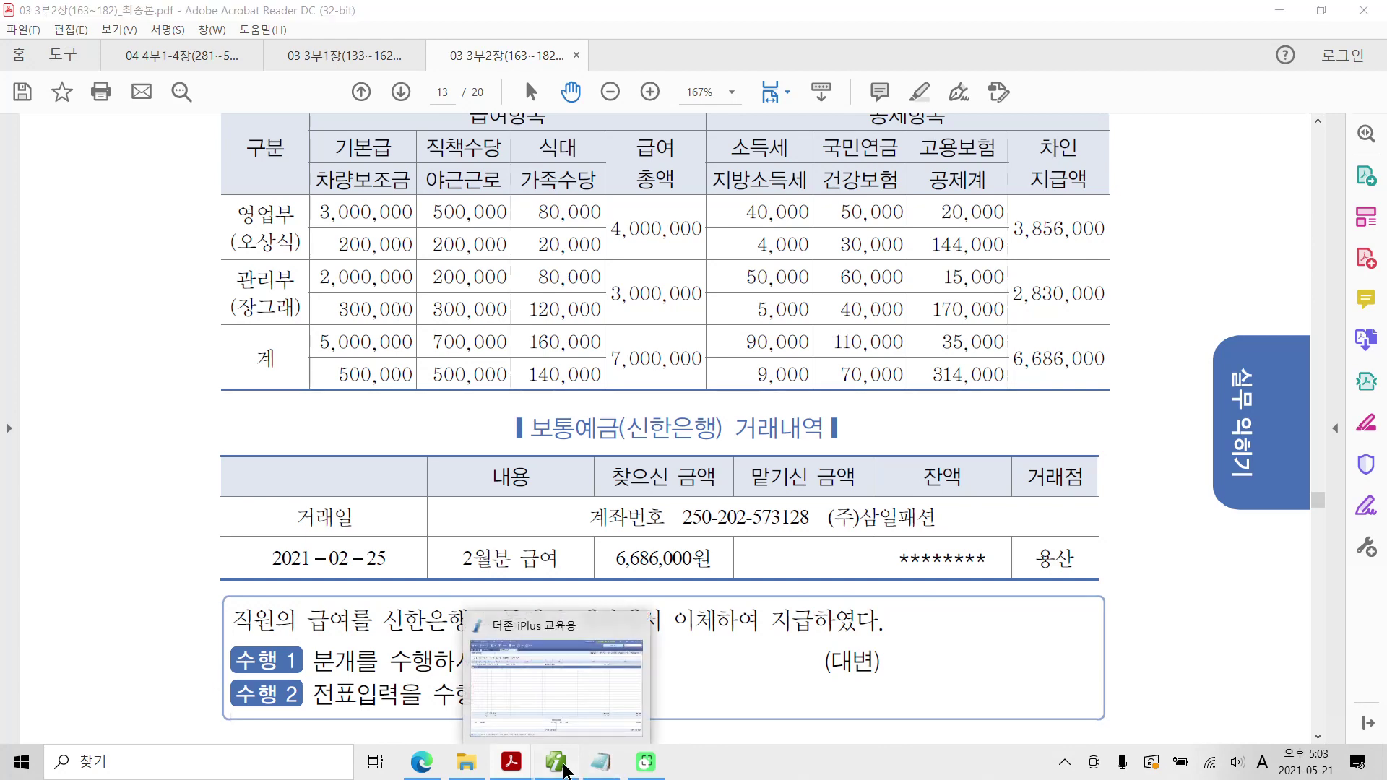
pyautogui.click(564, 767)
pyautogui.click(254, 136)
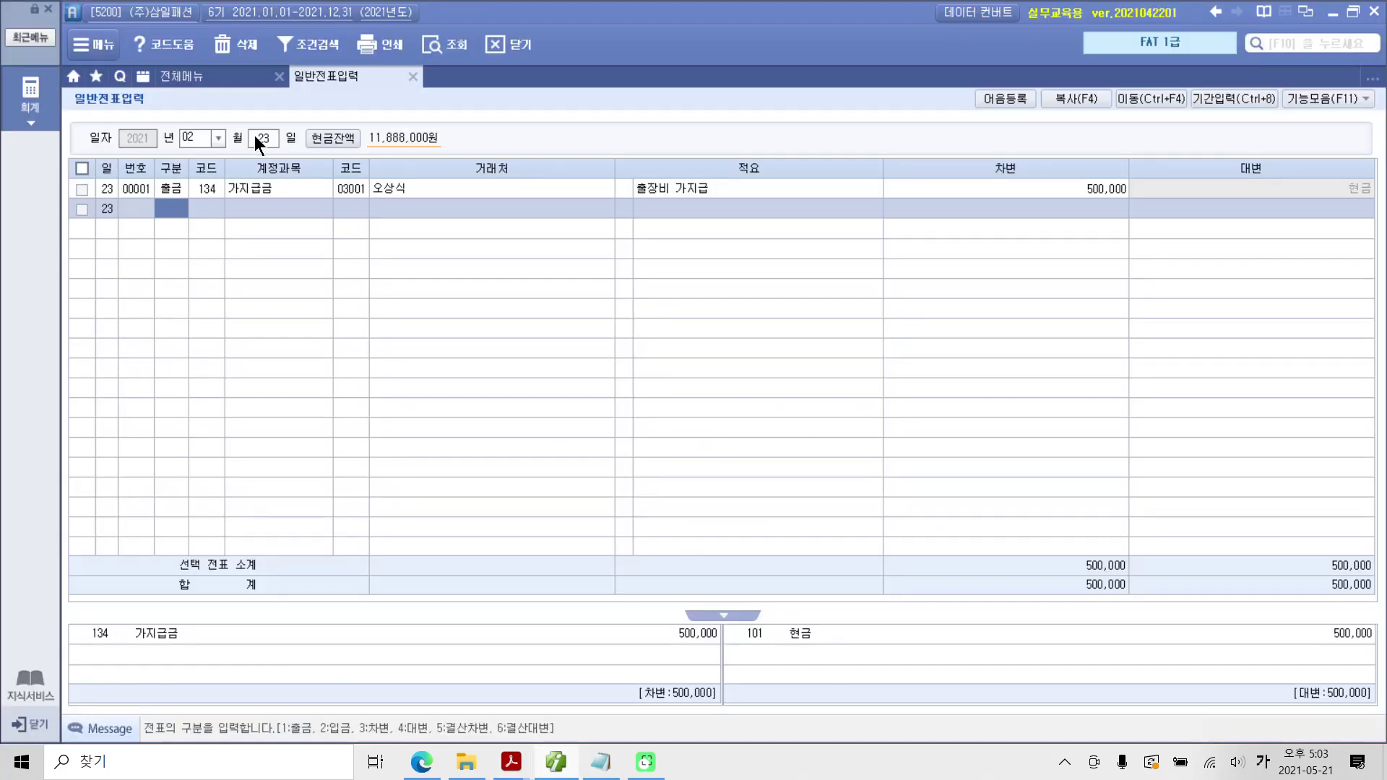
pyautogui.write('25')
pyautogui.press('Return')
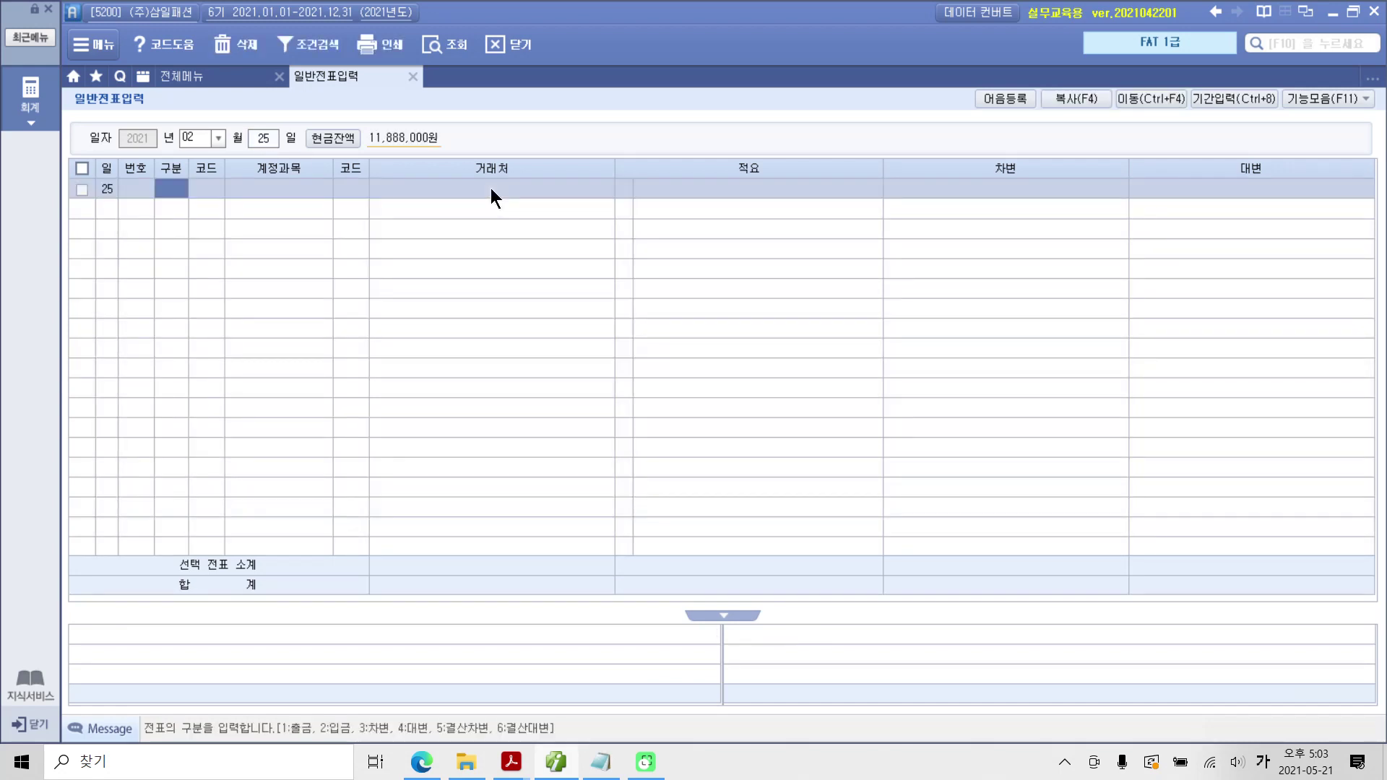
# Start a 대변 line for account 801 급여, leaving the 거래처 and the 적요 number blank
pyautogui.write('4')
pyautogui.press('Return')
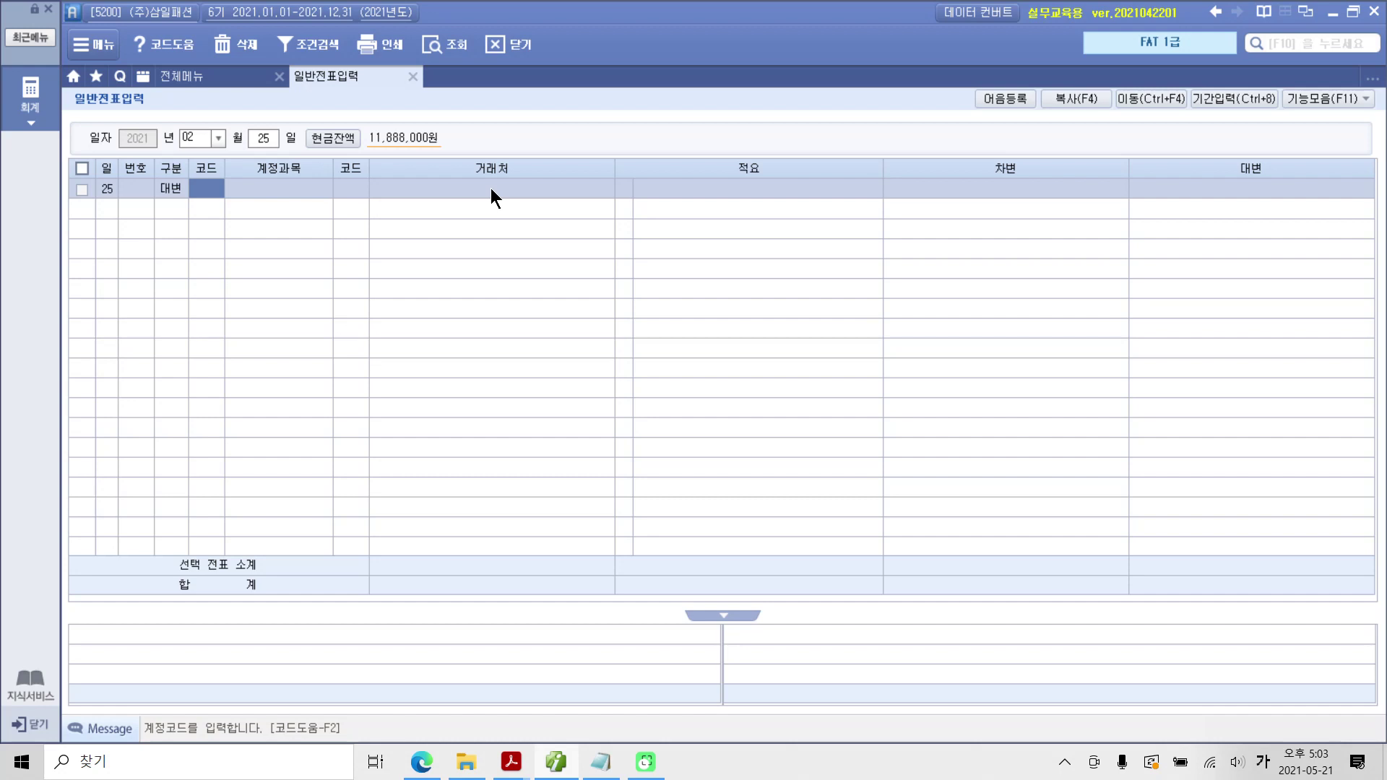
pyautogui.write('801')
pyautogui.press('Return')
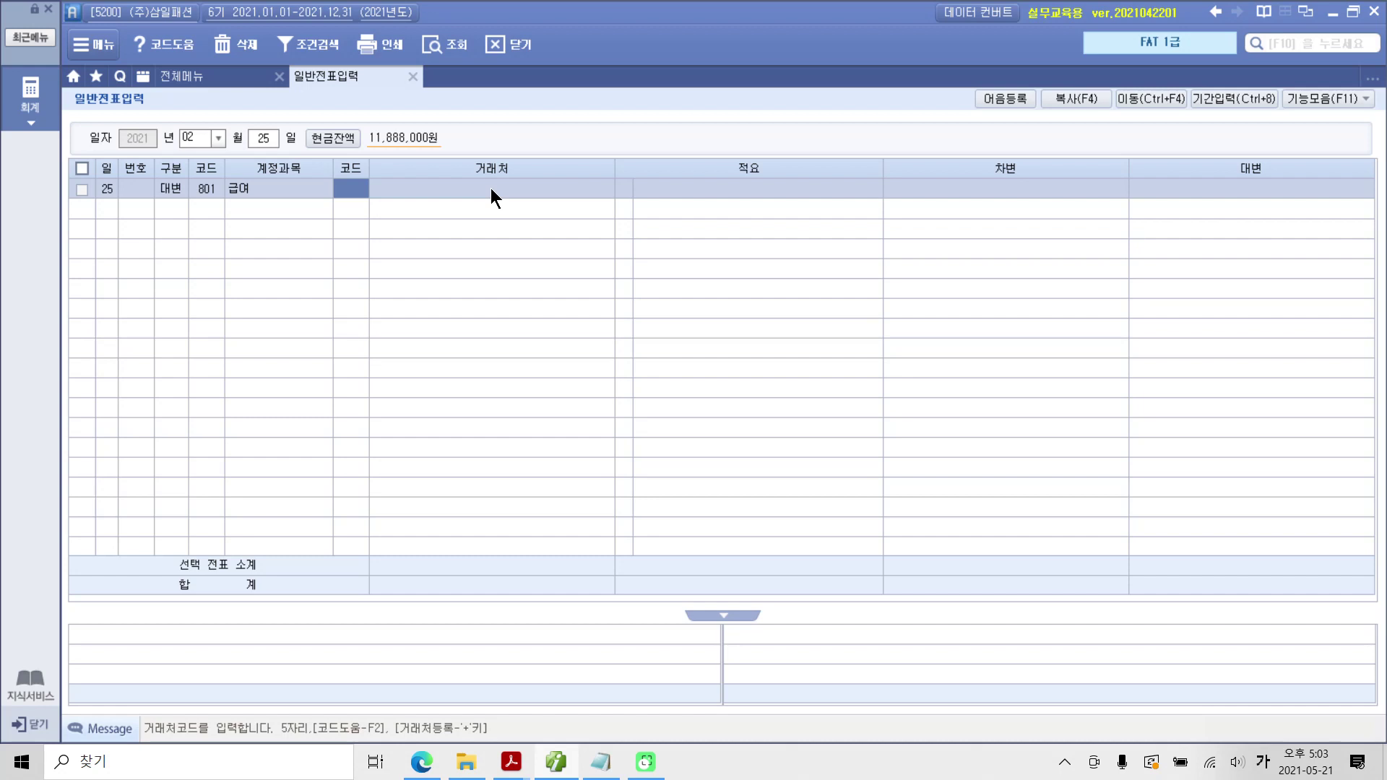
pyautogui.press('Return')
pyautogui.press('Return')
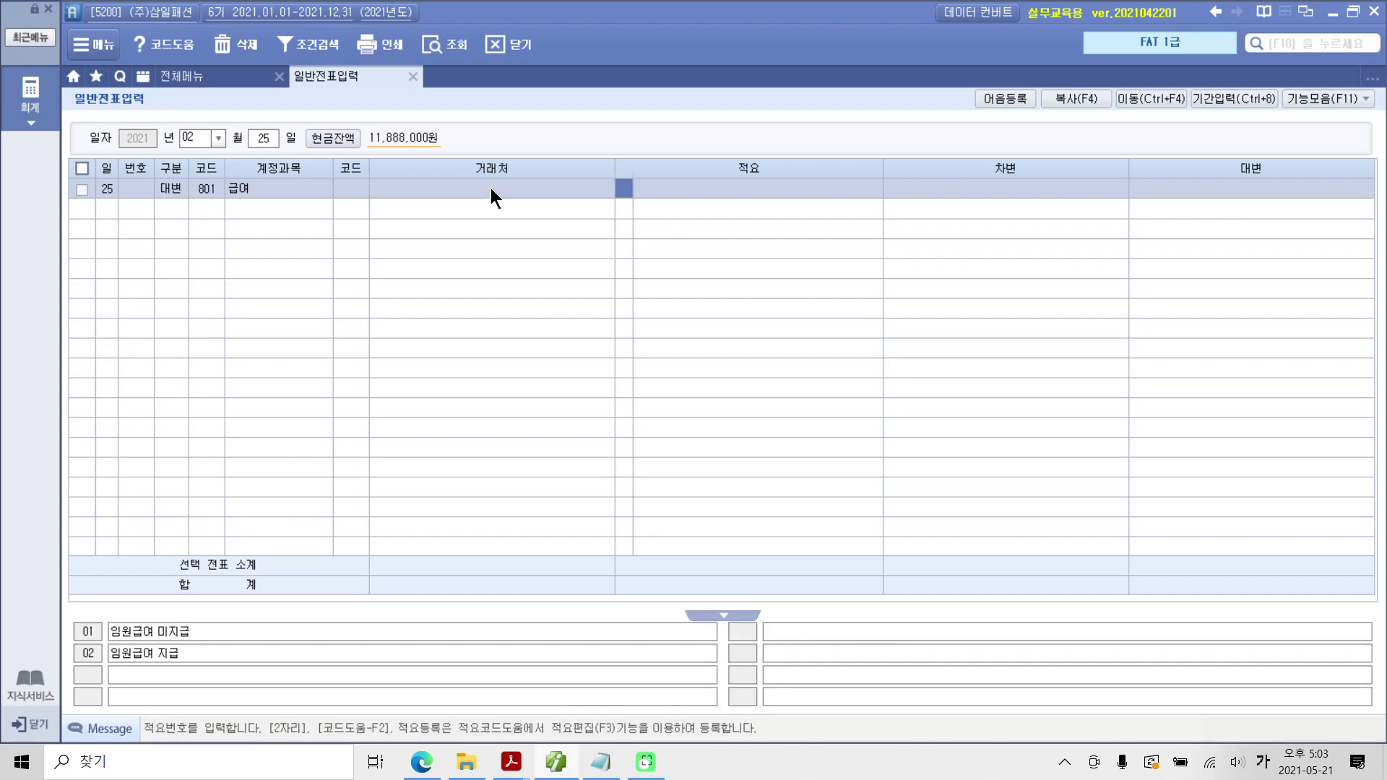
pyautogui.press('Return')
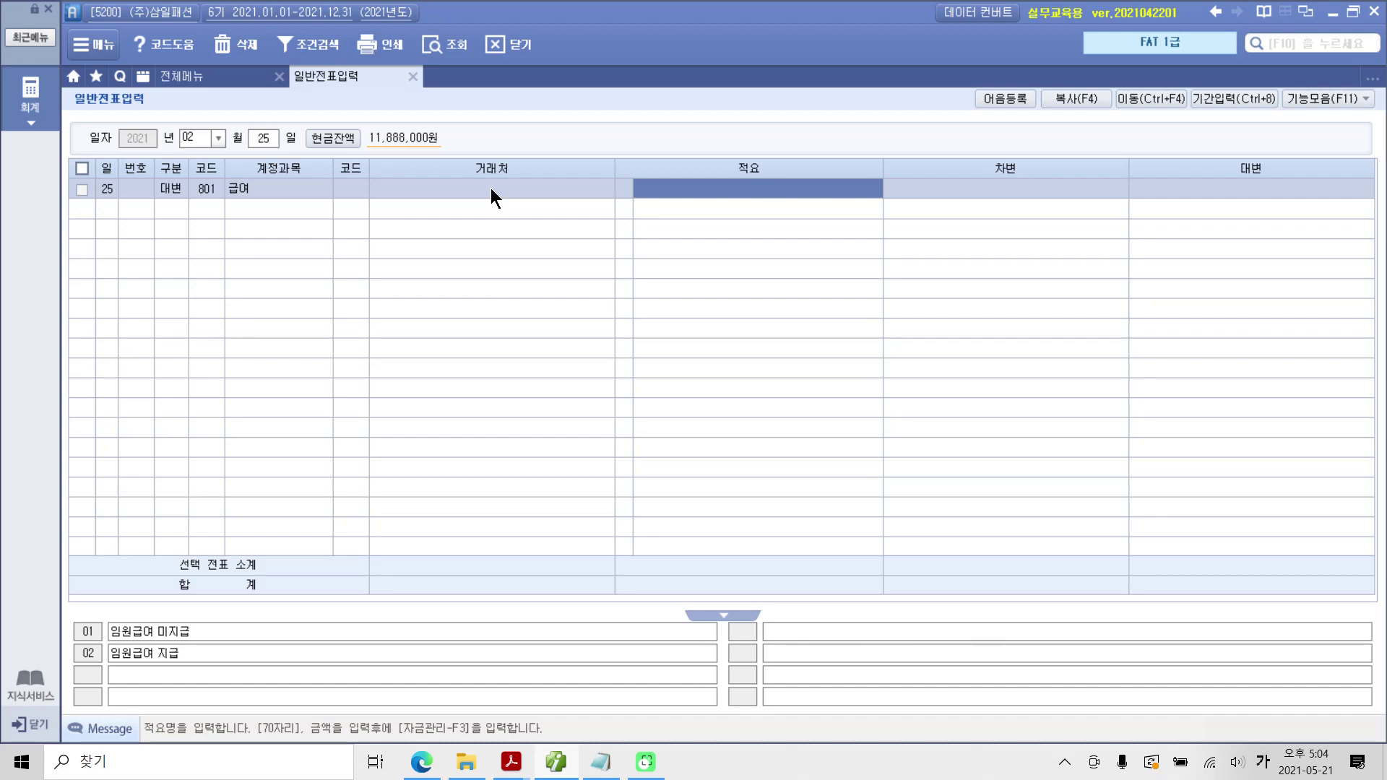
# Enter 2월 급여지급 as the 적요 and 7,000,000 as the amount of the 급여 line
pyautogui.write('2')
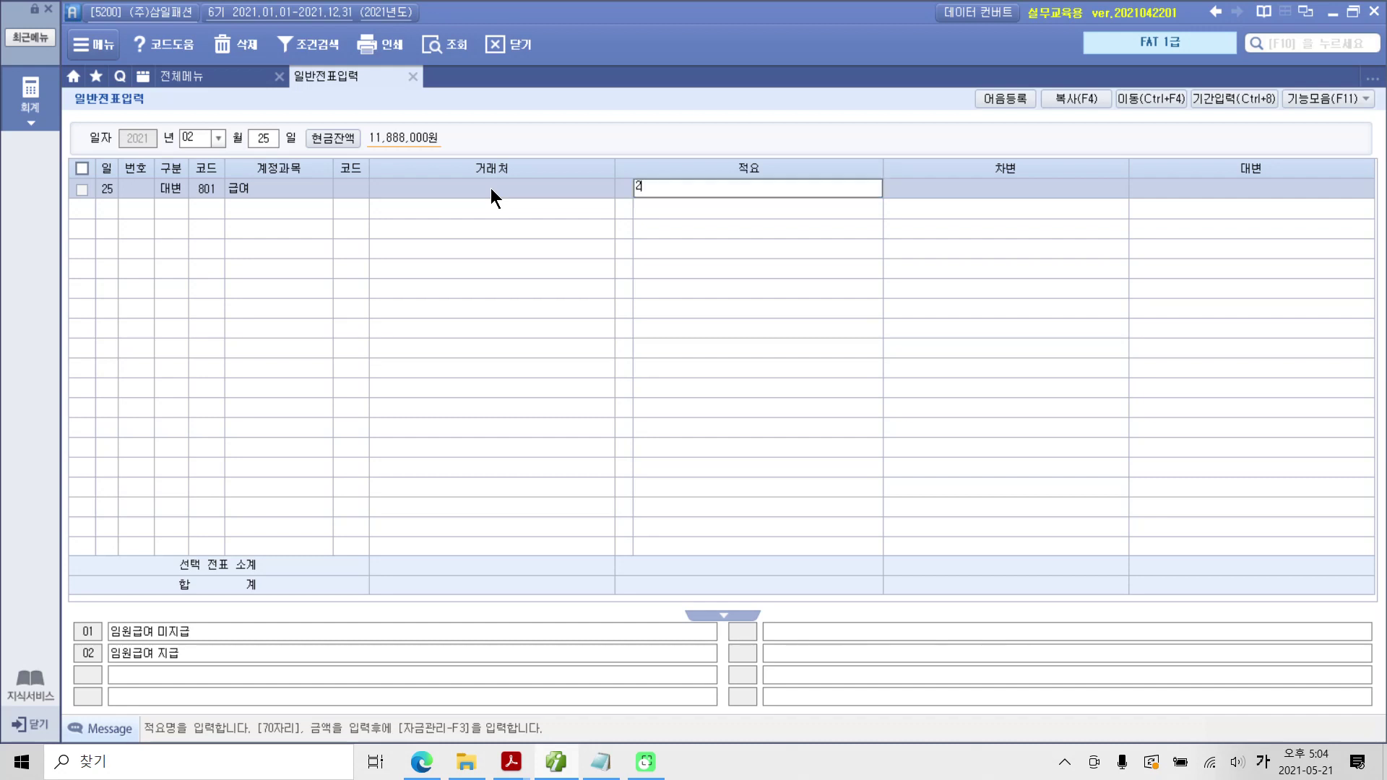
pyautogui.write('월 급여지급')
pyautogui.press('Return')
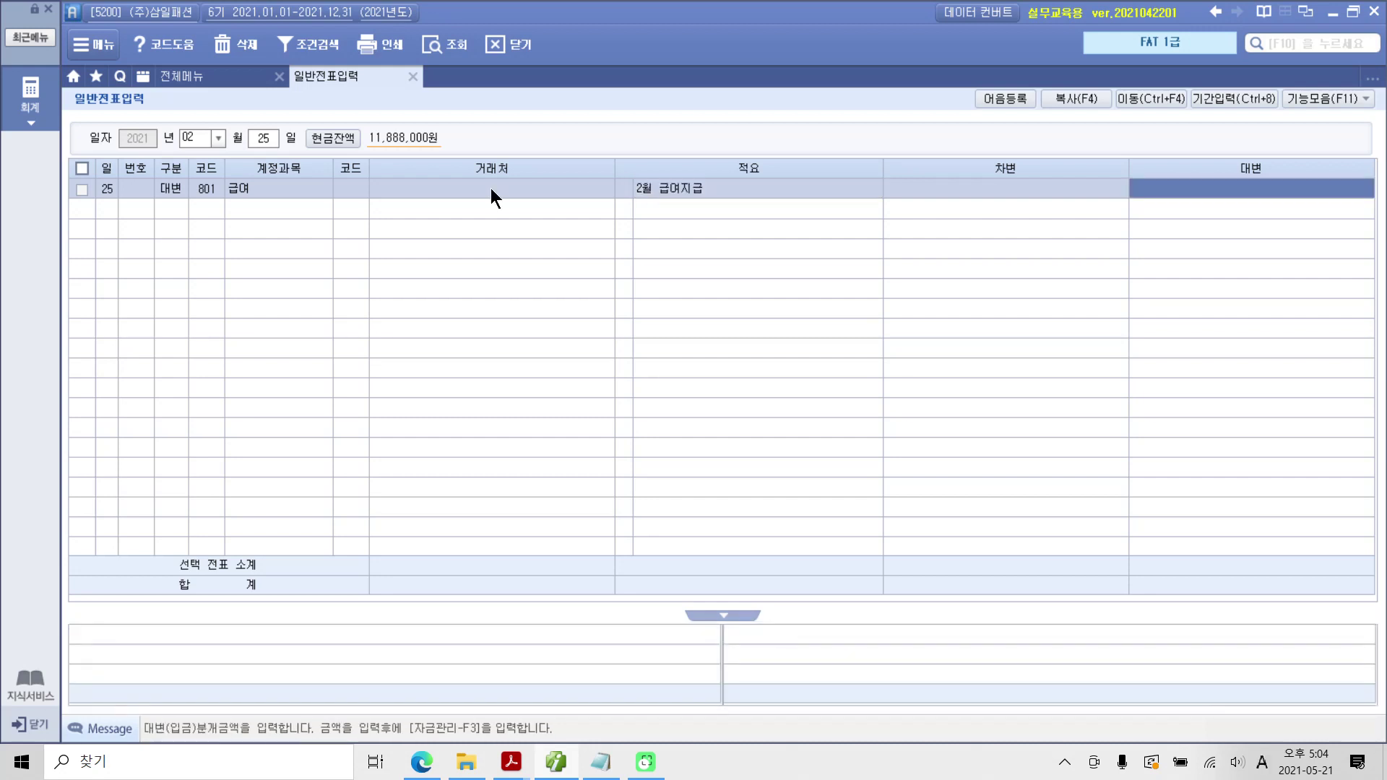
pyautogui.write('7000000')
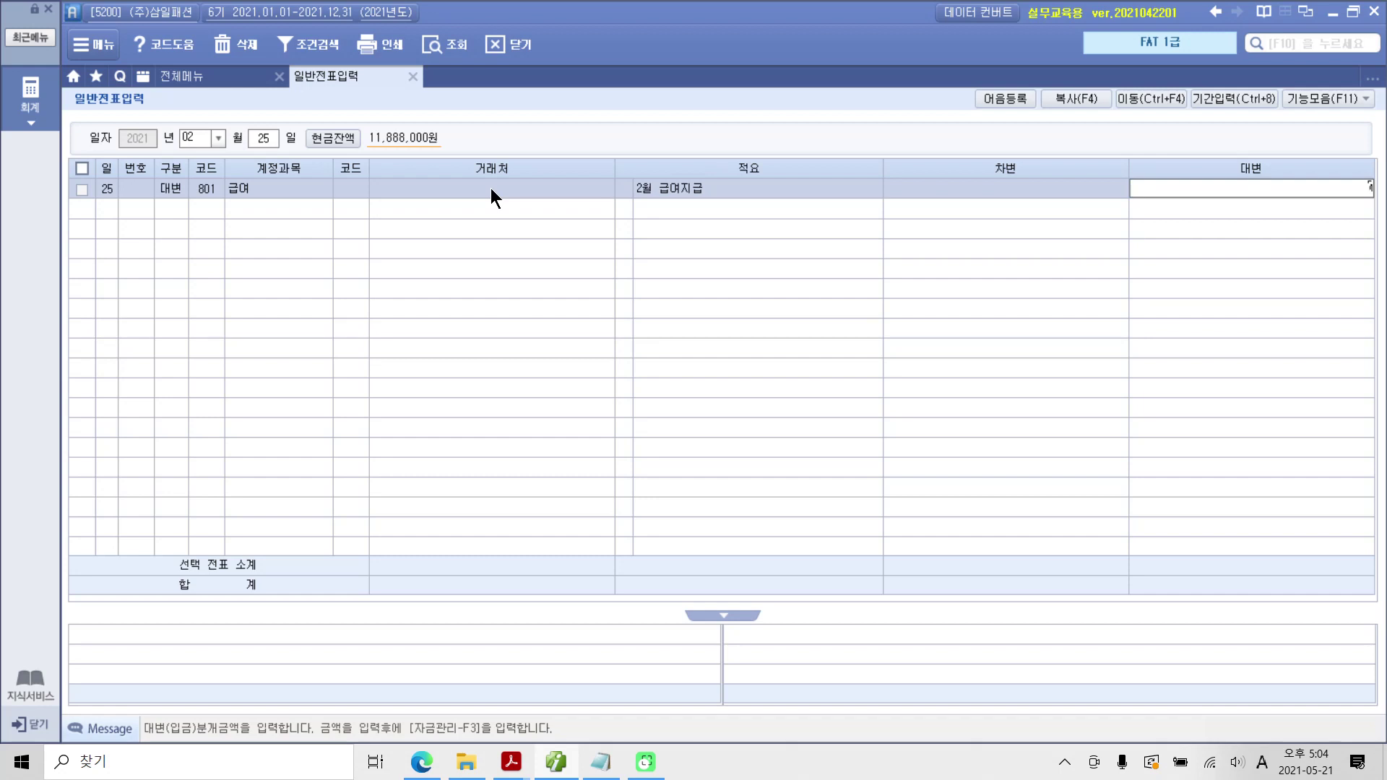
pyautogui.press('Return')
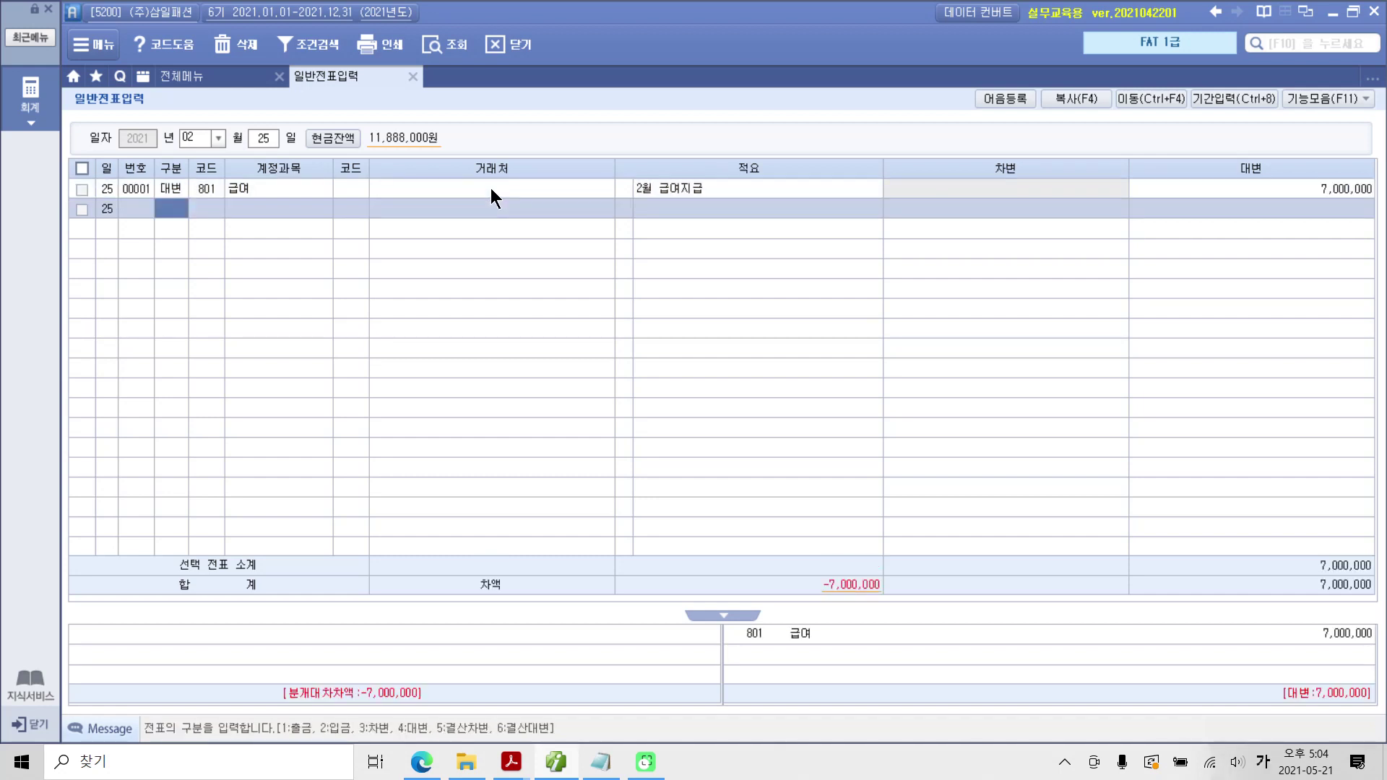
# Change the 구분 of the 급여 line to 차변
pyautogui.click(172, 188)
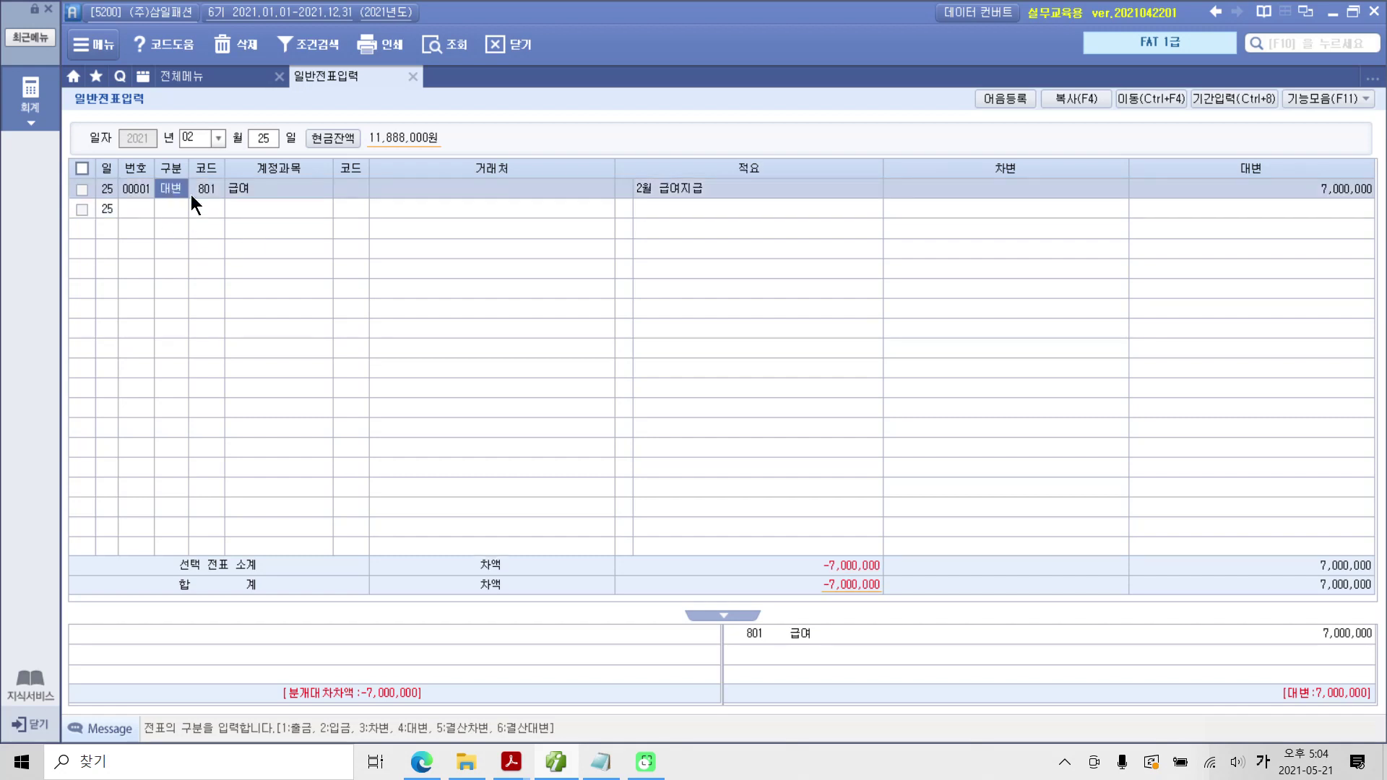
pyautogui.press('3')
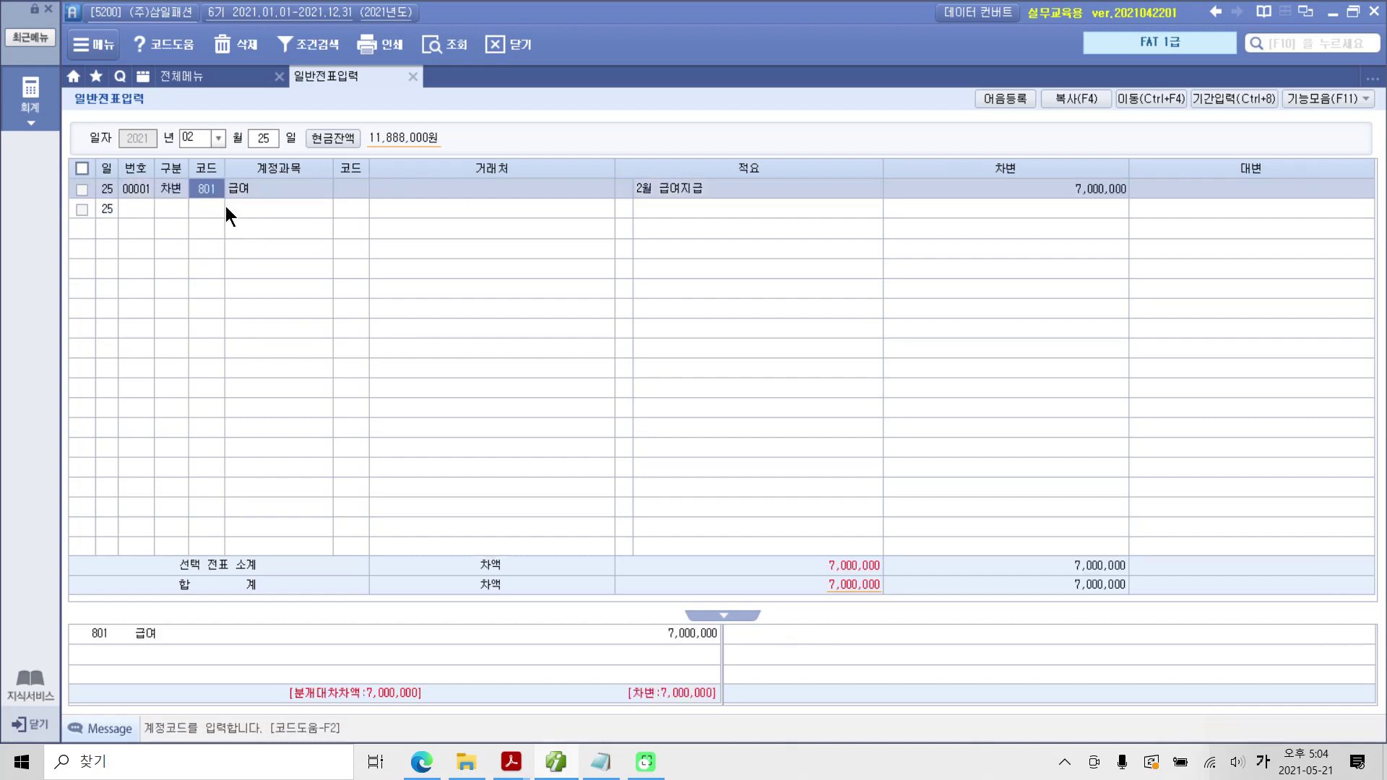
pyautogui.click(162, 190)
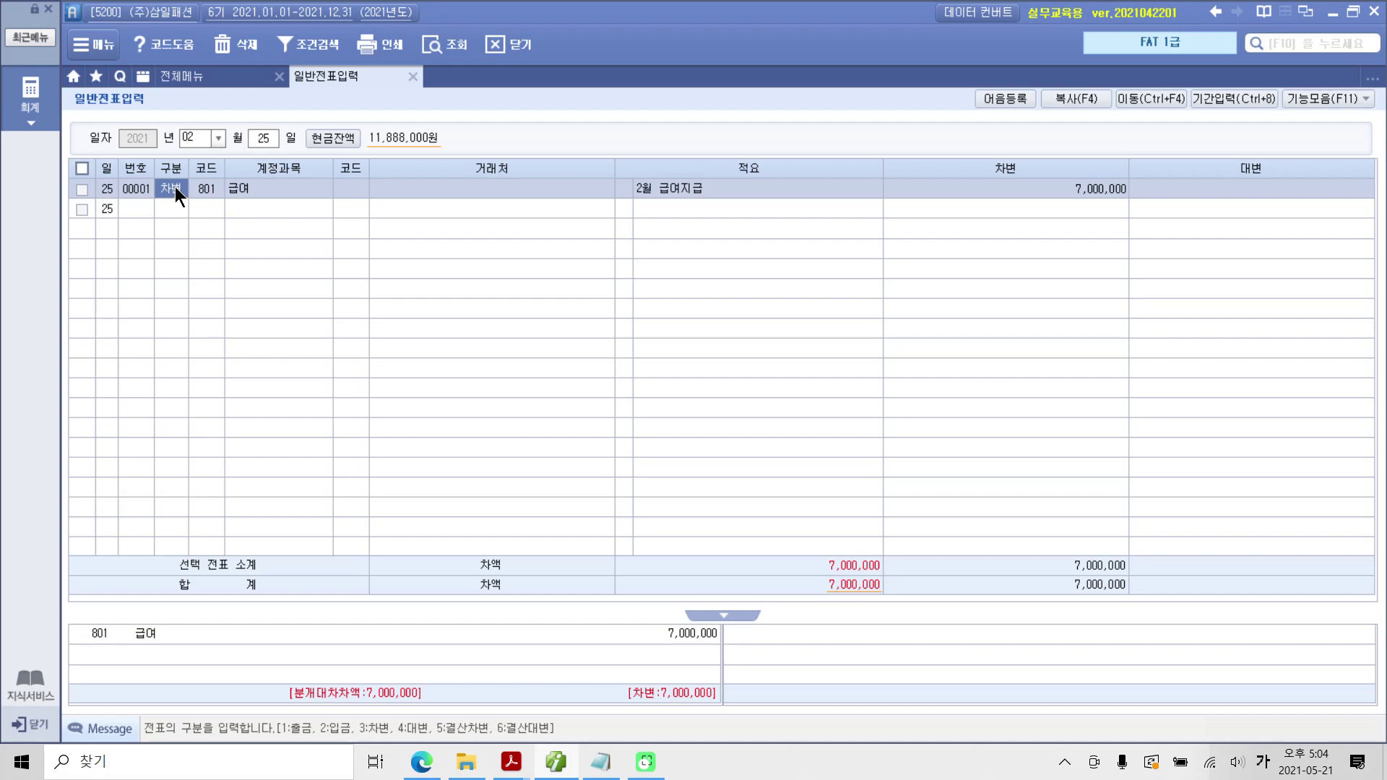
# Add a 대변 line for account 254 예수금 without a 거래처
pyautogui.click(170, 210)
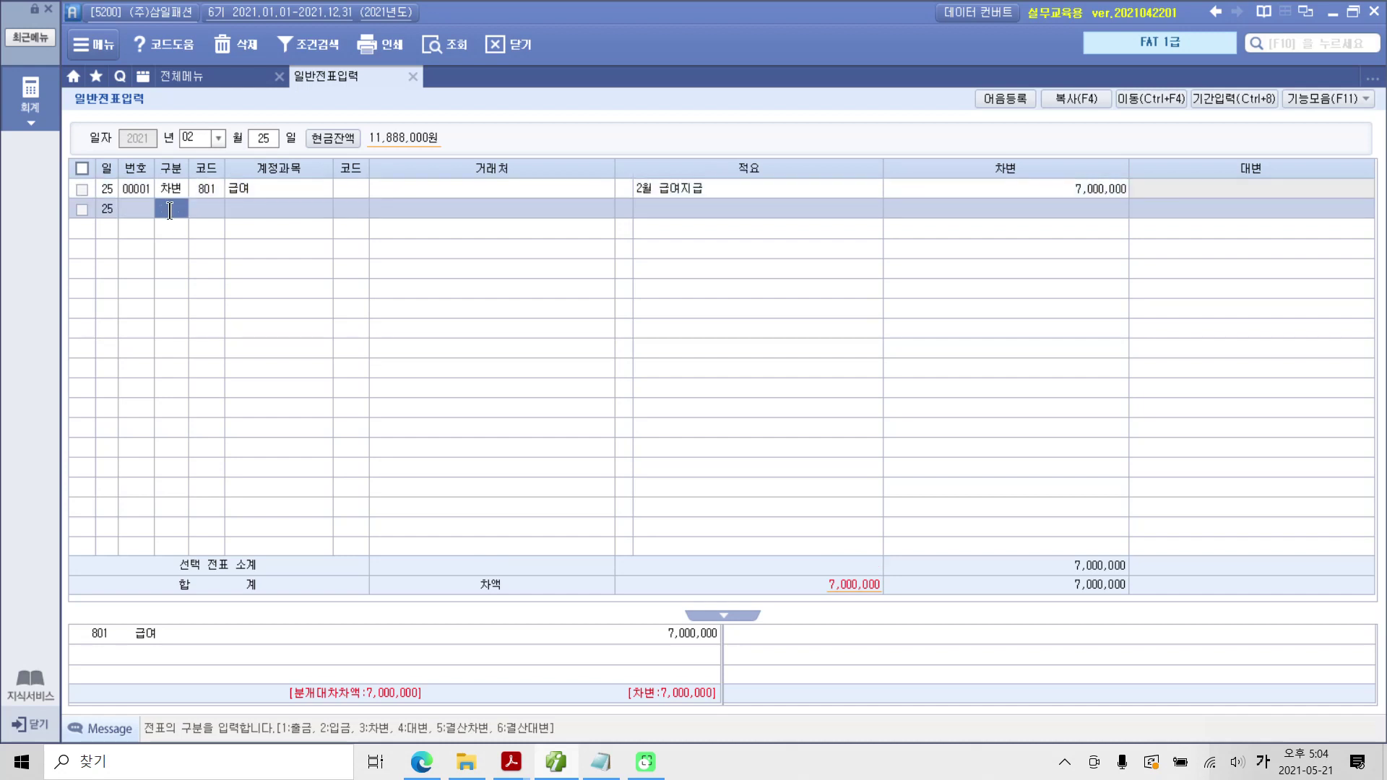
pyautogui.write('4예수')
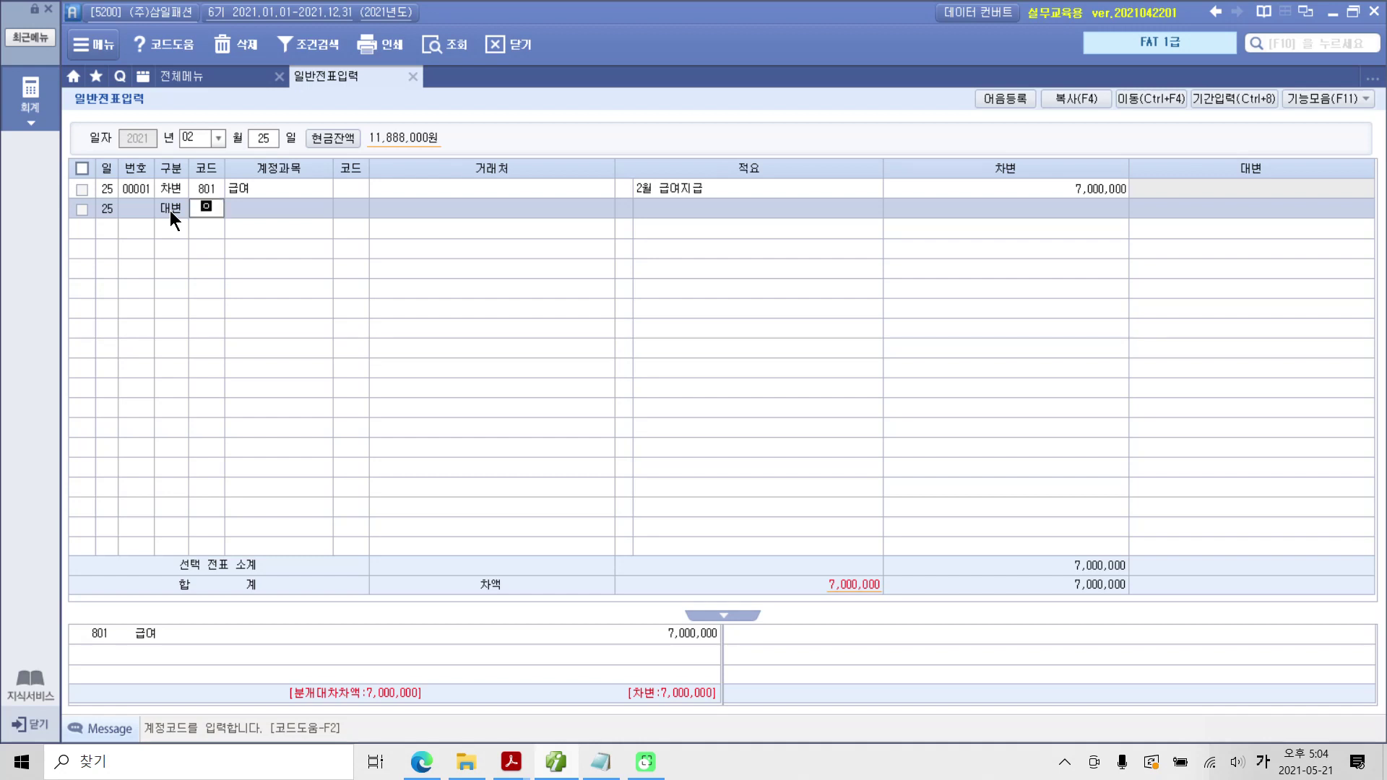
pyautogui.press('Return')
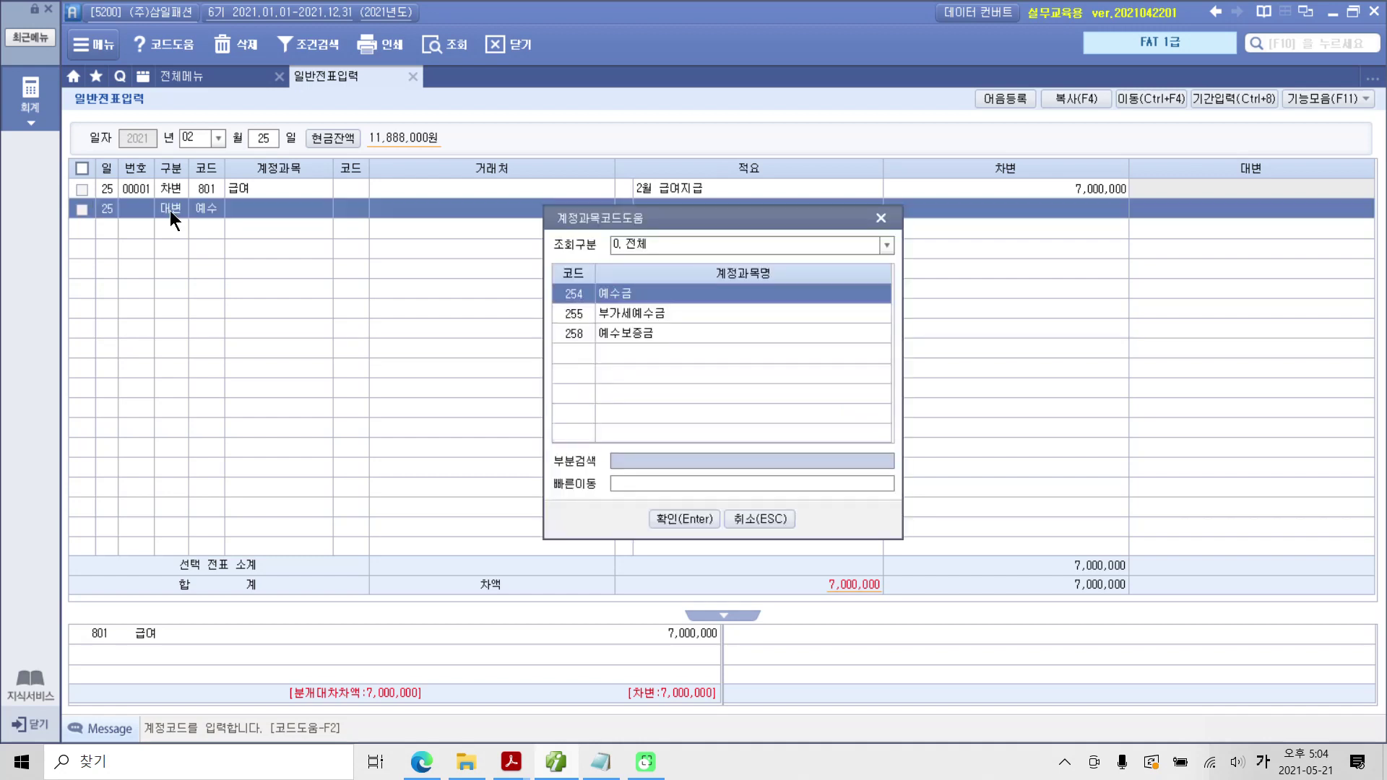
pyautogui.press('Return')
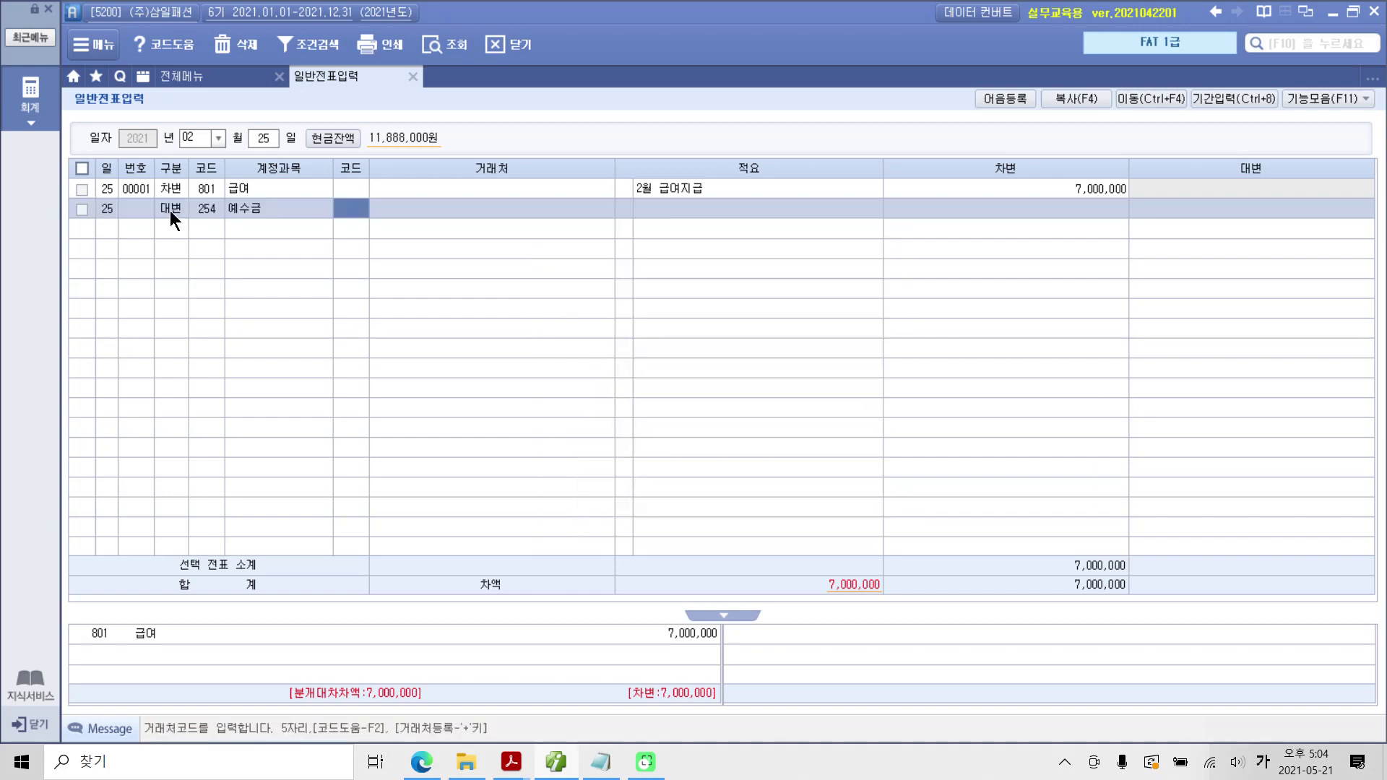
pyautogui.press('Return')
pyautogui.press('Return')
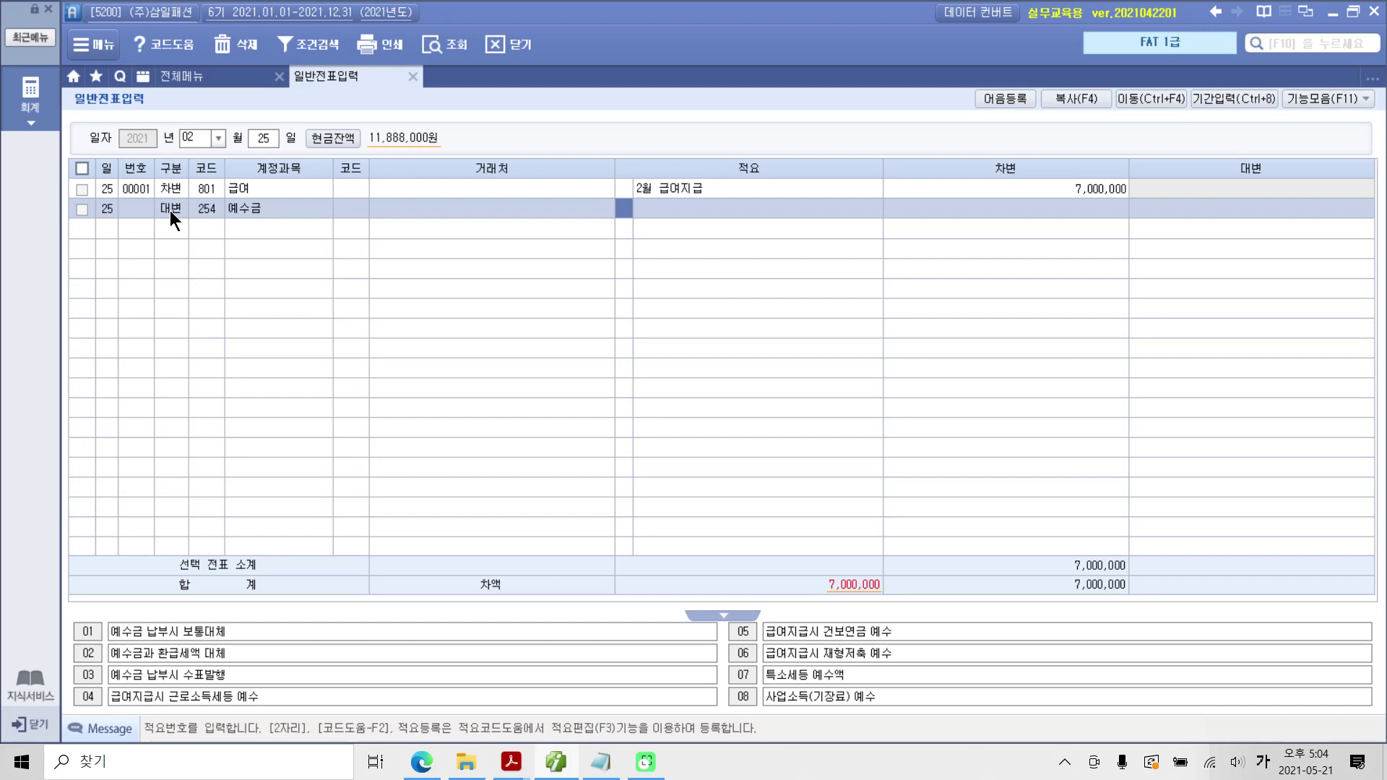
# Mark 적요 04 with a circle and a handwritten 4, and complete the 예수금 line with 적요 04 and 314,000
pyautogui.moveTo(75, 691)
pyautogui.mouseDown()
pyautogui.moveTo(109, 708)
pyautogui.moveTo(95, 691)
pyautogui.mouseUp()
pyautogui.moveTo(631, 195)
pyautogui.mouseDown()
pyautogui.moveTo(646, 227)
pyautogui.moveTo(622, 258)
pyautogui.mouseUp()
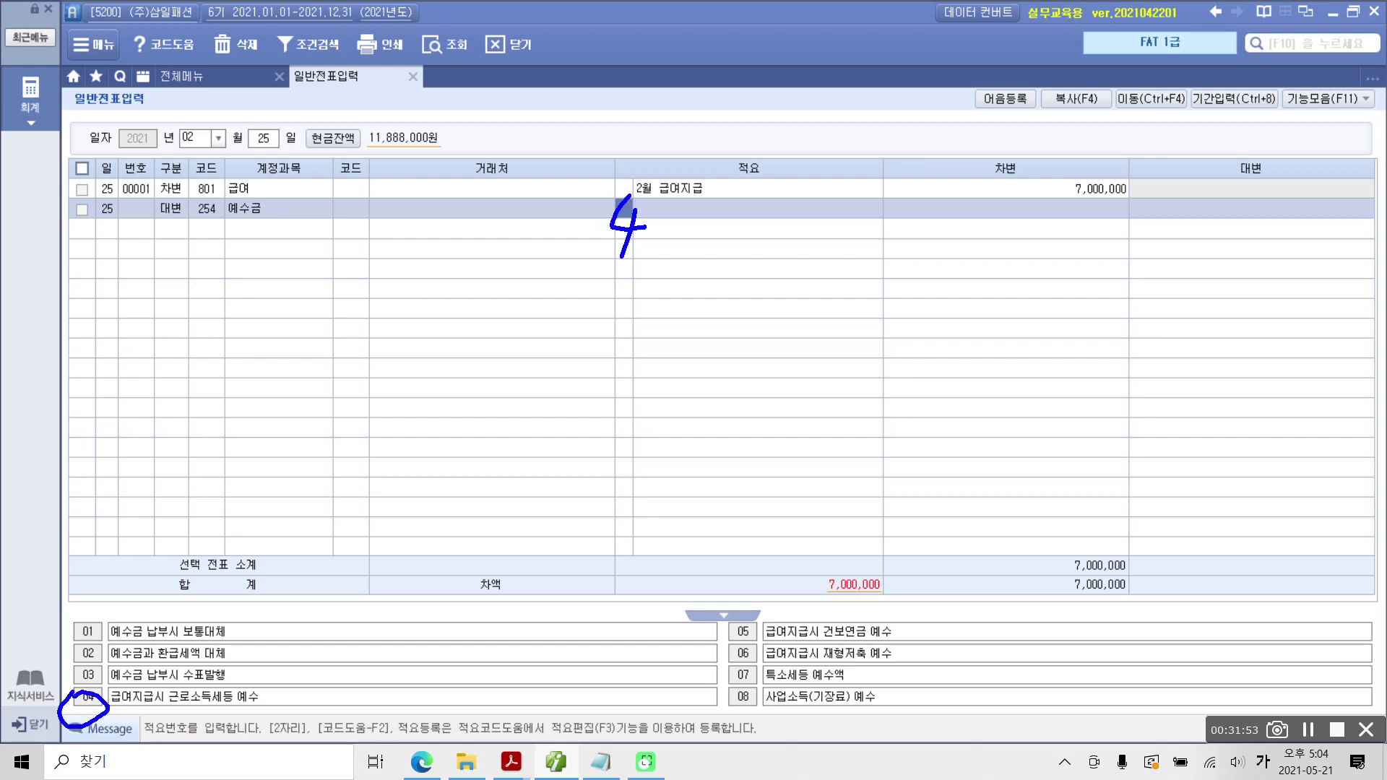
pyautogui.write('4')
pyautogui.press('Return')
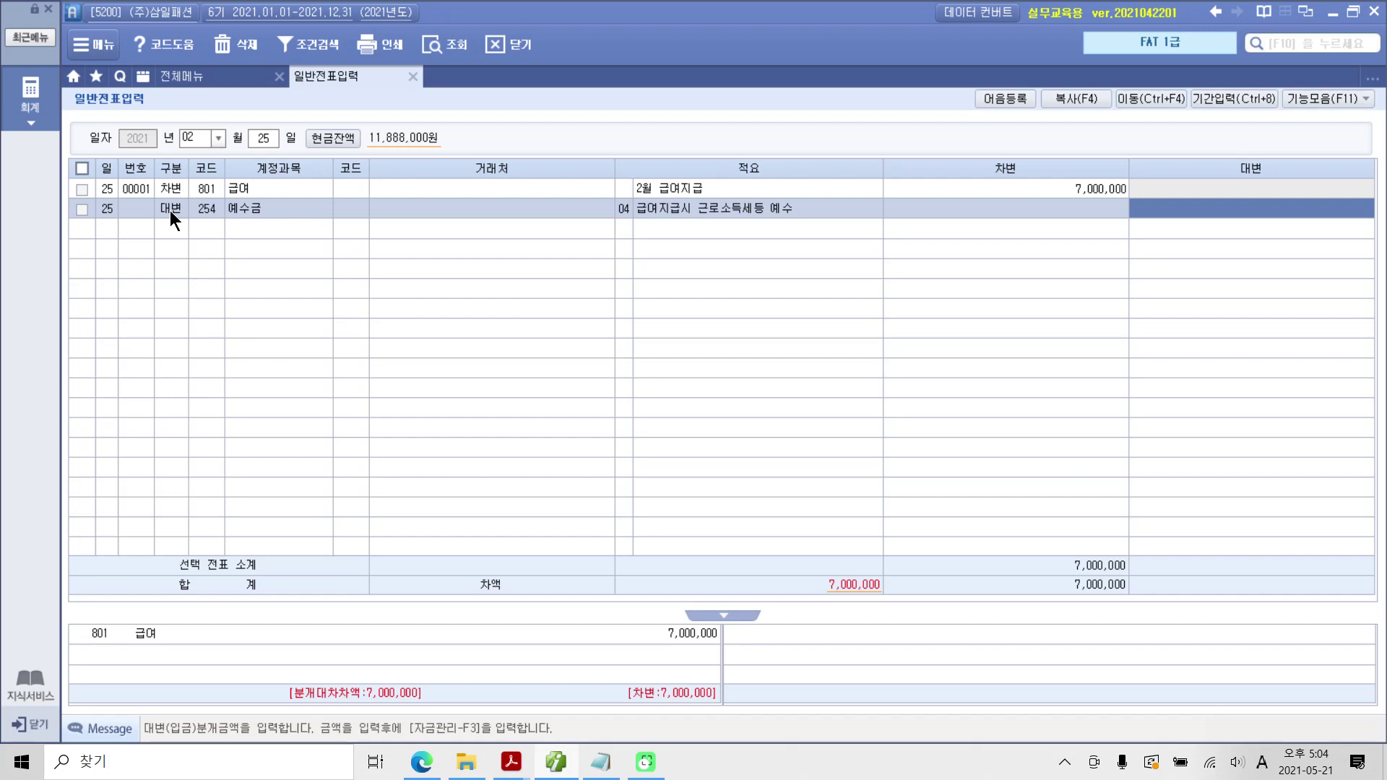
pyautogui.write('3140000')
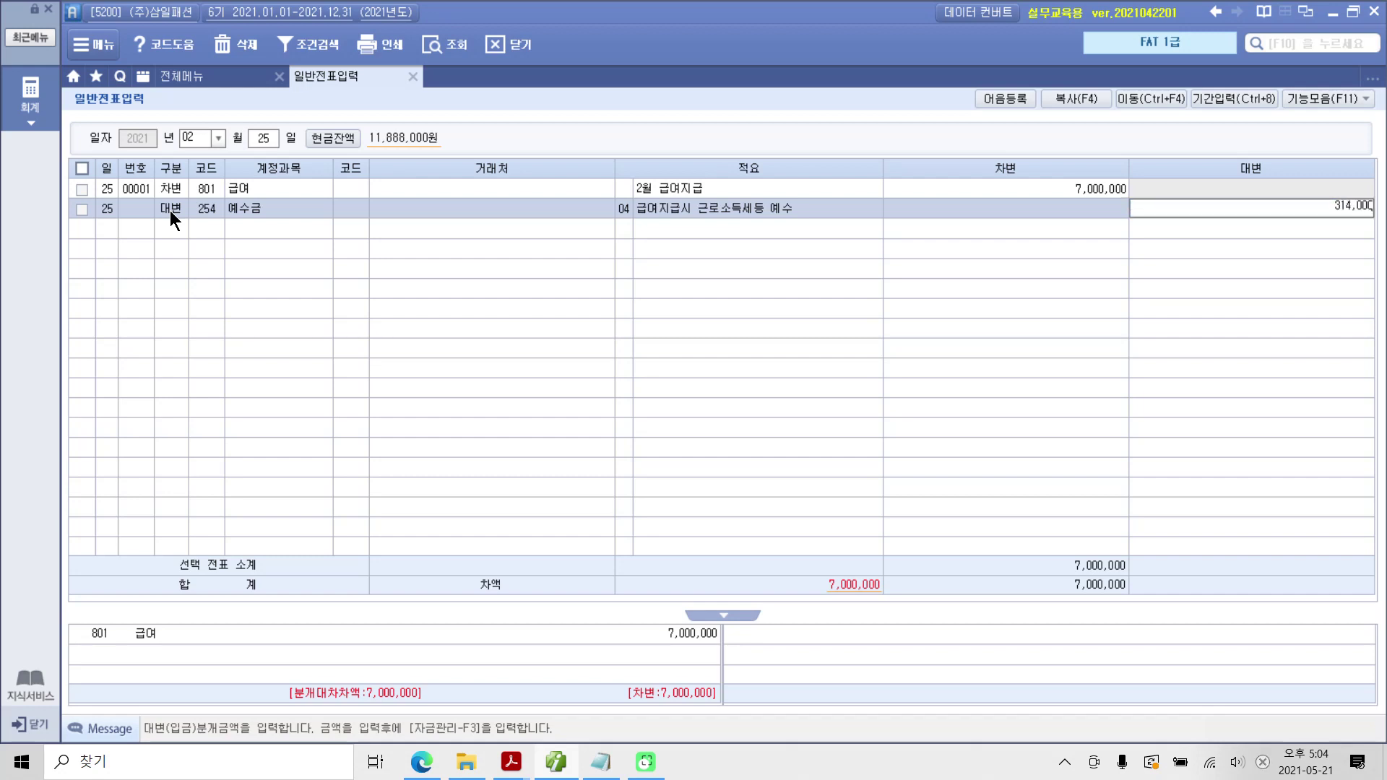
pyautogui.press('Return')
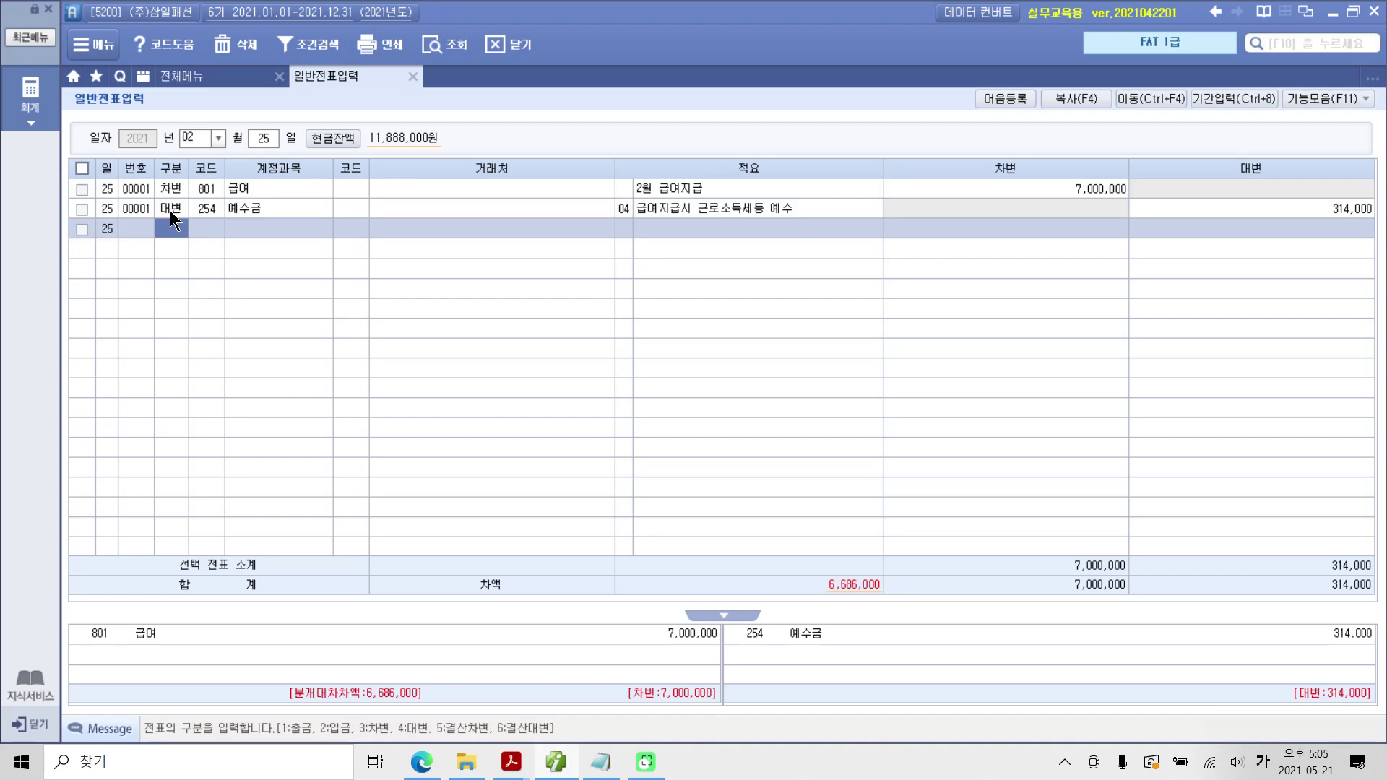
# Add a 대변 line for account 103 보통예금 with 거래처 98002 신한은행(보통)
pyautogui.write('4')
pyautogui.press('Return')
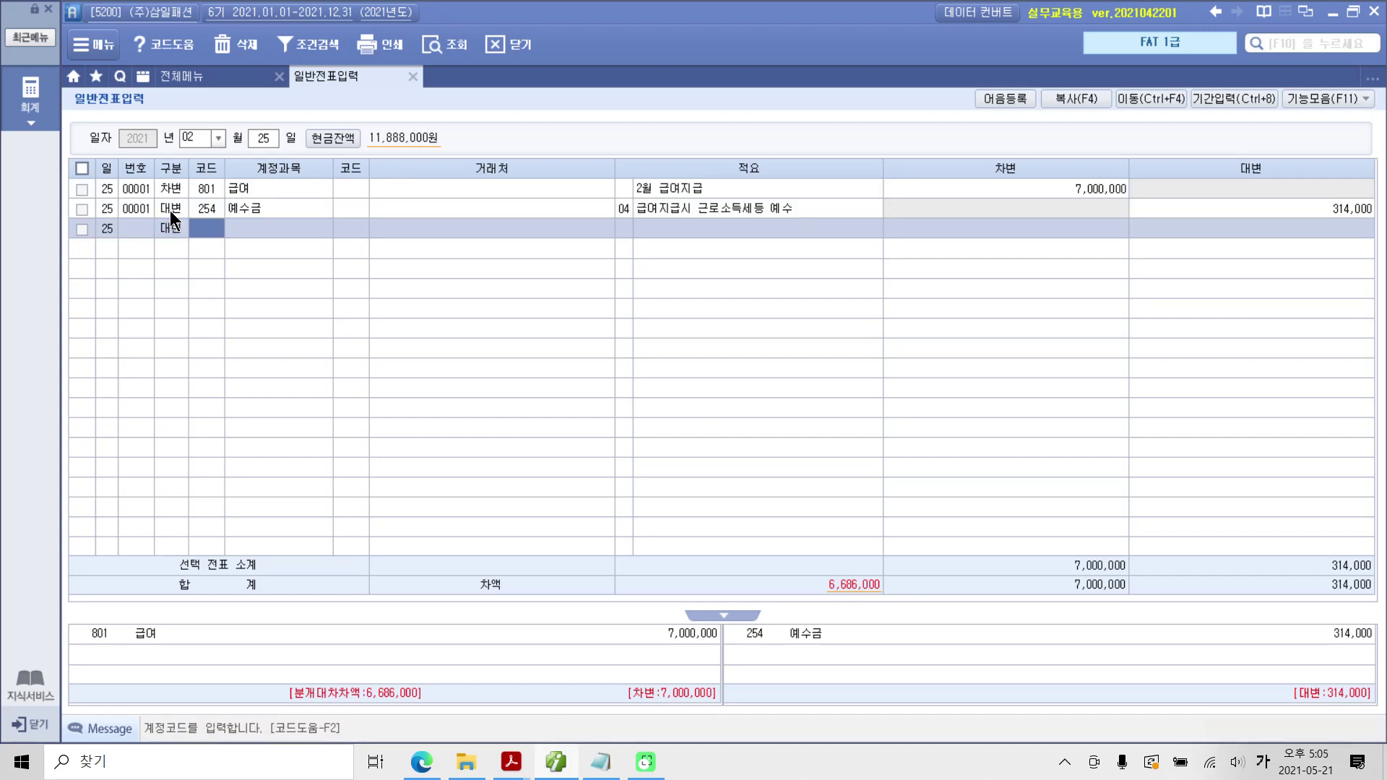
pyautogui.write('103')
pyautogui.press('Return')
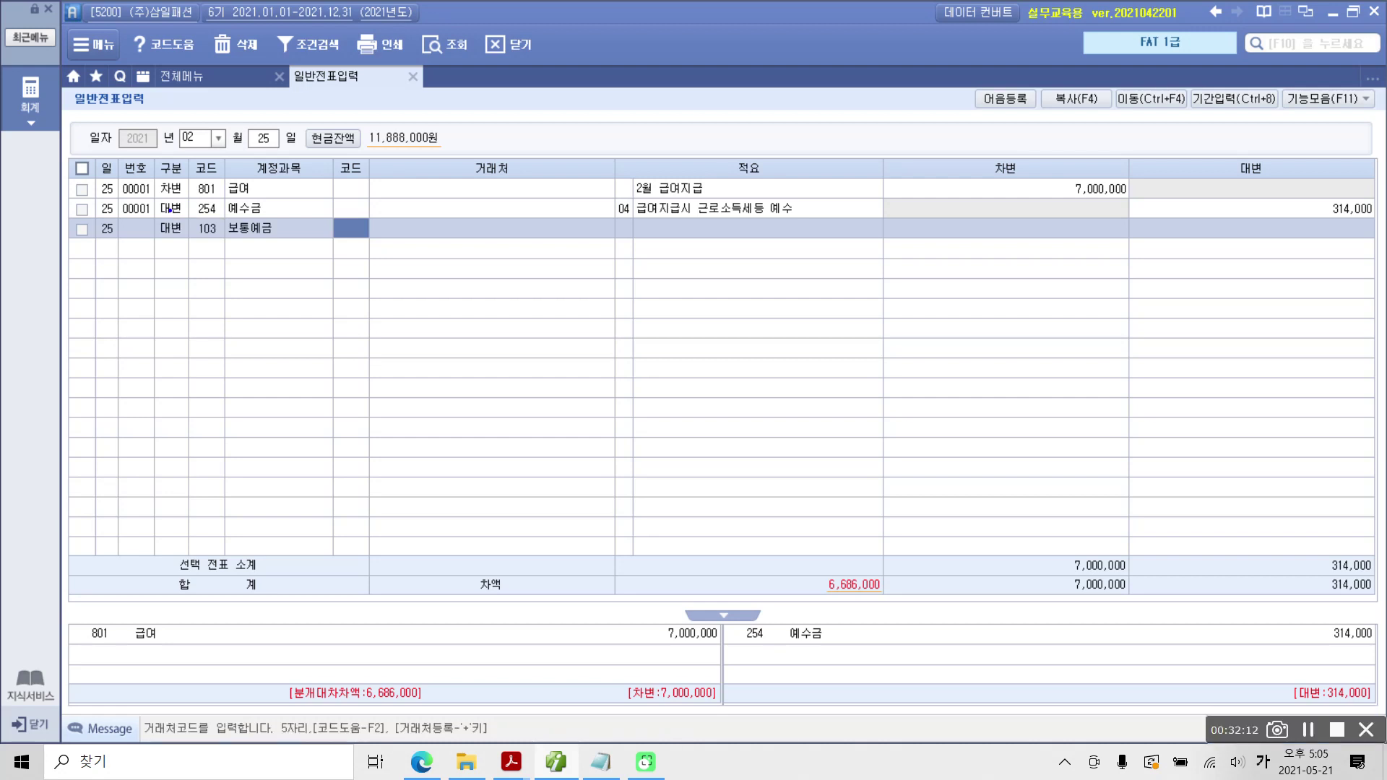
pyautogui.moveTo(318, 204)
pyautogui.mouseDown()
pyautogui.moveTo(315, 246)
pyautogui.moveTo(395, 249)
pyautogui.moveTo(401, 214)
pyautogui.moveTo(300, 214)
pyautogui.mouseUp()
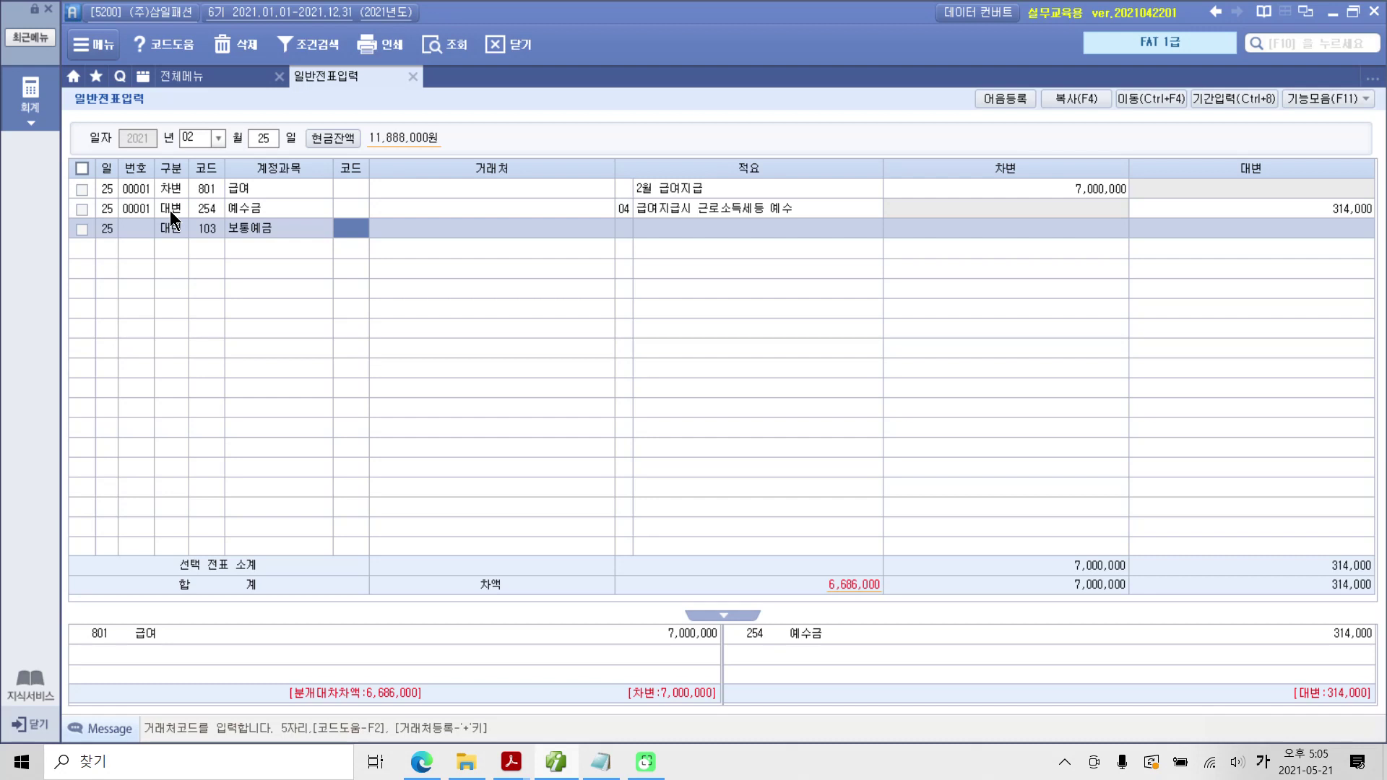
pyautogui.write('98002')
pyautogui.press('Return')
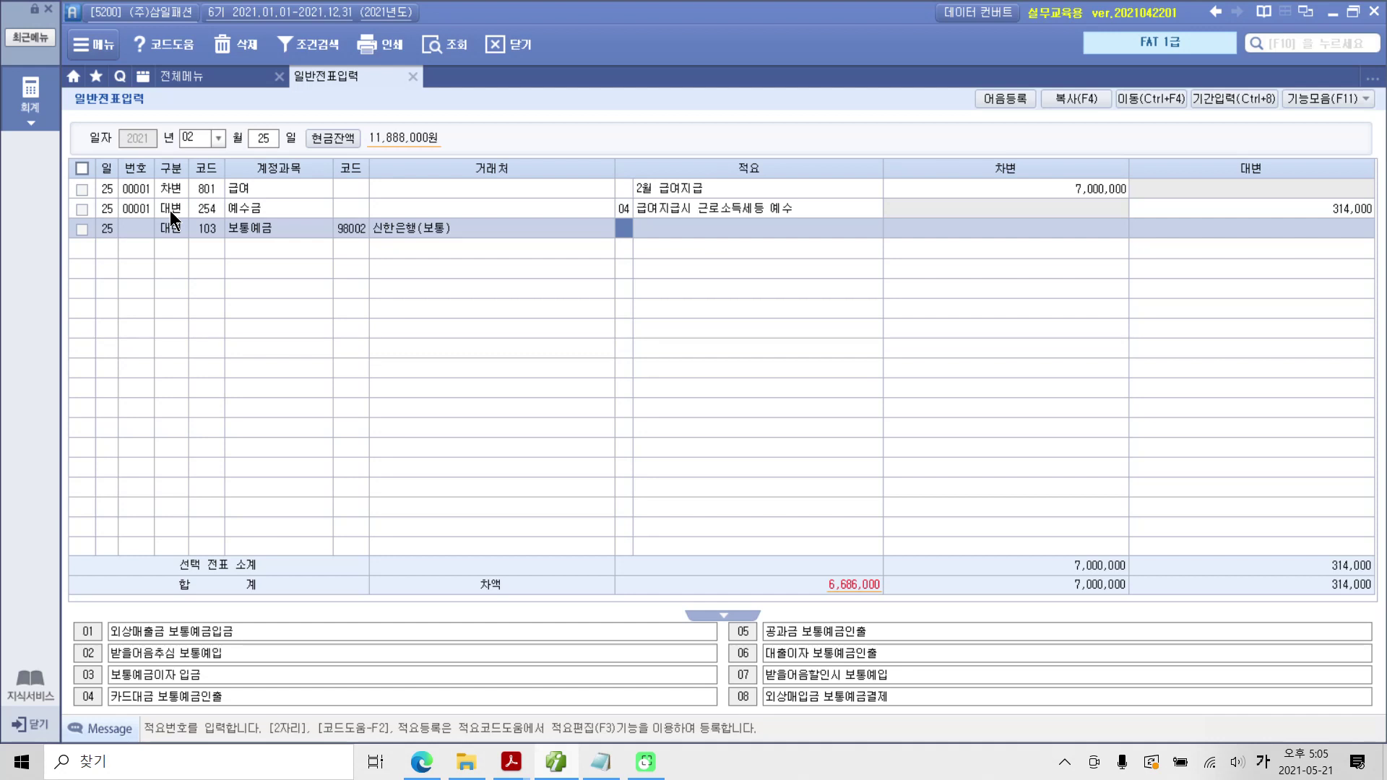
# Enter 2월 급여지급 as the 적요 and 6,686,000 as the amount of the 보통예금 line
pyautogui.press('Return')
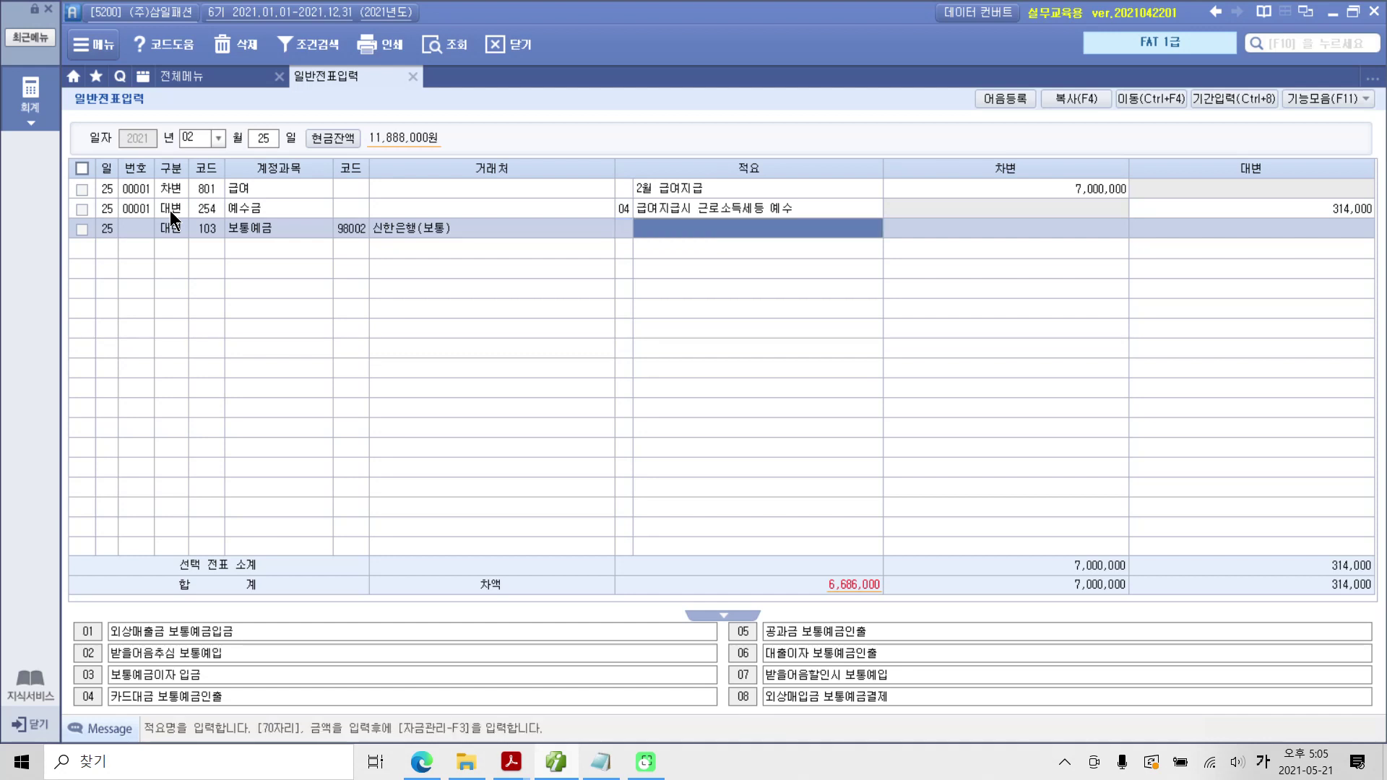
pyautogui.write('2월 ')
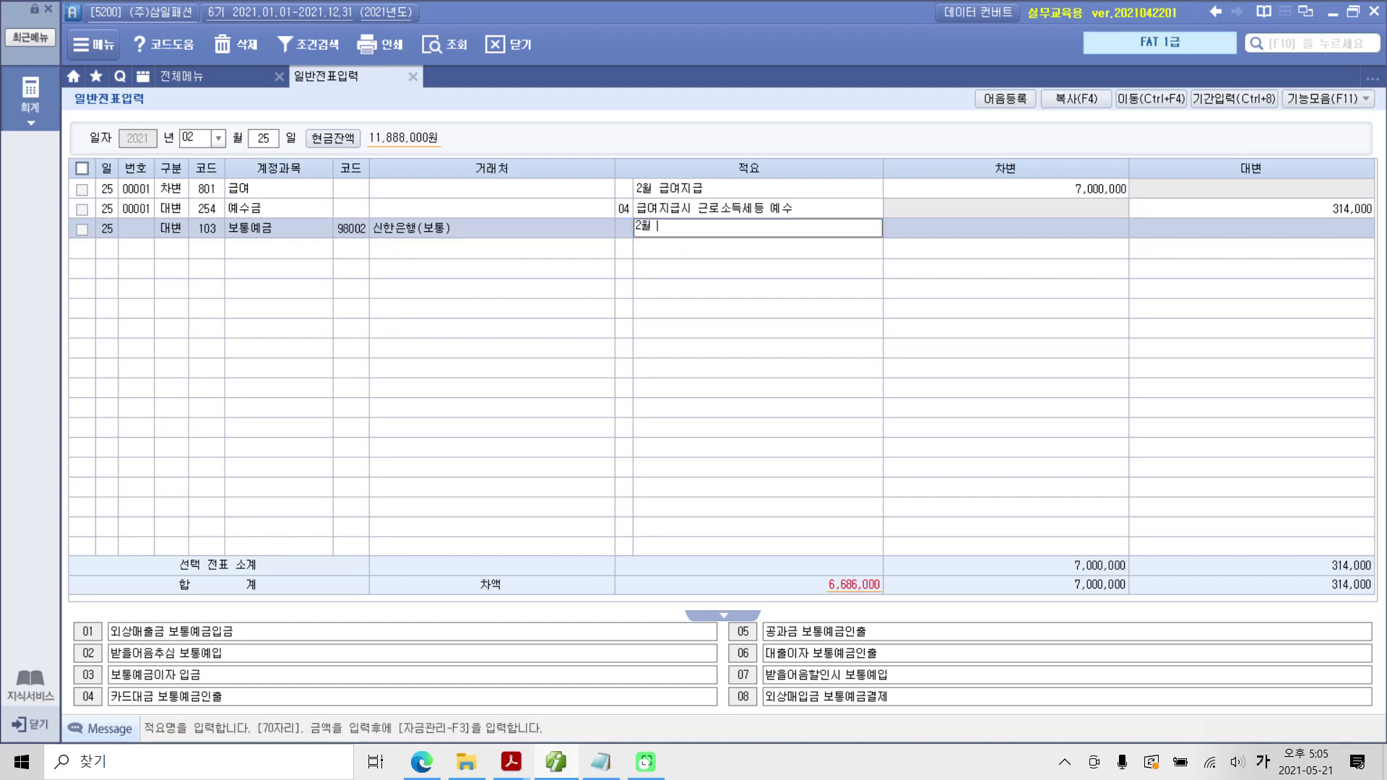
pyautogui.write('급여지급')
pyautogui.press('Return')
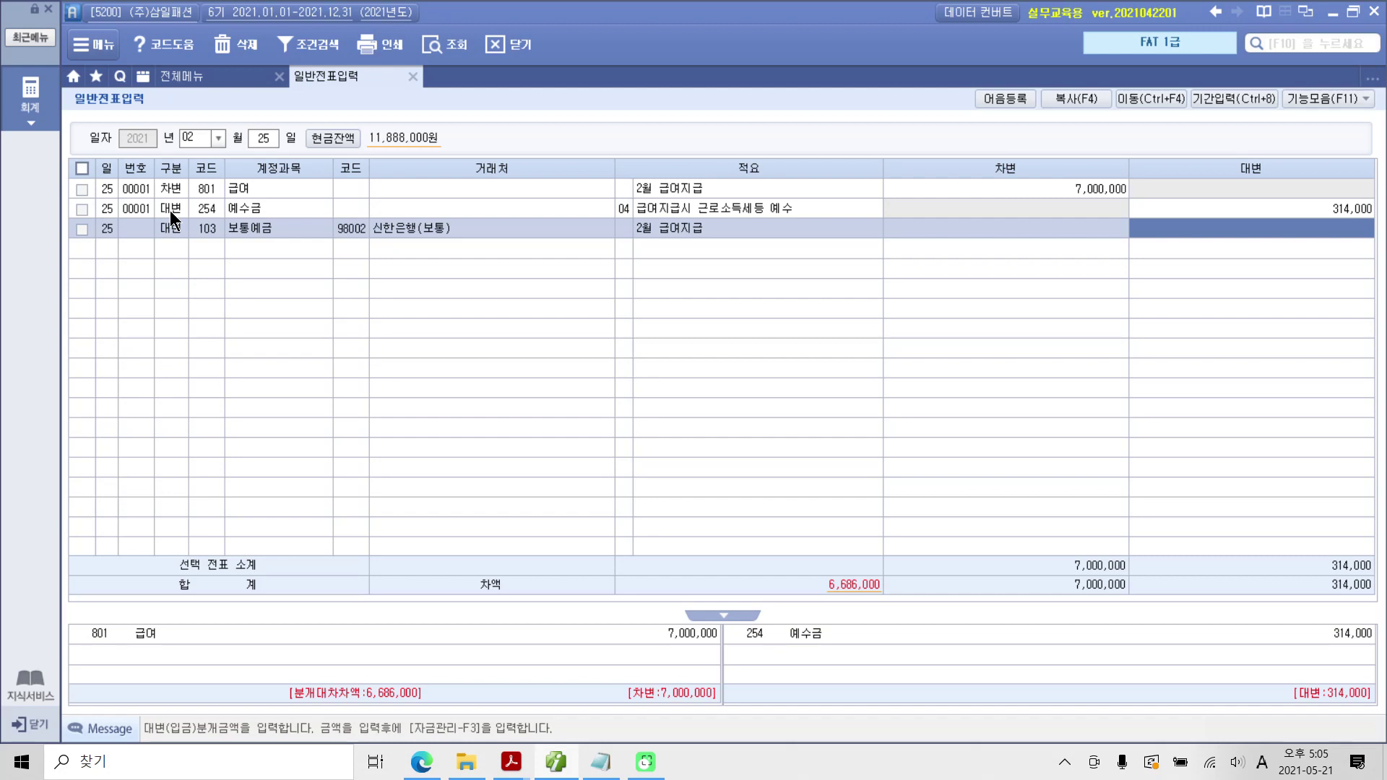
pyautogui.write('6686000')
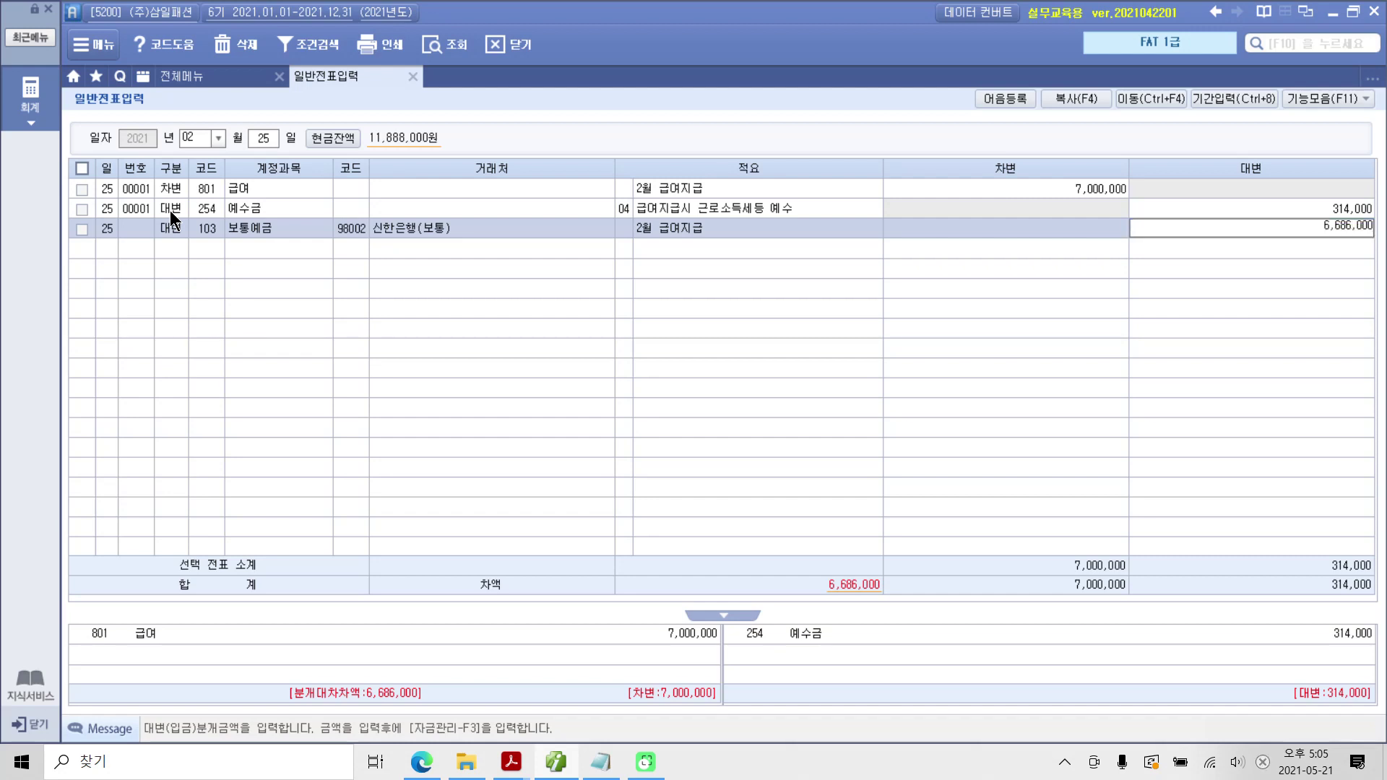
pyautogui.press('Return')
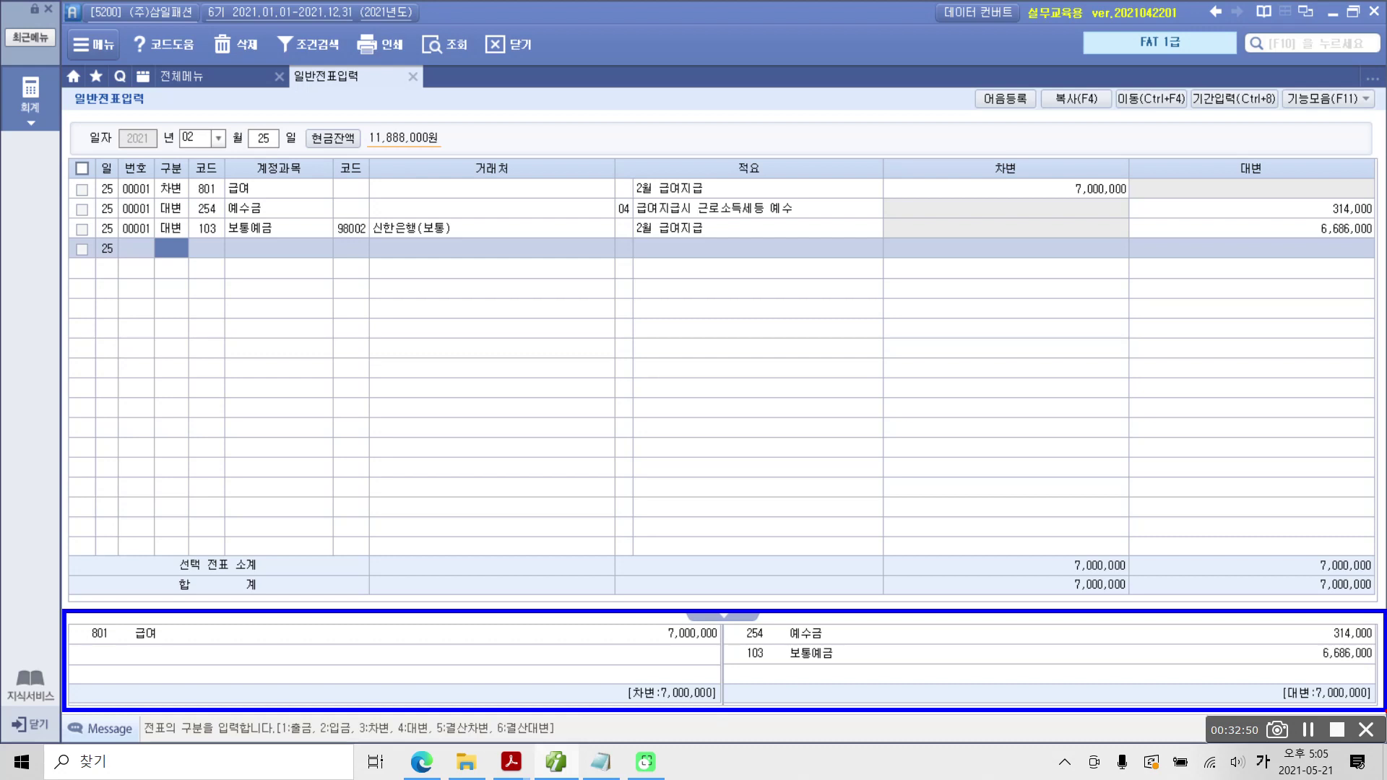
# Underline 급여 in the journal summary below the voucher grid and handwrite 비용발생 beneath it in red
pyautogui.moveTo(104, 651); pyautogui.dragTo(247, 649)
pyautogui.moveTo(136, 657)
pyautogui.mouseDown()
pyautogui.moveTo(135, 703)
pyautogui.moveTo(168, 695)
pyautogui.moveTo(179, 711)
pyautogui.mouseUp()
pyautogui.moveTo(204, 654); pyautogui.dragTo(234, 650)
pyautogui.moveTo(210, 661)
pyautogui.mouseDown()
pyautogui.moveTo(214, 690)
pyautogui.moveTo(243, 694)
pyautogui.mouseUp()
pyautogui.moveTo(228, 686)
pyautogui.mouseDown()
pyautogui.moveTo(217, 707)
pyautogui.moveTo(243, 720)
pyautogui.mouseUp()
pyautogui.moveTo(264, 657); pyautogui.dragTo(266, 695)
pyautogui.moveTo(279, 649); pyautogui.dragTo(296, 686)
pyautogui.moveTo(312, 634); pyautogui.dragTo(313, 700)
pyautogui.moveTo(315, 673)
pyautogui.mouseDown()
pyautogui.moveTo(341, 671)
pyautogui.moveTo(341, 724)
pyautogui.mouseUp()
pyautogui.moveTo(355, 654); pyautogui.dragTo(335, 693)
pyautogui.moveTo(346, 672); pyautogui.dragTo(359, 688)
pyautogui.moveTo(359, 680); pyautogui.dragTo(373, 677)
pyautogui.moveTo(396, 650)
pyautogui.mouseDown()
pyautogui.moveTo(399, 693)
pyautogui.moveTo(383, 701)
pyautogui.mouseUp()
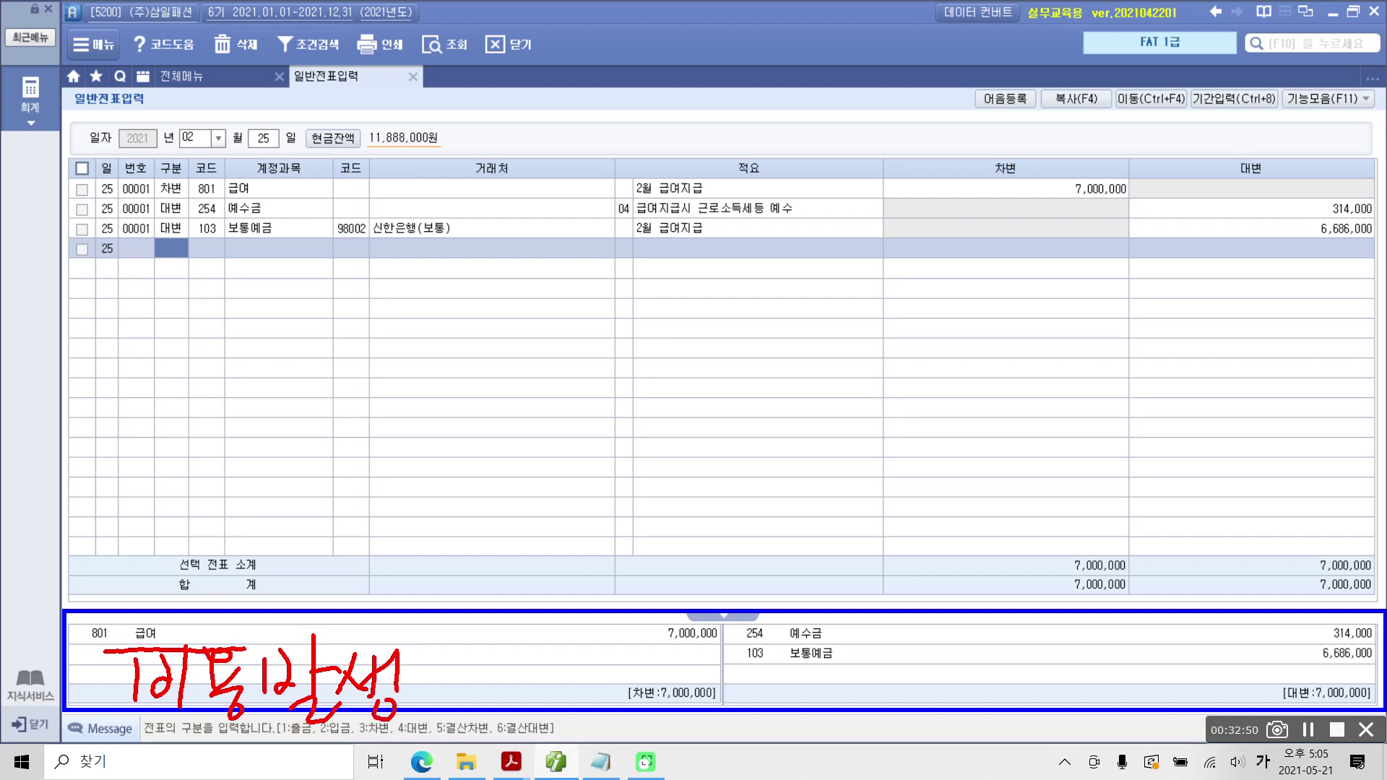
# Underline 예수금 in the journal summary and handwrite (부채증가) beside it in red
pyautogui.moveTo(783, 640); pyautogui.dragTo(888, 647)
pyautogui.moveTo(952, 593)
pyautogui.mouseDown()
pyautogui.moveTo(954, 643)
pyautogui.moveTo(973, 630)
pyautogui.mouseUp()
pyautogui.moveTo(993, 571); pyautogui.dragTo(991, 615)
pyautogui.moveTo(980, 601)
pyautogui.mouseDown()
pyautogui.moveTo(1001, 599)
pyautogui.moveTo(1012, 621)
pyautogui.mouseUp()
pyautogui.moveTo(995, 627); pyautogui.dragTo(995, 643)
pyautogui.moveTo(1018, 586); pyautogui.dragTo(1032, 614)
pyautogui.moveTo(1020, 619)
pyautogui.mouseDown()
pyautogui.moveTo(1010, 639)
pyautogui.moveTo(1041, 641)
pyautogui.mouseUp()
pyautogui.moveTo(1046, 587)
pyautogui.mouseDown()
pyautogui.moveTo(1047, 635)
pyautogui.moveTo(1066, 613)
pyautogui.mouseUp()
pyautogui.moveTo(1067, 588)
pyautogui.mouseDown()
pyautogui.moveTo(1067, 643)
pyautogui.moveTo(1113, 578)
pyautogui.mouseUp()
pyautogui.moveTo(1111, 580); pyautogui.dragTo(1140, 606)
pyautogui.moveTo(1127, 621)
pyautogui.mouseDown()
pyautogui.moveTo(1120, 638)
pyautogui.moveTo(1131, 623)
pyautogui.mouseUp()
pyautogui.moveTo(1149, 598)
pyautogui.mouseDown()
pyautogui.moveTo(1170, 594)
pyautogui.moveTo(1160, 641)
pyautogui.mouseUp()
pyautogui.moveTo(1184, 588)
pyautogui.mouseDown()
pyautogui.moveTo(1185, 639)
pyautogui.moveTo(1206, 611)
pyautogui.mouseUp()
pyautogui.moveTo(1205, 576); pyautogui.dragTo(1217, 628)
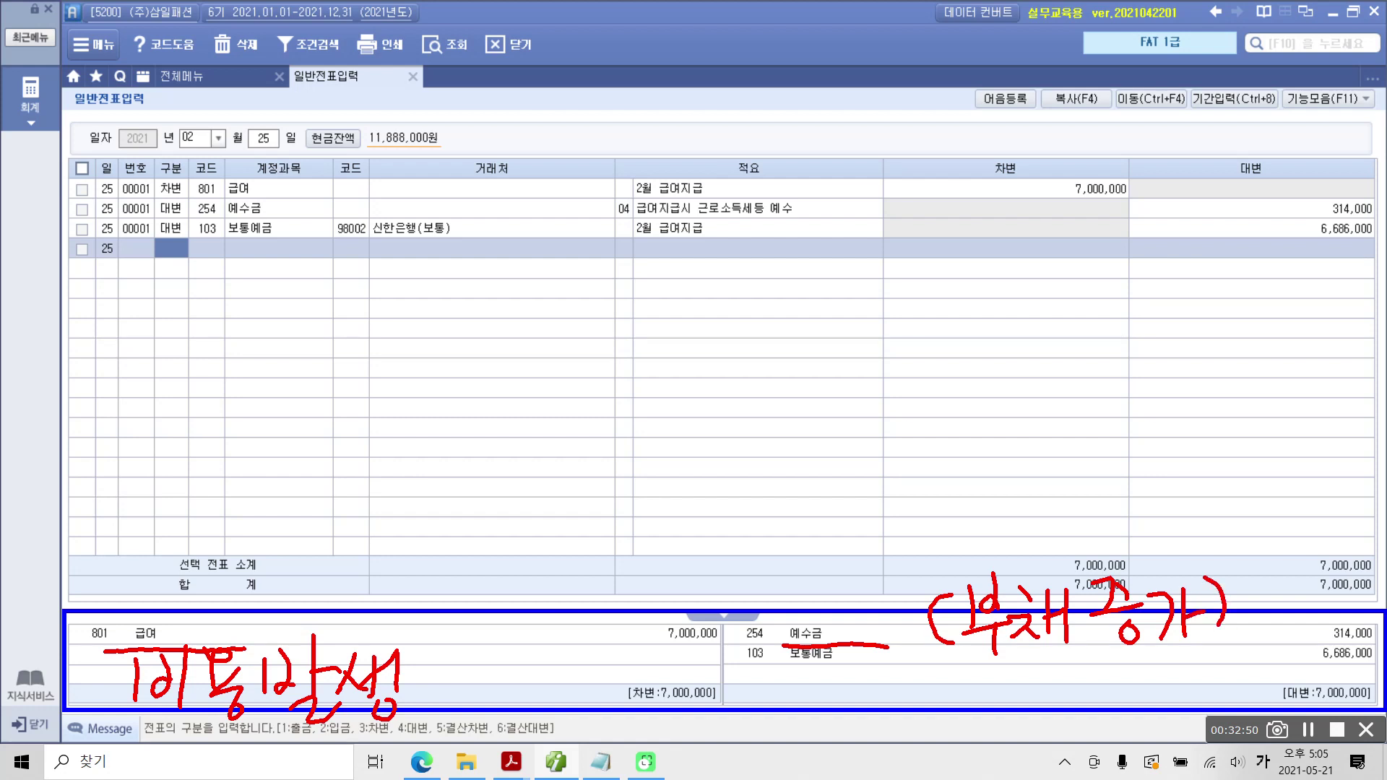
# Underline 보통예금 in the journal summary, handwrite a classification note beside it, and clear the markings
pyautogui.moveTo(783, 668); pyautogui.dragTo(842, 666)
pyautogui.moveTo(939, 657)
pyautogui.mouseDown()
pyautogui.moveTo(923, 699)
pyautogui.moveTo(965, 657)
pyautogui.mouseUp()
pyautogui.moveTo(965, 658)
pyautogui.mouseDown()
pyautogui.moveTo(951, 692)
pyautogui.moveTo(973, 692)
pyautogui.mouseUp()
pyautogui.moveTo(978, 653); pyautogui.dragTo(980, 712)
pyautogui.moveTo(979, 683); pyautogui.dragTo(995, 683)
pyautogui.moveTo(1004, 672); pyautogui.dragTo(1025, 691)
pyautogui.moveTo(1033, 647)
pyautogui.mouseDown()
pyautogui.moveTo(1034, 694)
pyautogui.moveTo(1057, 670)
pyautogui.mouseUp()
pyautogui.moveTo(1019, 695); pyautogui.dragTo(1045, 719)
pyautogui.moveTo(1070, 659)
pyautogui.mouseDown()
pyautogui.moveTo(1088, 690)
pyautogui.moveTo(1116, 695)
pyautogui.mouseUp()
pyautogui.moveTo(1117, 665); pyautogui.dragTo(1145, 658)
pyautogui.moveTo(1097, 690)
pyautogui.mouseDown()
pyautogui.moveTo(1106, 719)
pyautogui.moveTo(1135, 719)
pyautogui.mouseUp()
pyautogui.moveTo(1160, 652); pyautogui.dragTo(1150, 688)
pyautogui.moveTo(1159, 671)
pyautogui.mouseDown()
pyautogui.moveTo(1176, 683)
pyautogui.moveTo(1157, 708)
pyautogui.mouseUp()
pyautogui.moveTo(1154, 709)
pyautogui.mouseDown()
pyautogui.moveTo(1192, 702)
pyautogui.moveTo(1201, 719)
pyautogui.mouseUp()
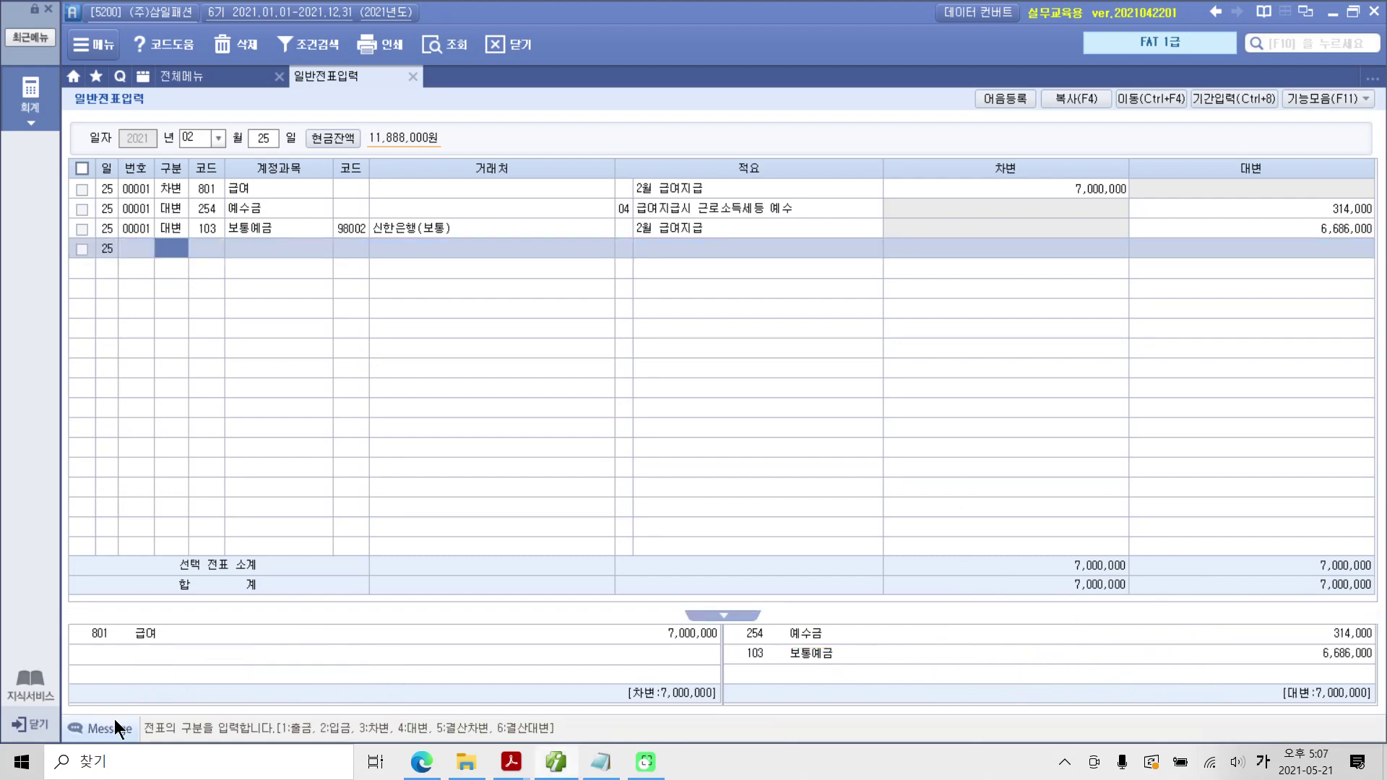
# Switch to the 03 3부2장 PDF in Acrobat Reader and bring up exercise 6, 출장여비 정산서(가지급금 정산)
pyautogui.moveTo(517, 762)
pyautogui.click(679, 716)
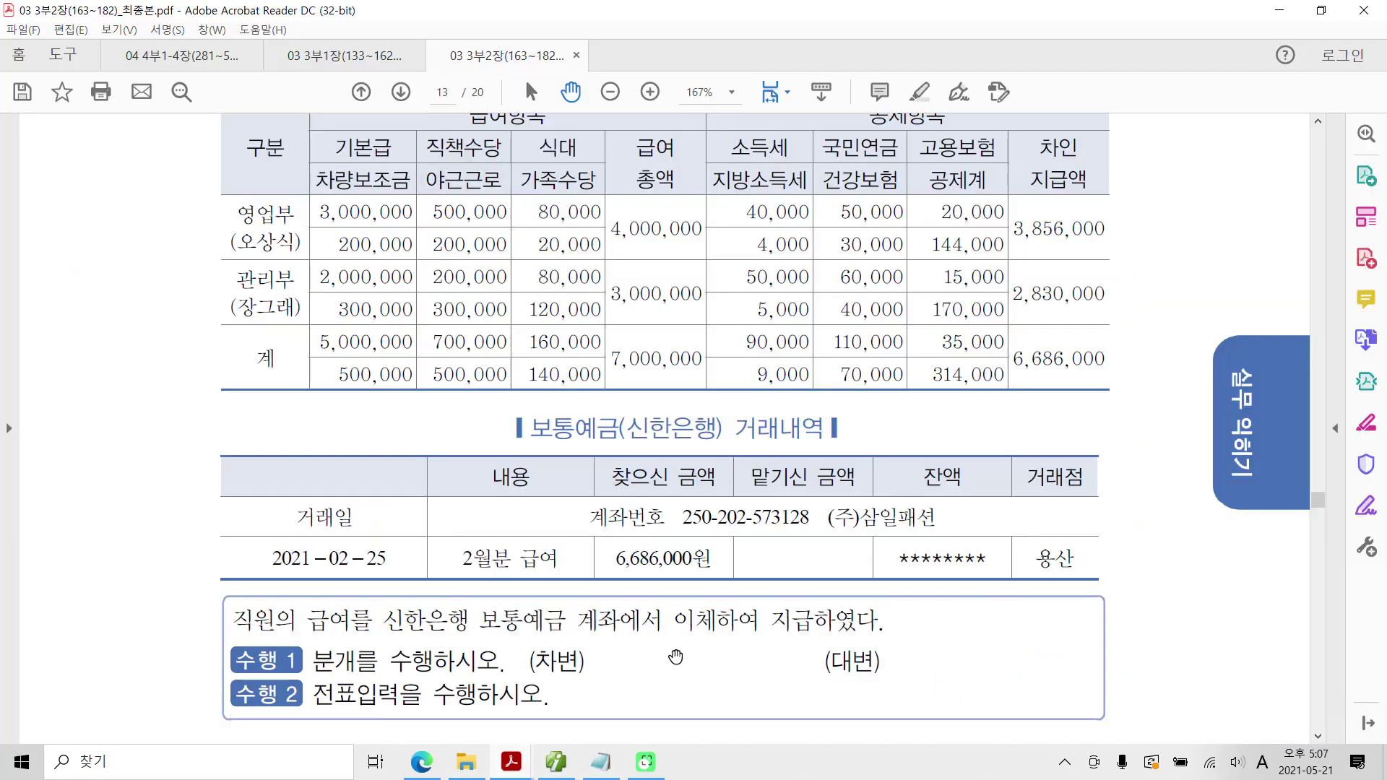
pyautogui.scroll(-3, 675, 701)
pyautogui.scroll(-3, 679, 652)
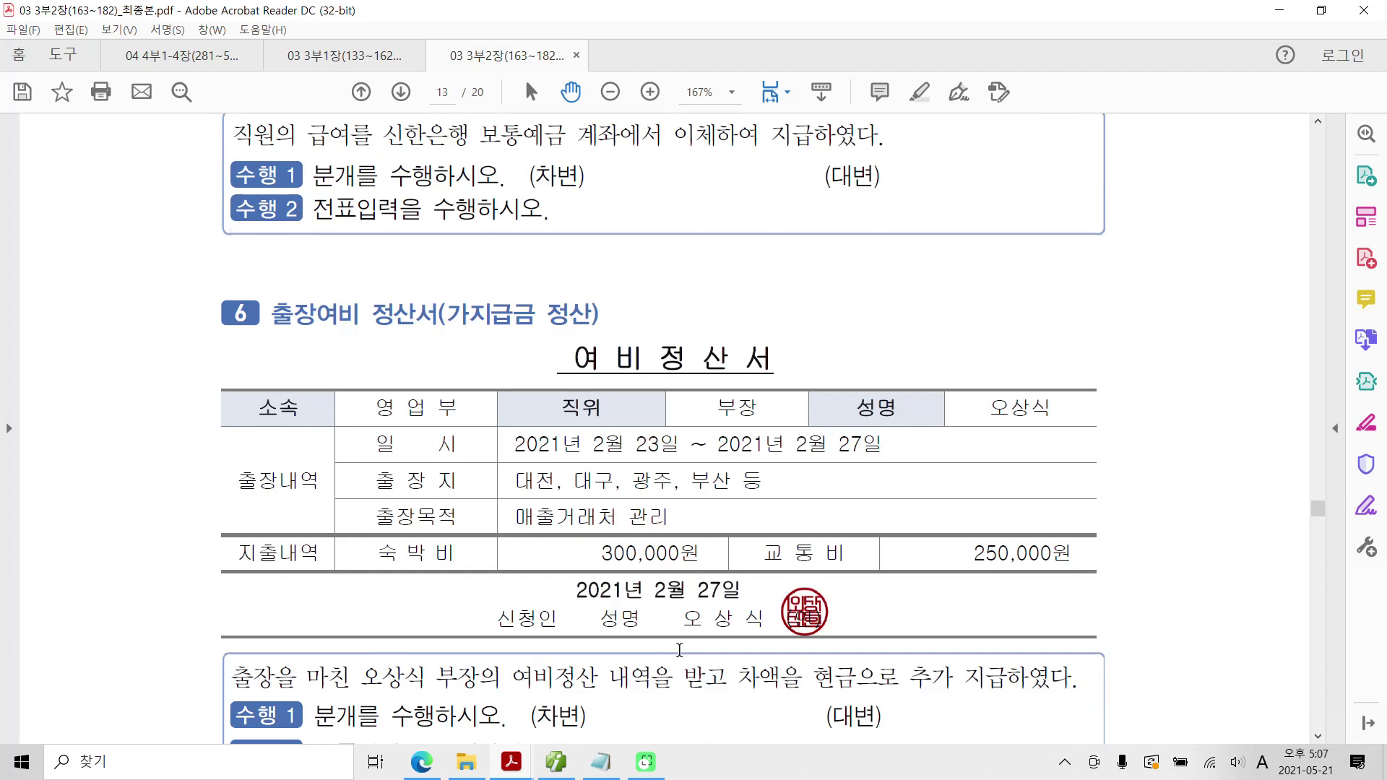
pyautogui.scroll(-1, 679, 650)
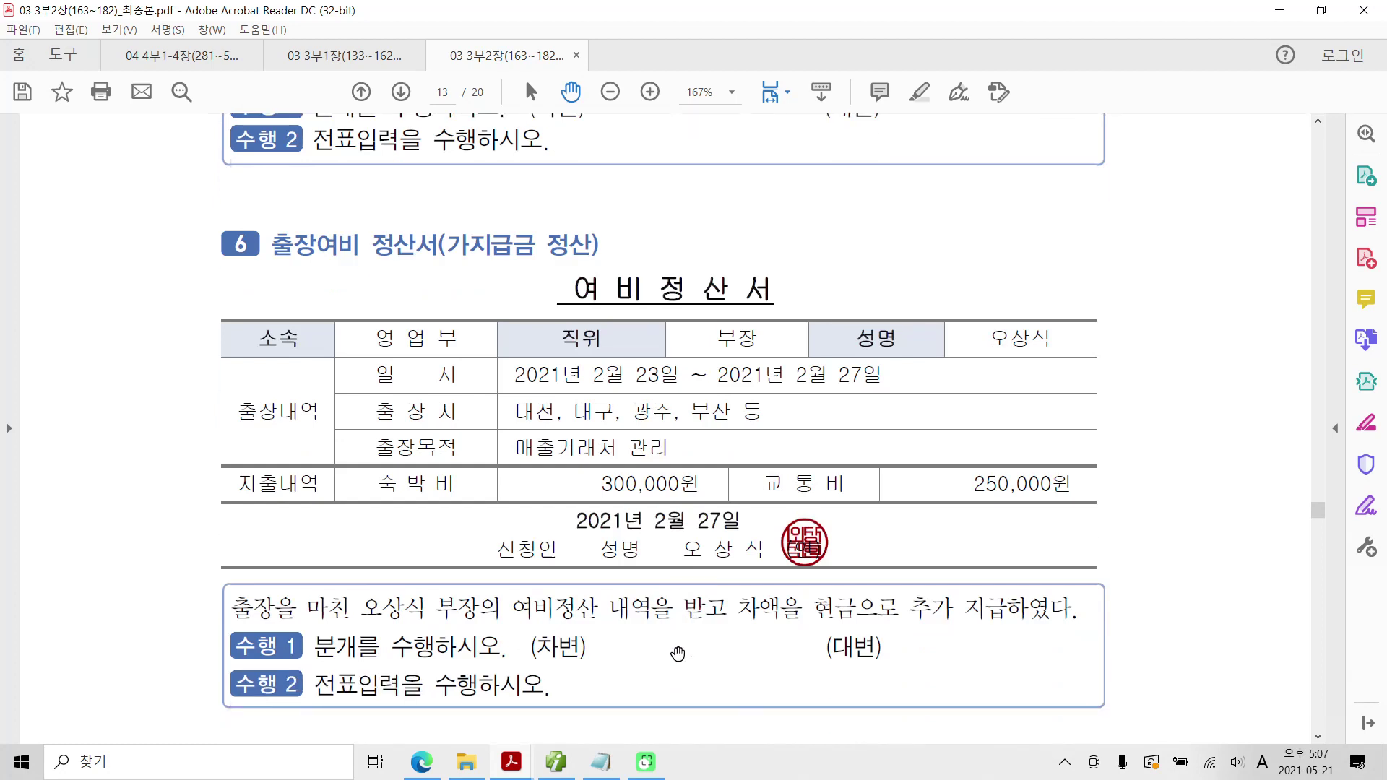
# Box the heading 출장여비 정산서 and the form title 여비정산서 in red, and underline the traveller's name in the 성명 field
pyautogui.scroll(-1, 679, 651)
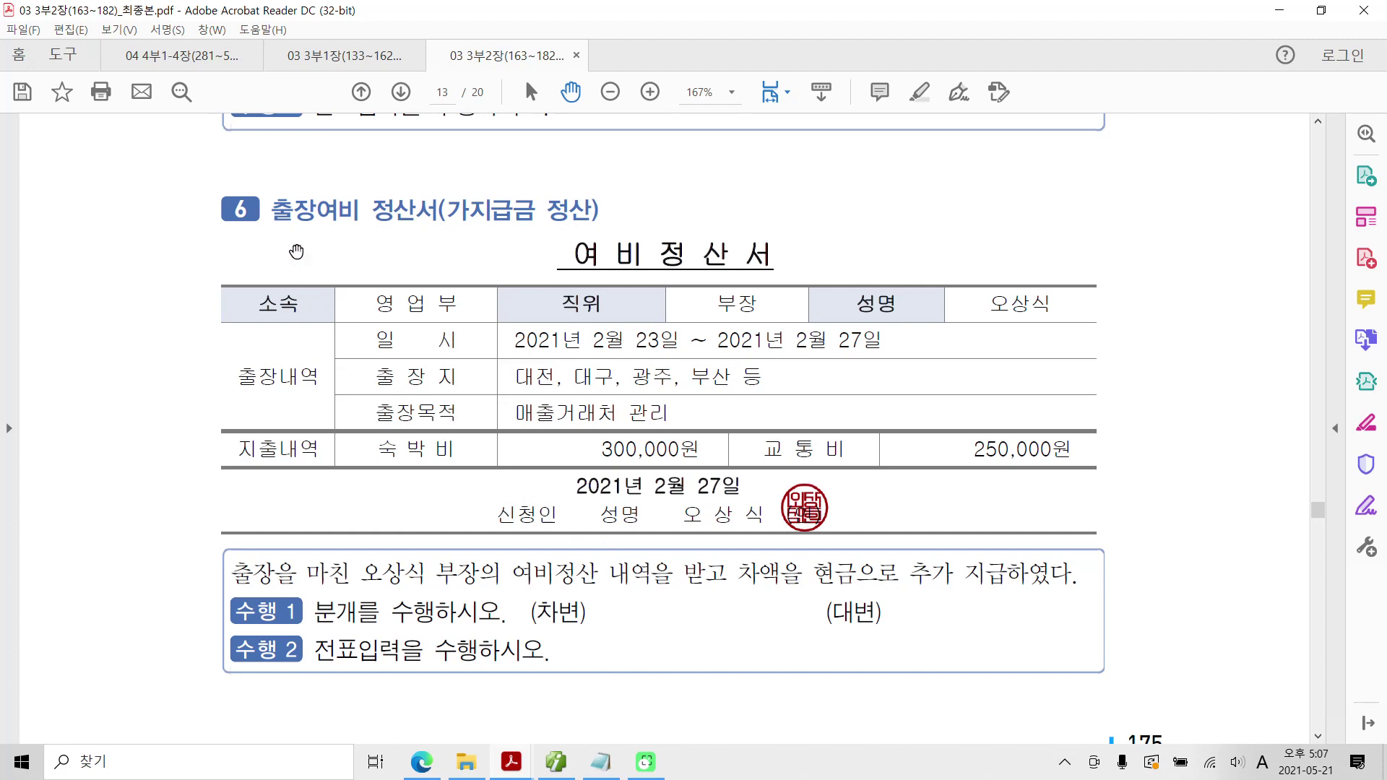
pyautogui.moveTo(262, 178)
pyautogui.mouseDown()
pyautogui.moveTo(272, 205)
pyautogui.moveTo(440, 231)
pyautogui.mouseUp()
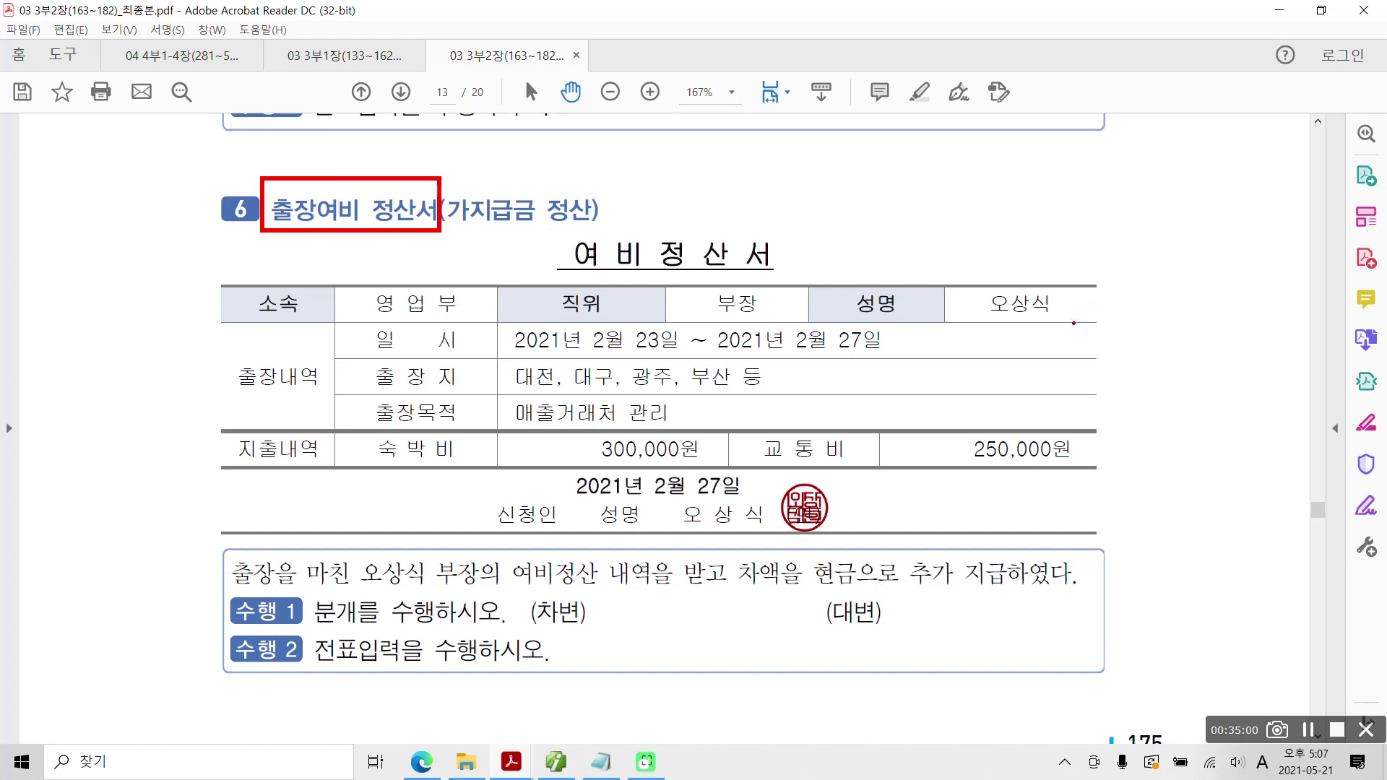
pyautogui.moveTo(965, 321); pyautogui.dragTo(1060, 319)
pyautogui.moveTo(556, 223); pyautogui.dragTo(777, 270)
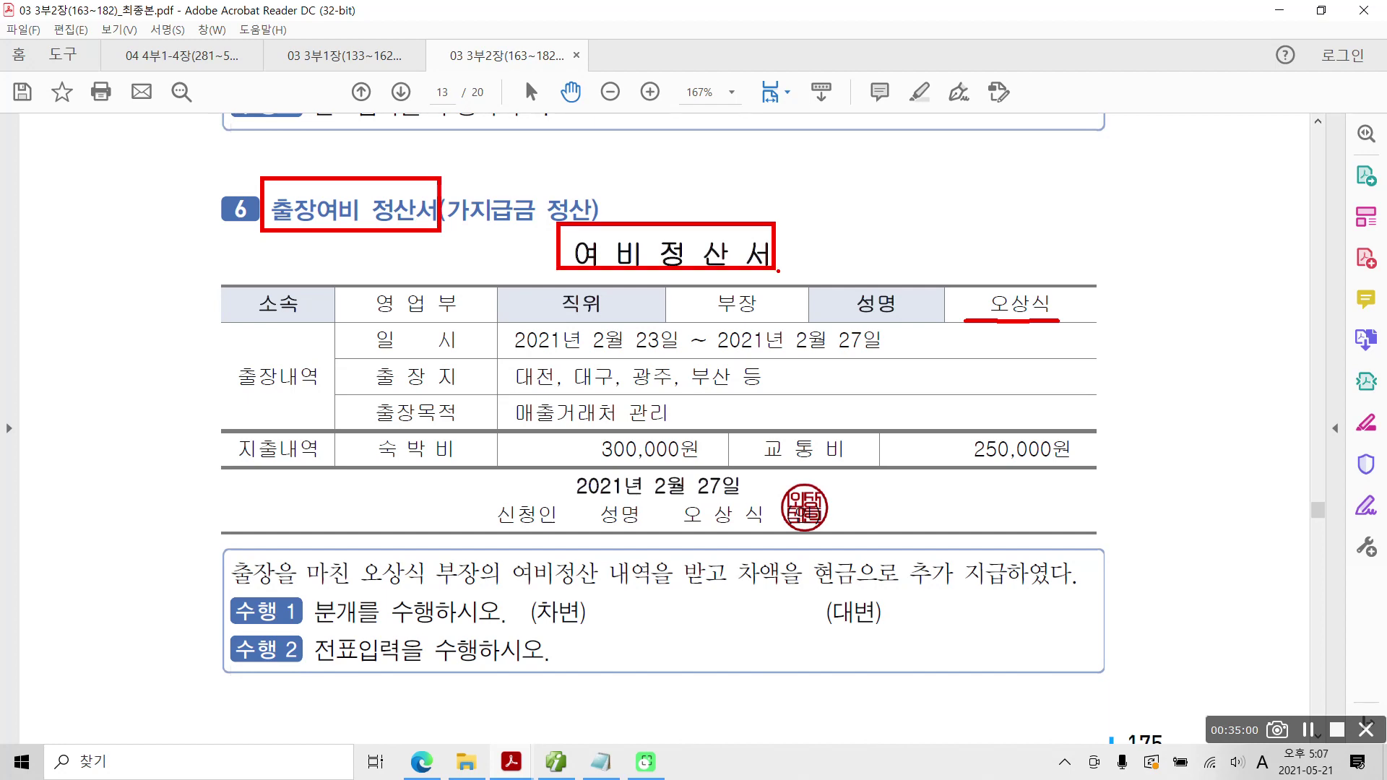
# Circle the 숙박비 300,000원 and 교통비 250,000원 amounts in red and handwrite =550,000 beside them
pyautogui.moveTo(639, 477)
pyautogui.mouseDown()
pyautogui.moveTo(591, 453)
pyautogui.moveTo(679, 471)
pyautogui.moveTo(650, 474)
pyautogui.mouseUp()
pyautogui.moveTo(1013, 477)
pyautogui.mouseDown()
pyautogui.moveTo(1060, 478)
pyautogui.moveTo(1065, 426)
pyautogui.moveTo(1081, 494)
pyautogui.mouseUp()
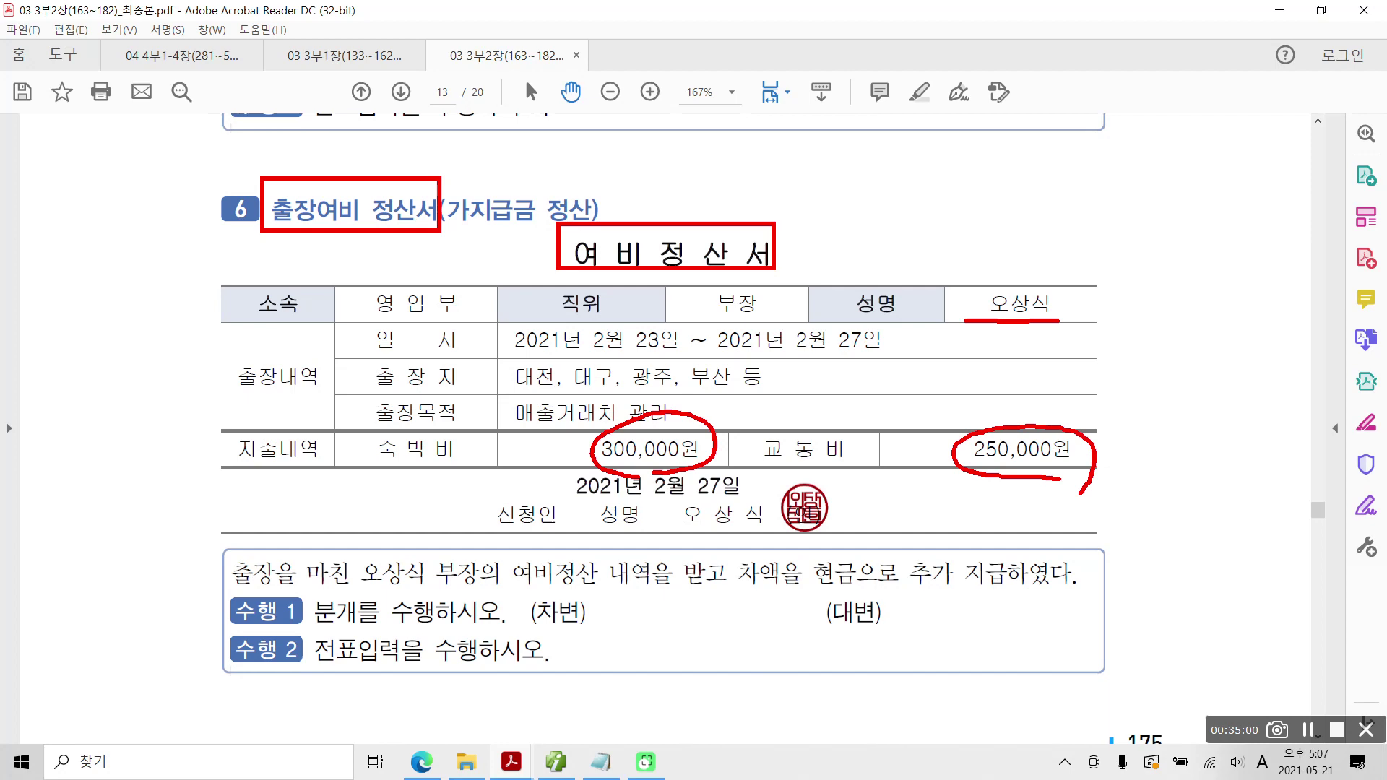
pyautogui.moveTo(1116, 448); pyautogui.dragTo(1160, 445)
pyautogui.moveTo(1111, 466); pyautogui.dragTo(1153, 457)
pyautogui.moveTo(1194, 406)
pyautogui.mouseDown()
pyautogui.moveTo(1191, 471)
pyautogui.moveTo(1169, 484)
pyautogui.mouseUp()
pyautogui.moveTo(1169, 442)
pyautogui.mouseDown()
pyautogui.moveTo(1199, 430)
pyautogui.moveTo(1214, 480)
pyautogui.moveTo(1247, 422)
pyautogui.mouseUp()
pyautogui.moveTo(1249, 426); pyautogui.dragTo(1256, 502)
pyautogui.moveTo(1289, 416); pyautogui.dragTo(1335, 428)
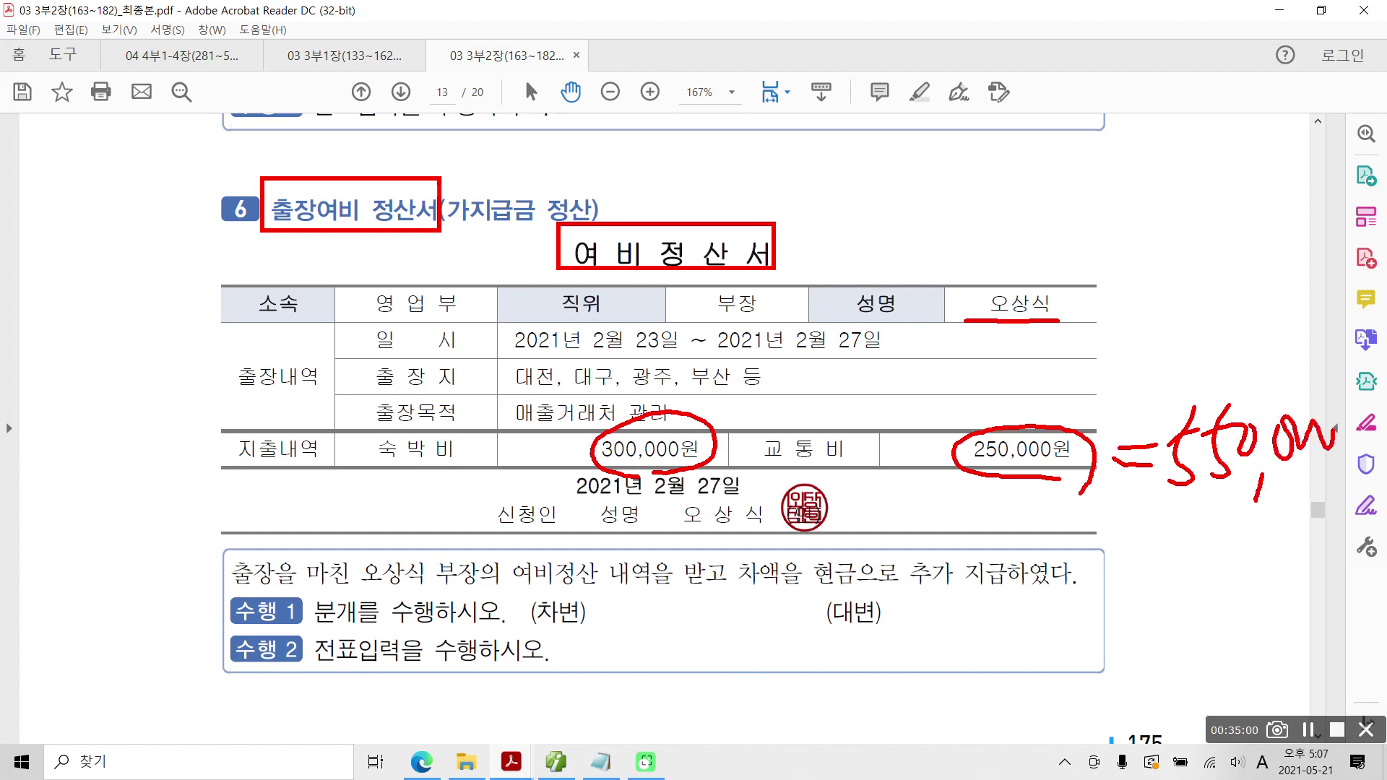
# Underline the key phrases of the exercise sentence, circle 차액 and 현금 in red, and clear all the markings
pyautogui.moveTo(354, 587)
pyautogui.mouseDown()
pyautogui.moveTo(706, 602)
pyautogui.moveTo(772, 591)
pyautogui.moveTo(785, 604)
pyautogui.moveTo(864, 582)
pyautogui.moveTo(1077, 591)
pyautogui.mouseUp()
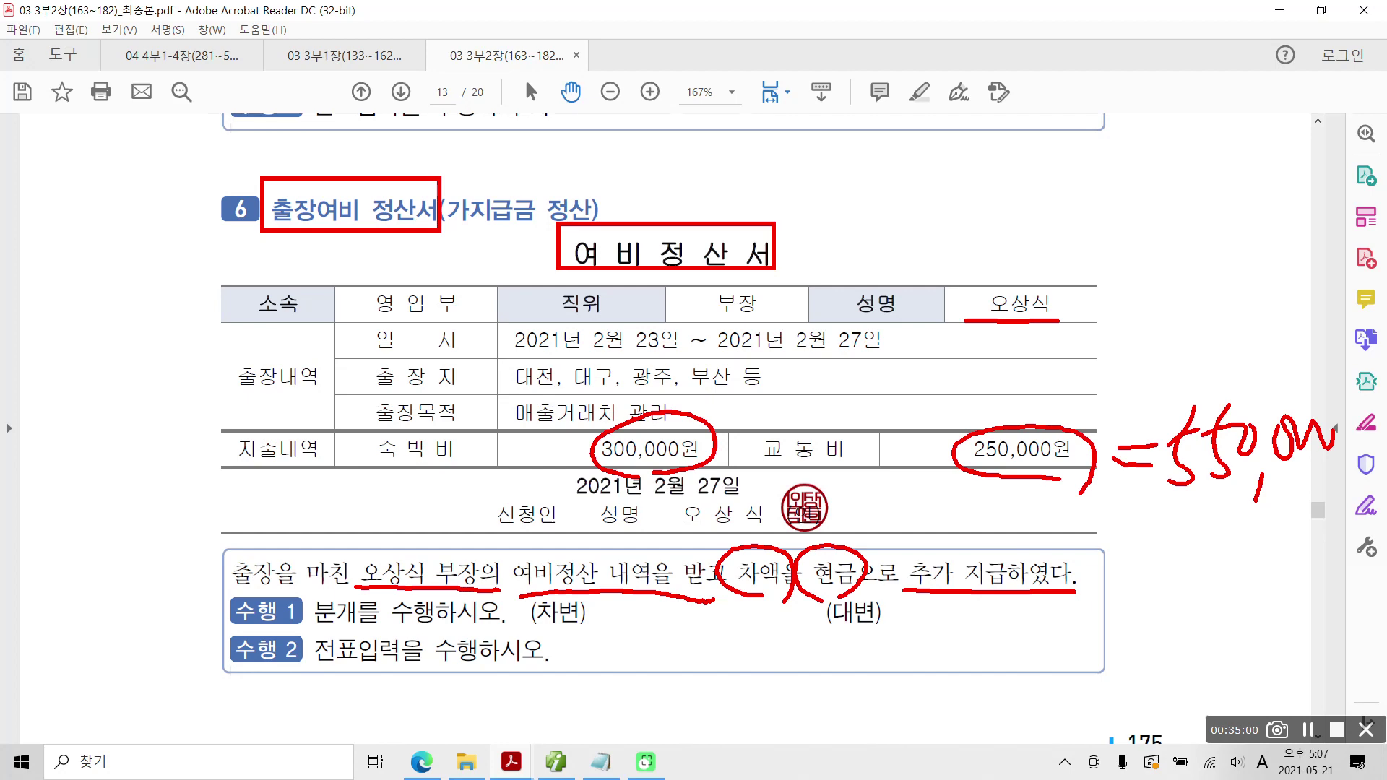
pyautogui.press('Escape')
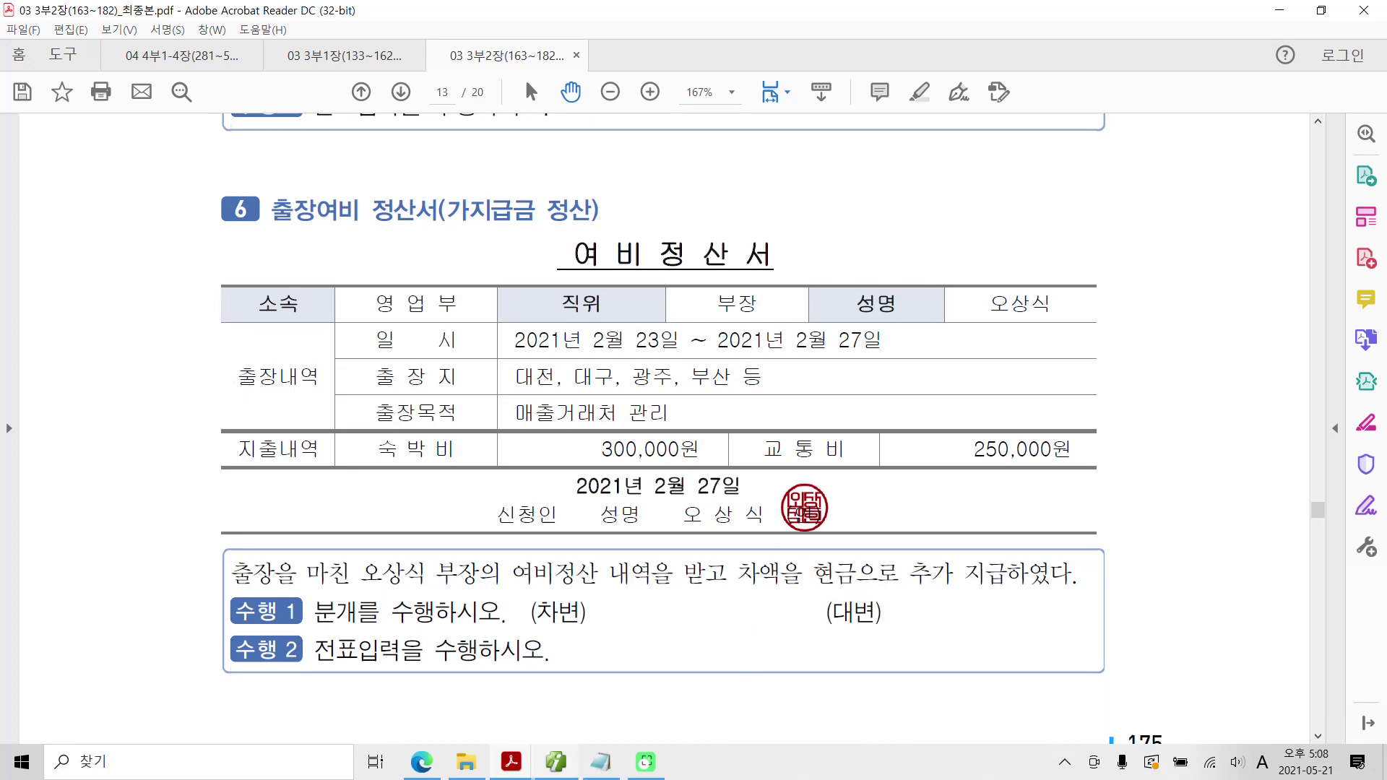
# Switch to the Notepad journal notes and begin a new entry with 차) one blank line below the 가지급금 entry
pyautogui.click(604, 770)
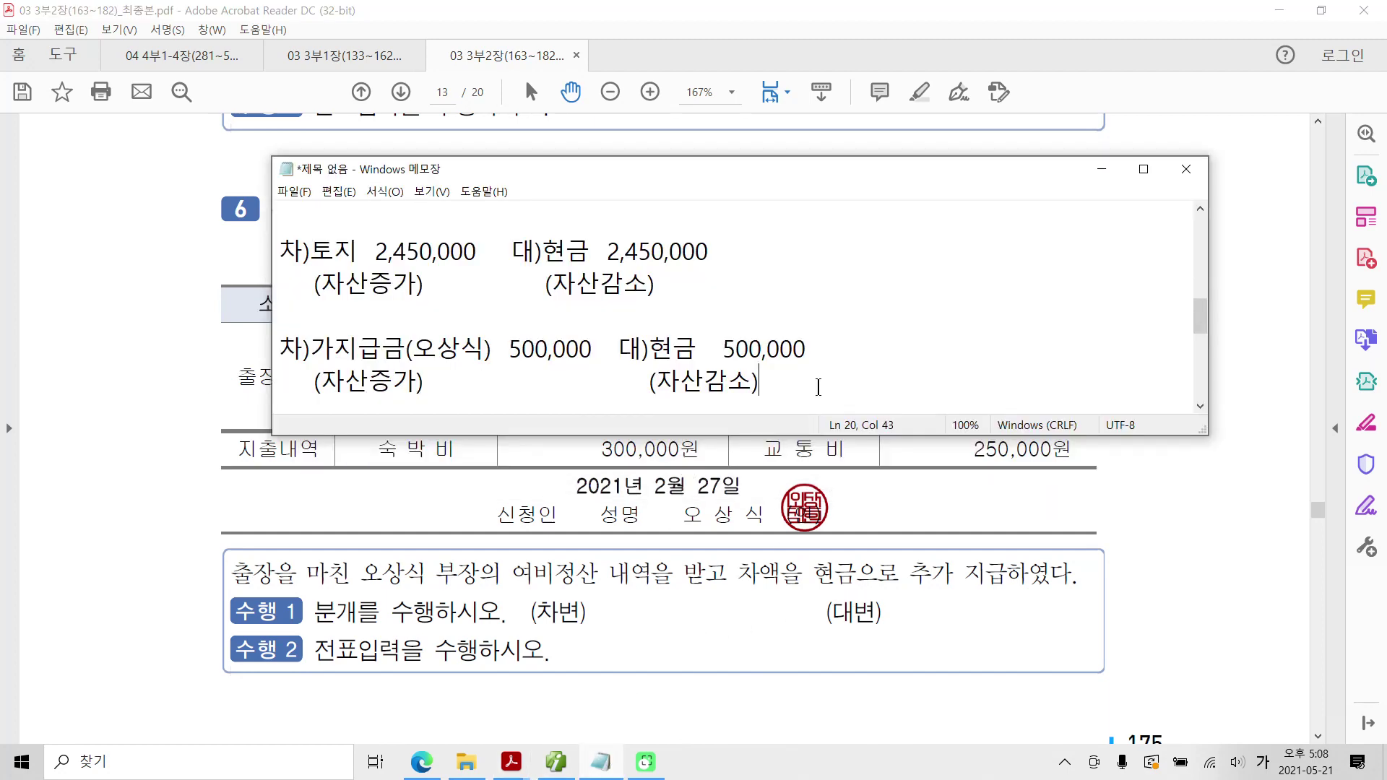
pyautogui.press('Return')
pyautogui.press('Return')
pyautogui.press('Return')
pyautogui.press('BackSpace')
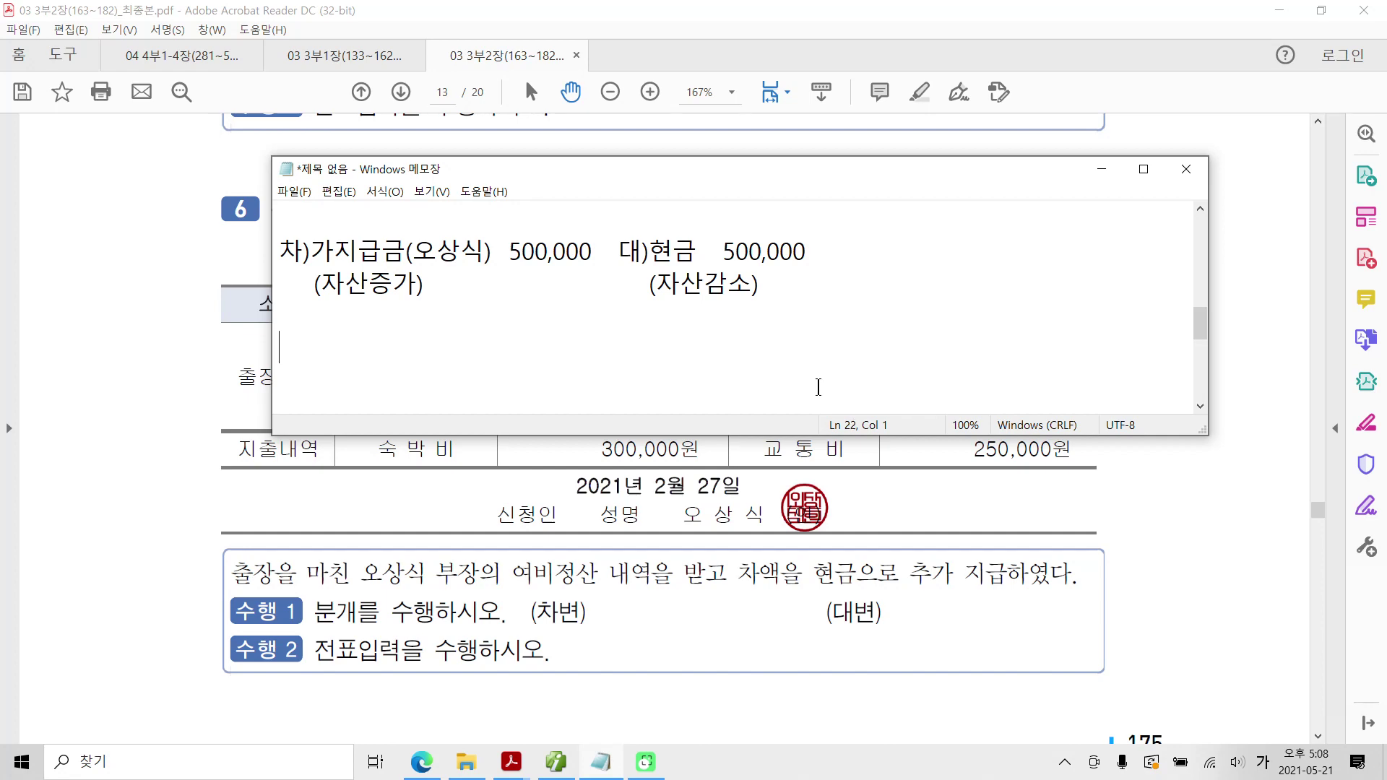
pyautogui.write('차)')
pyautogui.click(818, 387)
# Circle 숙박비 and 교통비 in the settlement form, underline their amounts in red, and clear the markings
pyautogui.moveTo(366, 502)
pyautogui.mouseDown()
pyautogui.moveTo(388, 431)
pyautogui.moveTo(436, 520)
pyautogui.mouseUp()
pyautogui.moveTo(854, 482)
pyautogui.mouseDown()
pyautogui.moveTo(751, 458)
pyautogui.moveTo(852, 474)
pyautogui.mouseUp()
pyautogui.moveTo(1002, 484); pyautogui.dragTo(1104, 489)
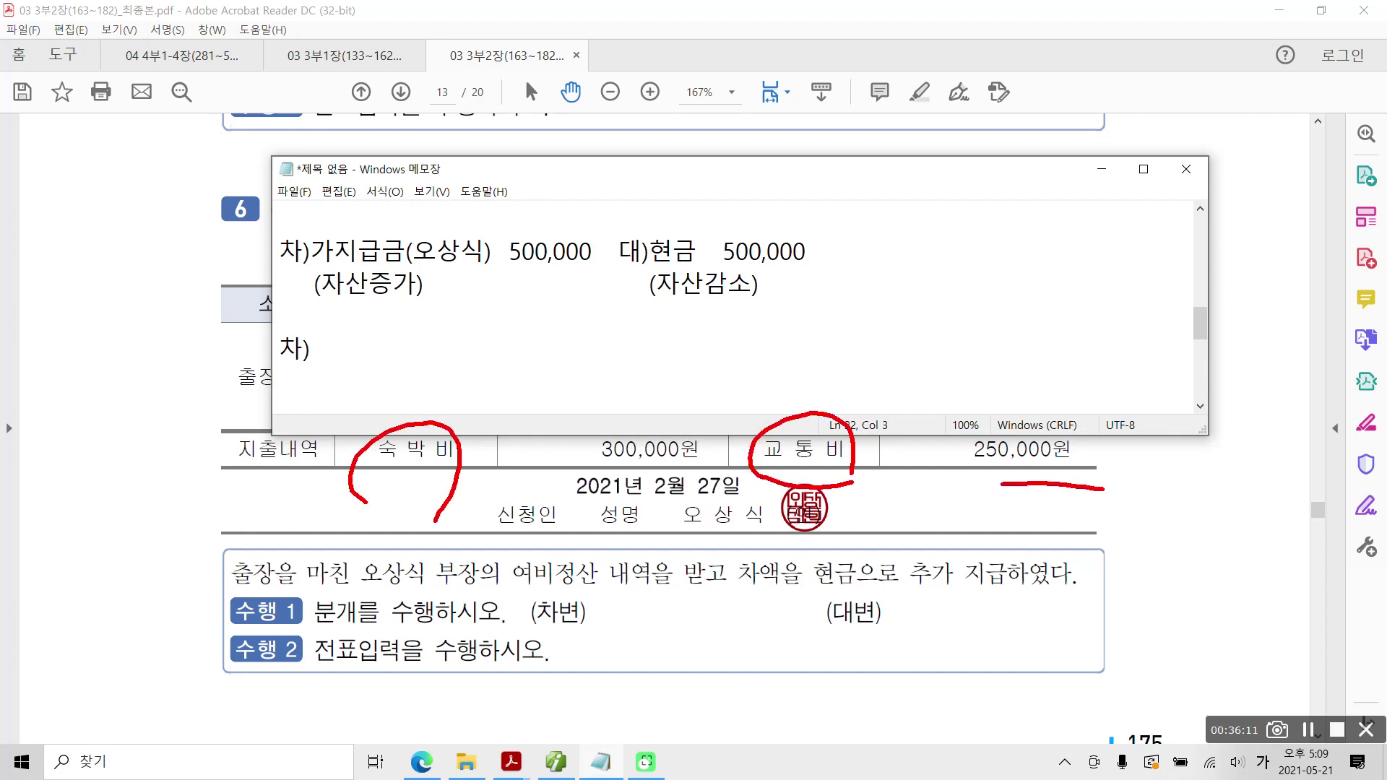
pyautogui.moveTo(354, 491); pyautogui.dragTo(582, 474)
pyautogui.press('Escape')
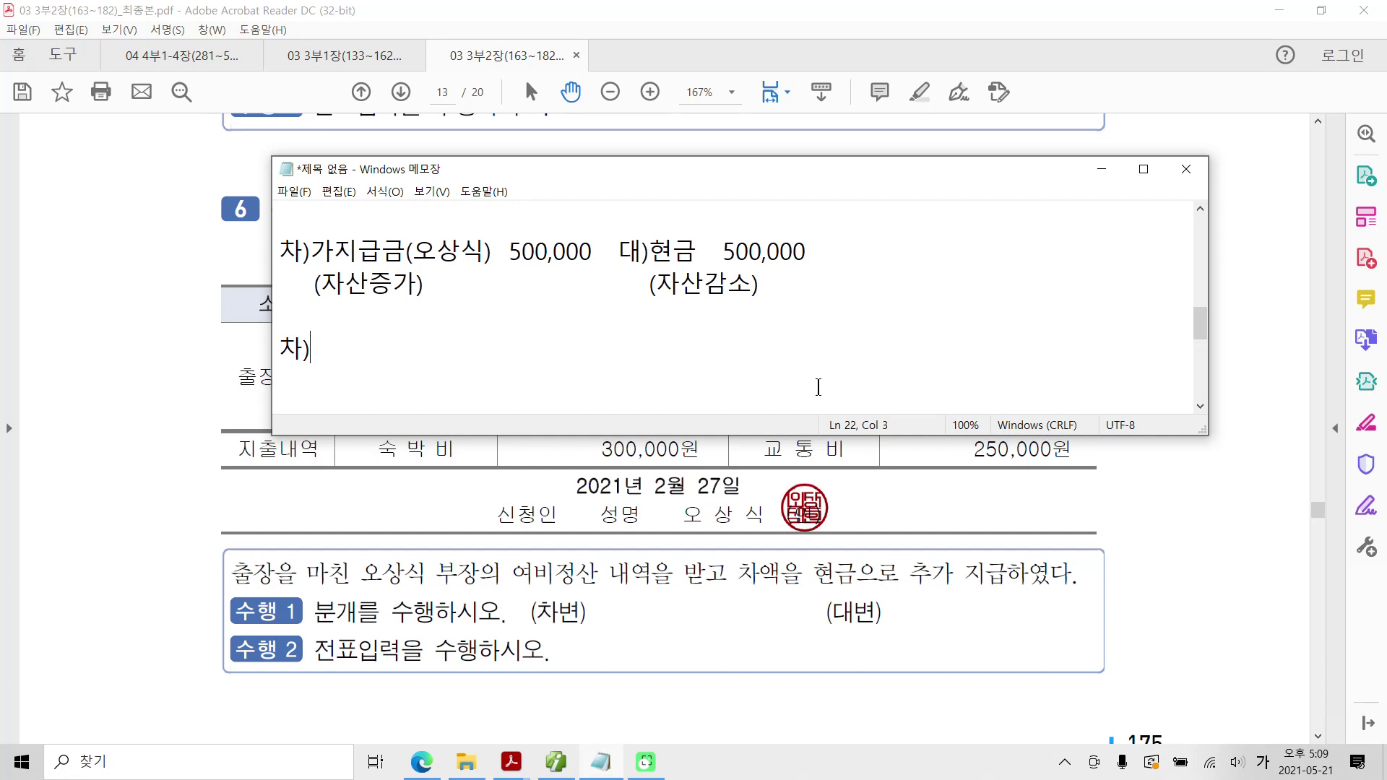
# Write 여비교통비 550,000 as the debit in the new journal note and open its credit side with 대)
pyautogui.write('여비교통비  ')
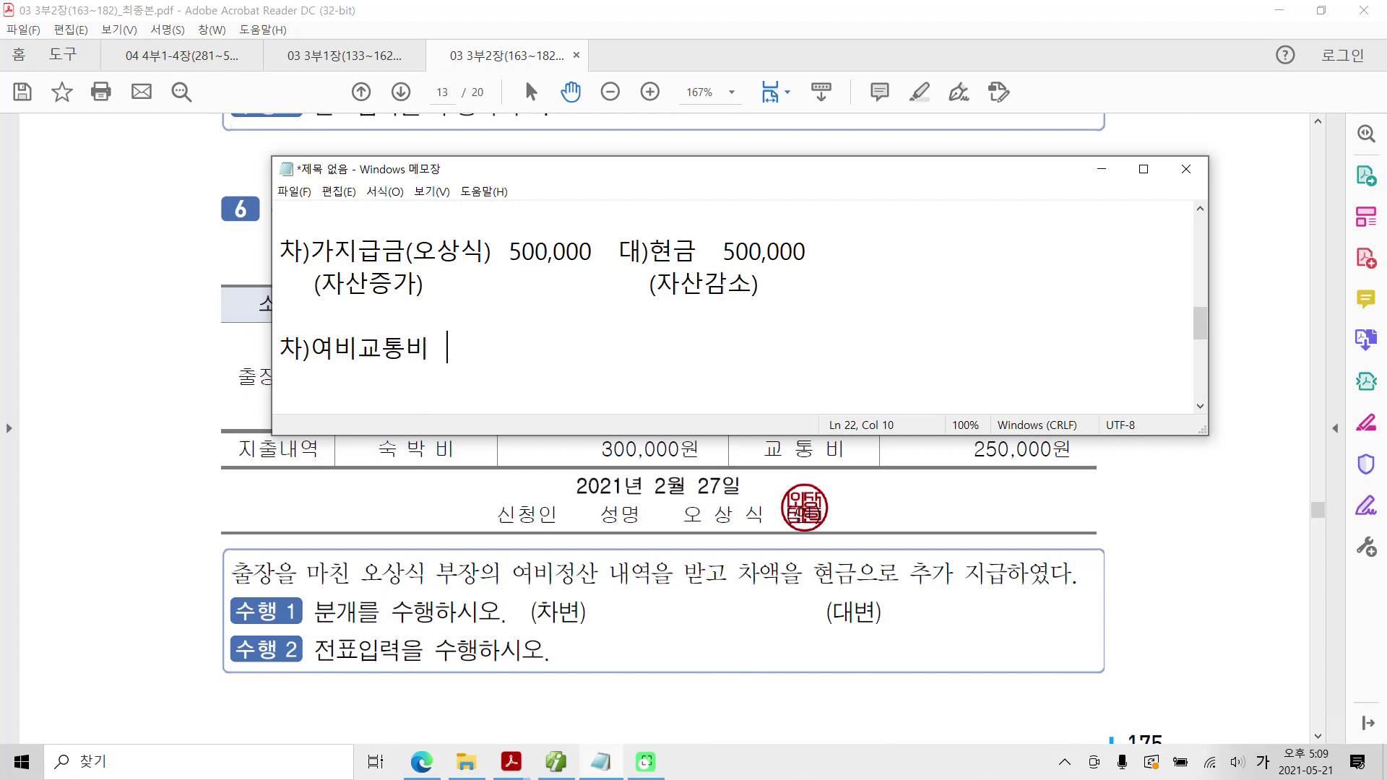
pyautogui.write('550,000')
pyautogui.write('대)')
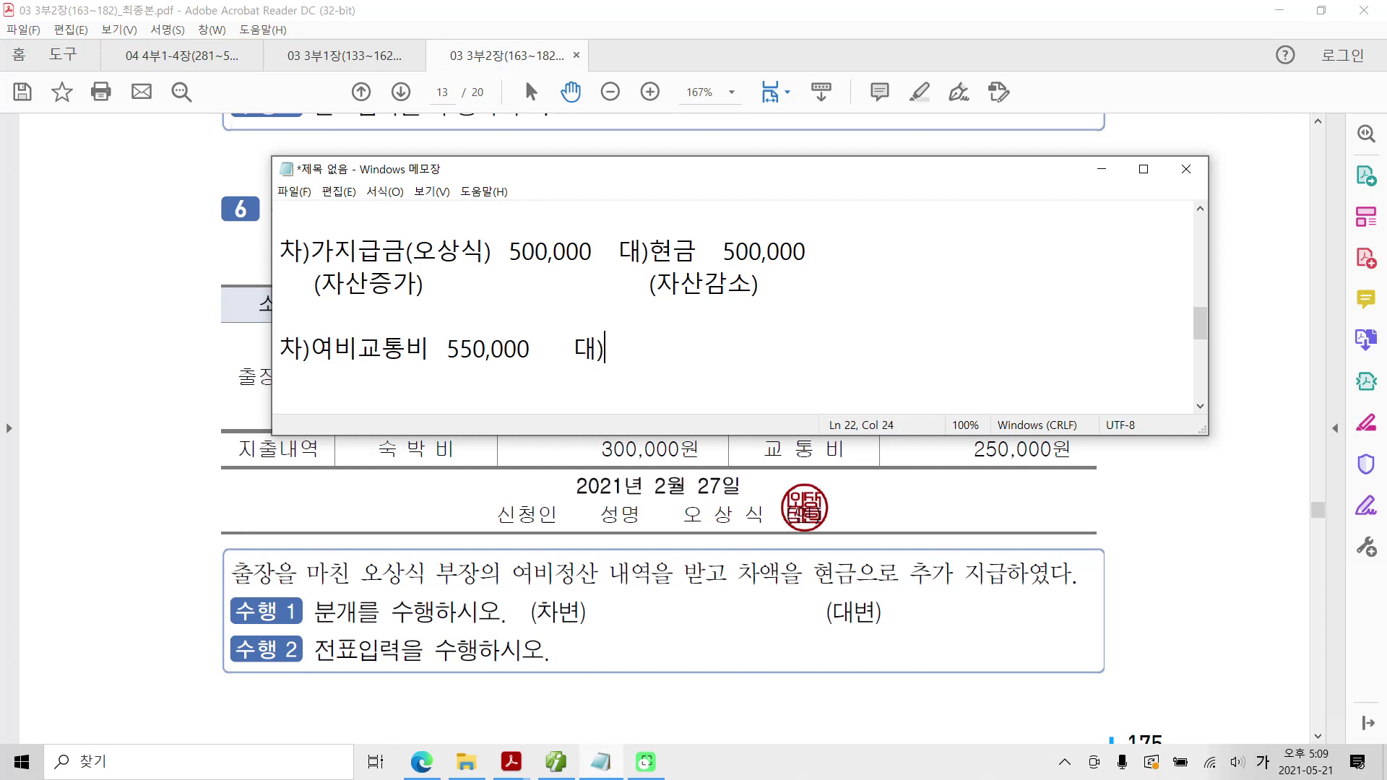
# Write the credits as 가지급금 500,000 with the employee's name in parentheses, and 현금 50,000 on the line below
pyautogui.write('가지그')
pyautogui.write('급금')
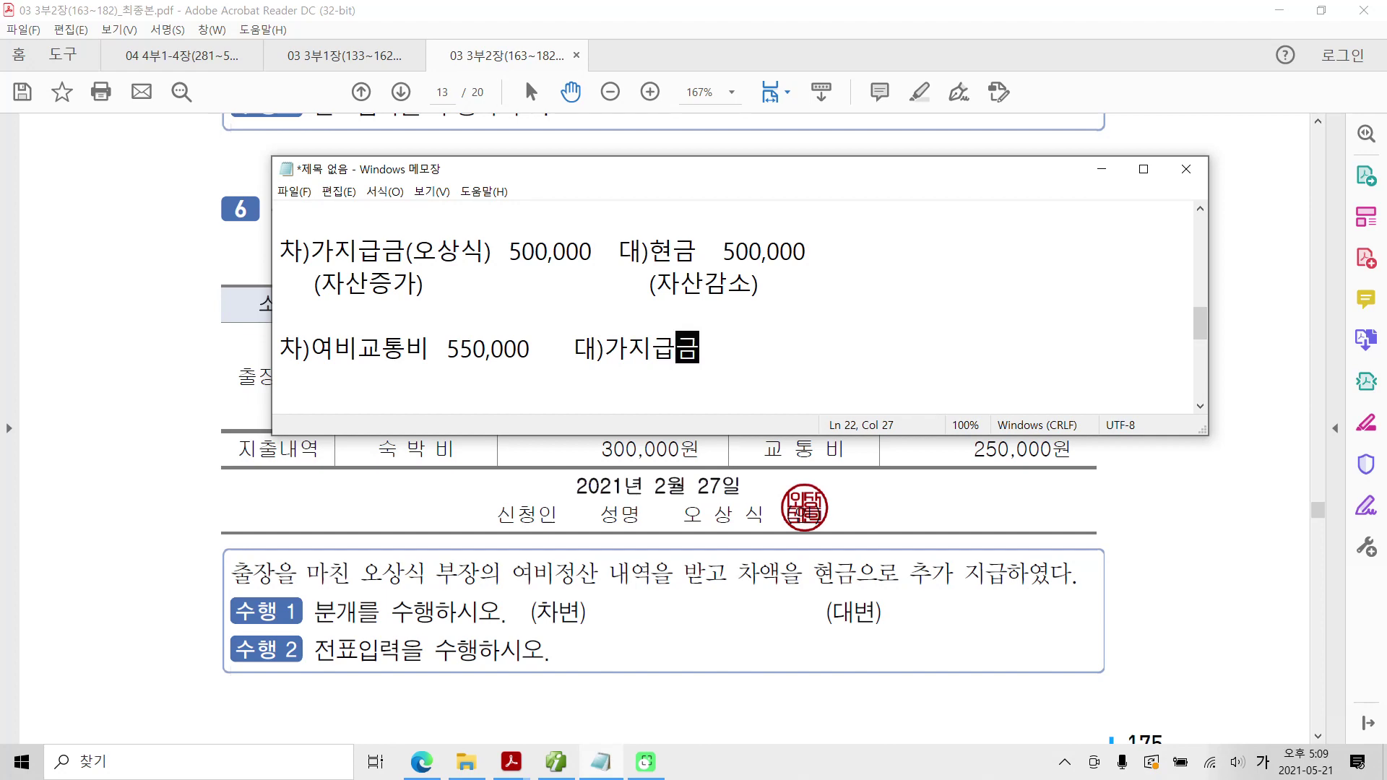
pyautogui.write('(ㅇ')
pyautogui.write('오상식')
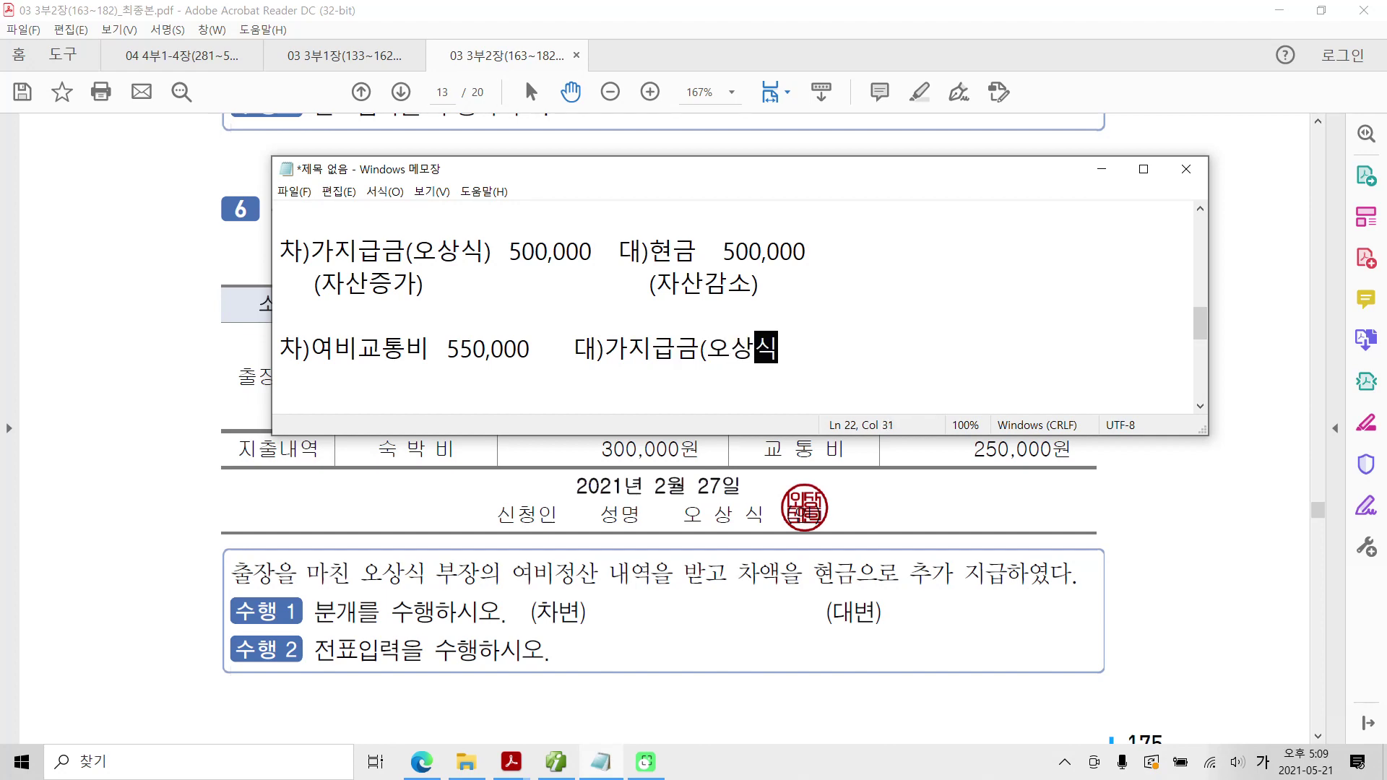
pyautogui.write(')  500,000')
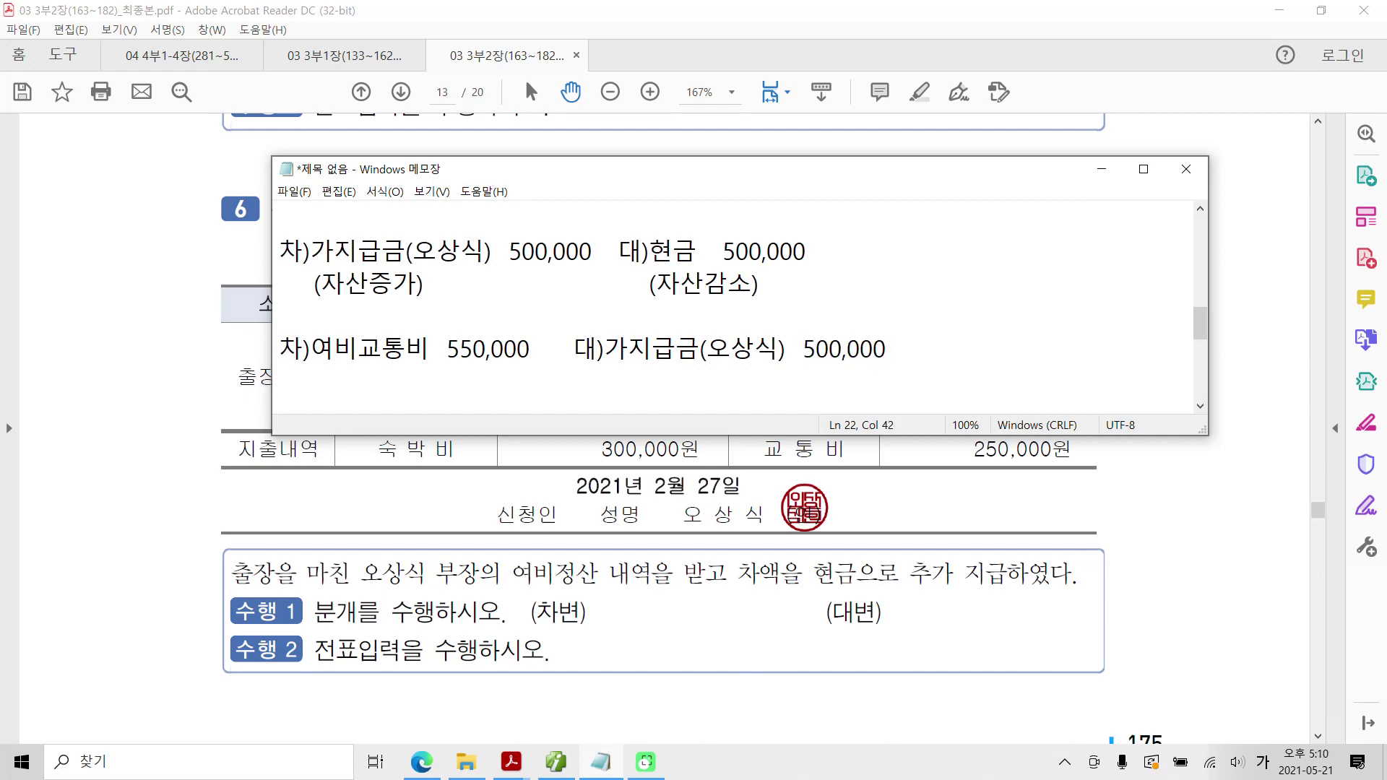
pyautogui.press('Return')
pyautogui.write('현금                   50,000')
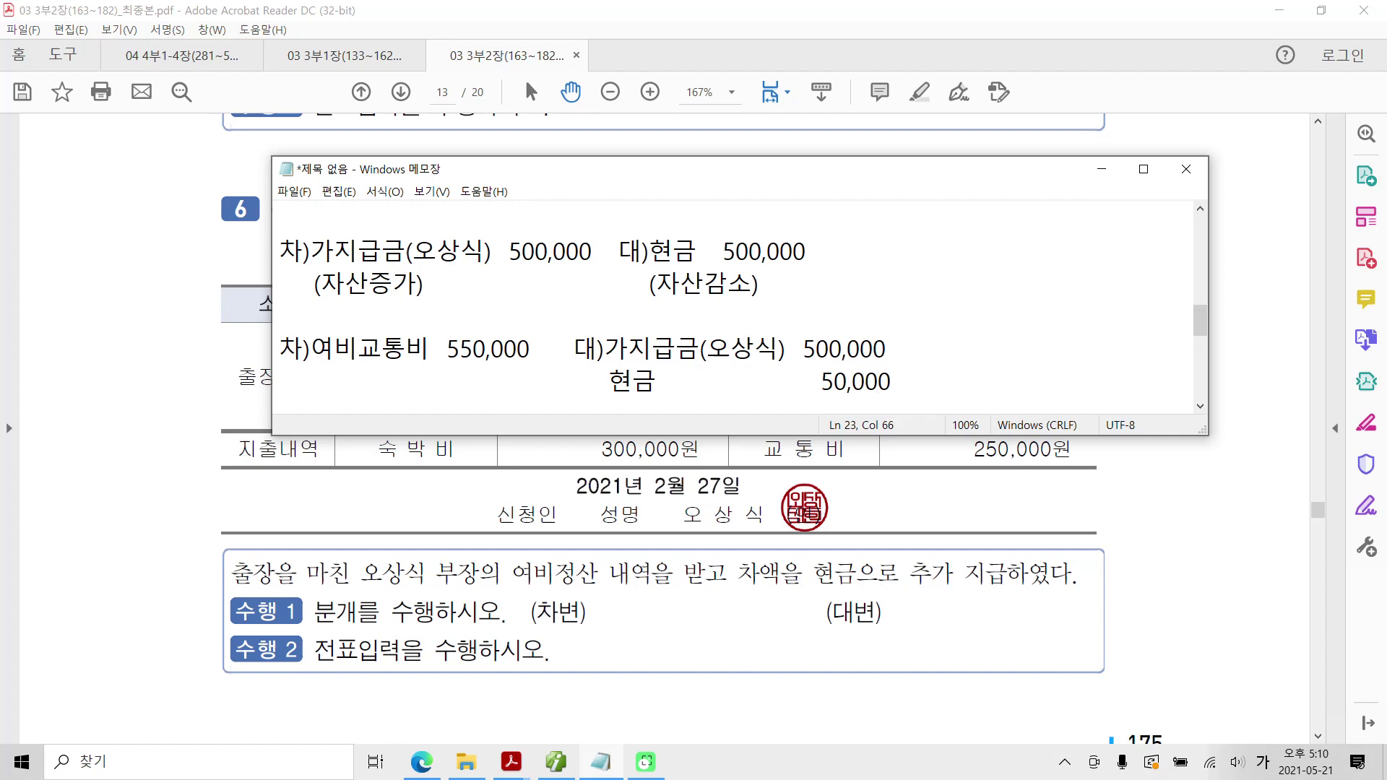
# Add a classification line below the entry, with (비용발생) under the debit side and (자산감소) under the credit side
pyautogui.press('Return')
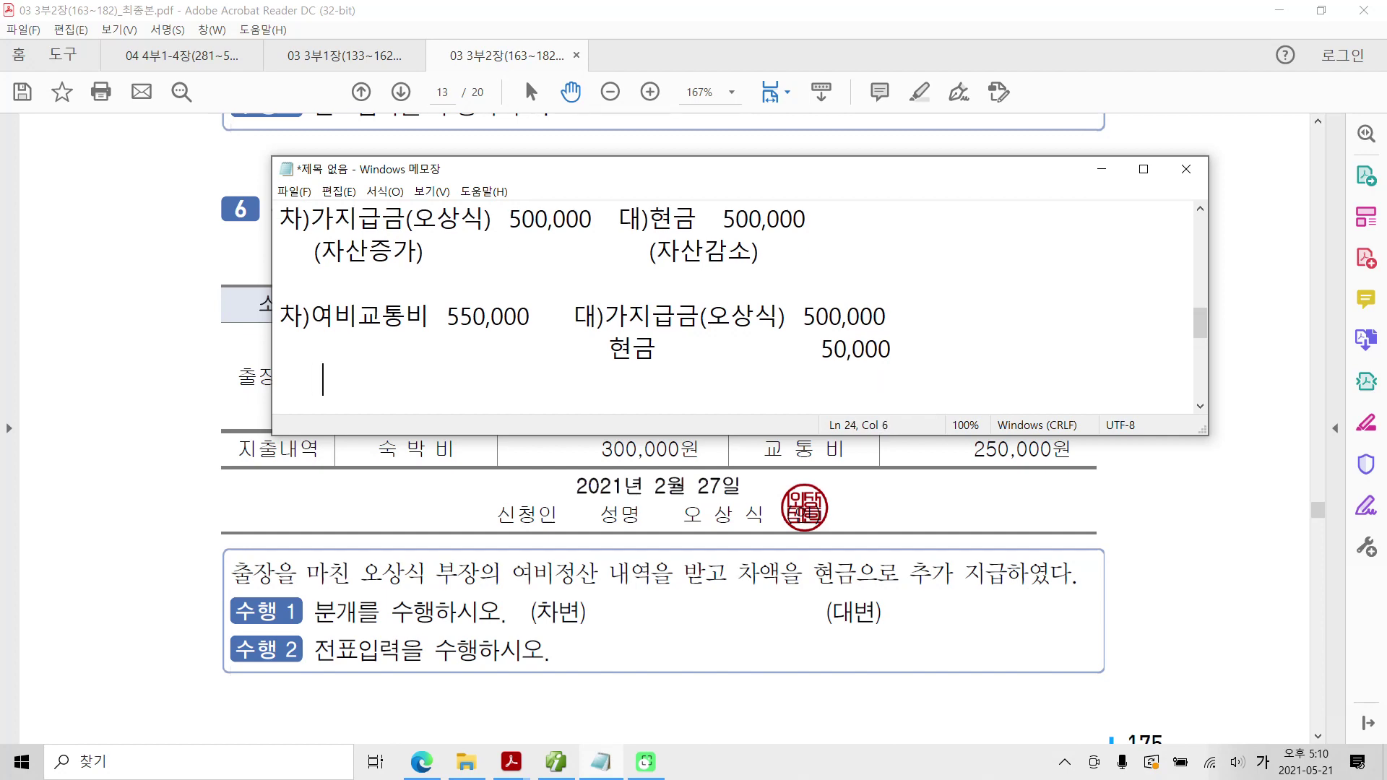
pyautogui.write('(')
pyautogui.write('비용바')
pyautogui.write('ㄹ생) ')
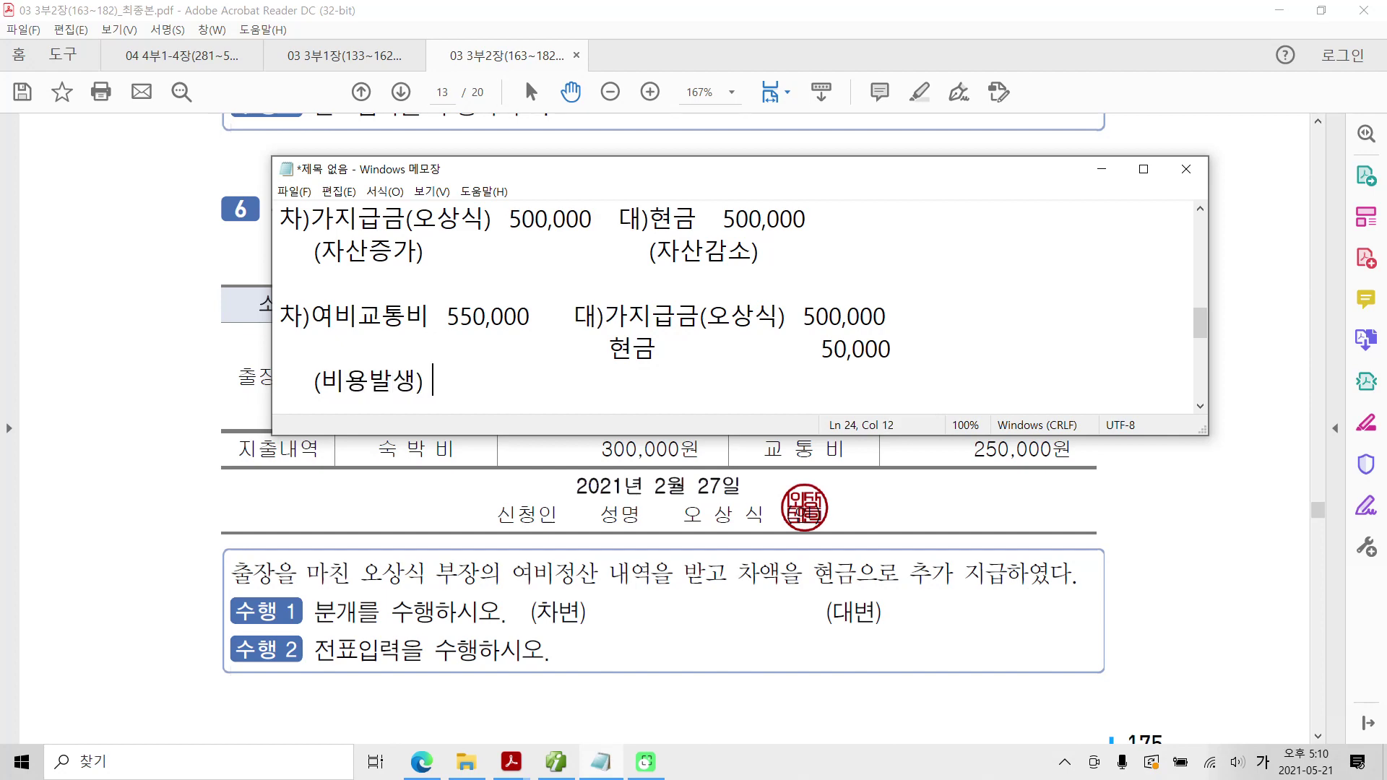
pyautogui.write('                    (자산')
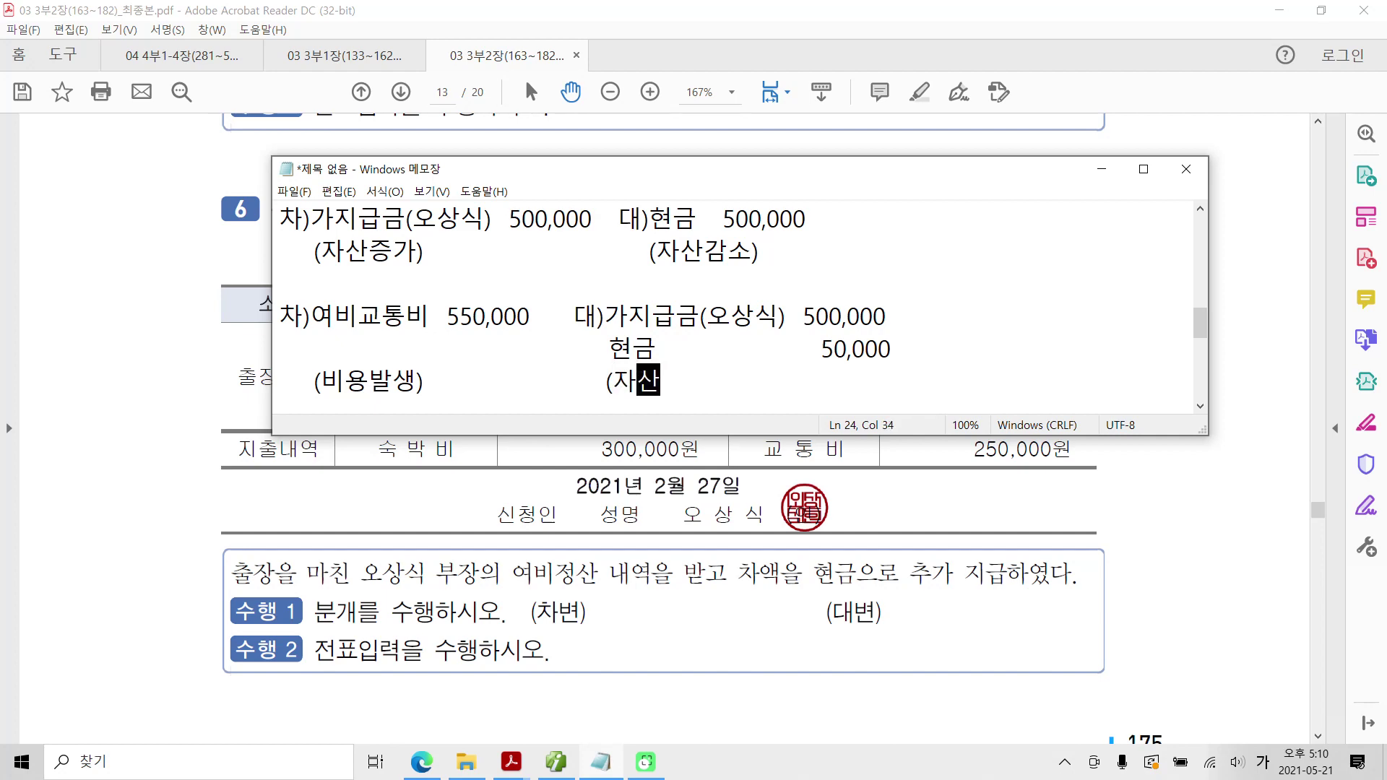
pyautogui.write('감소)')
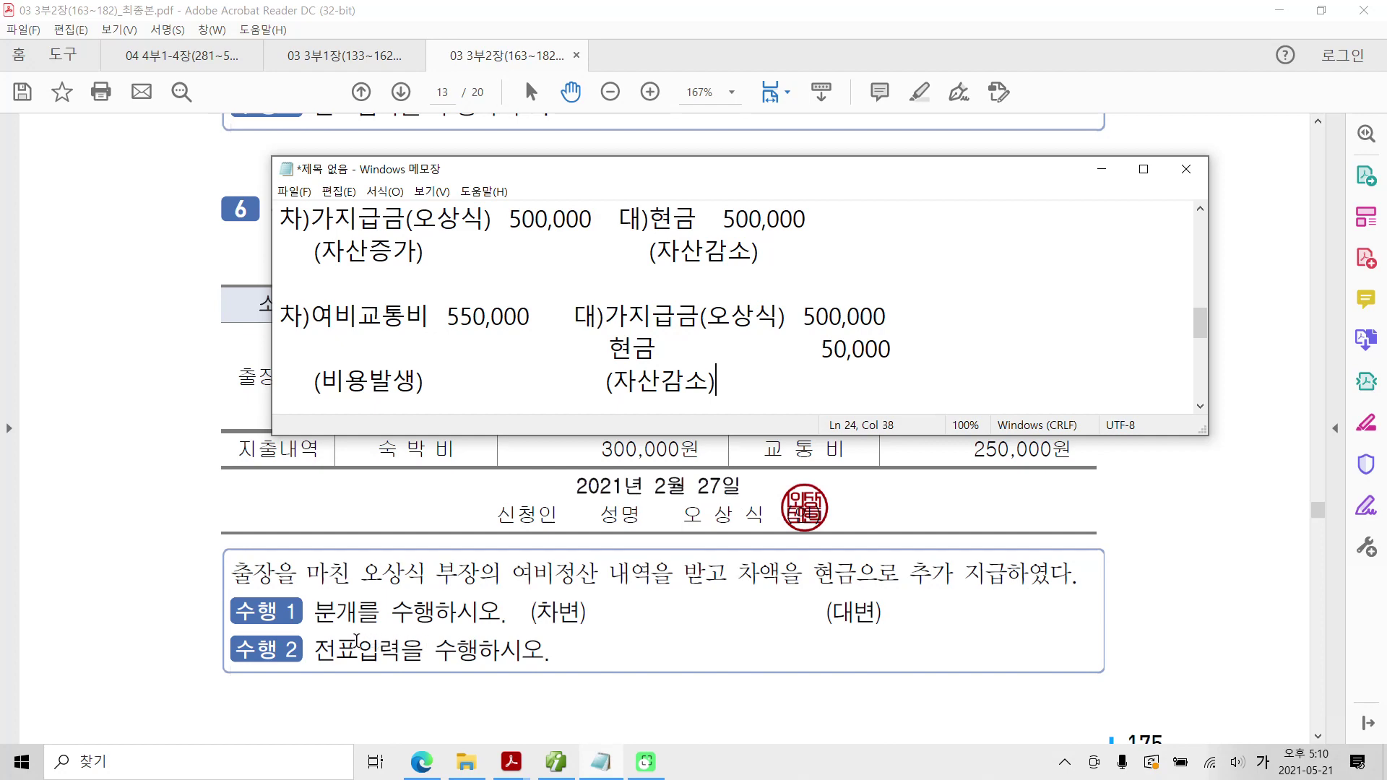
# Switch to 일반전표입력 in the accounting program and set the February voucher day to 27
pyautogui.click(513, 760)
pyautogui.click(645, 654)
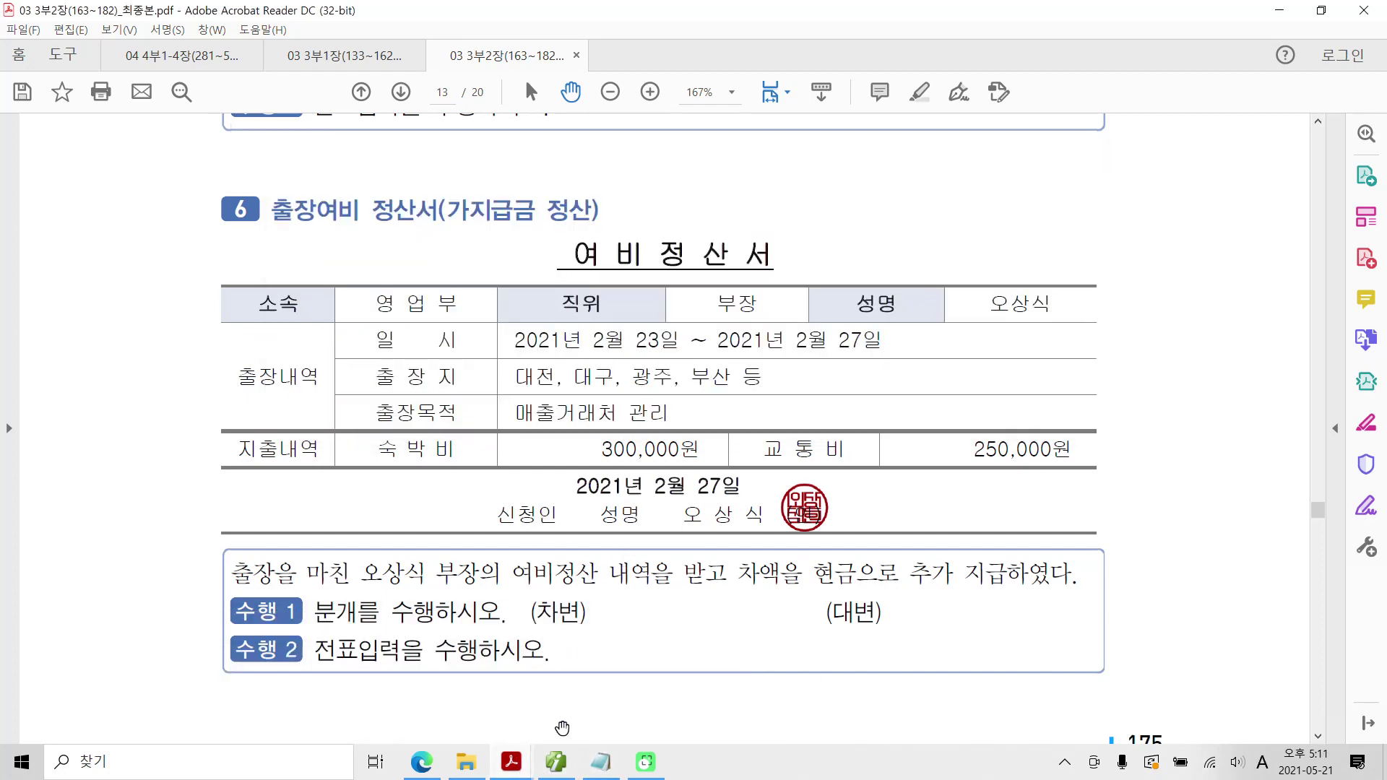
pyautogui.click(546, 768)
pyautogui.click(264, 137)
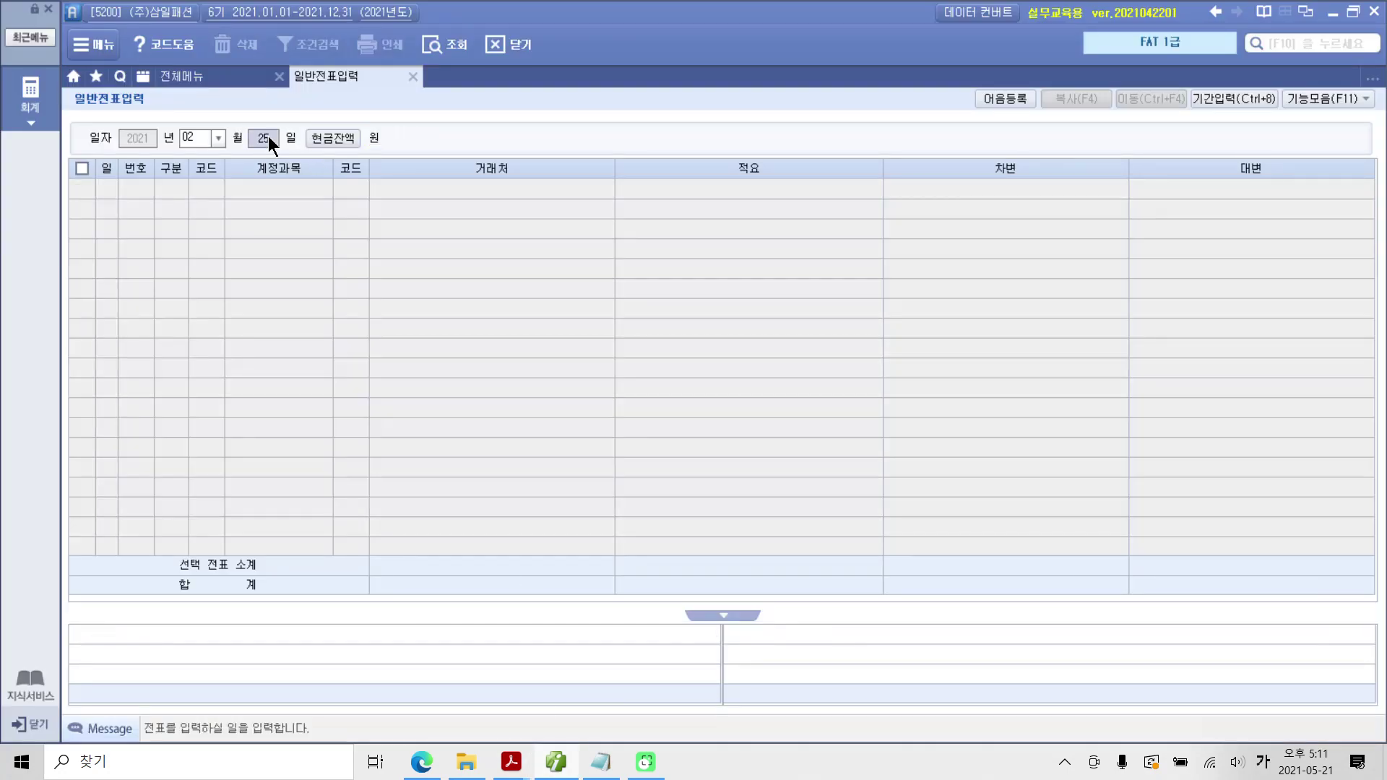
pyautogui.write('27')
pyautogui.press('Return')
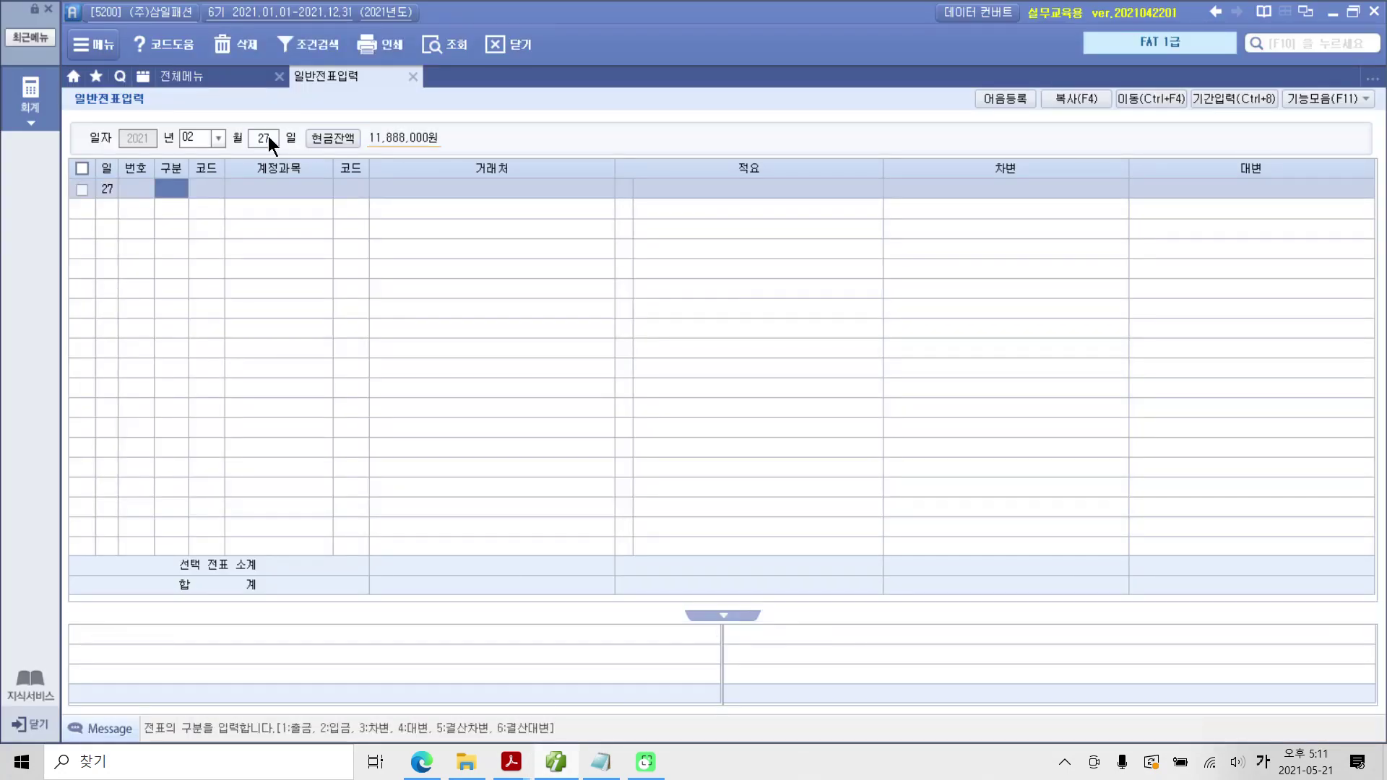
# Enter a 차변 line for account 812 여비교통비 with 적요 01 출장여비 가지급정산 and an amount of 550,000, leaving 거래처 blank
pyautogui.write('3')
pyautogui.press('Return')
pyautogui.write('812')
pyautogui.press('Return')
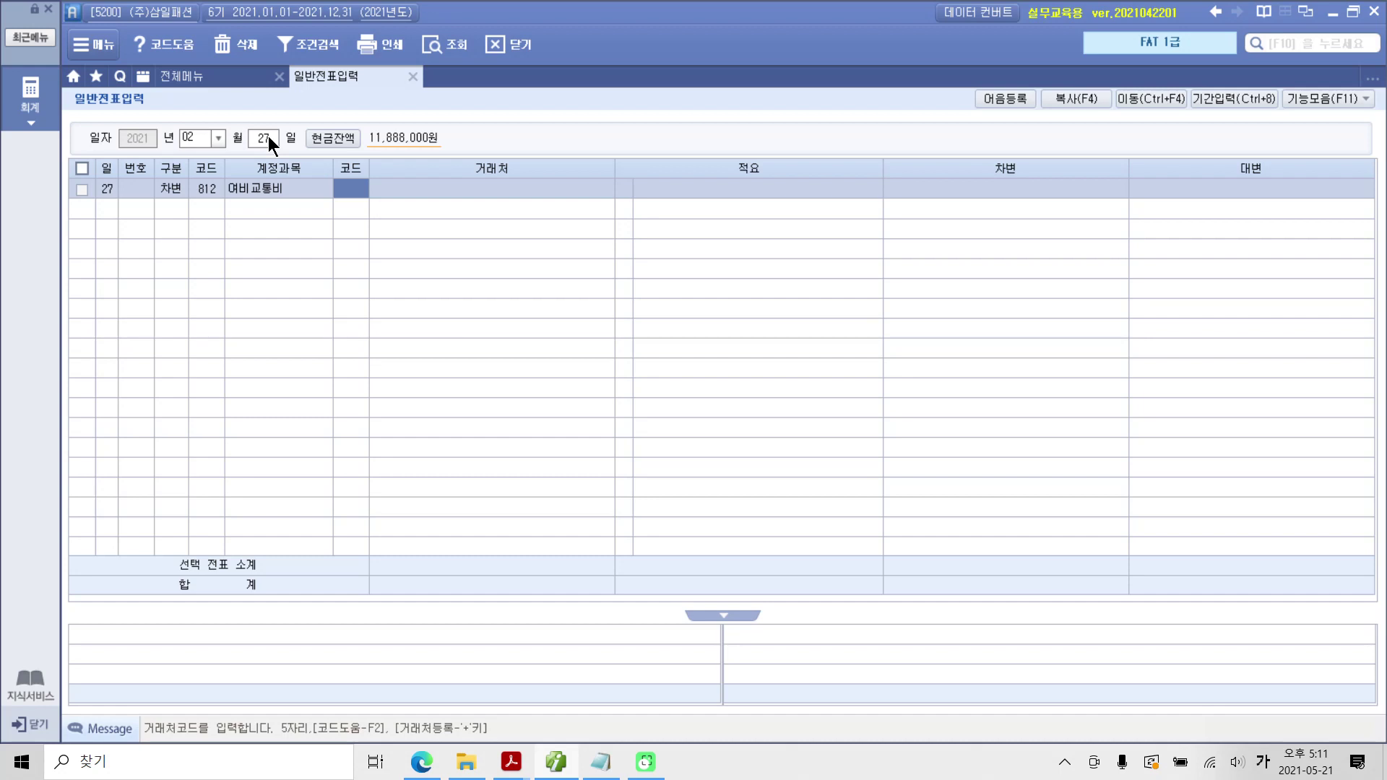
pyautogui.press('Return')
pyautogui.press('Return')
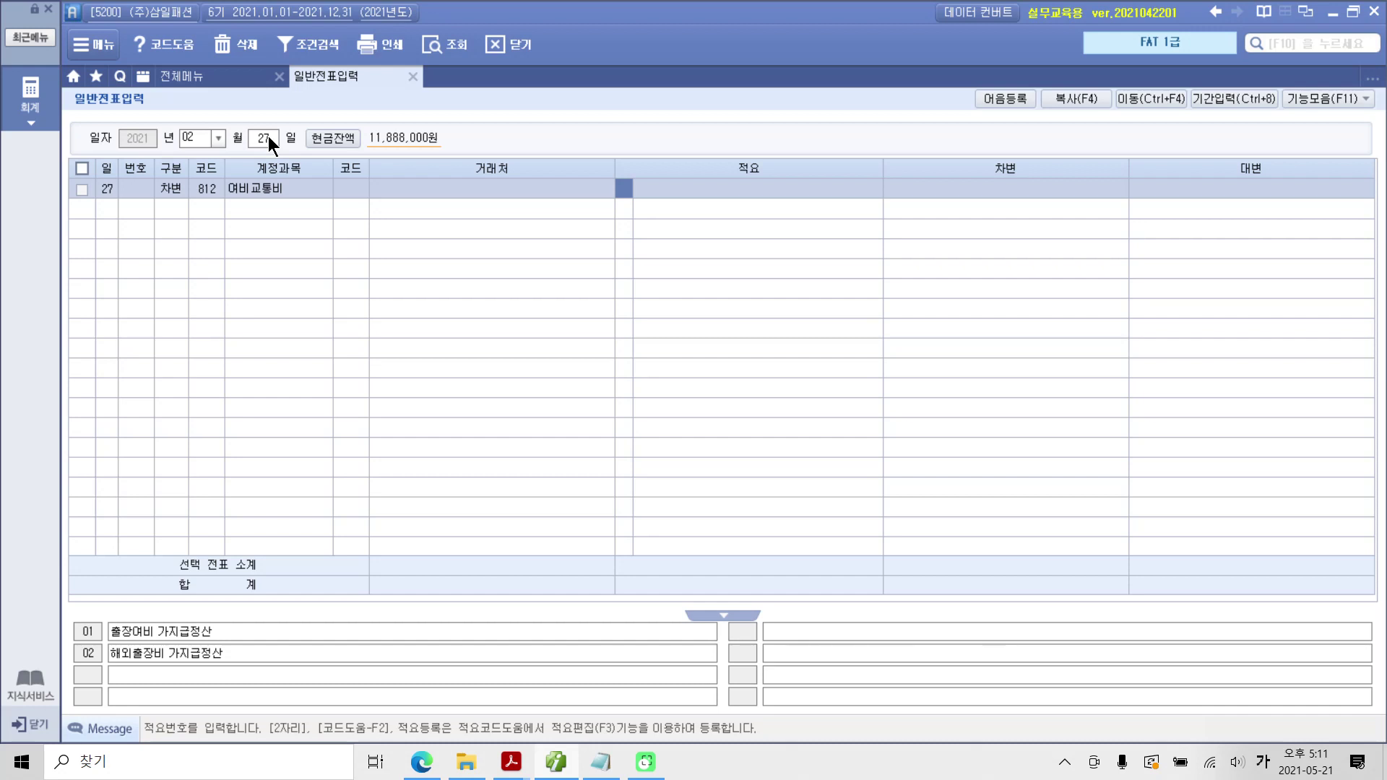
pyautogui.write('1')
pyautogui.press('Return')
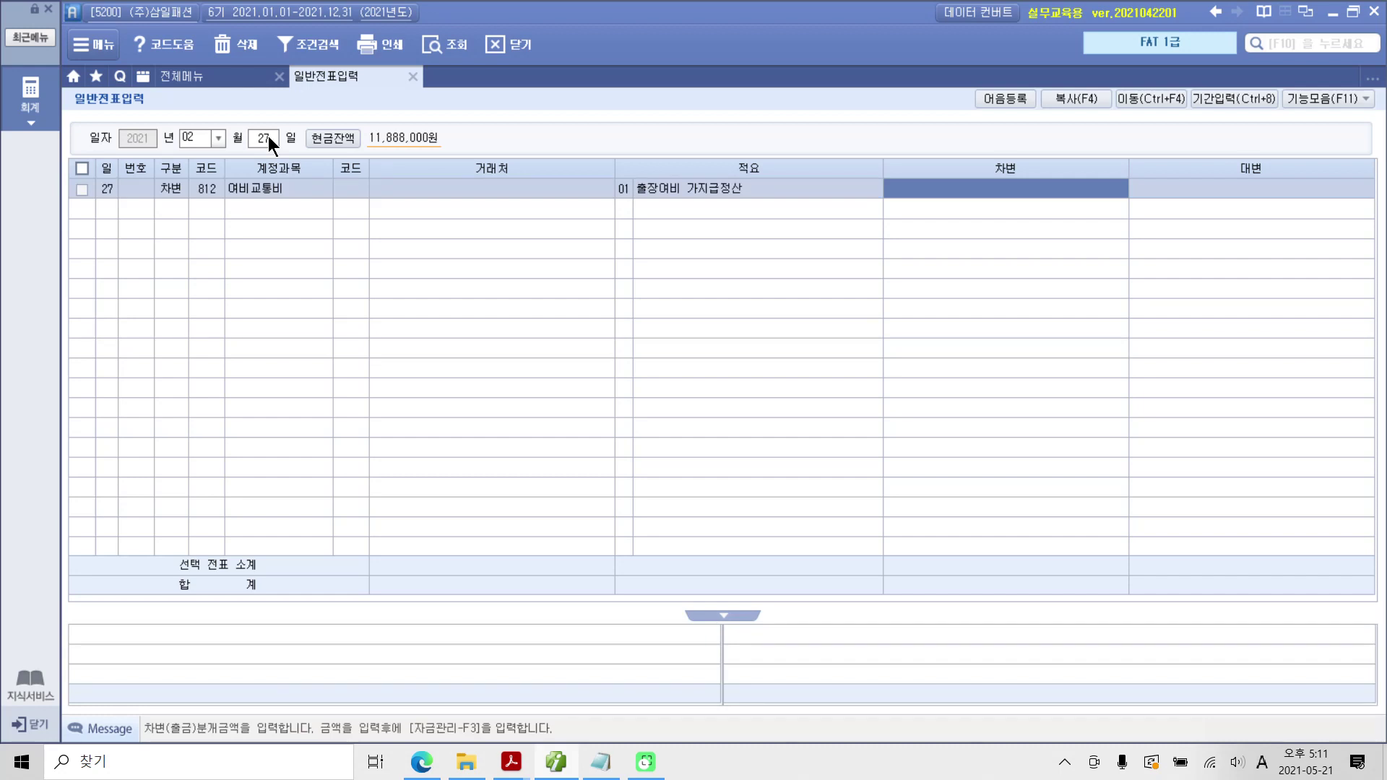
pyautogui.write('5500000')
pyautogui.press('Return')
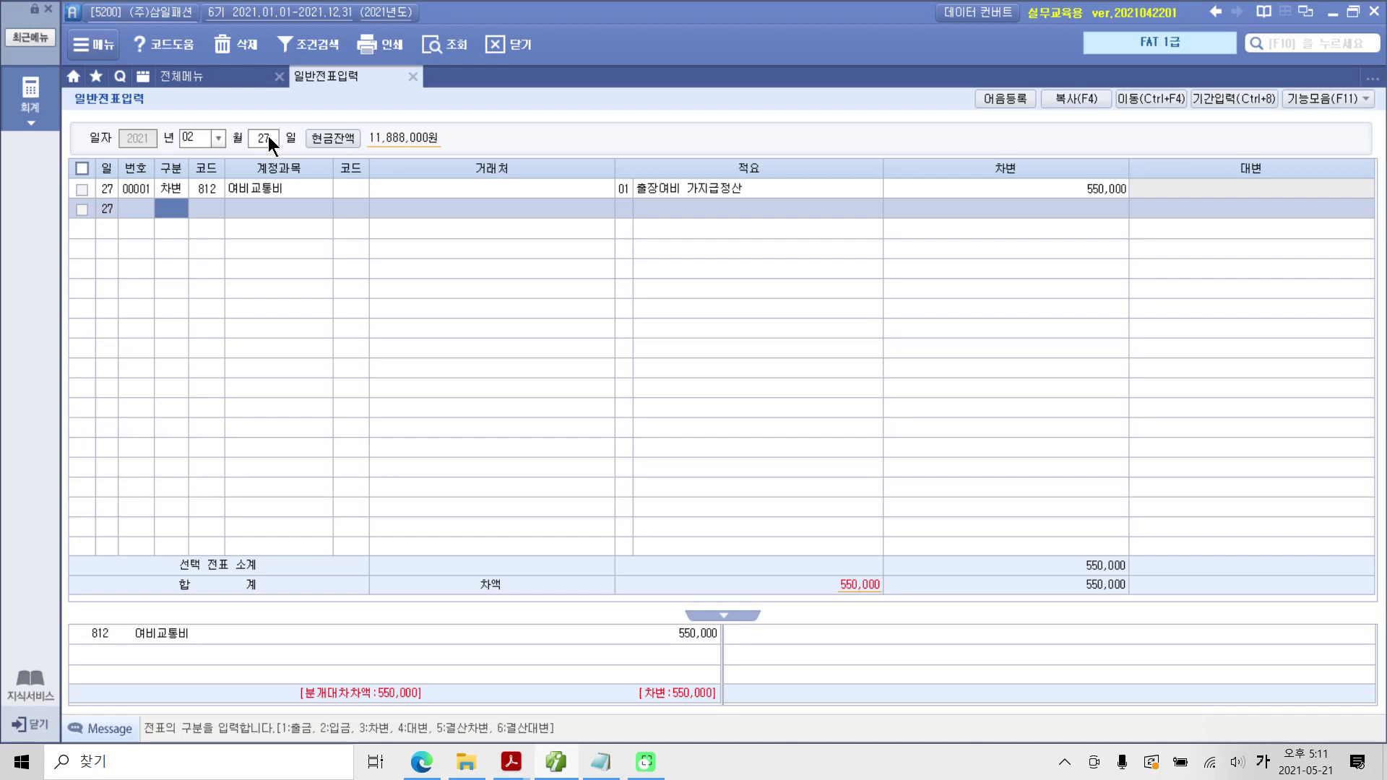
# Enter a 대변 line for account 134 가지급금 with the travelling employee as 거래처 and an amount of 500,000, leaving the 적요 number blank
pyautogui.write('4')
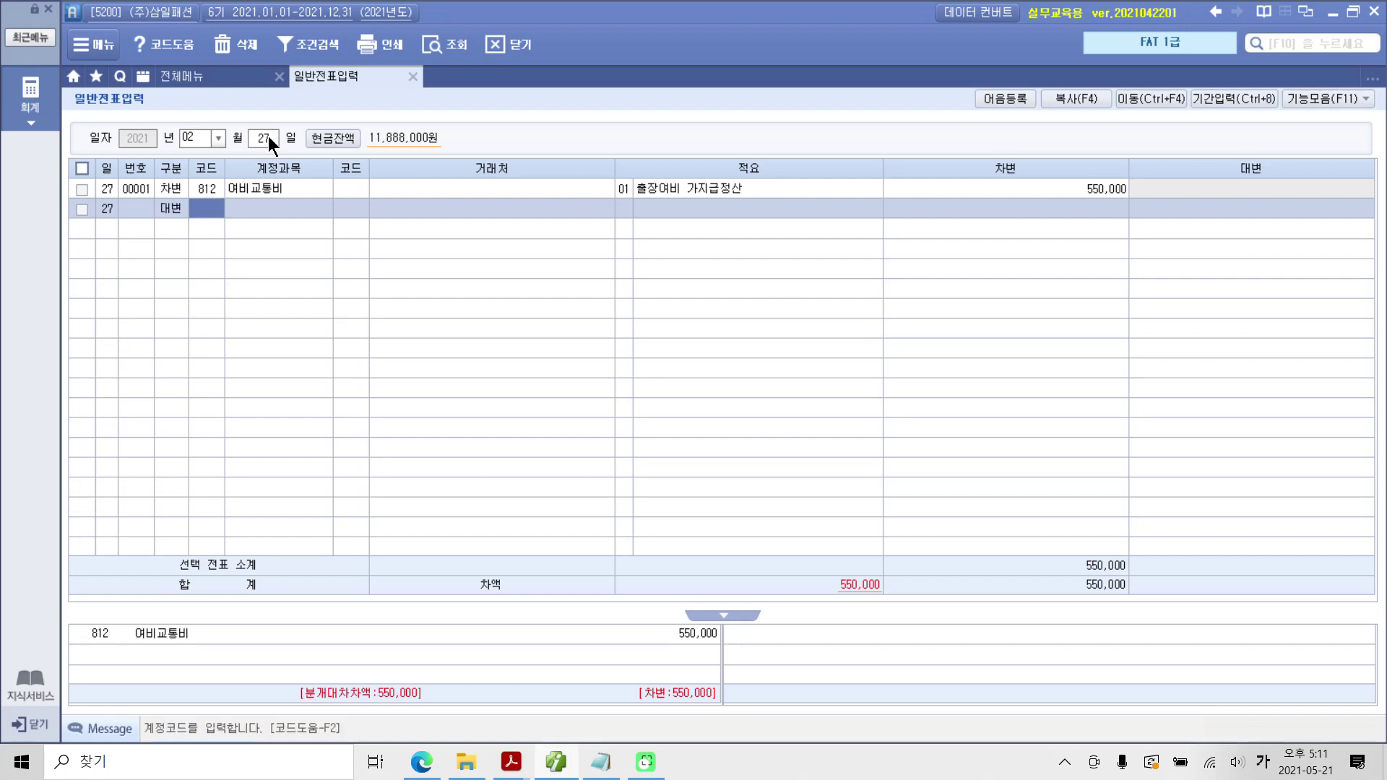
pyautogui.write('134')
pyautogui.press('Return')
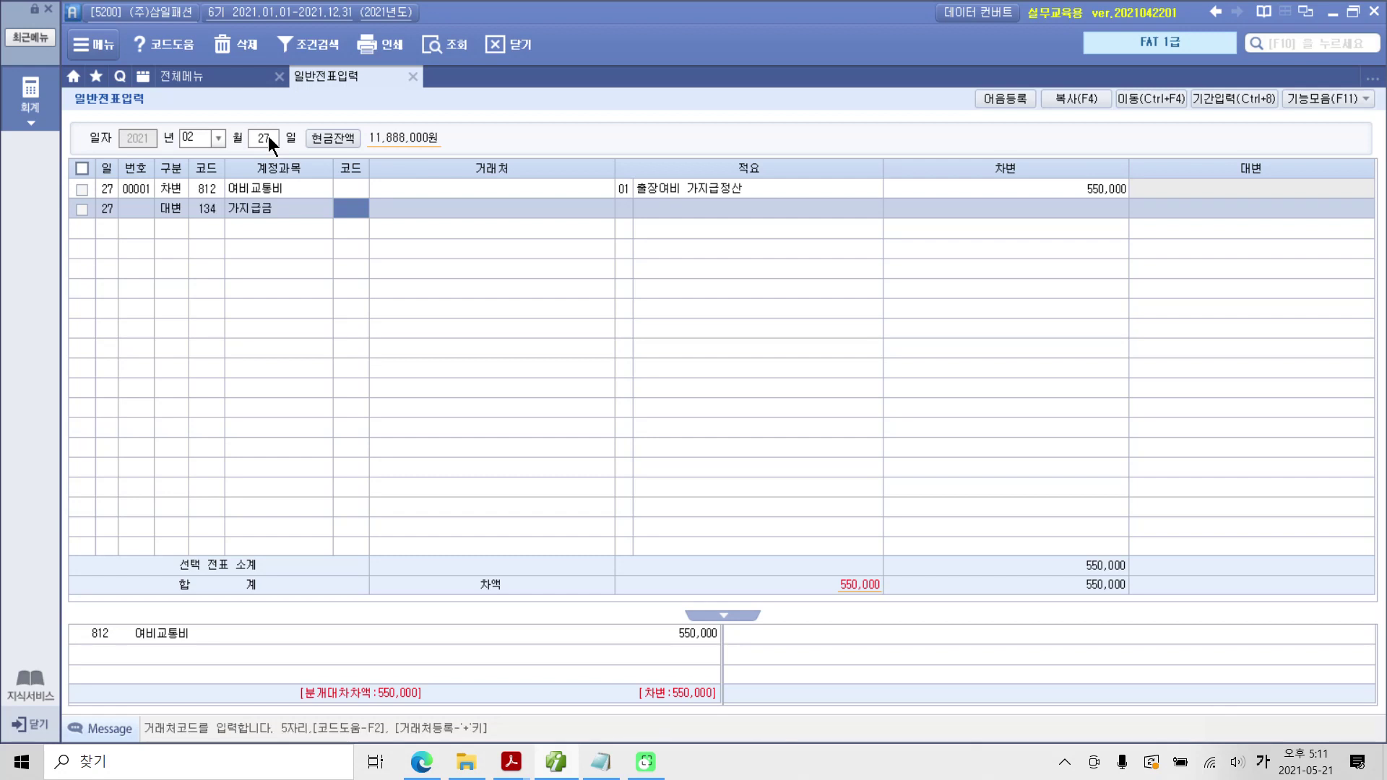
pyautogui.write('3001')
pyautogui.press('Return')
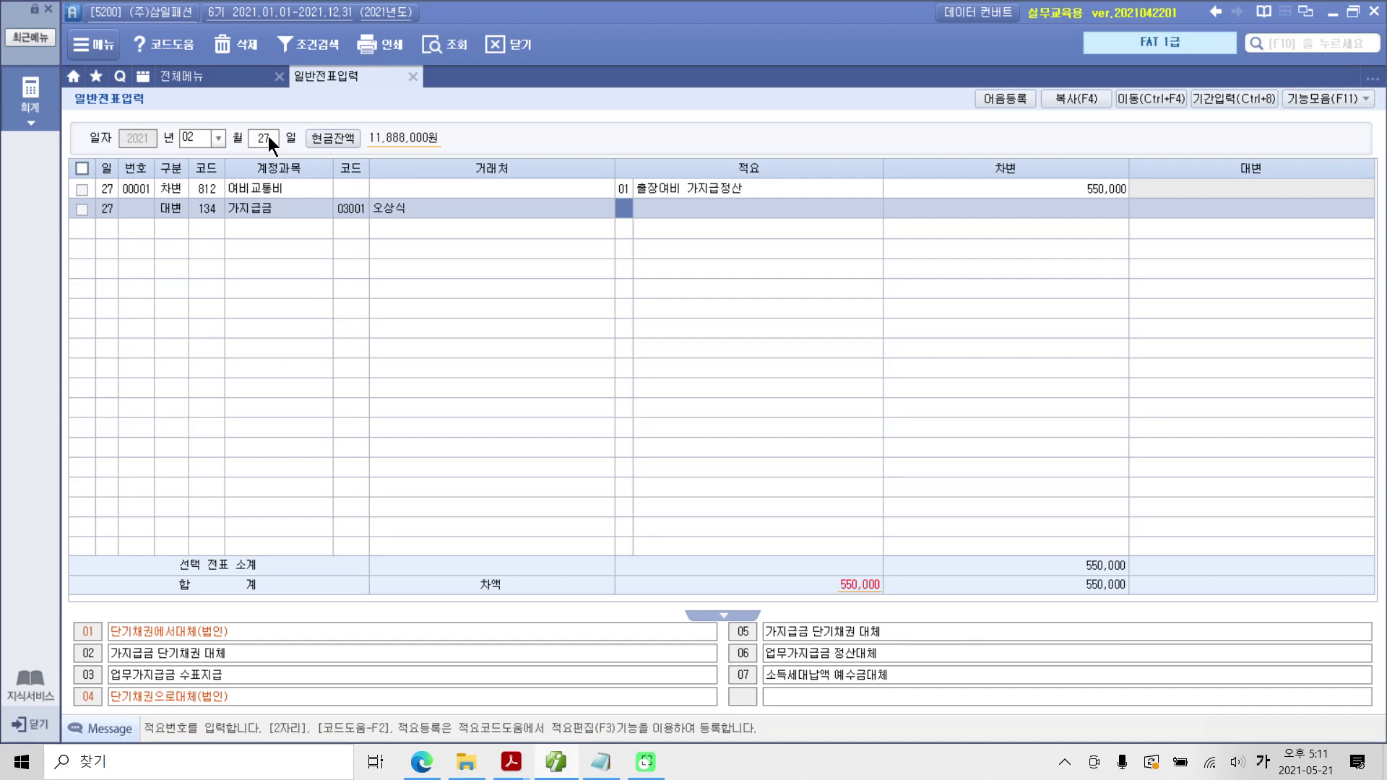
pyautogui.press('Return')
pyautogui.press('Return')
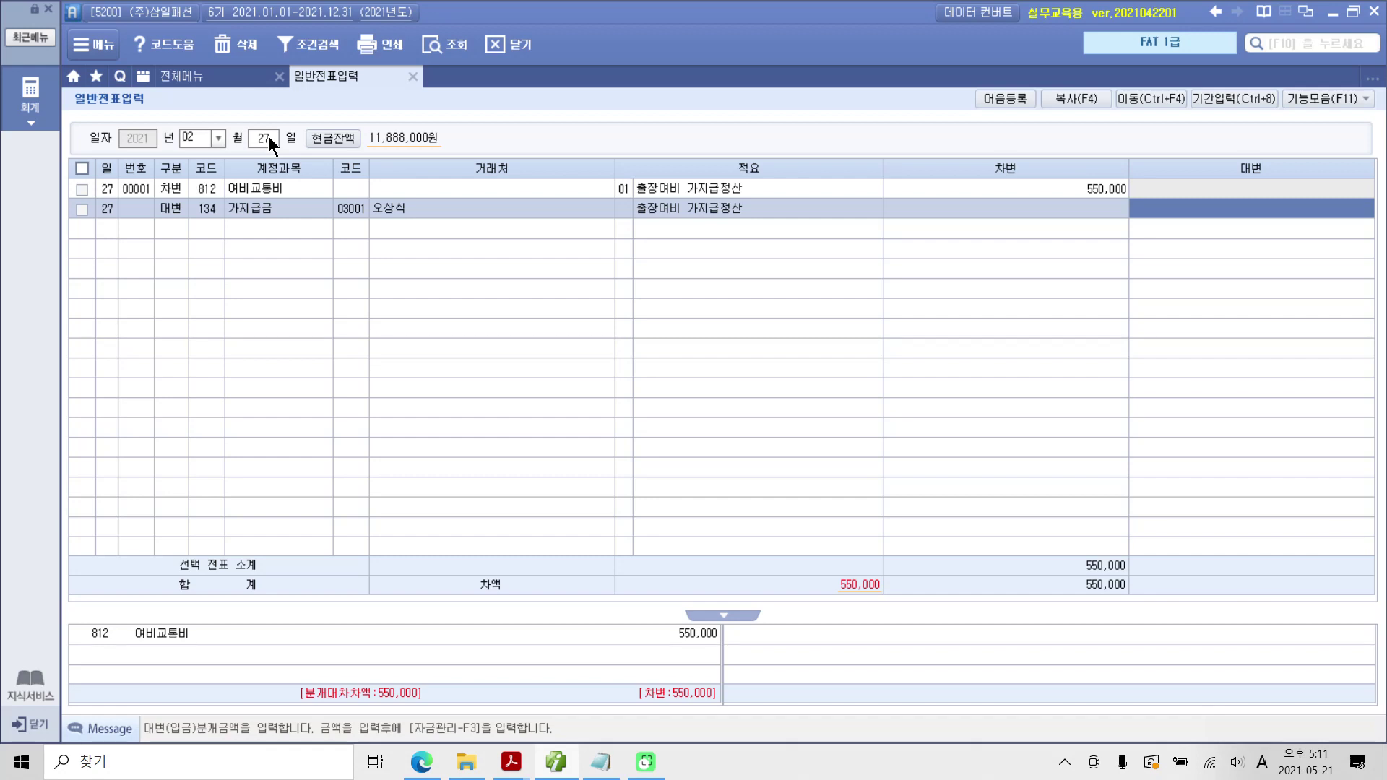
pyautogui.write('5000000')
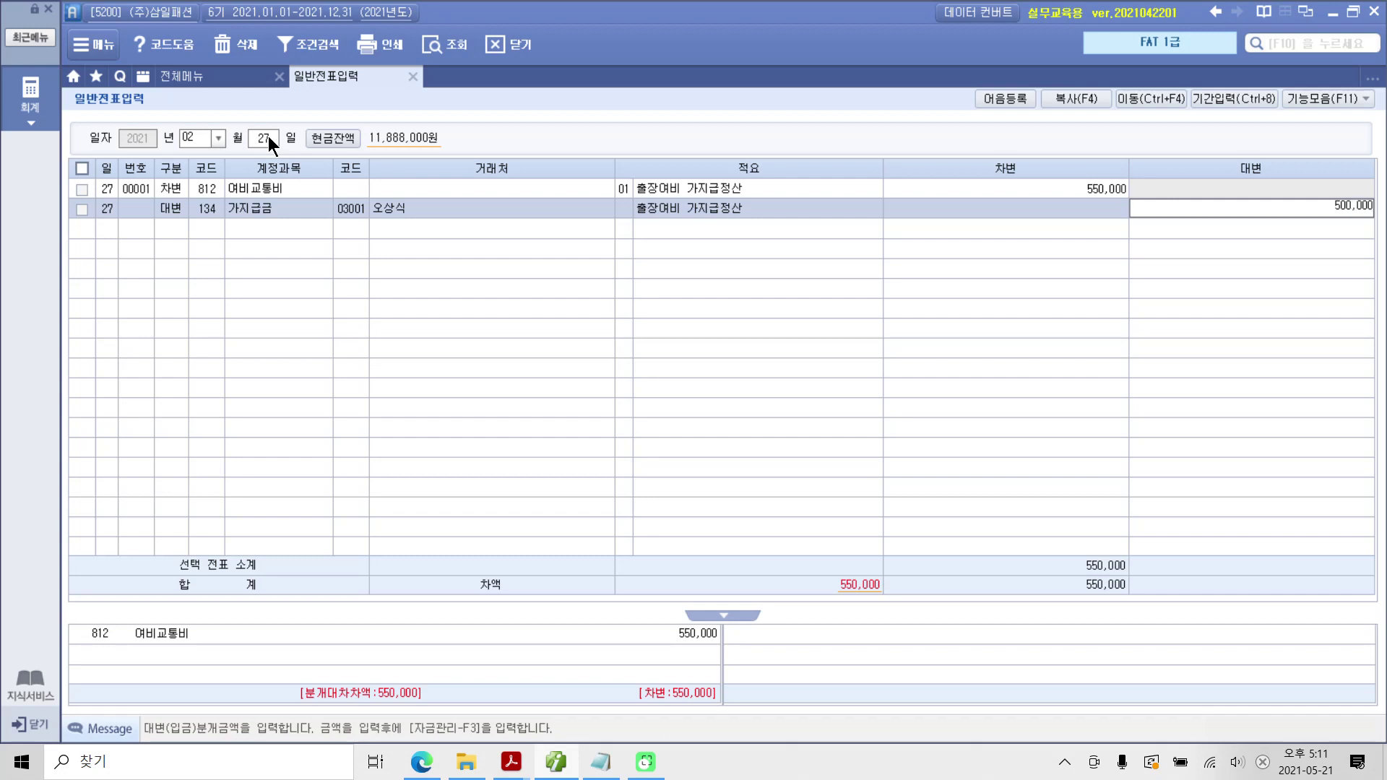
pyautogui.press('Return')
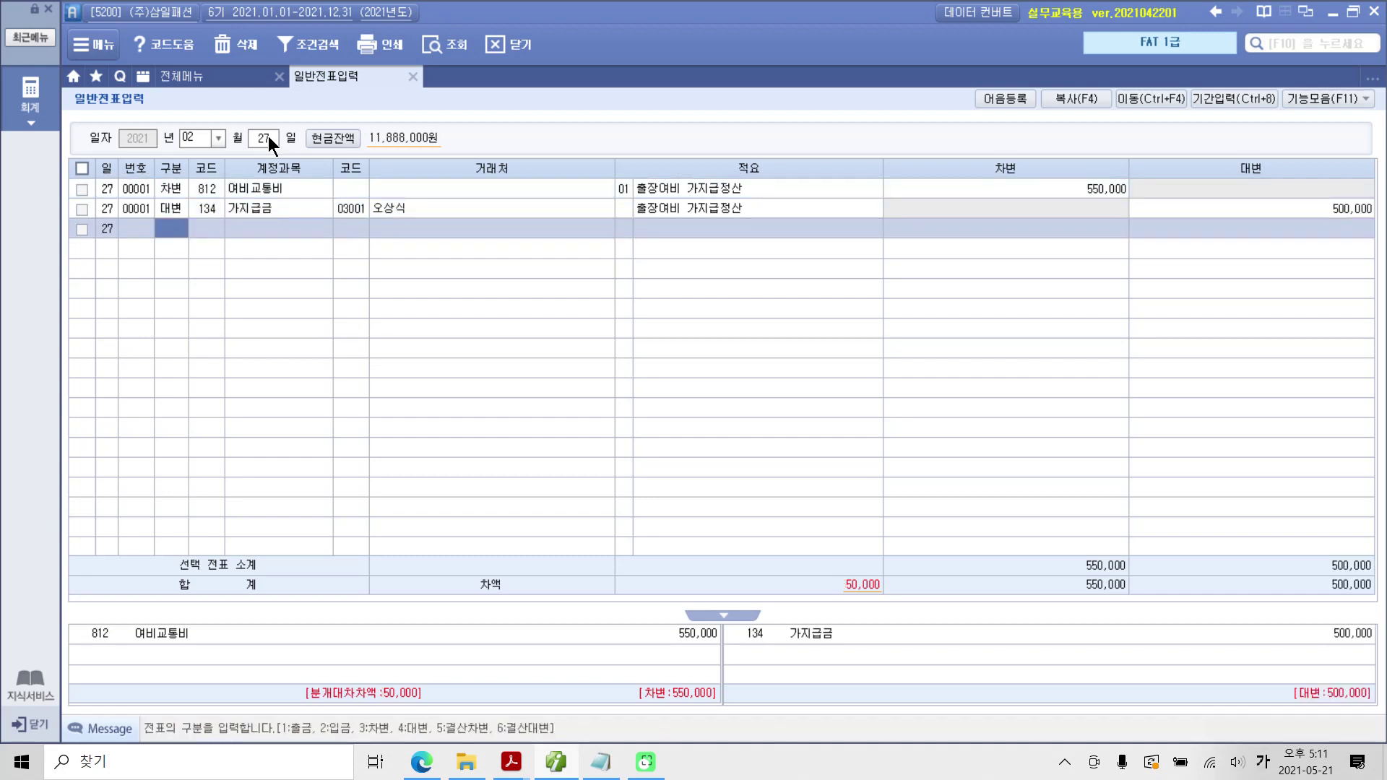
# Enter a 대변 line for account 101 현금 with the employee's name as 거래처, 적요 출장여비 가지급정산 and an amount of 50,000, leaving both codes blank
pyautogui.write('4')
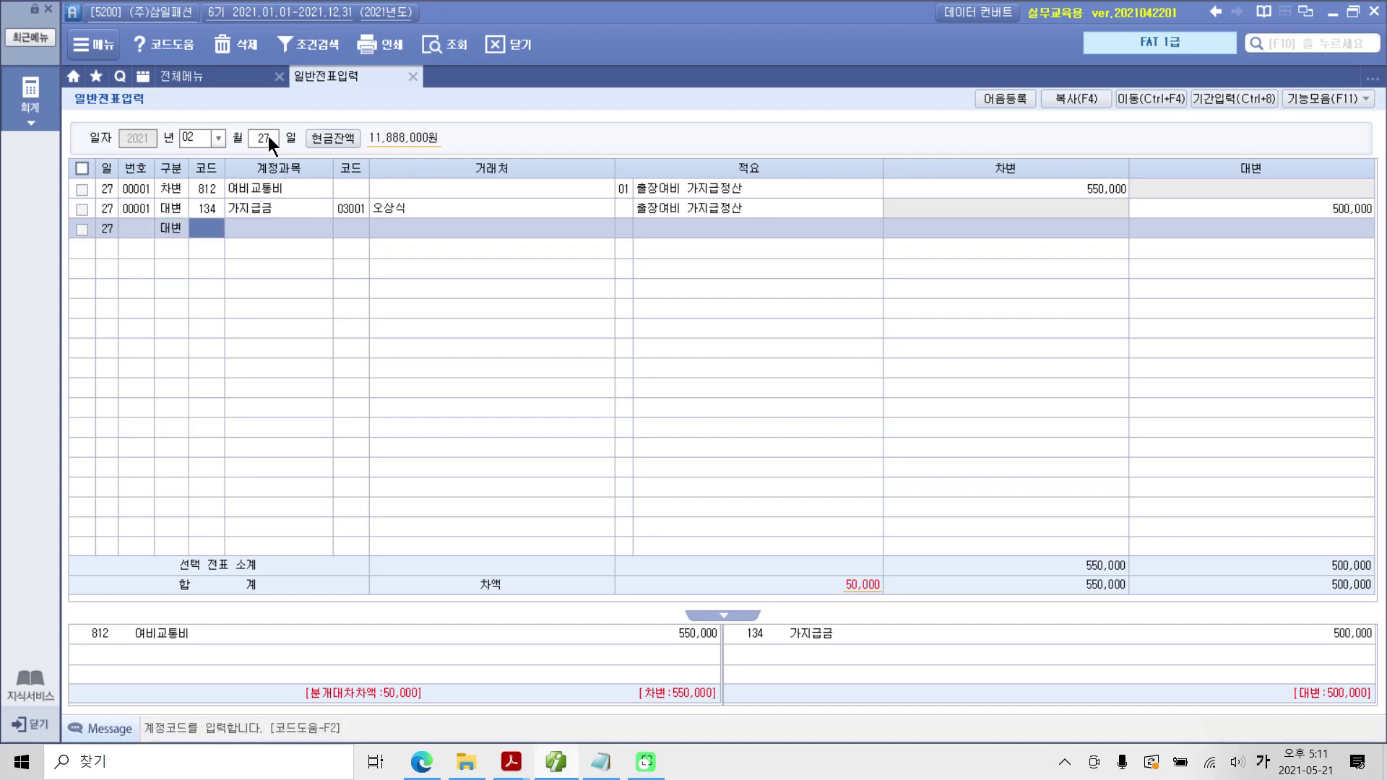
pyautogui.write('101')
pyautogui.press('Return')
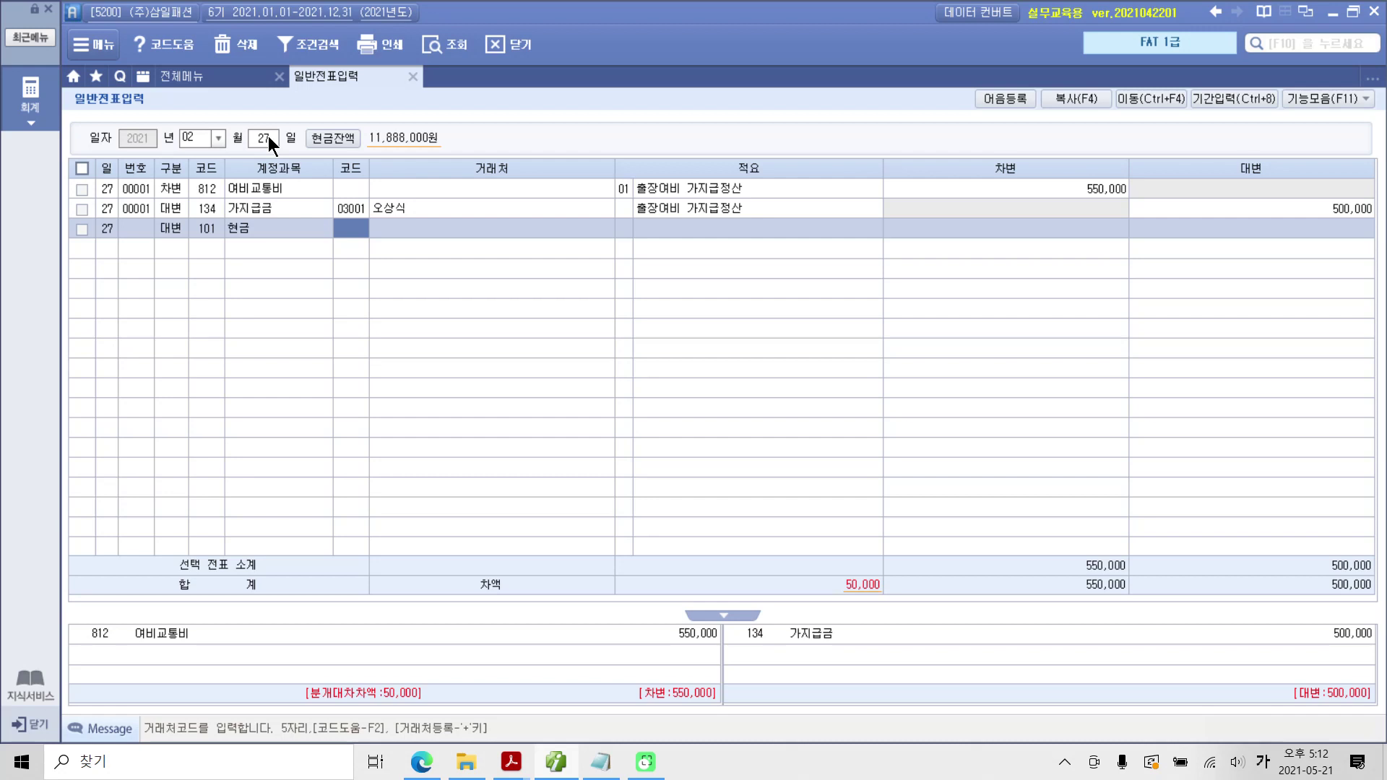
pyautogui.press('Return')
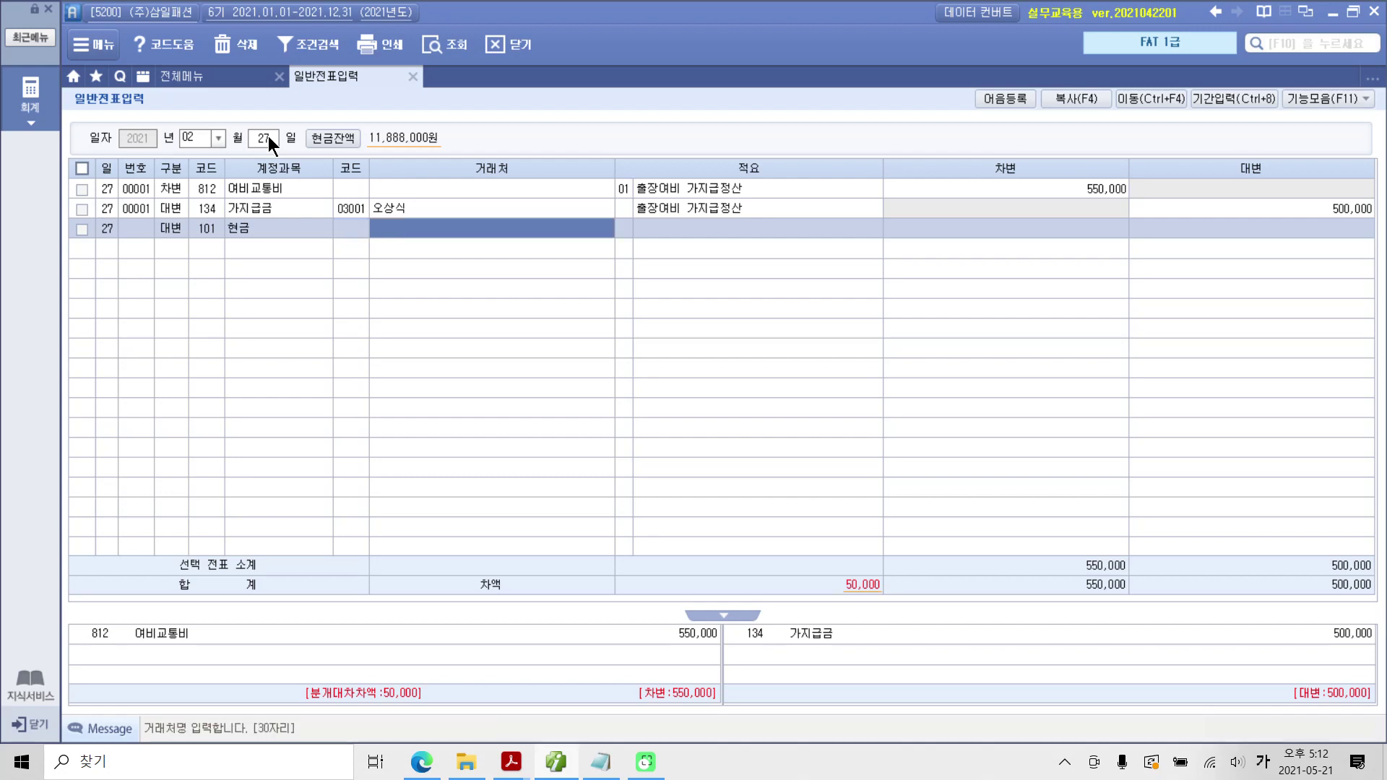
pyautogui.press('Return')
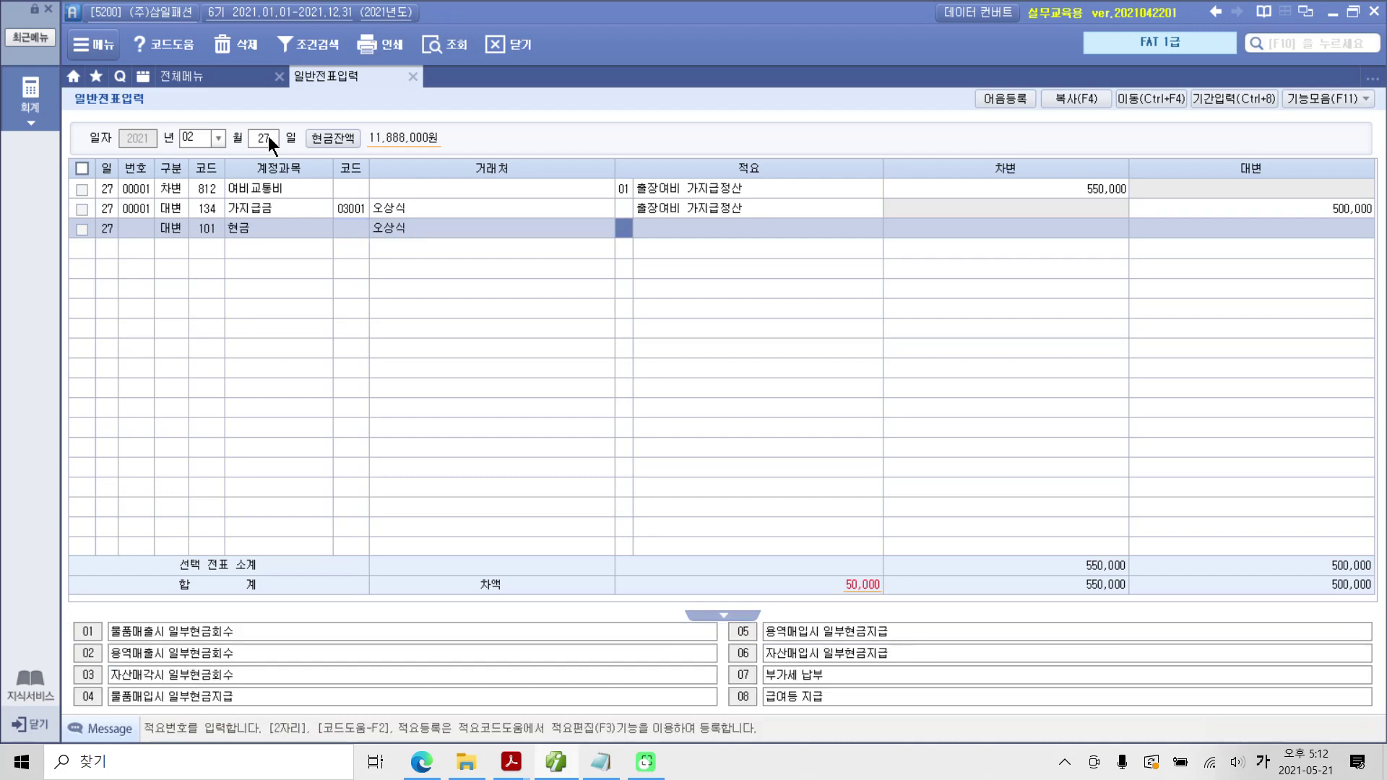
pyautogui.press('Return')
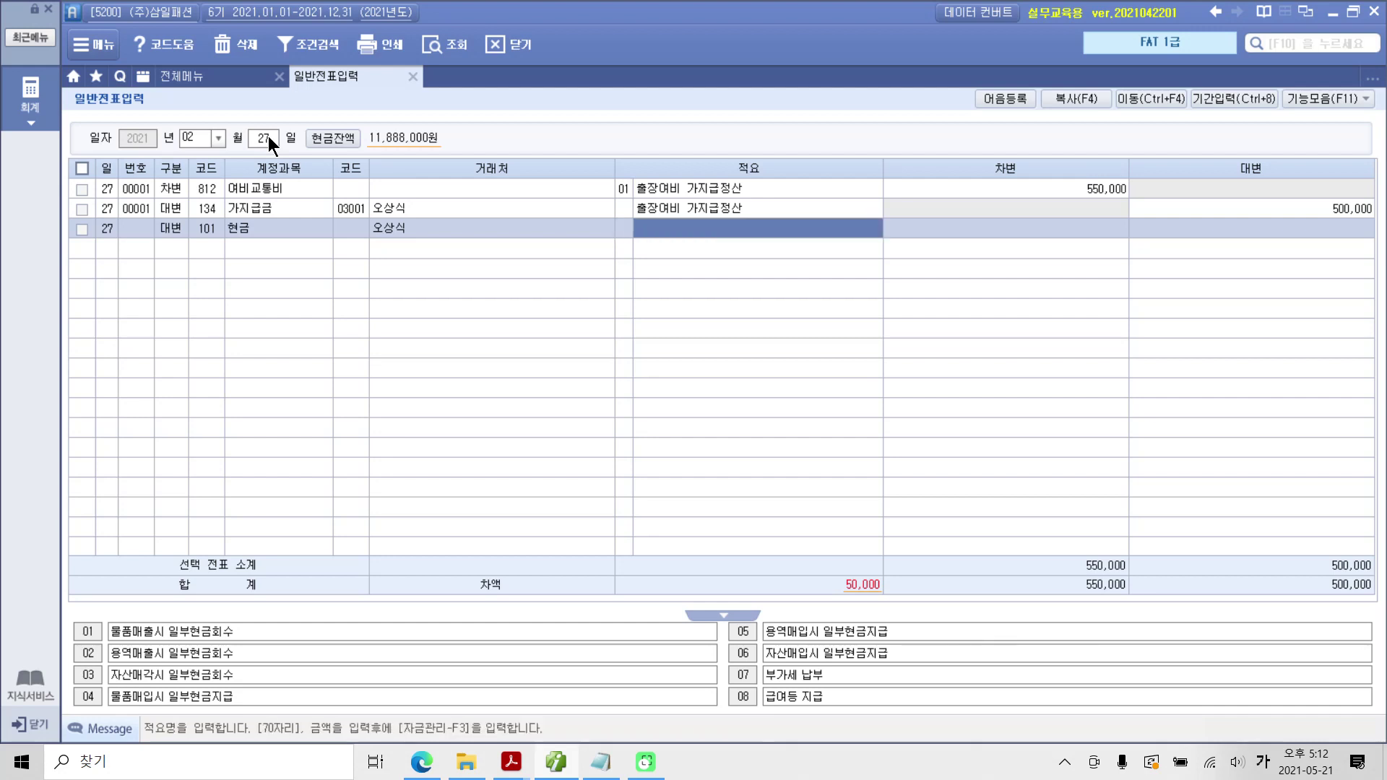
pyautogui.press('Return')
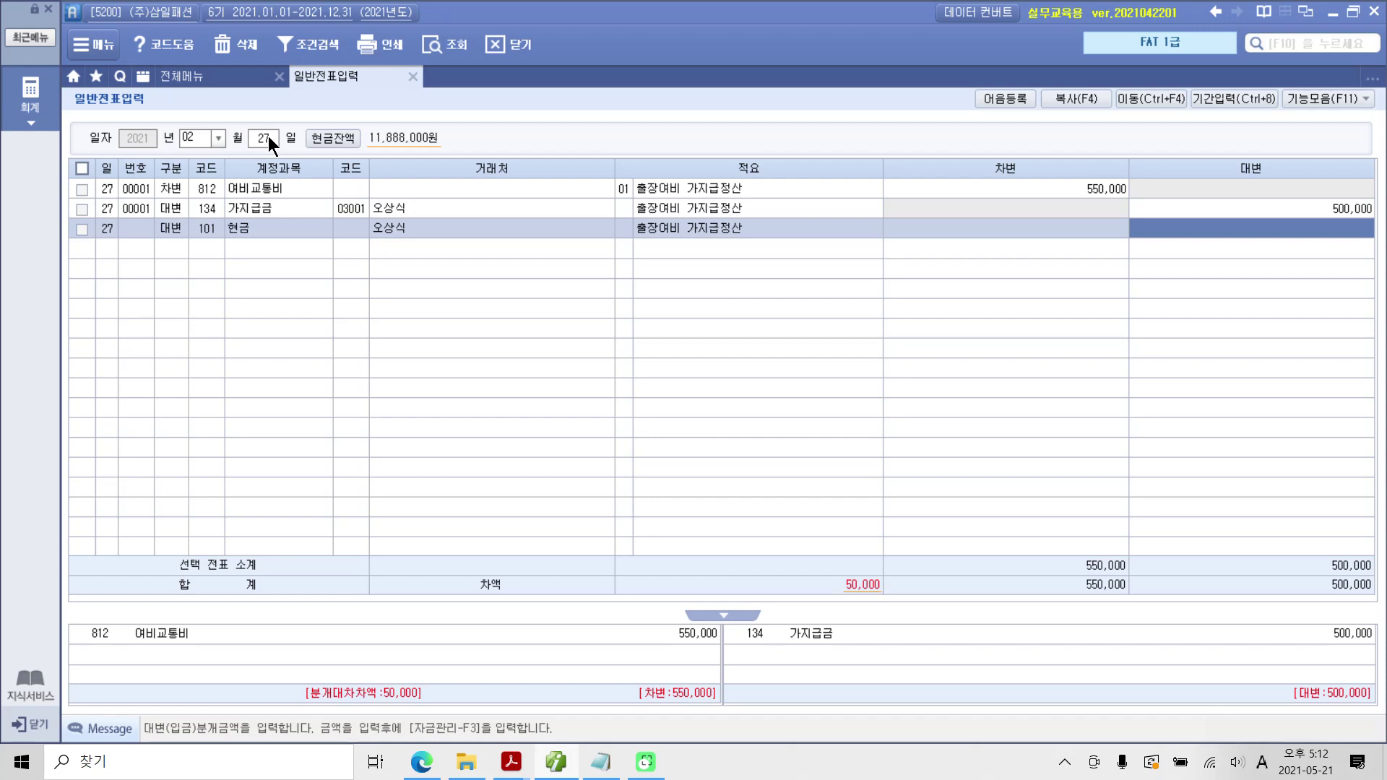
pyautogui.write('500000')
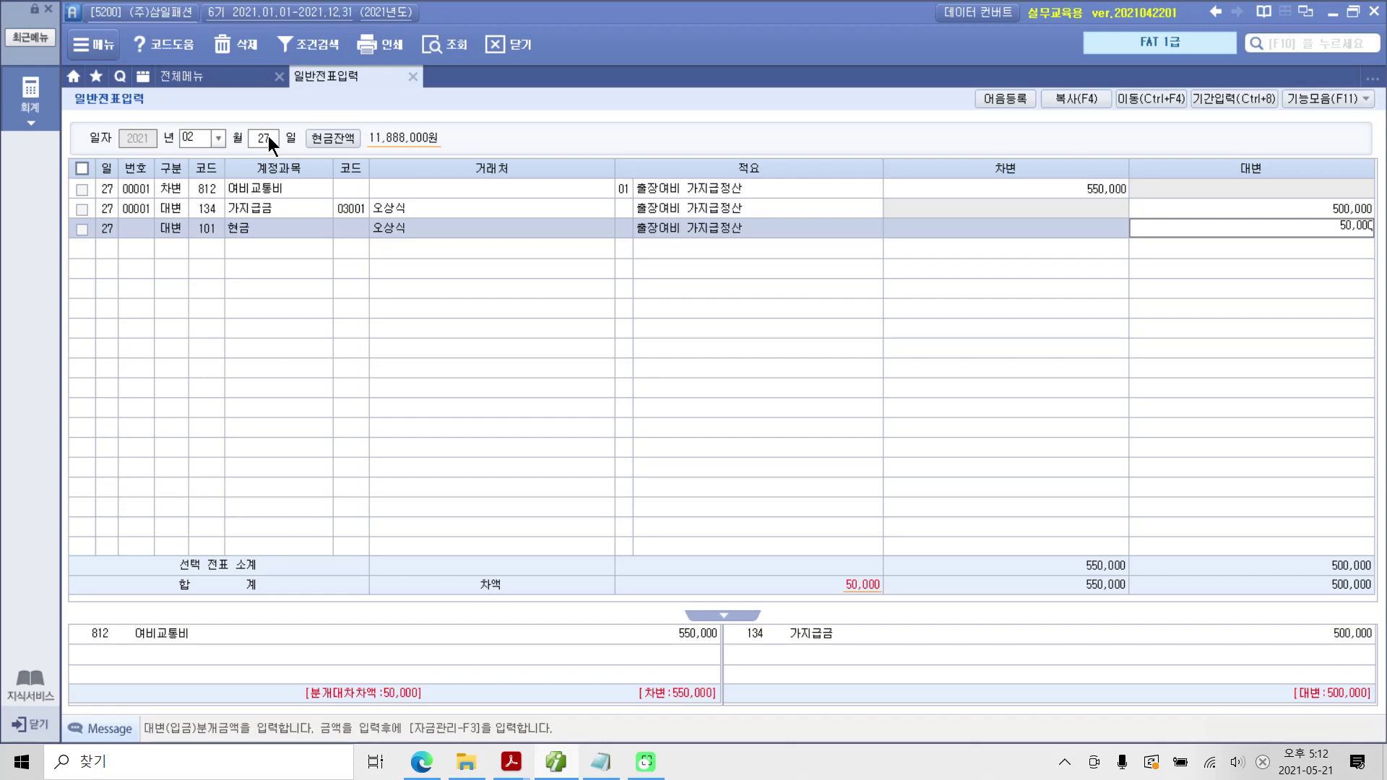
pyautogui.press('Return')
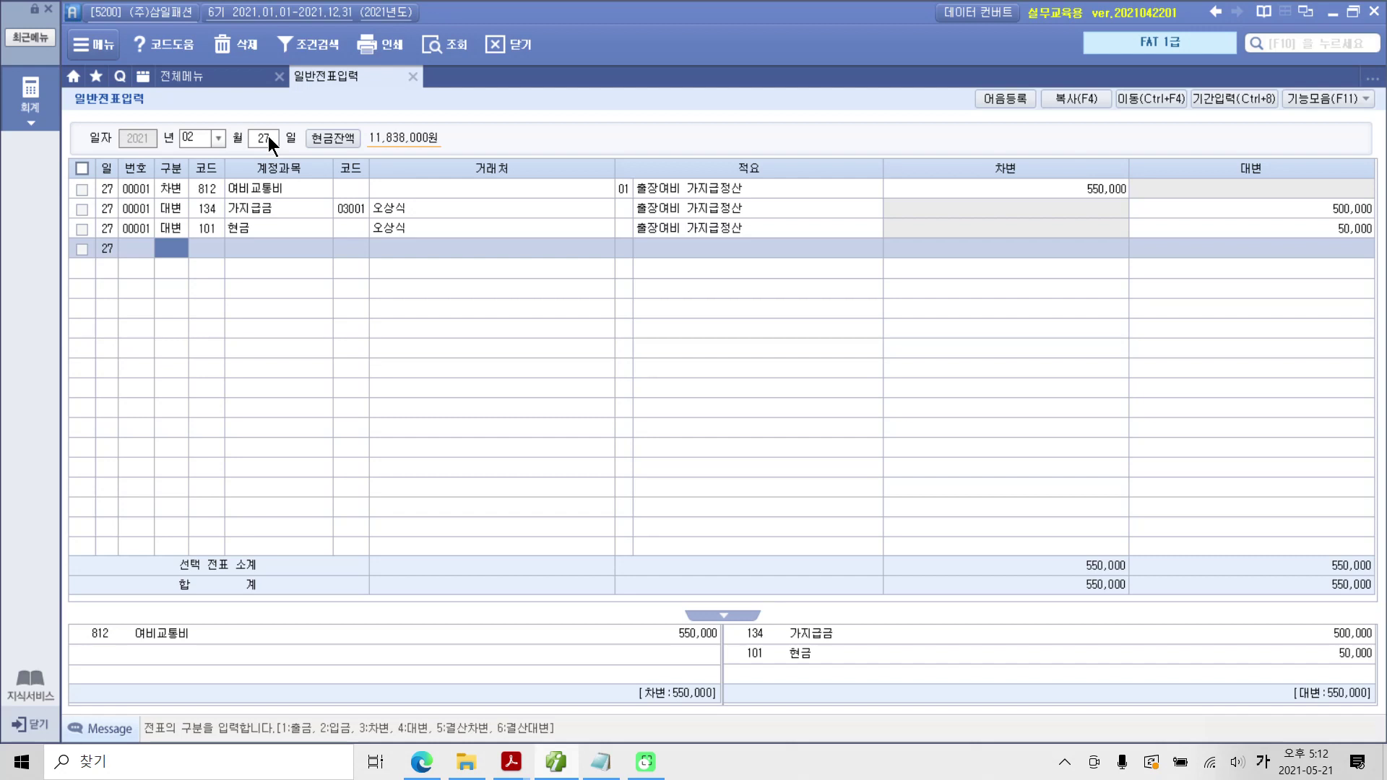
# Annotate the 현금 line's 거래처 and 적요 fields with circles, right-pointing arrows and Enter-key symbols, and clear the markings
pyautogui.moveTo(409, 285); pyautogui.dragTo(570, 286)
pyautogui.moveTo(549, 264)
pyautogui.mouseDown()
pyautogui.moveTo(589, 281)
pyautogui.moveTo(558, 304)
pyautogui.mouseUp()
pyautogui.moveTo(646, 286); pyautogui.dragTo(795, 293)
pyautogui.moveTo(794, 277)
pyautogui.mouseDown()
pyautogui.moveTo(832, 295)
pyautogui.moveTo(809, 310)
pyautogui.mouseUp()
pyautogui.moveTo(770, 209)
pyautogui.mouseDown()
pyautogui.moveTo(753, 245)
pyautogui.moveTo(757, 231)
pyautogui.mouseUp()
pyautogui.moveTo(419, 241)
pyautogui.mouseDown()
pyautogui.moveTo(445, 241)
pyautogui.moveTo(428, 241)
pyautogui.moveTo(520, 155)
pyautogui.moveTo(562, 151)
pyautogui.mouseUp()
pyautogui.moveTo(756, 230)
pyautogui.mouseDown()
pyautogui.moveTo(784, 176)
pyautogui.moveTo(839, 142)
pyautogui.mouseUp()
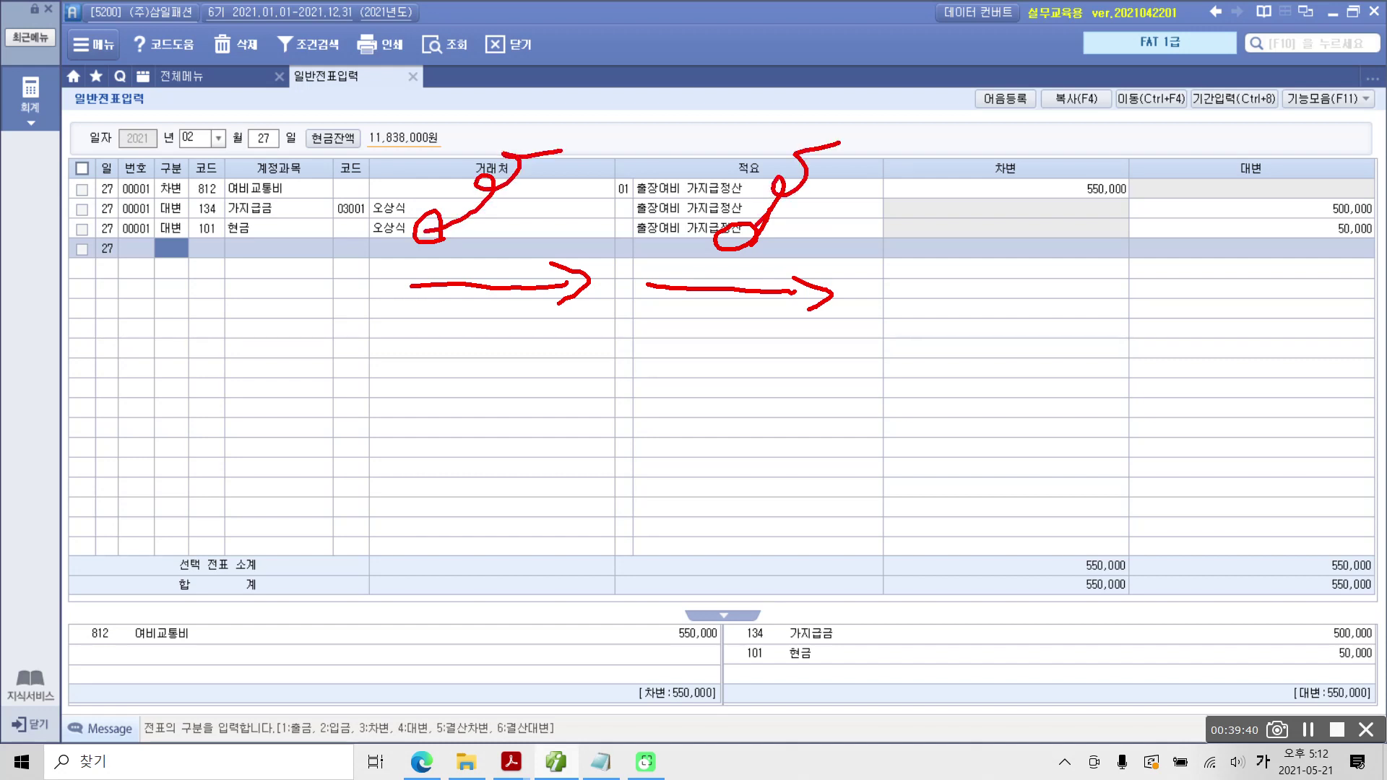
pyautogui.moveTo(535, 317)
pyautogui.mouseDown()
pyautogui.moveTo(533, 368)
pyautogui.moveTo(438, 409)
pyautogui.moveTo(471, 418)
pyautogui.mouseUp()
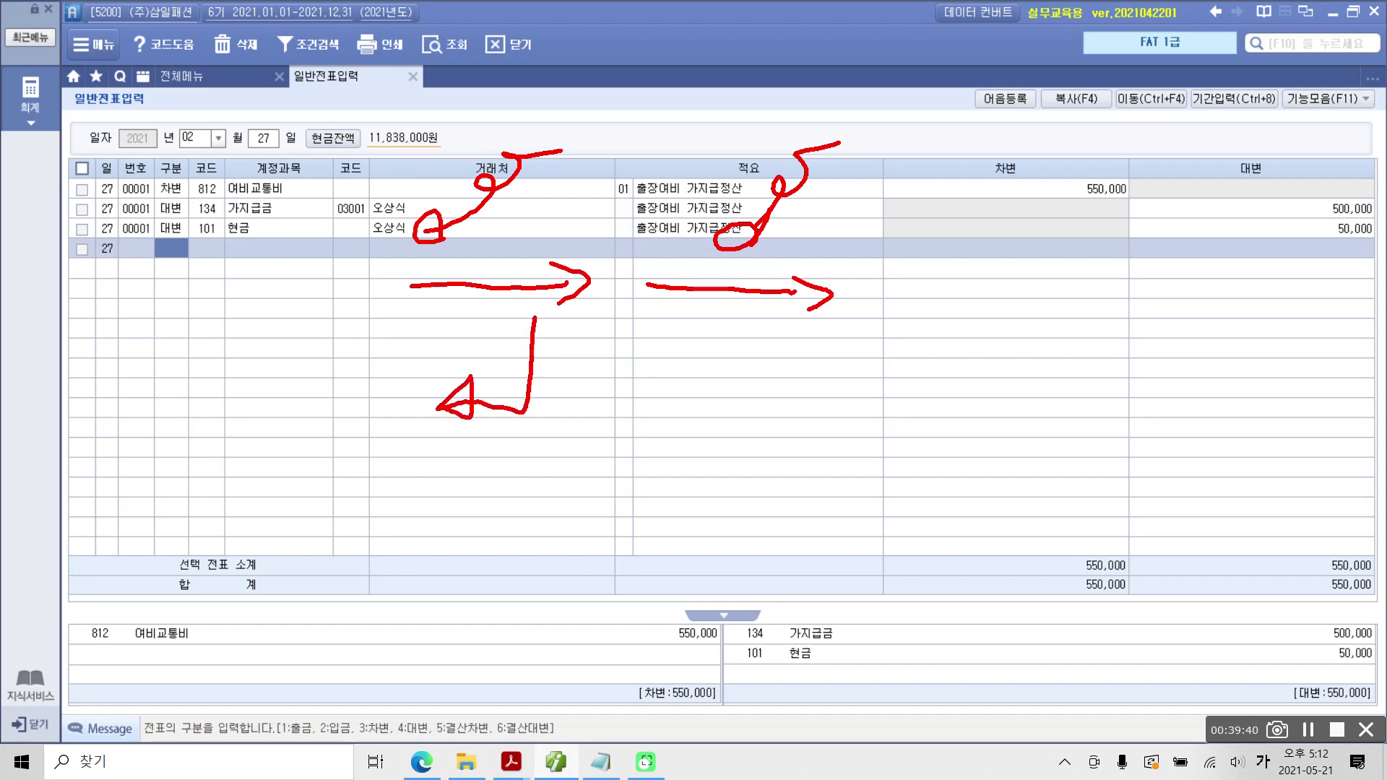
pyautogui.moveTo(755, 351)
pyautogui.mouseDown()
pyautogui.moveTo(739, 452)
pyautogui.moveTo(661, 402)
pyautogui.mouseUp()
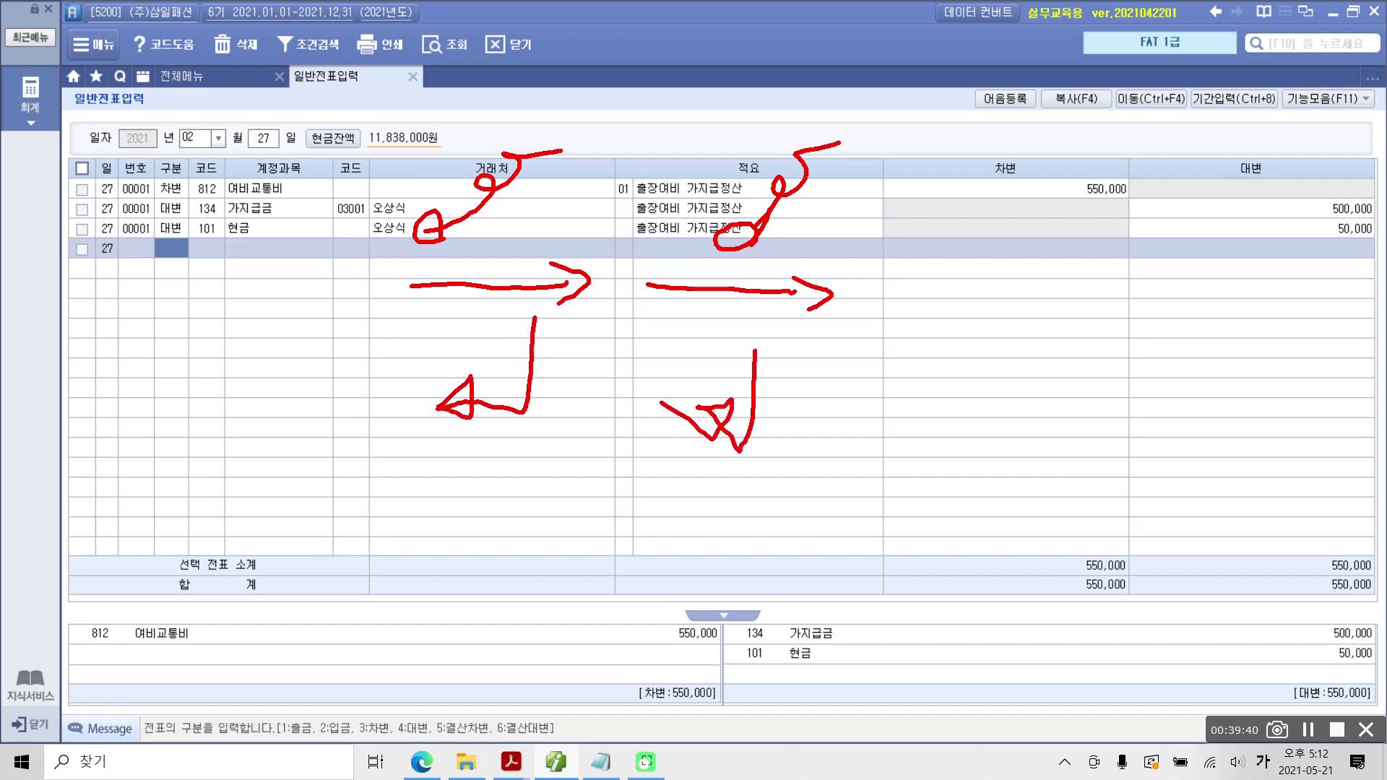
pyautogui.press('Escape')
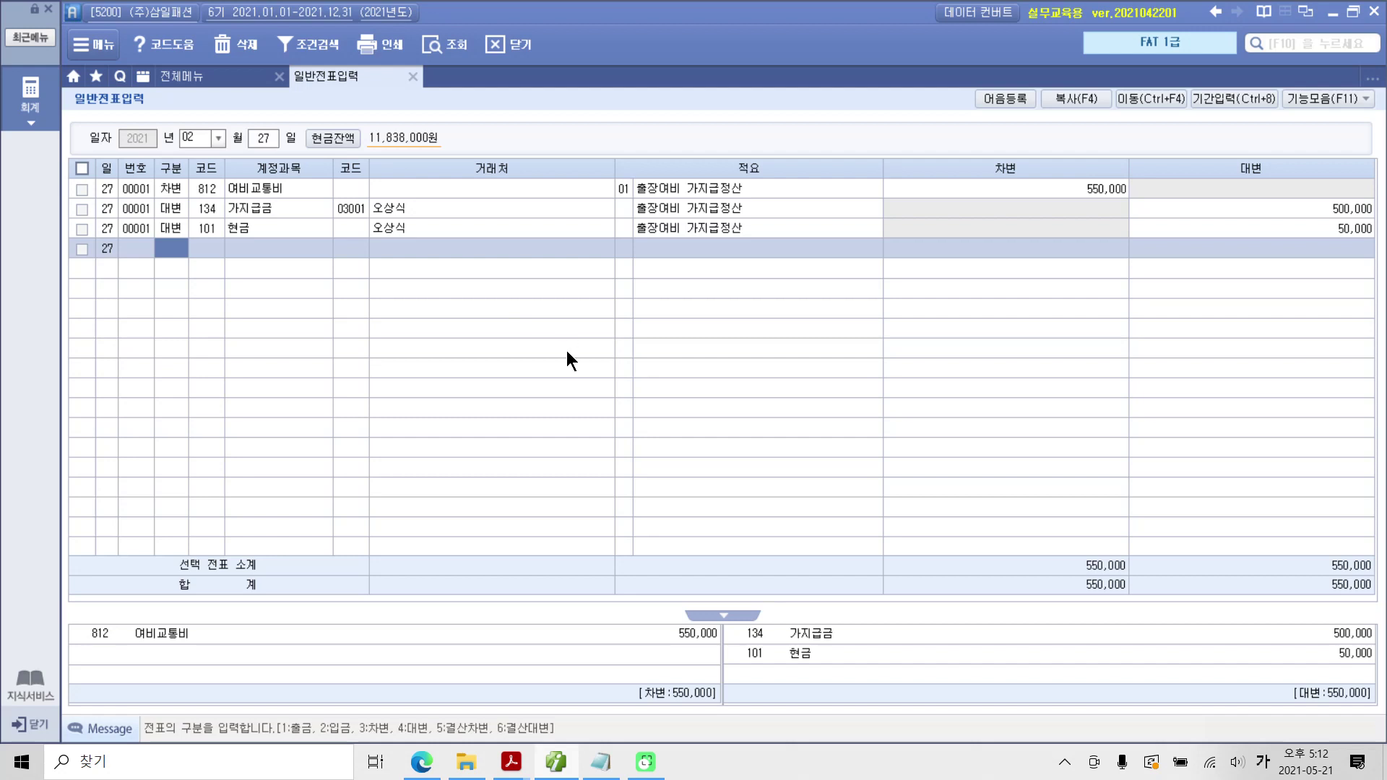
# Clear the 거래처 name and the 적요 text from the 101 현금 line
pyautogui.click(436, 228)
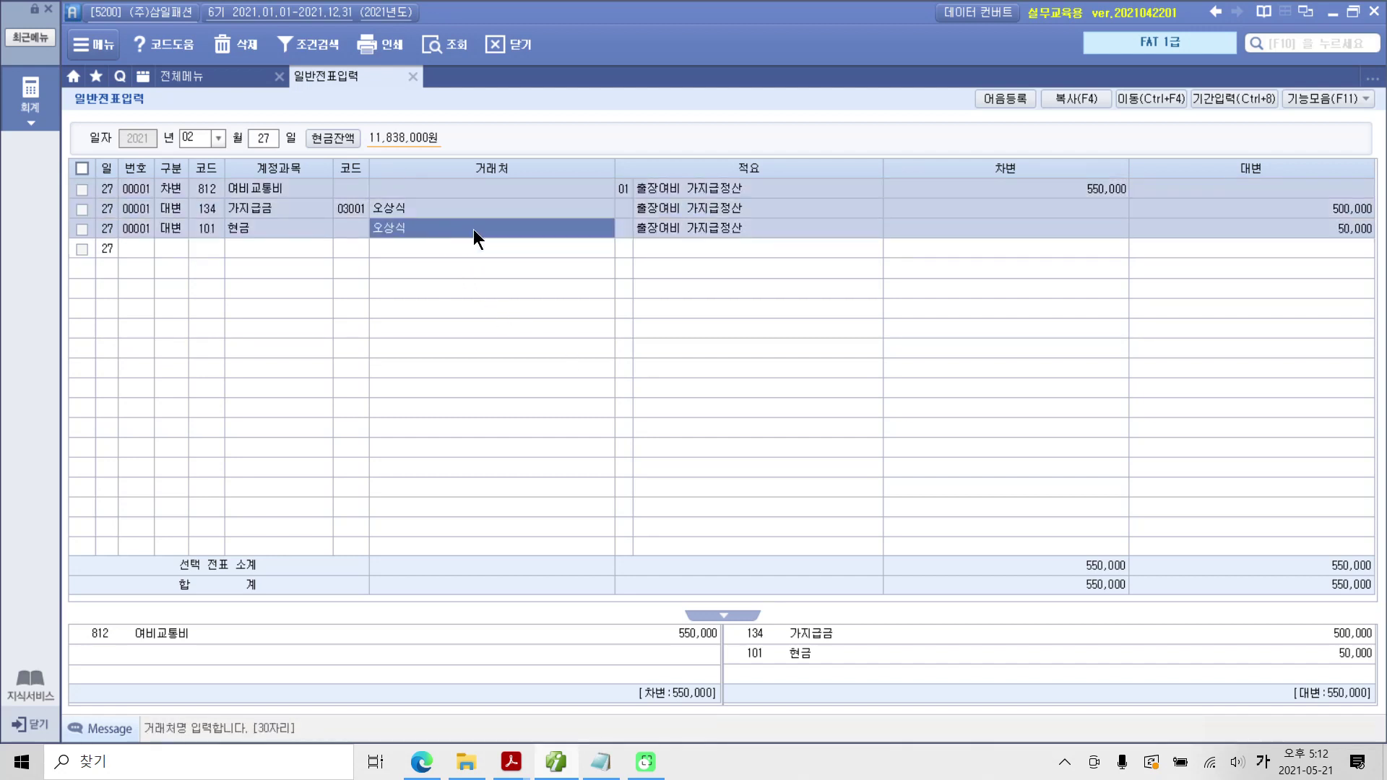
pyautogui.press('Delete')
pyautogui.press('Return')
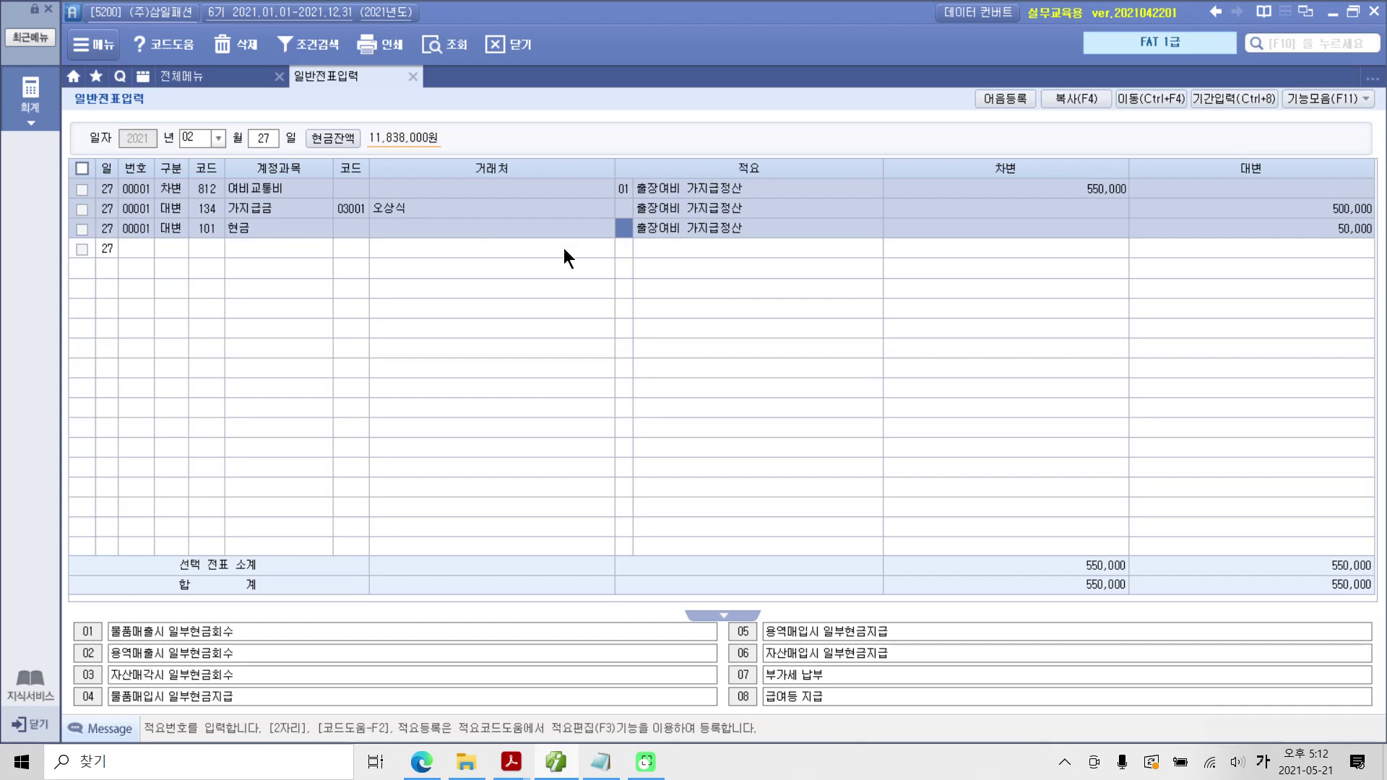
pyautogui.press('Return')
pyautogui.press('Delete')
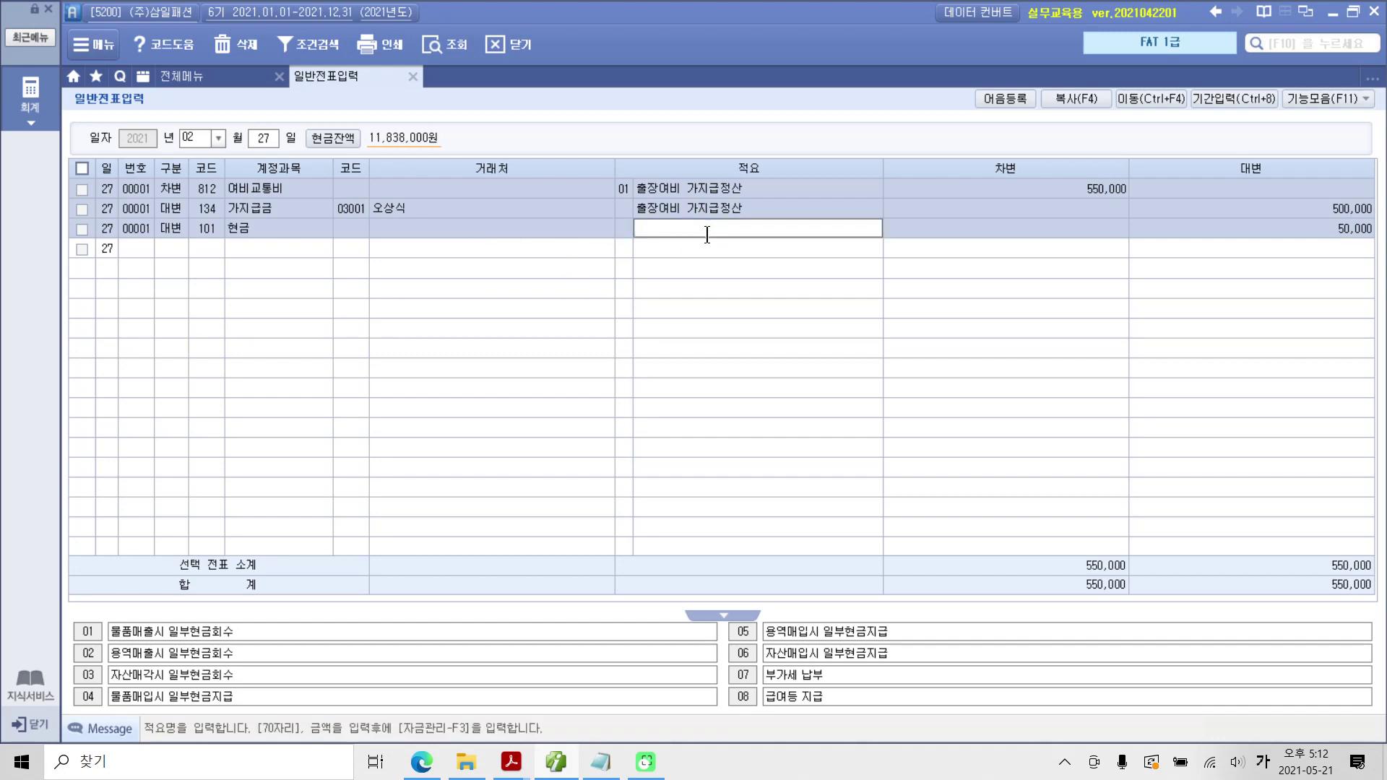
pyautogui.press('Return')
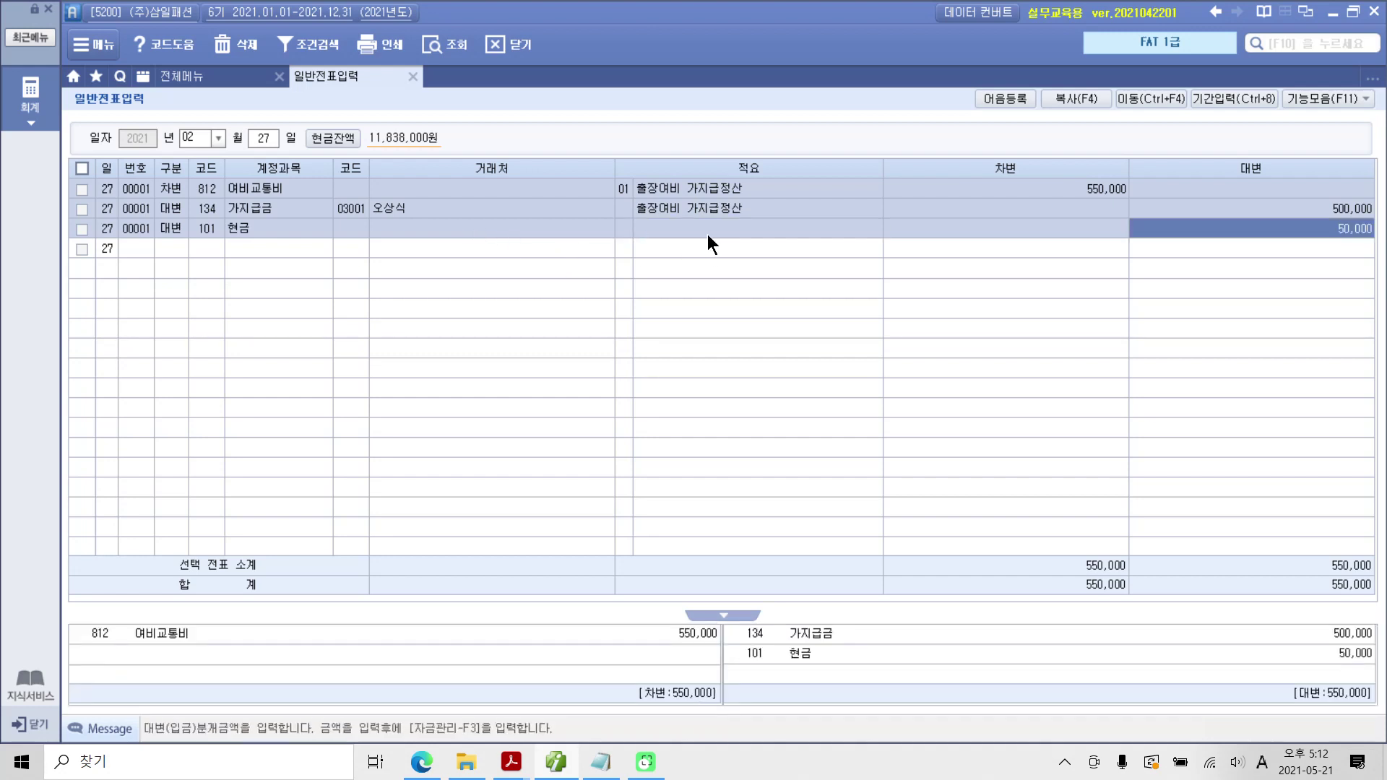
# Restore 출장여비 가지급정산 as the 적요 of the 101 현금 line, leaving its 거래처 blank
pyautogui.click(670, 231)
pyautogui.click(430, 233)
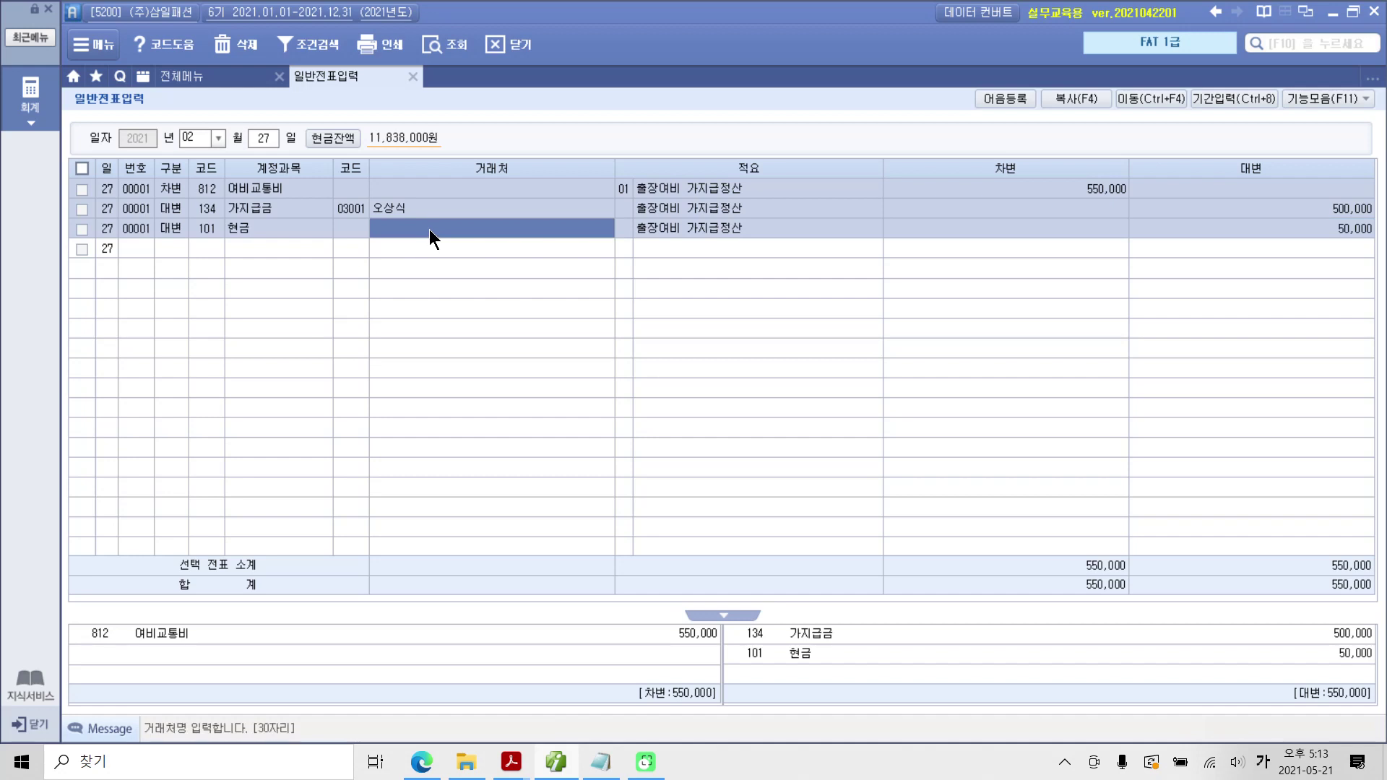
pyautogui.press('Return')
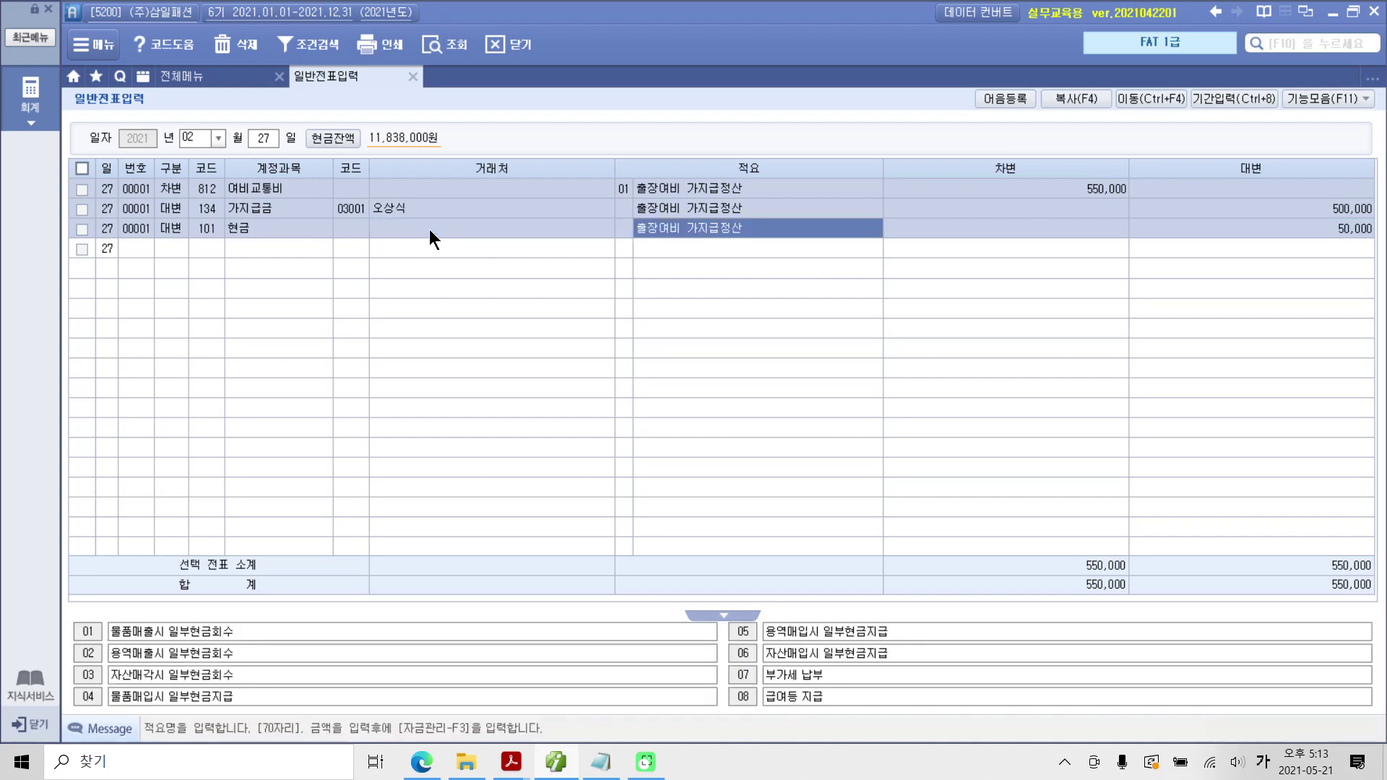
pyautogui.press('Return')
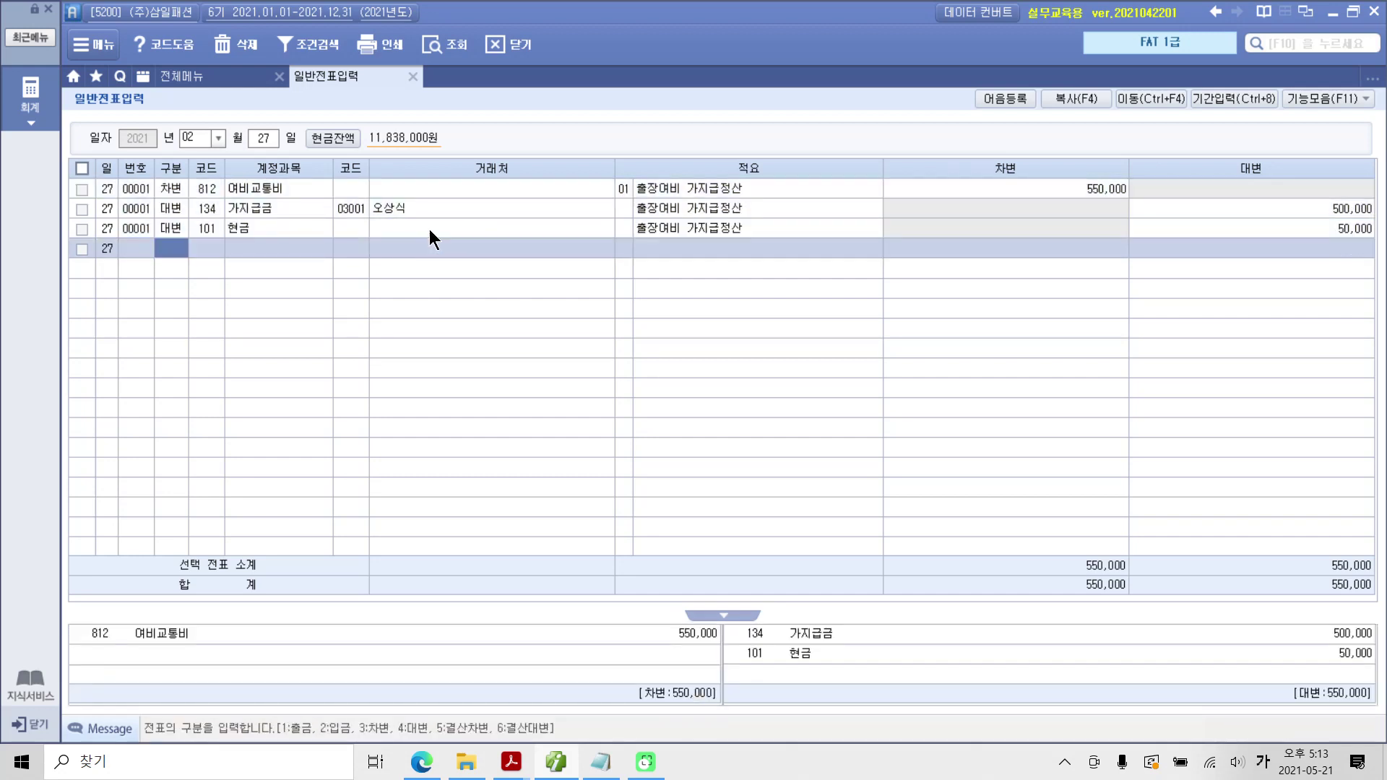